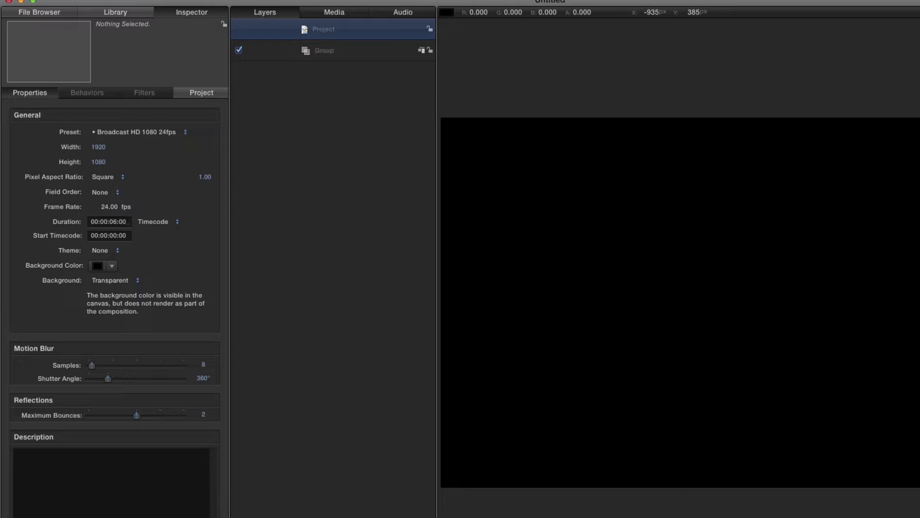
Draw a circle with a white outline of width 1 and no fill in the group, then reset its transform to centre it
{"action": "left_click", "coordinate": [338, 55]}
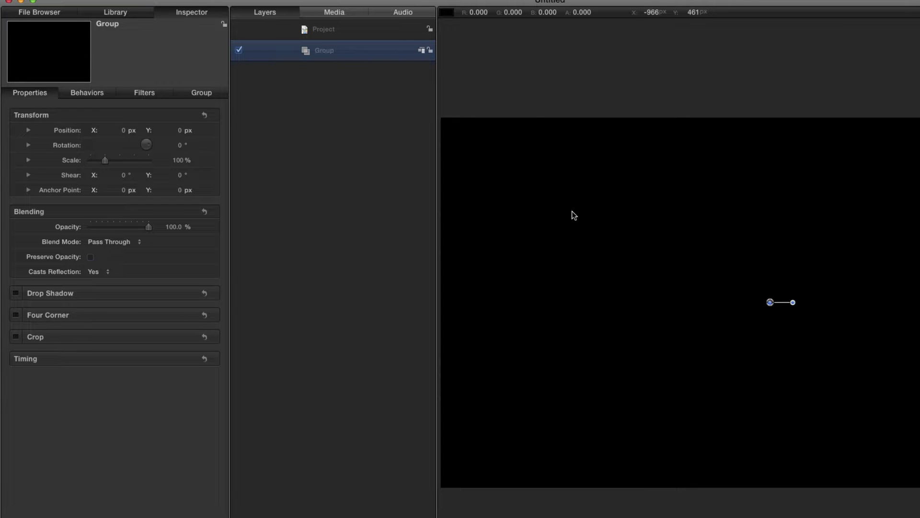
{"action": "key", "text": "r"}
{"action": "key", "text": "F7"}
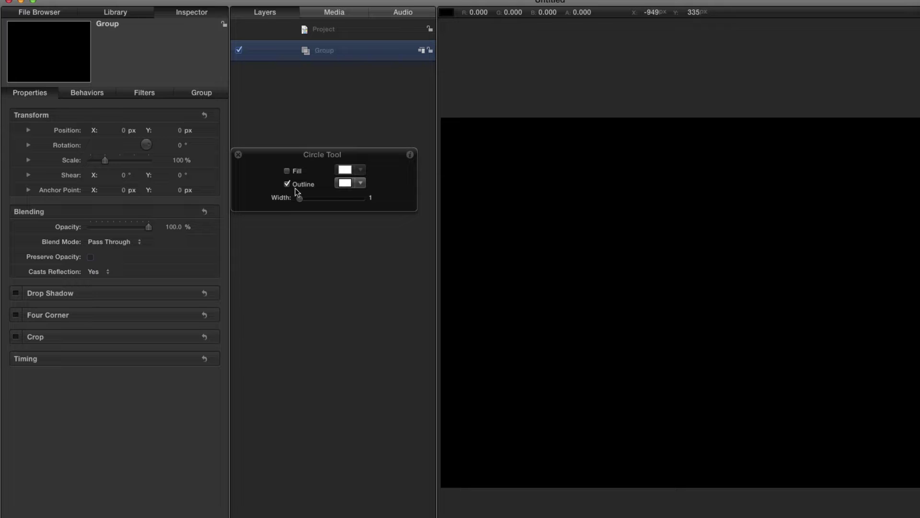
{"action": "left_click", "coordinate": [346, 182]}
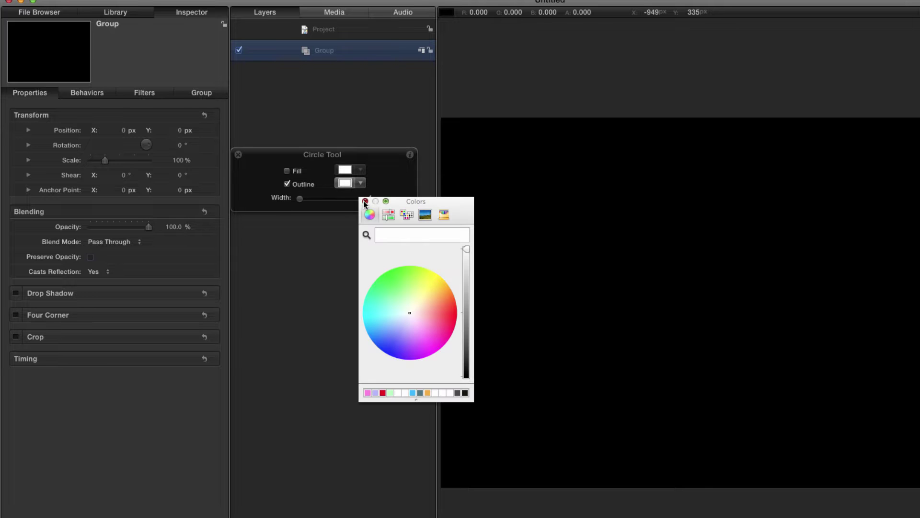
{"action": "left_click", "coordinate": [366, 201]}
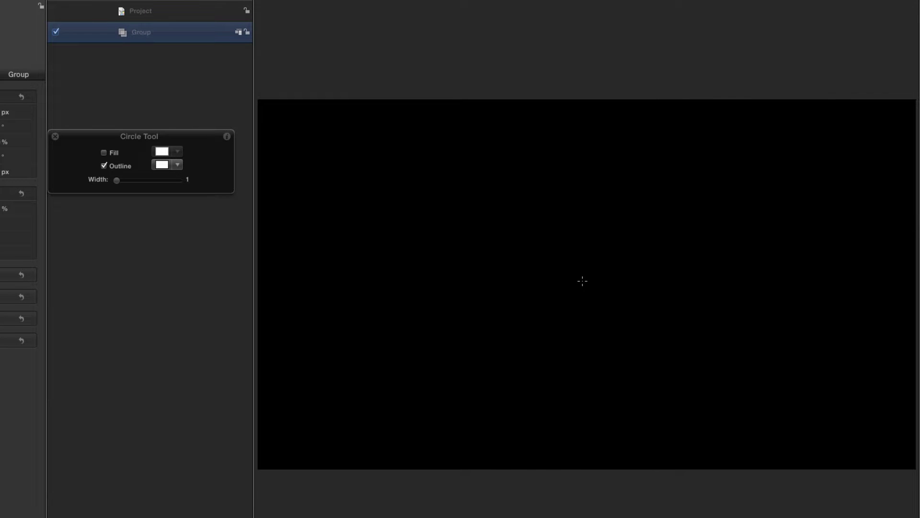
{"action": "left_click_drag", "start_coordinate": [583, 273], "coordinate": [681, 378]}
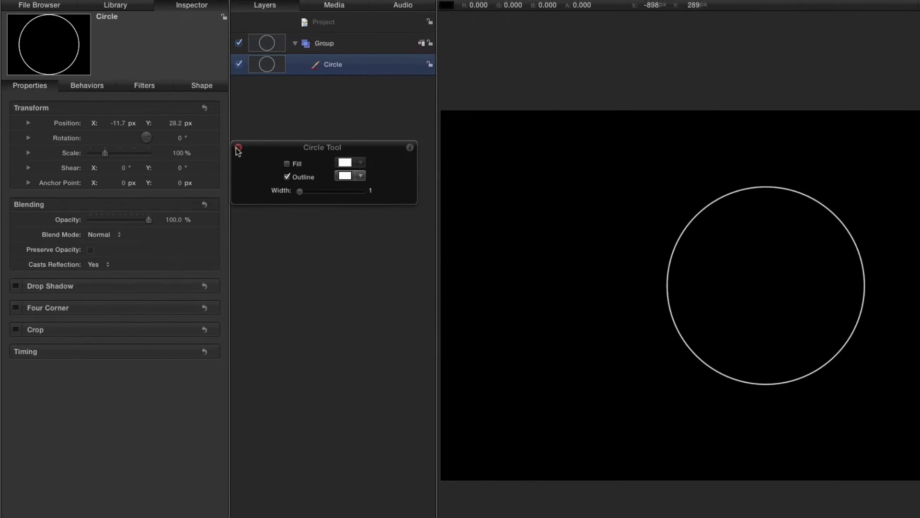
{"action": "left_click", "coordinate": [238, 148]}
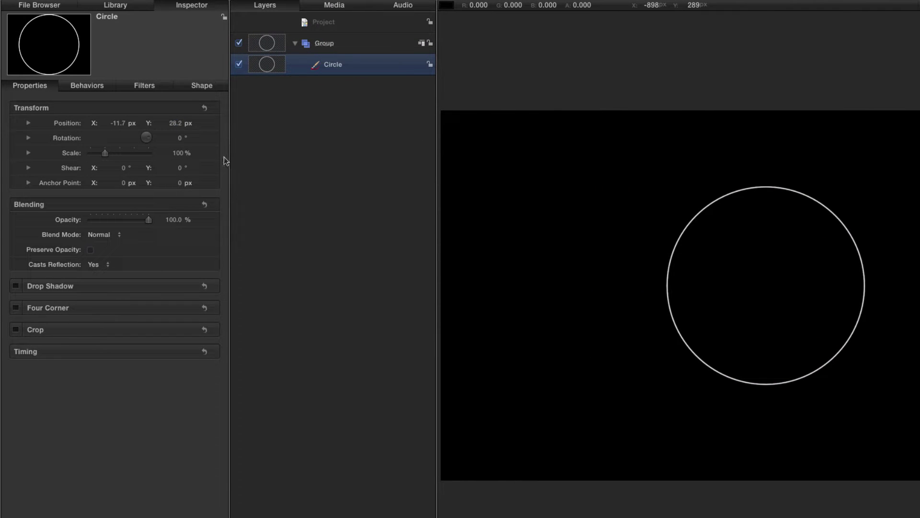
{"action": "left_click", "coordinate": [205, 107]}
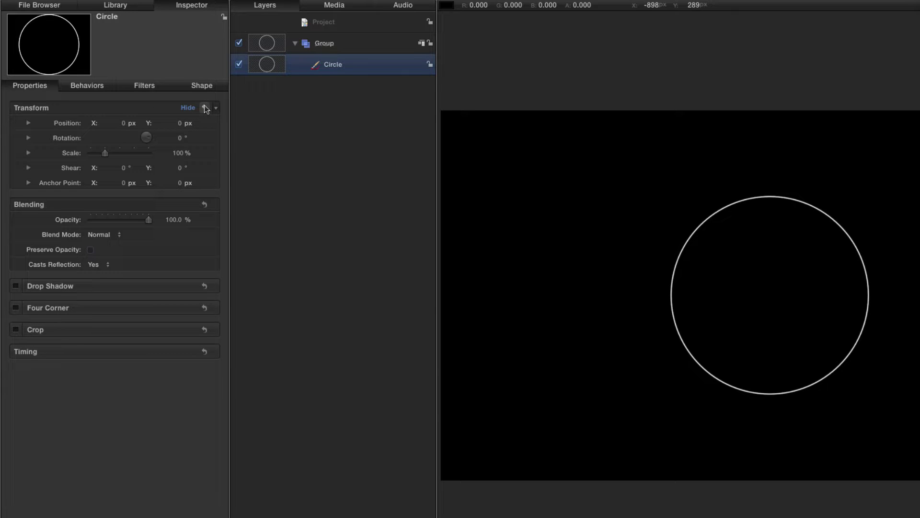
Apply the Disc Warp distortion filter to the circle
{"action": "key", "text": "super+2"}
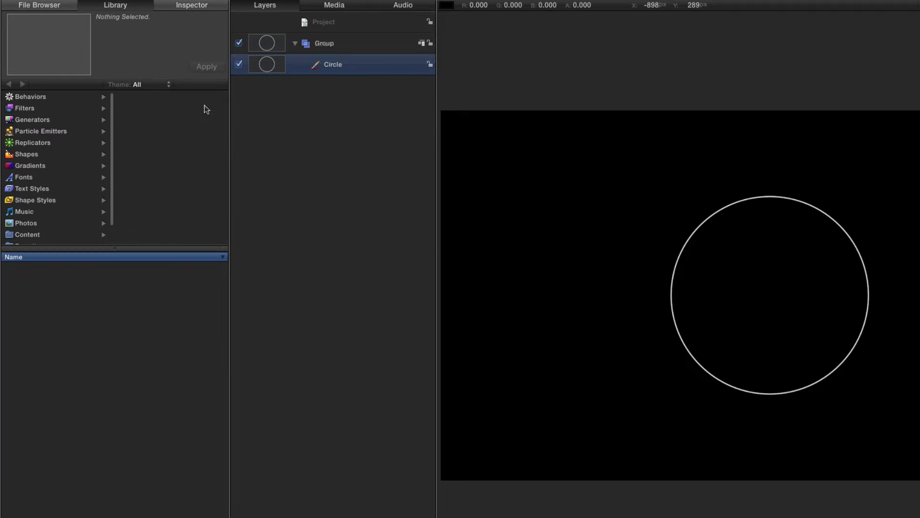
{"action": "left_click", "coordinate": [12, 110]}
{"action": "left_click", "coordinate": [155, 144]}
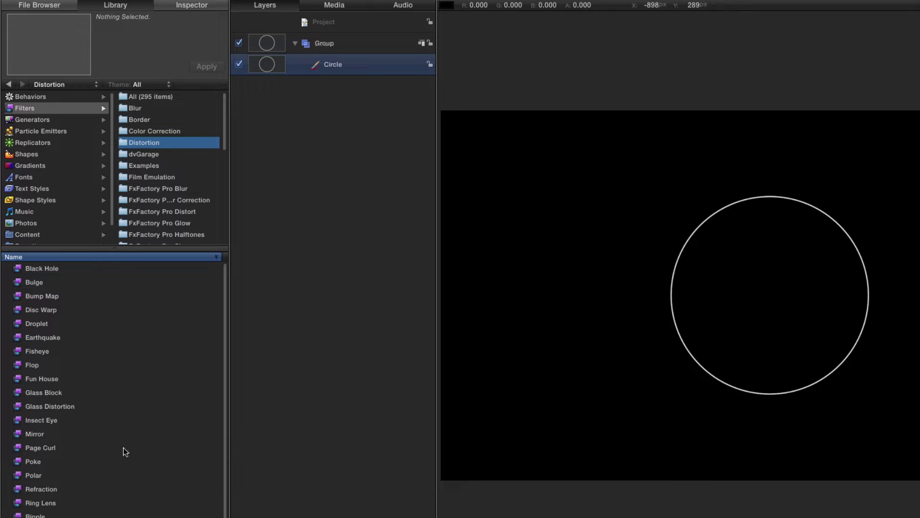
{"action": "left_click", "coordinate": [43, 311]}
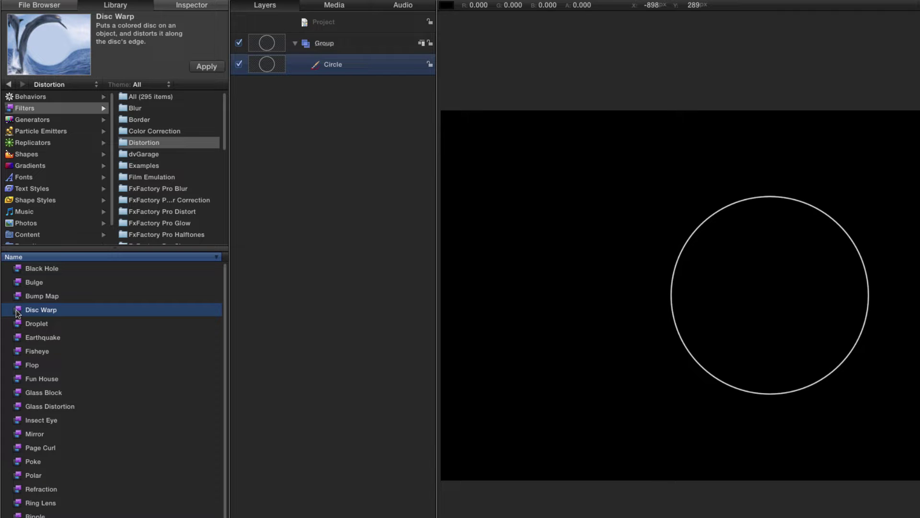
{"action": "left_click", "coordinate": [206, 68]}
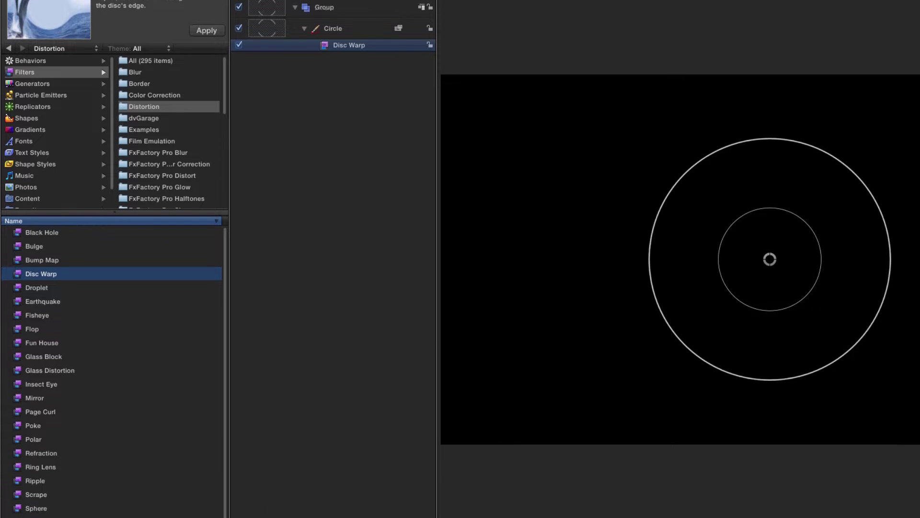
Move the Disc Warp centre to about X 5, Y -292 px over the circle's lower edge and enlarge its radius to about 259
{"action": "left_click", "coordinate": [255, 506]}
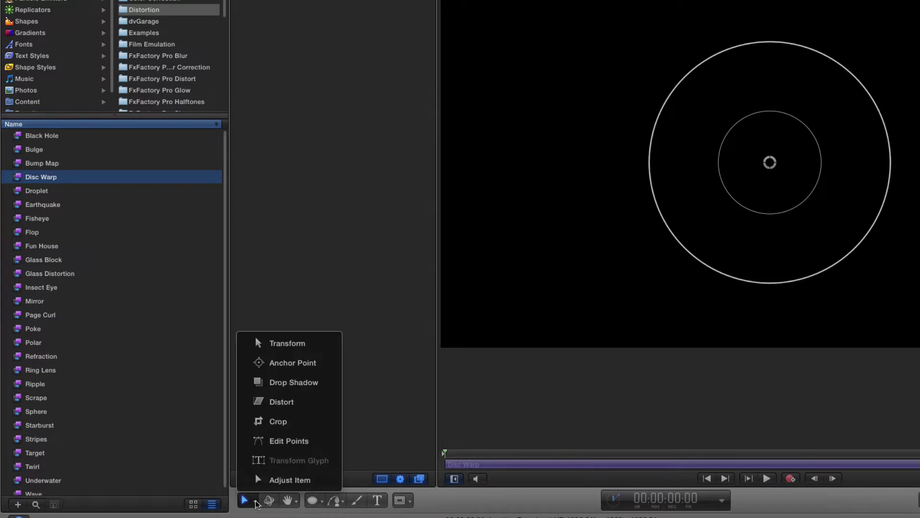
{"action": "left_click", "coordinate": [255, 503]}
{"action": "key", "text": "super+slash"}
{"action": "key", "text": "super+slash"}
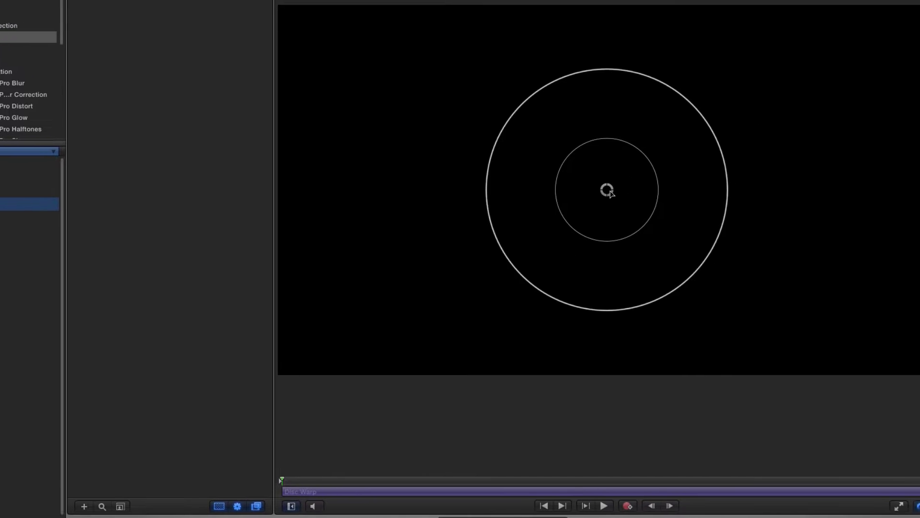
{"action": "left_click_drag", "start_coordinate": [591, 196], "coordinate": [592, 293]}
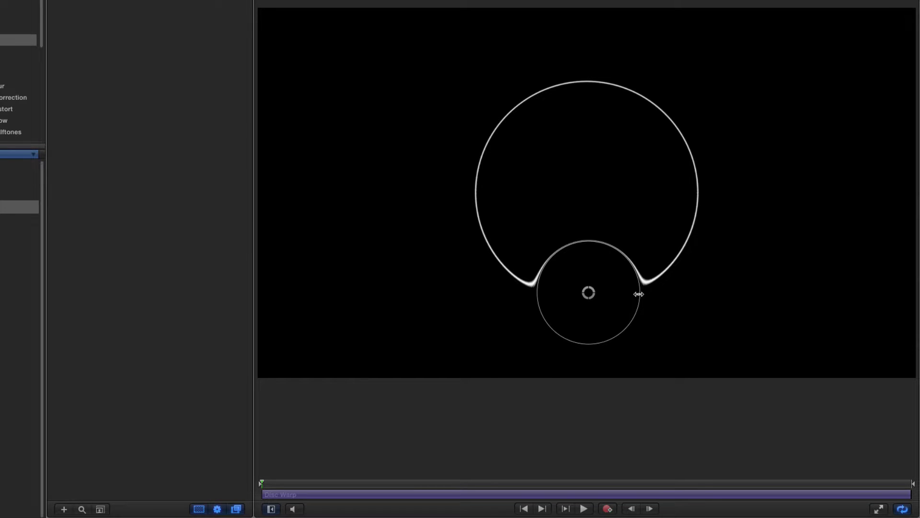
{"action": "left_click_drag", "start_coordinate": [639, 294], "coordinate": [677, 292]}
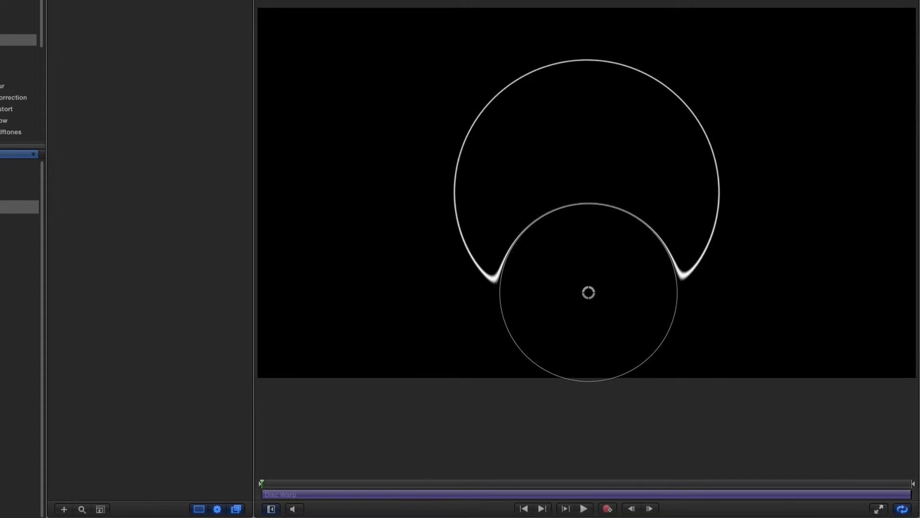
Add an Oscillate parameter behavior to the circle's Z rotation
{"action": "left_click", "coordinate": [329, 63]}
{"action": "left_click", "coordinate": [192, 8]}
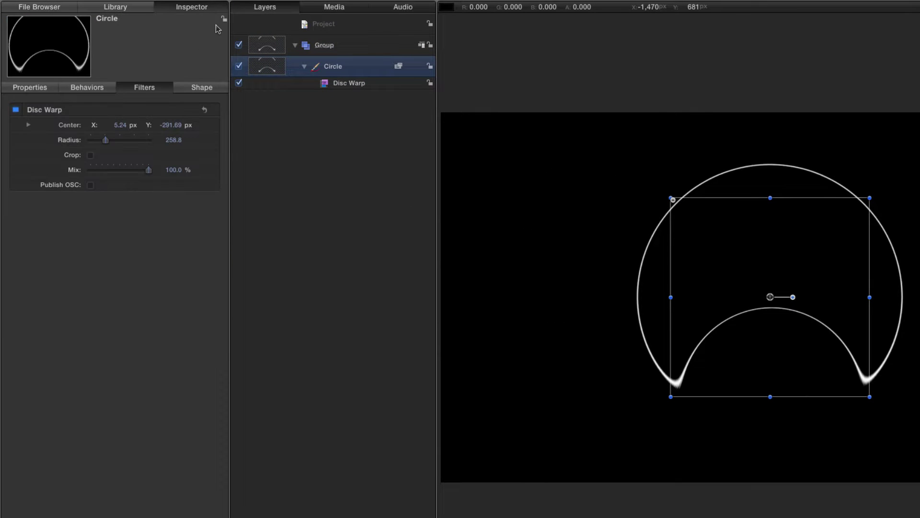
{"action": "key", "text": "F1"}
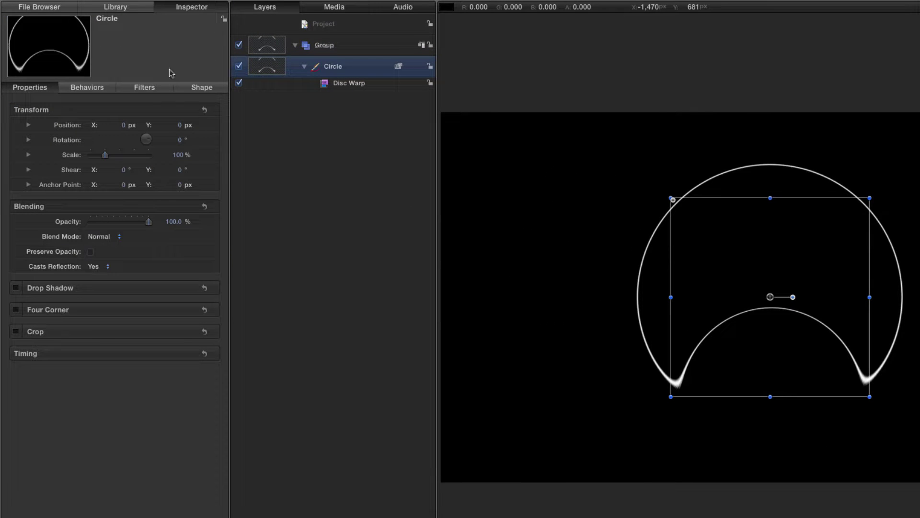
{"action": "left_click", "coordinate": [28, 140]}
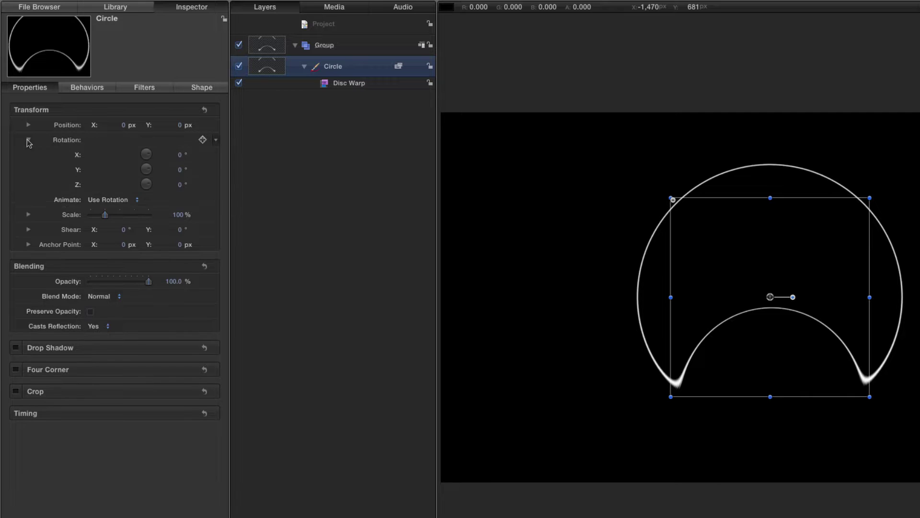
{"action": "right_click", "coordinate": [63, 186]}
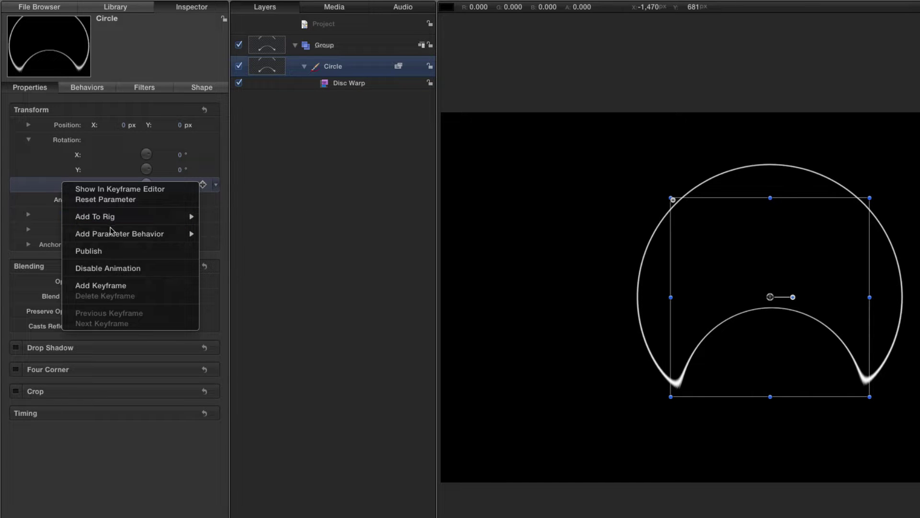
{"action": "mouse_move", "coordinate": [112, 233]}
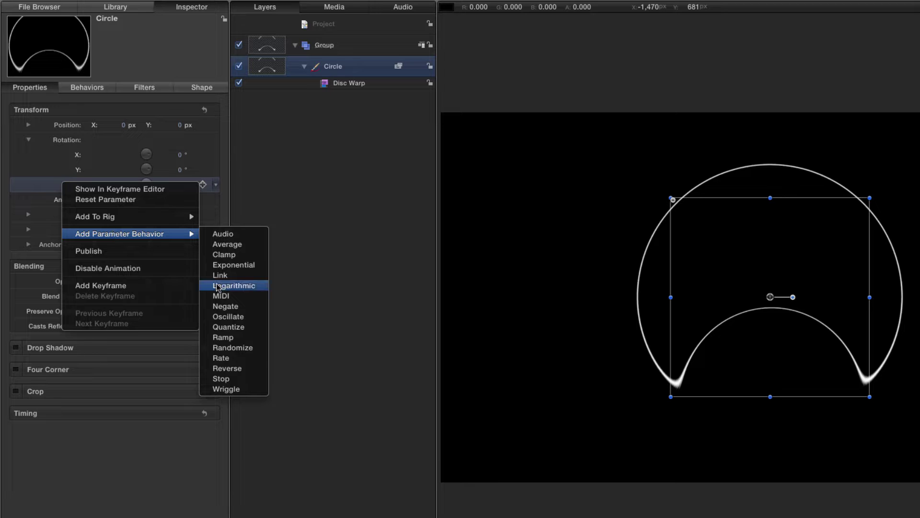
{"action": "left_click", "coordinate": [228, 317]}
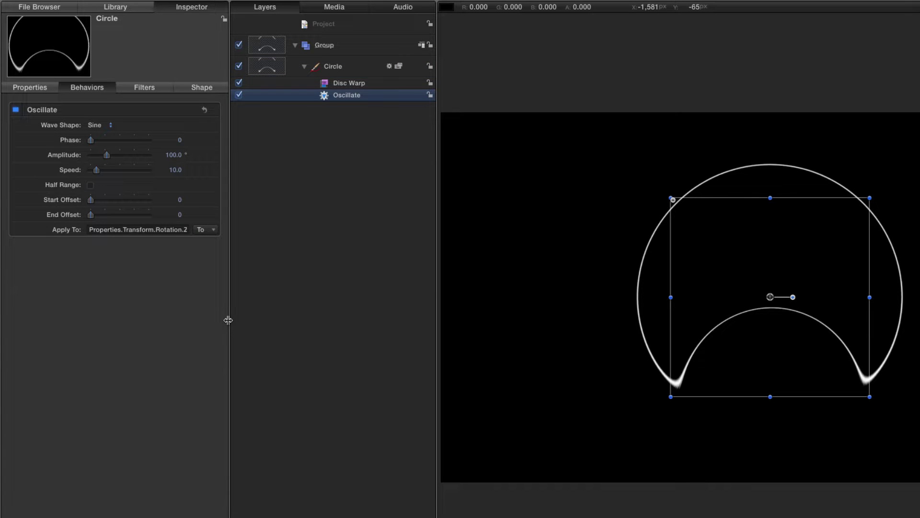
Set the Oscillate amplitude to 360° and speed to 100, and play the animation
{"action": "left_click", "coordinate": [175, 154]}
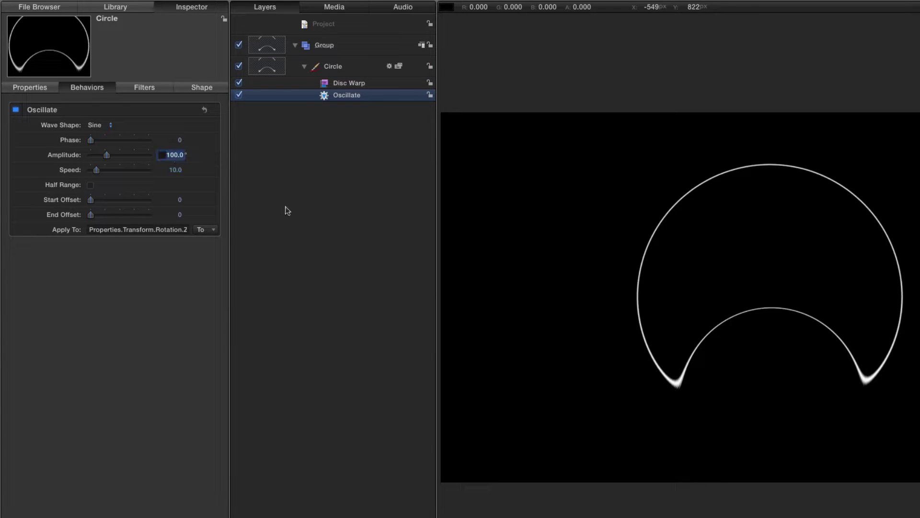
{"action": "type", "text": "360"}
{"action": "key", "text": "Tab"}
{"action": "type", "text": "100"}
{"action": "key", "text": "Return"}
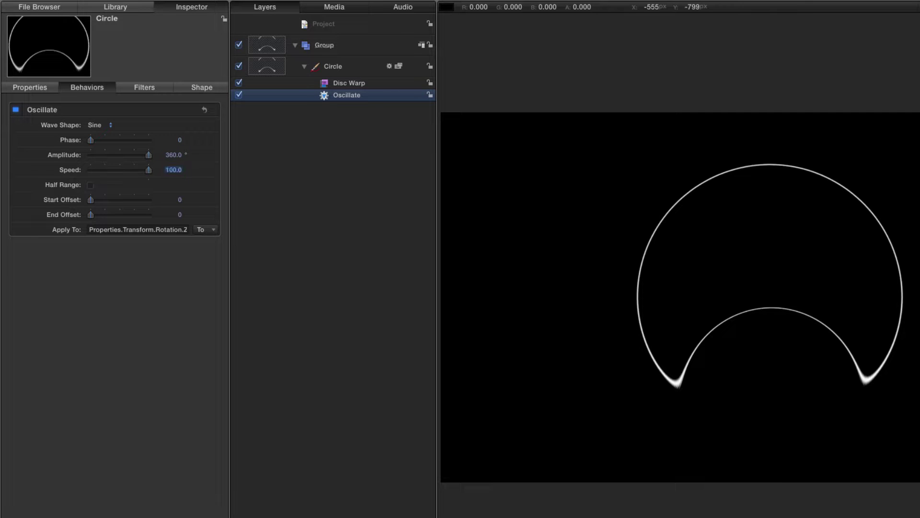
{"action": "key", "text": "space"}
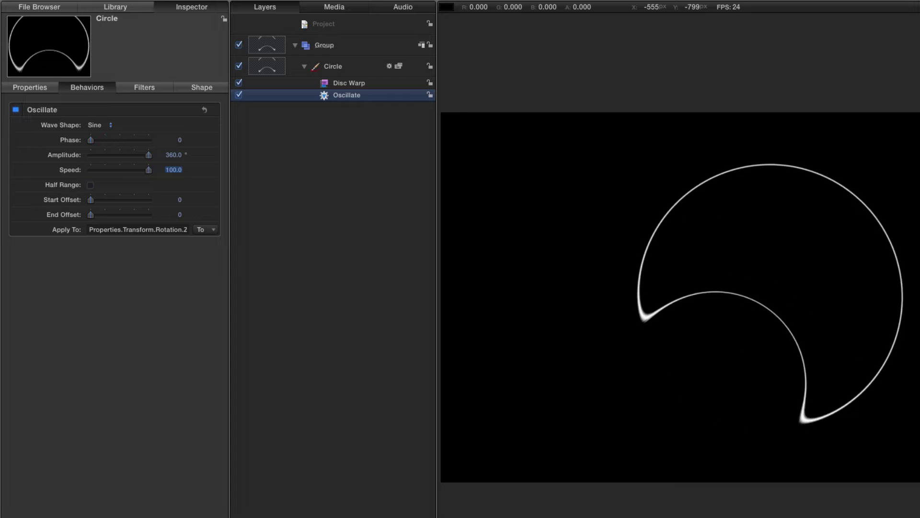
Duplicate the circle with its filter and behavior, and set the copy's Oscillate phase to 50
{"action": "left_click", "coordinate": [268, 68]}
{"action": "key", "text": "super+d"}
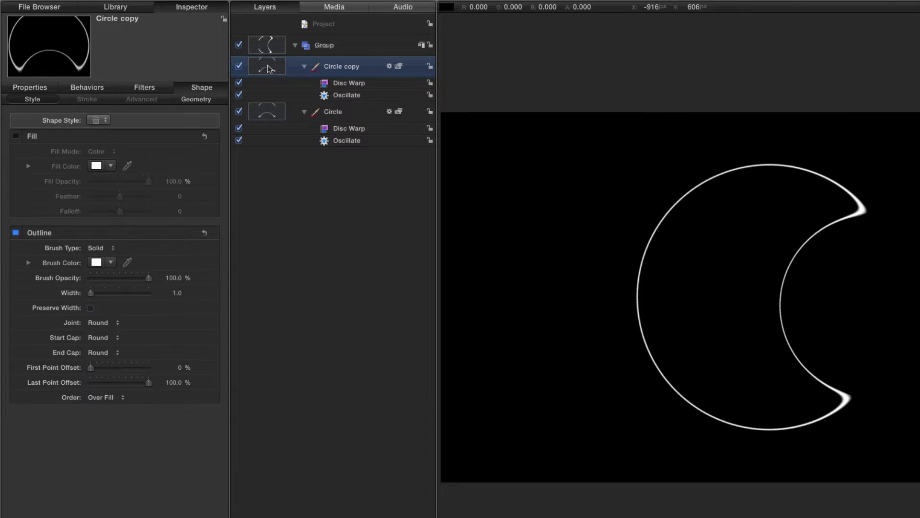
{"action": "key", "text": "F2"}
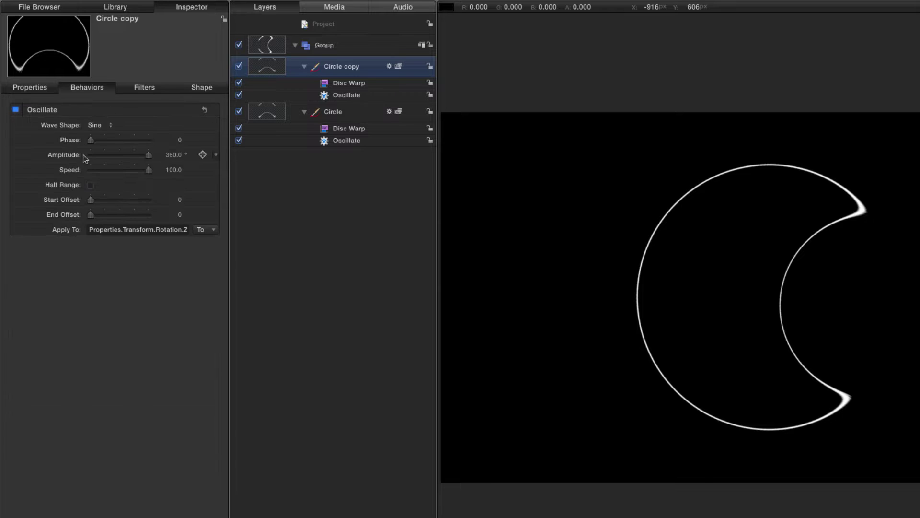
{"action": "left_click", "coordinate": [177, 140]}
{"action": "key", "text": "Return"}
{"action": "key", "text": "space"}
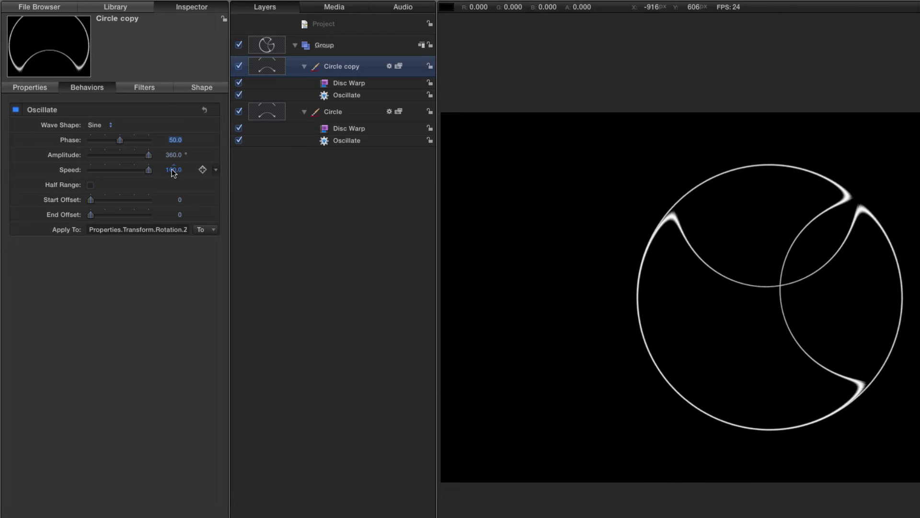
Set the circle copy's Oscillate speed to 150 and preview the animation
{"action": "key", "text": "space"}
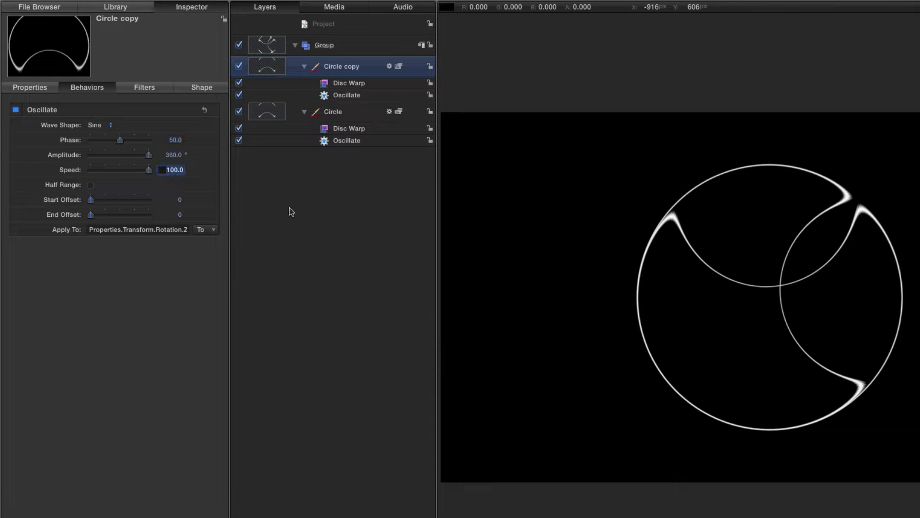
{"action": "type", "text": "150"}
{"action": "key", "text": "Return"}
{"action": "key", "text": "space"}
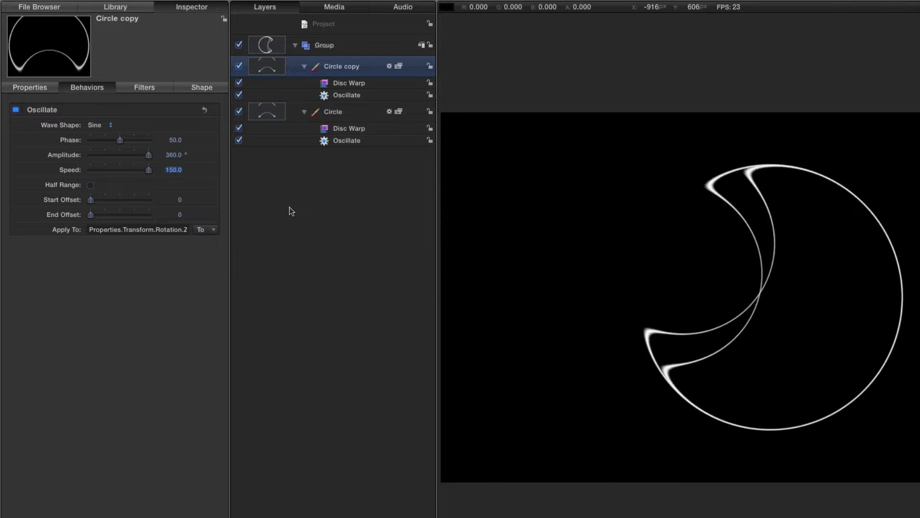
{"action": "key", "text": "space"}
Duplicate the circle copy and set the new duplicate's Oscillate phase to 100
{"action": "right_click", "coordinate": [263, 66]}
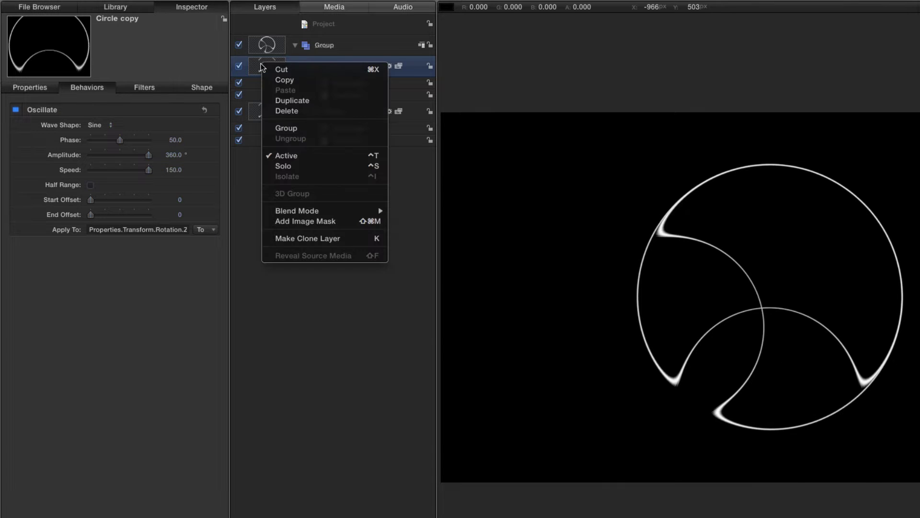
{"action": "left_click", "coordinate": [261, 63]}
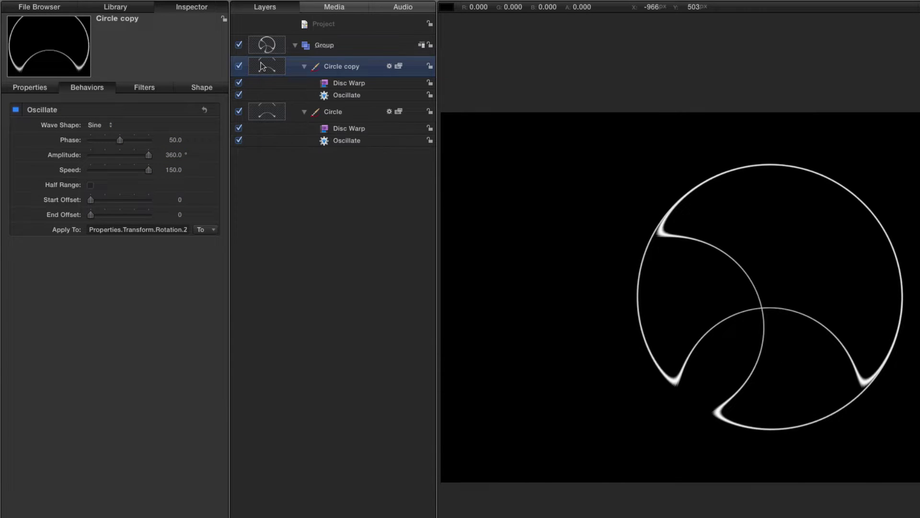
{"action": "key", "text": "super+d"}
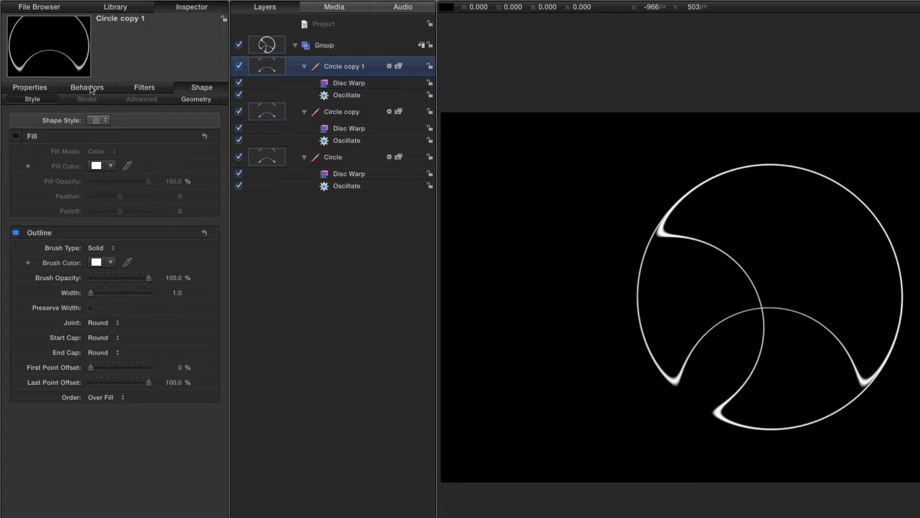
{"action": "left_click", "coordinate": [91, 88]}
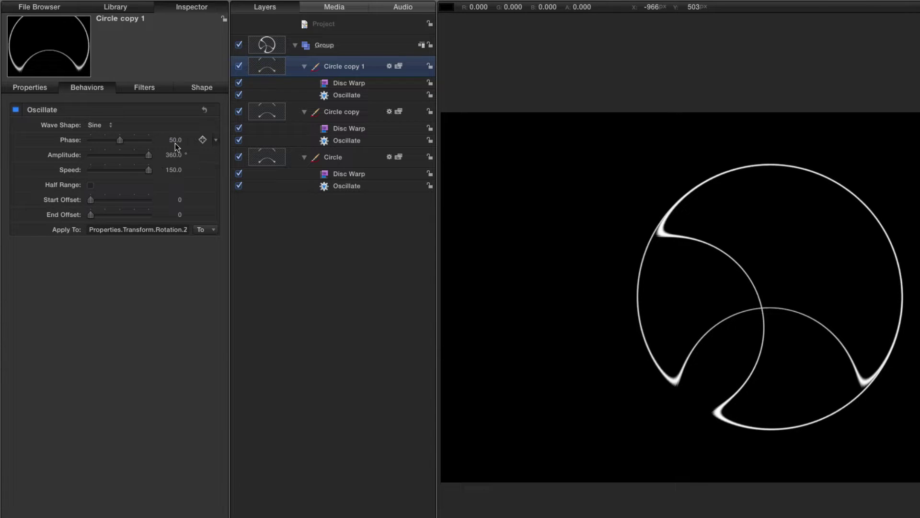
{"action": "left_click_drag", "start_coordinate": [118, 140], "coordinate": [193, 146]}
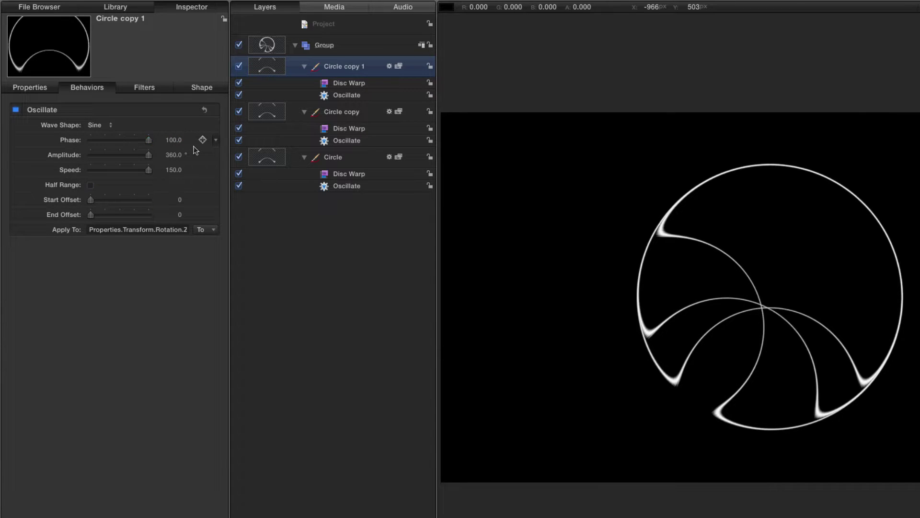
Set the Oscillate speed of the second circle duplicate to 200 and preview the animation
{"action": "left_click", "coordinate": [172, 170]}
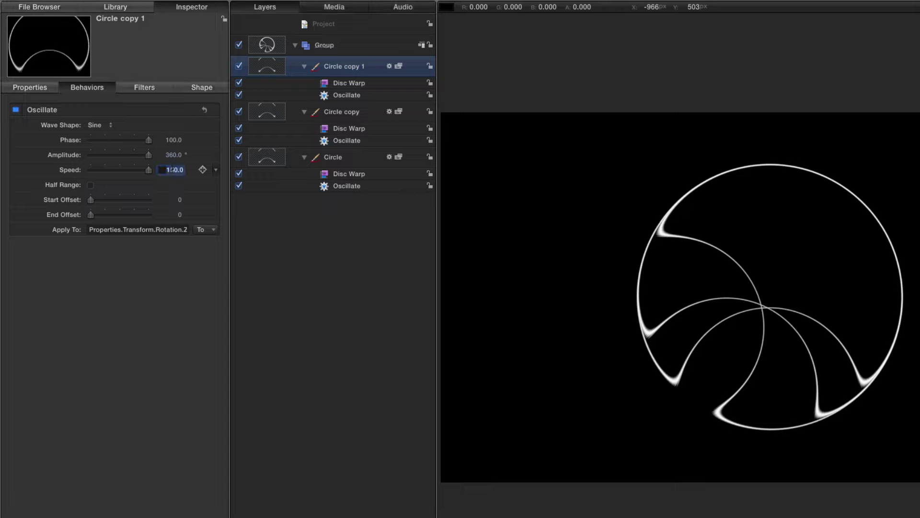
{"action": "type", "text": "200"}
{"action": "key", "text": "Return"}
{"action": "key", "text": "space"}
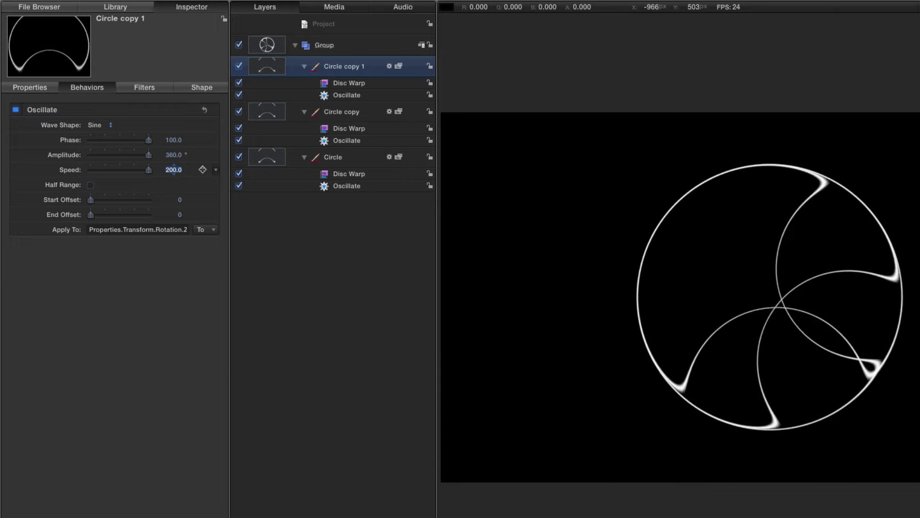
{"action": "key", "text": "space"}
Apply the Radial Blur filter to the group holding the three circles
{"action": "left_click", "coordinate": [271, 46]}
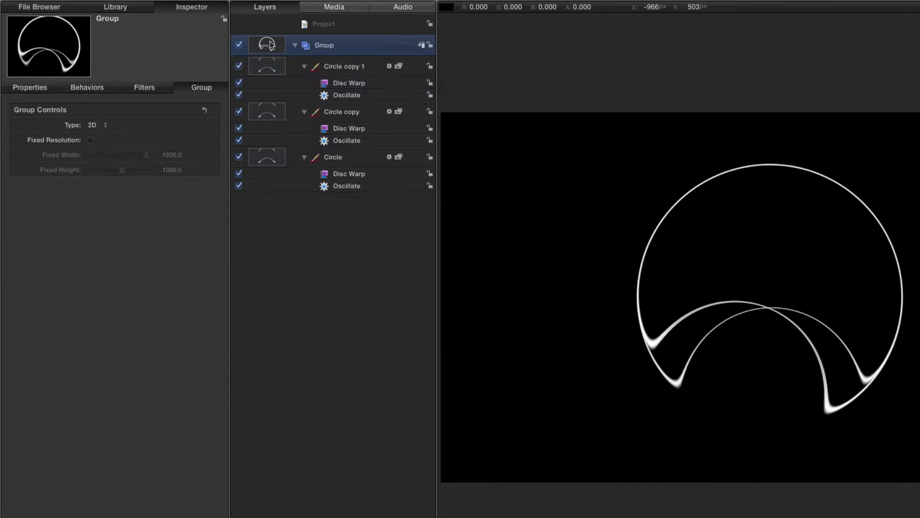
{"action": "key", "text": "super+2"}
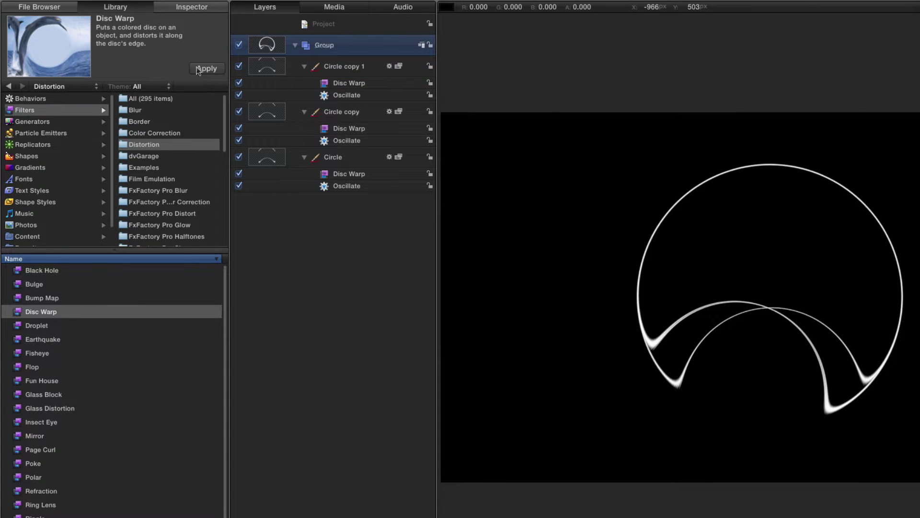
{"action": "left_click", "coordinate": [134, 111]}
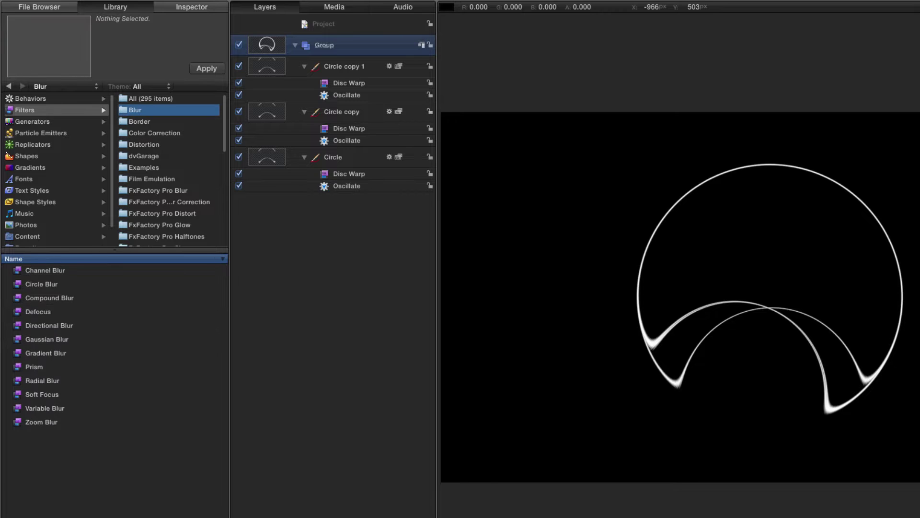
{"action": "left_click", "coordinate": [18, 382]}
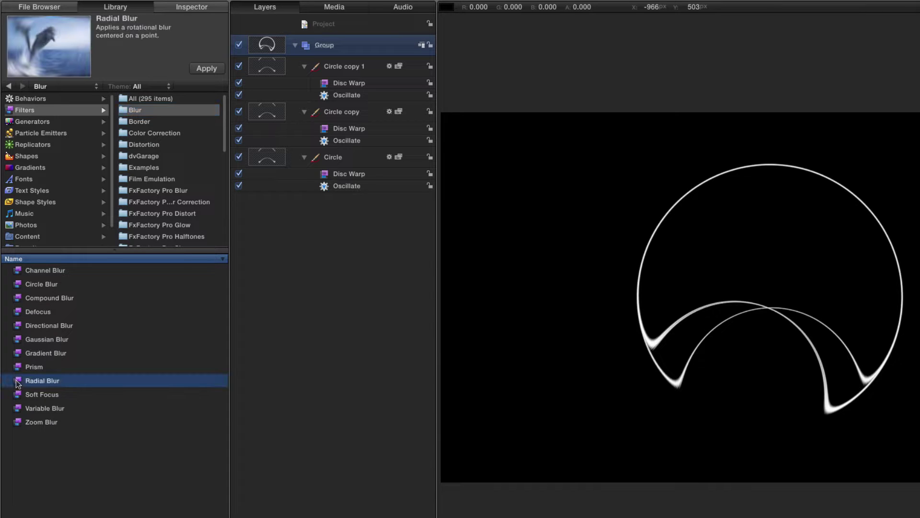
{"action": "left_click_drag", "start_coordinate": [18, 384], "coordinate": [266, 45]}
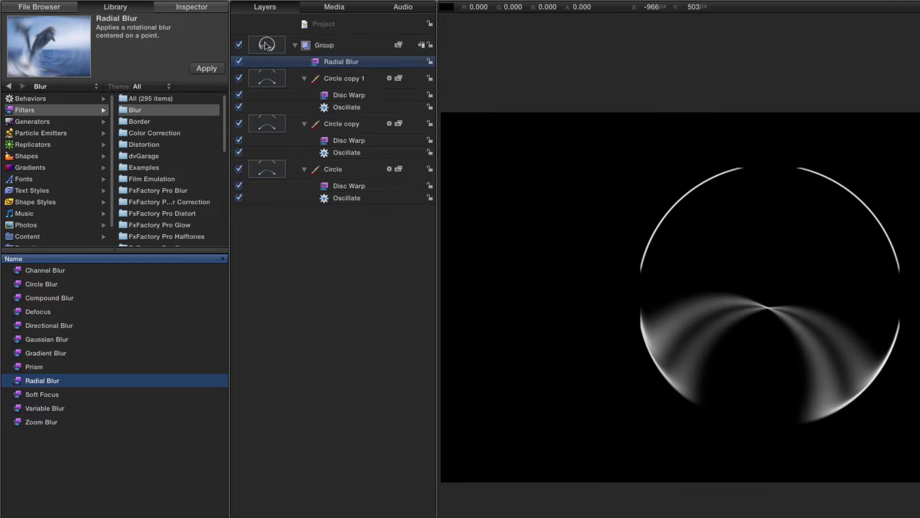
Turn off Crop for the Radial Blur, set its Mix to 50%, and preview the animation
{"action": "left_click", "coordinate": [194, 7]}
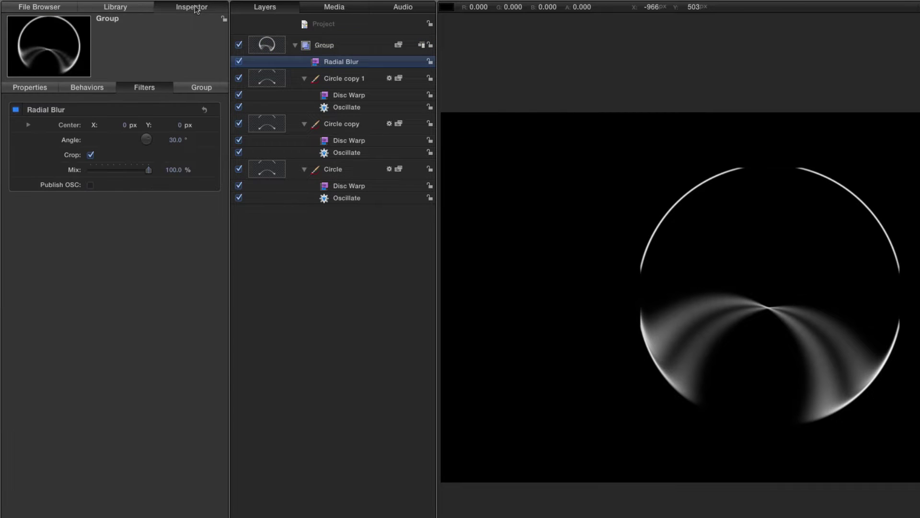
{"action": "left_click", "coordinate": [91, 155]}
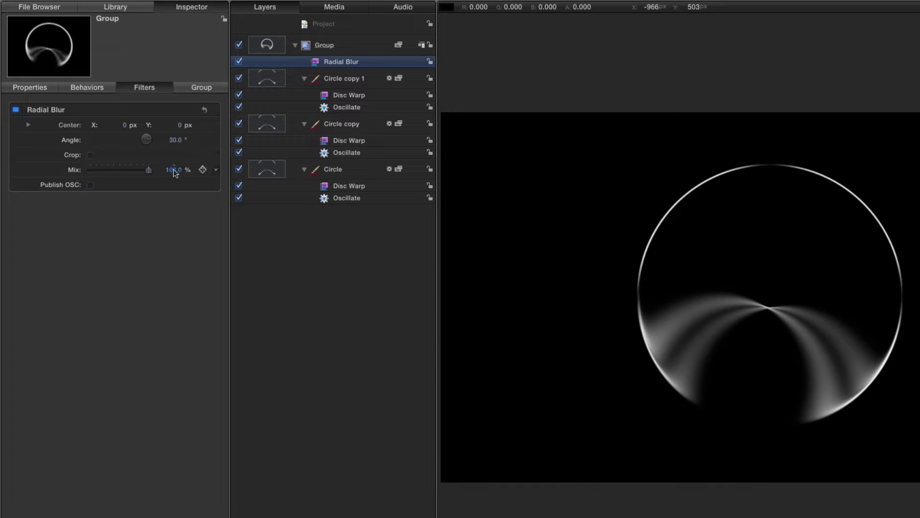
{"action": "left_click", "coordinate": [172, 170]}
{"action": "type", "text": "50"}
{"action": "key", "text": "Return"}
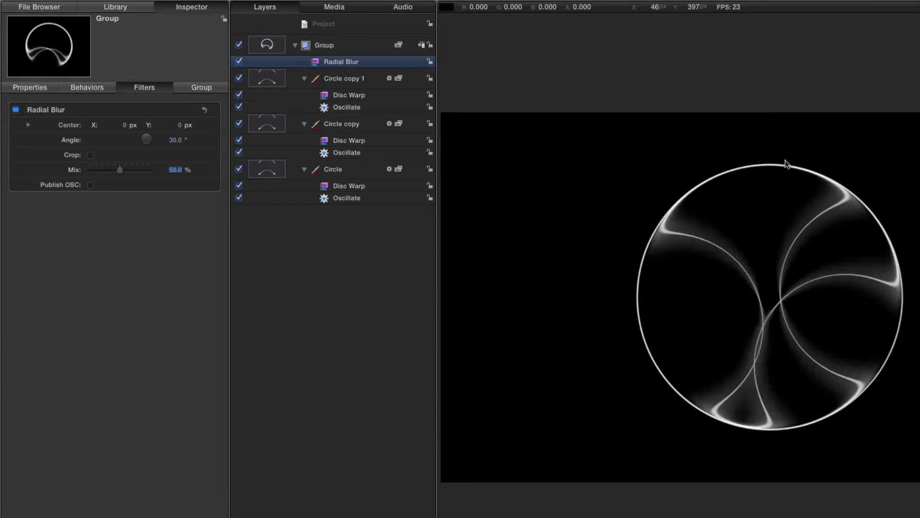
{"action": "key", "text": "space"}
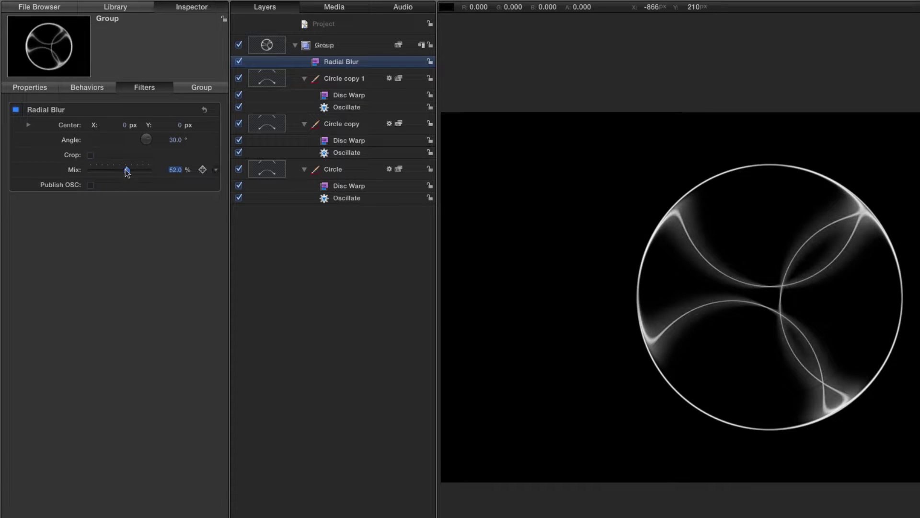
Compare the Radial Blur at 100% Mix, and return the Mix to 50%
{"action": "left_click_drag", "start_coordinate": [121, 171], "coordinate": [197, 172]}
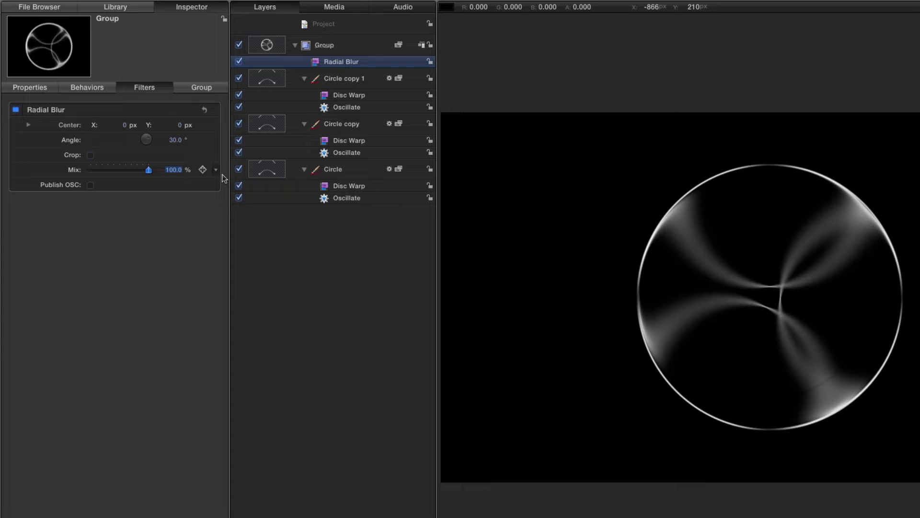
{"action": "left_click", "coordinate": [175, 169]}
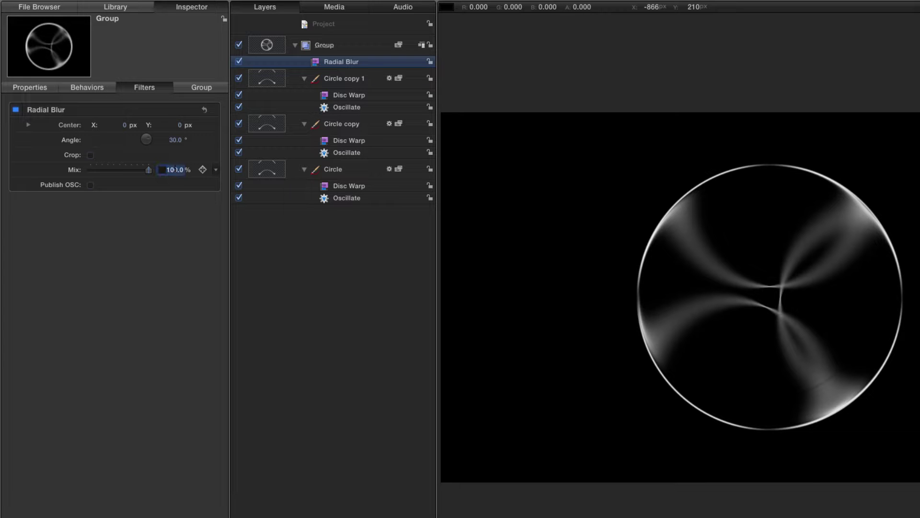
{"action": "type", "text": "50"}
{"action": "key", "text": "Return"}
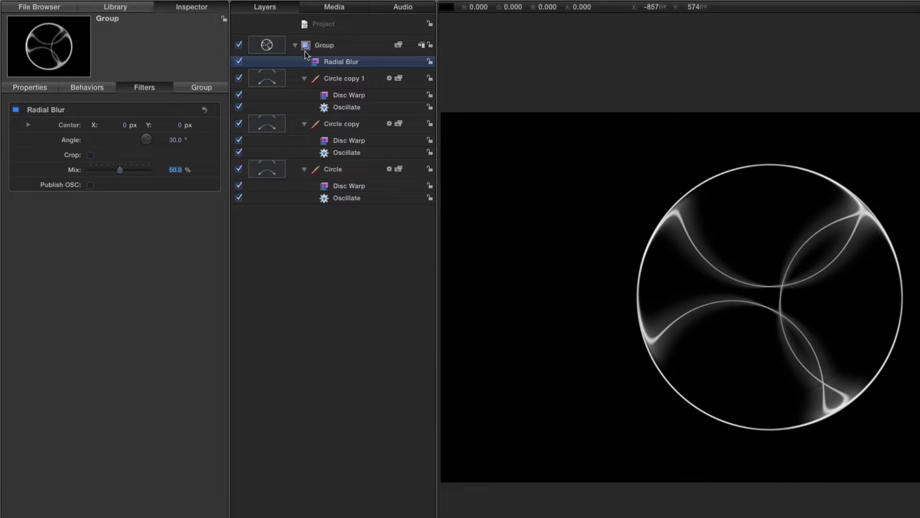
Rename the circles' group PLASMA, collapse it, and hide it
{"action": "double_click", "coordinate": [322, 45]}
{"action": "type", "text": "PLASMA"}
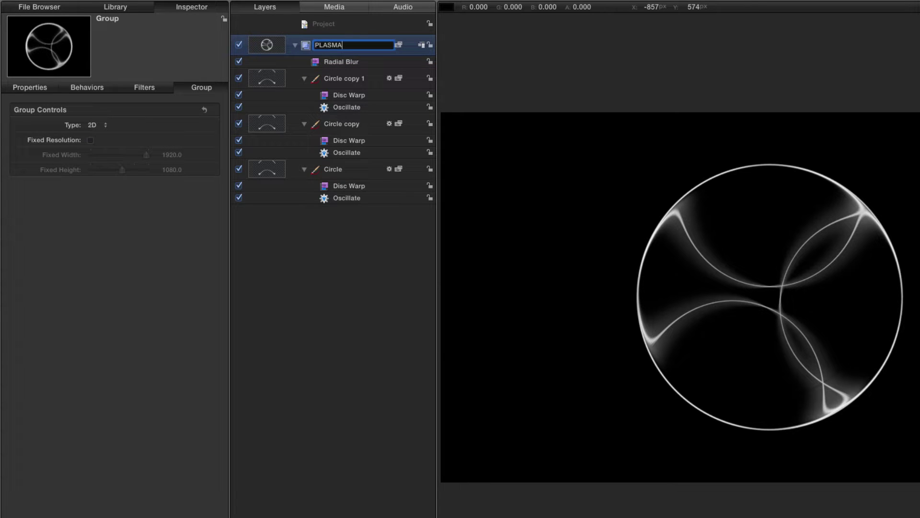
{"action": "left_click", "coordinate": [295, 45]}
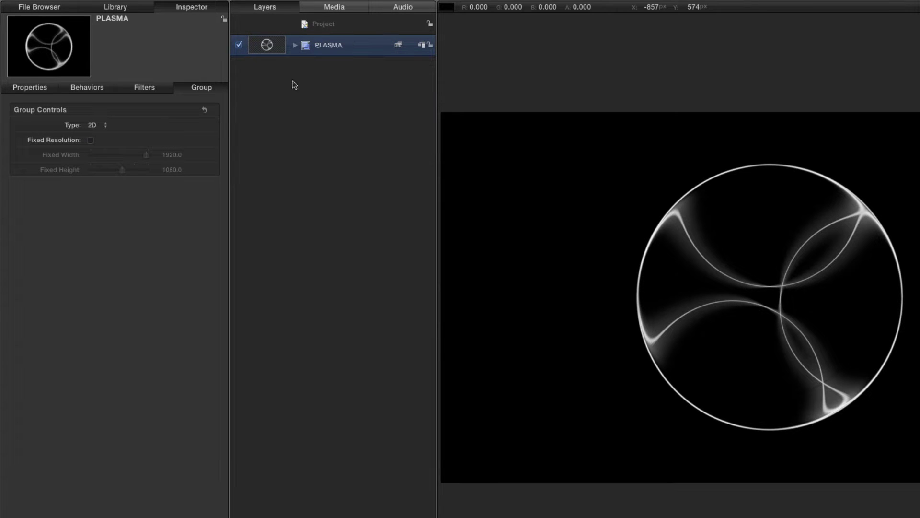
{"action": "left_click", "coordinate": [239, 45]}
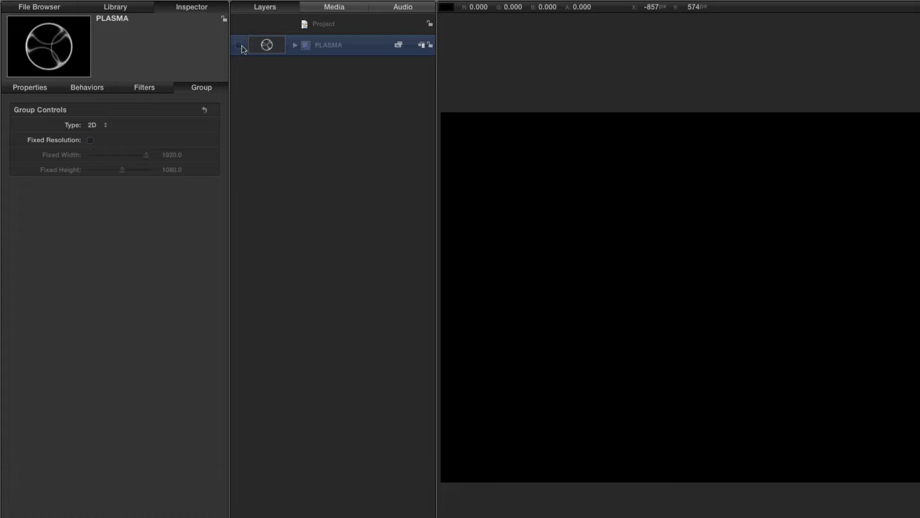
Create a new empty group at the project level above PLASMA
{"action": "left_click", "coordinate": [350, 167]}
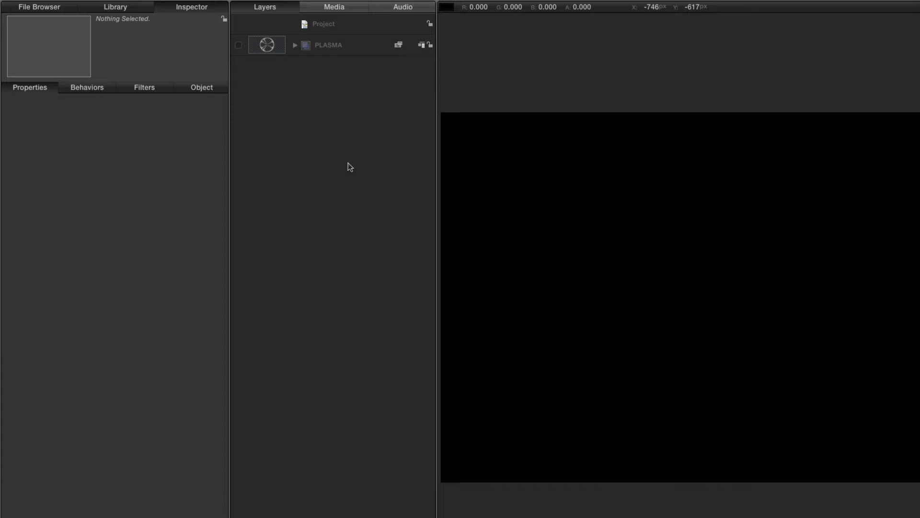
{"action": "left_click", "coordinate": [342, 24]}
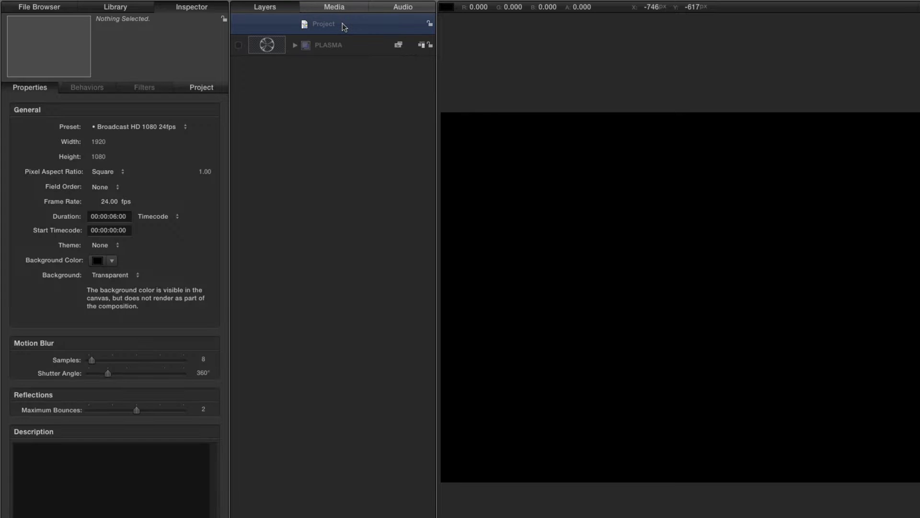
{"action": "key", "text": "super+shift+n"}
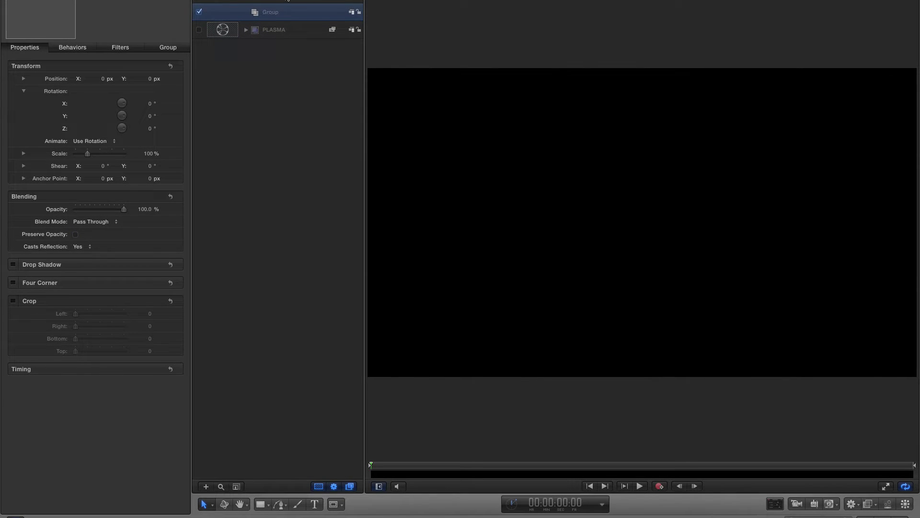
Draw a filled vertical rectangle without outline, about 2 px wide and 1180 px tall, and reset its transform to centre it
{"action": "key", "text": "r"}
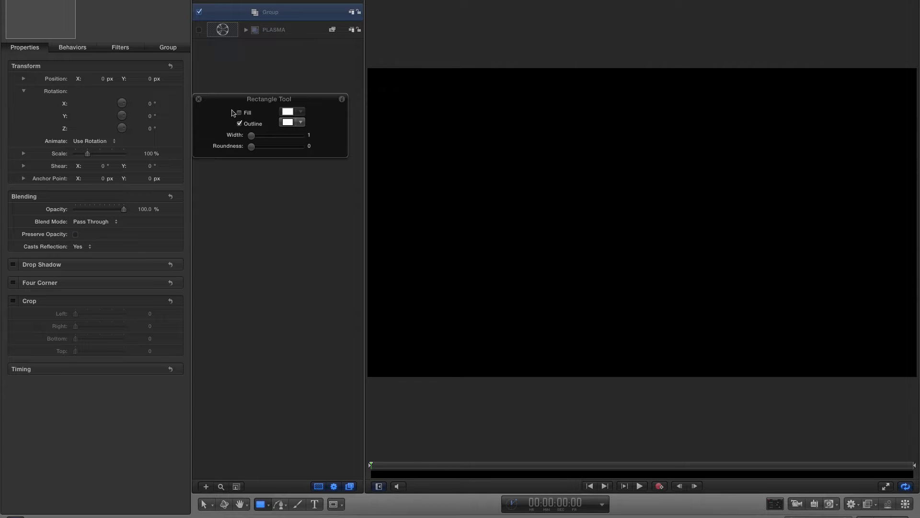
{"action": "left_click", "coordinate": [240, 123]}
{"action": "left_click", "coordinate": [240, 112]}
{"action": "left_click_drag", "start_coordinate": [633, 59], "coordinate": [634, 398]}
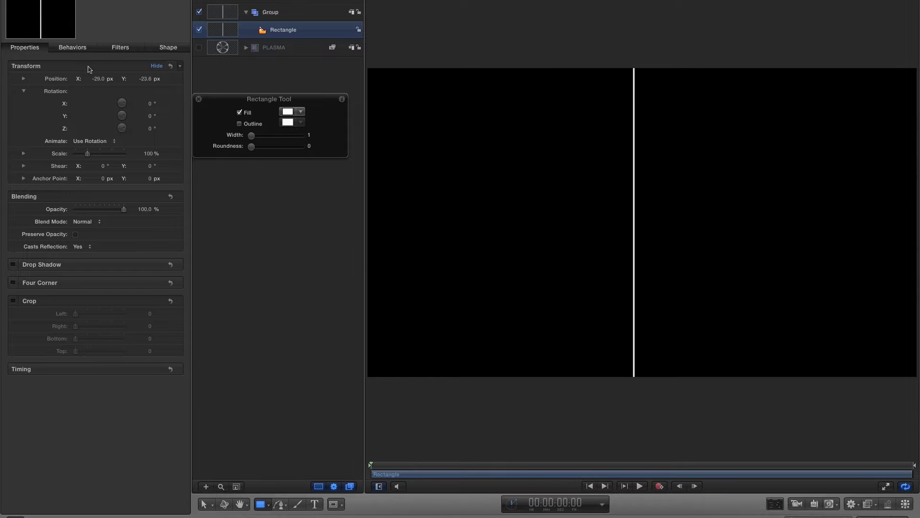
{"action": "left_click", "coordinate": [171, 66]}
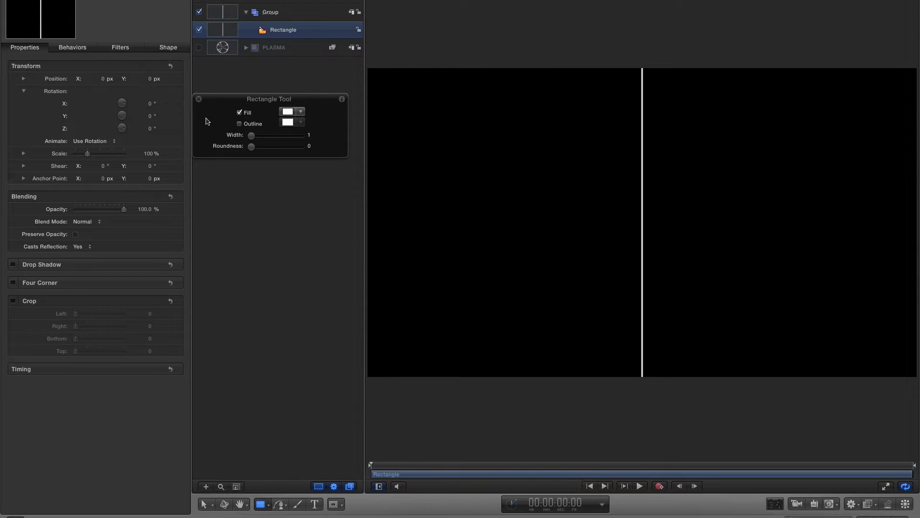
{"action": "left_click", "coordinate": [199, 100]}
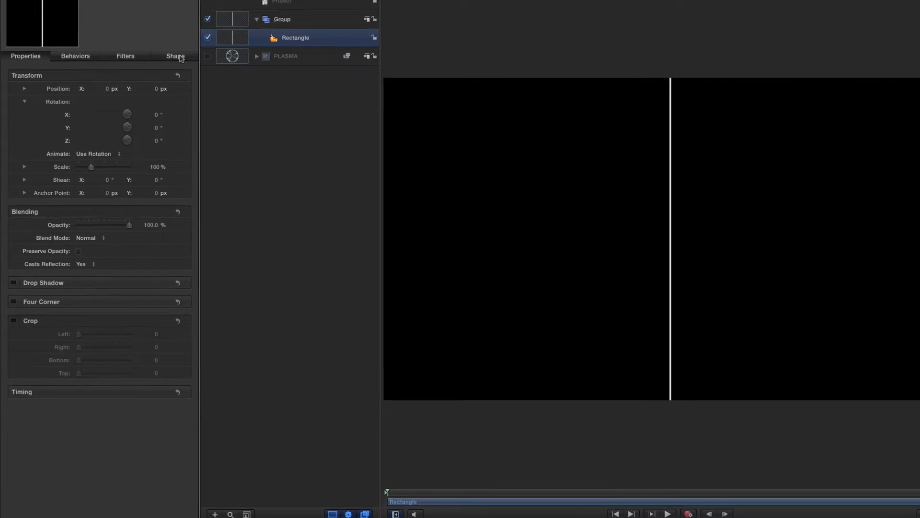
Set the rectangle's control points 1 and 2 to X 0 and Y 540
{"action": "left_click", "coordinate": [172, 48]}
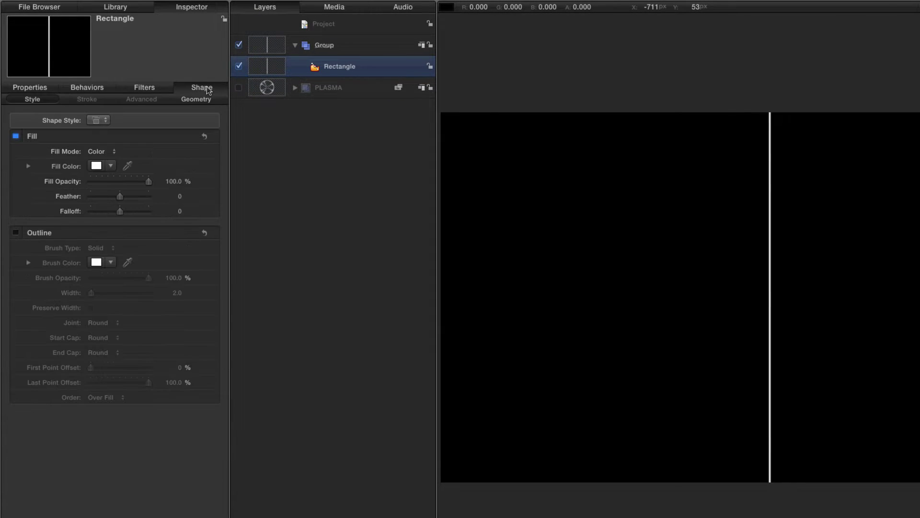
{"action": "left_click", "coordinate": [203, 101]}
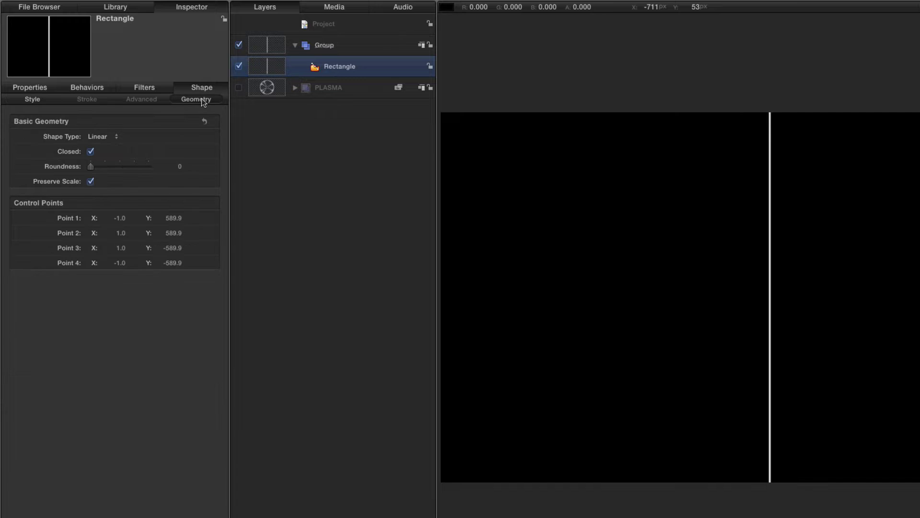
{"action": "left_click", "coordinate": [121, 220]}
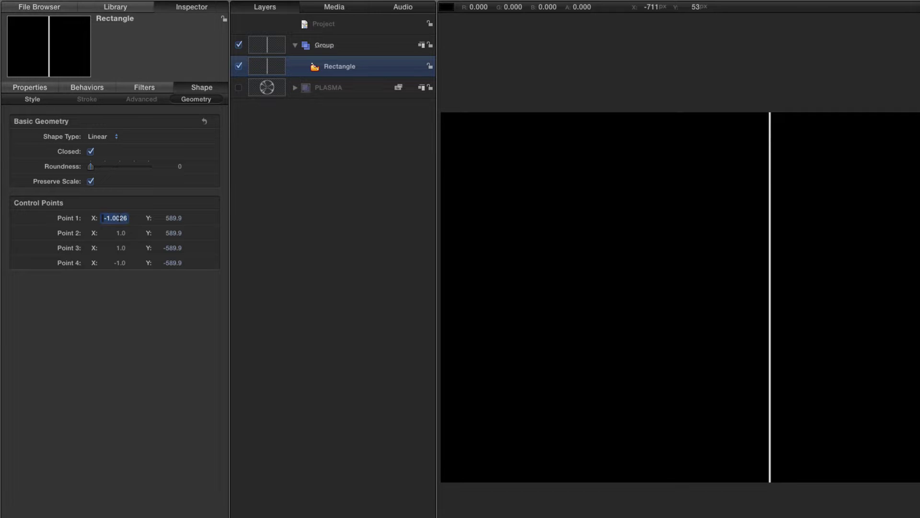
{"action": "type", "text": "0"}
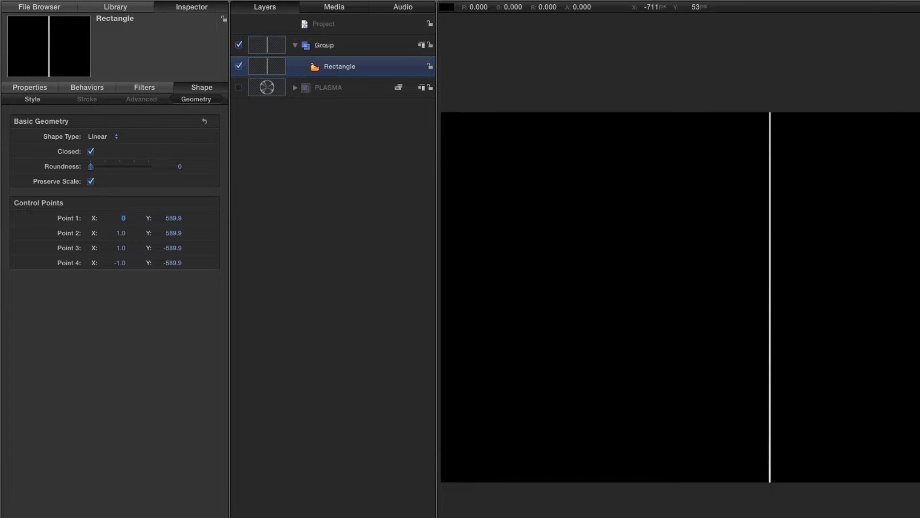
{"action": "key", "text": "Tab"}
{"action": "type", "text": "54"}
{"action": "key", "text": "Tab"}
{"action": "type", "text": "0"}
{"action": "key", "text": "Tab"}
{"action": "type", "text": "5"}
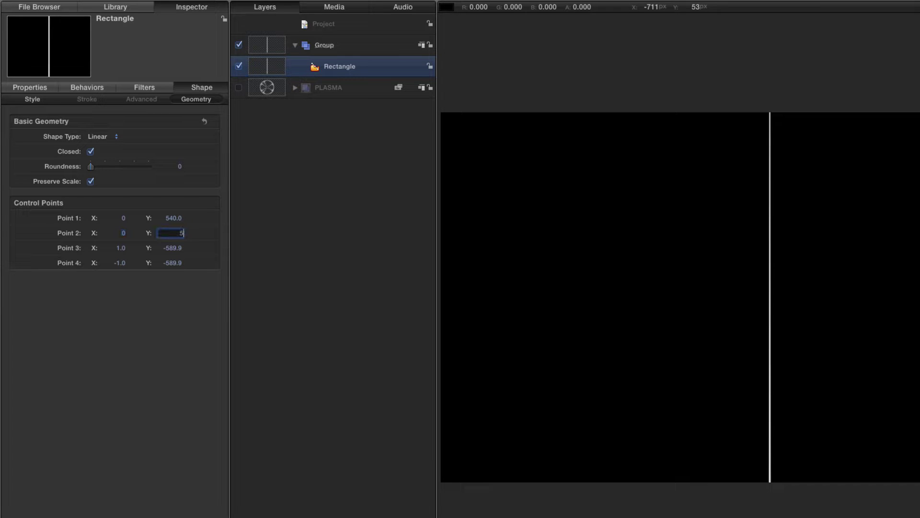
{"action": "type", "text": "40"}
Set the rectangle's control points 3 and 4 to X 0 and Y -540
{"action": "key", "text": "Tab"}
{"action": "type", "text": "0"}
{"action": "key", "text": "Tab"}
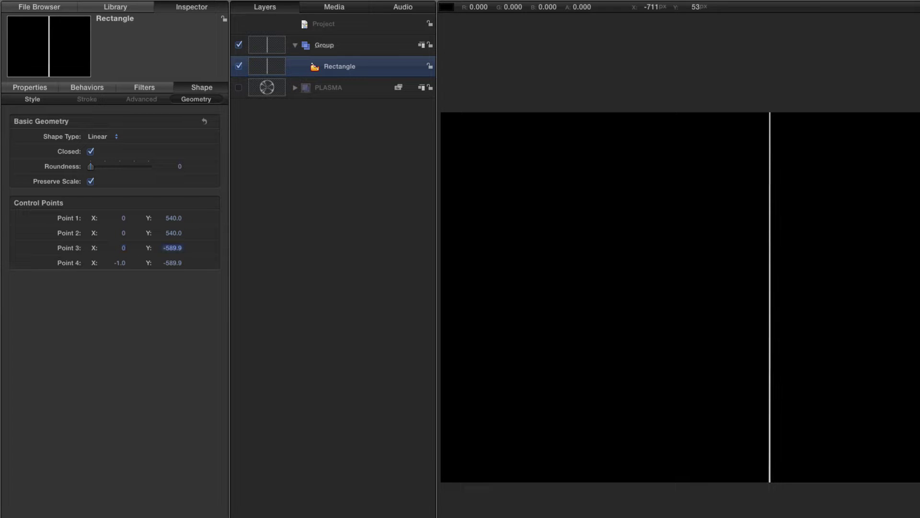
{"action": "type", "text": "-540"}
{"action": "key", "text": "Tab"}
{"action": "type", "text": "0"}
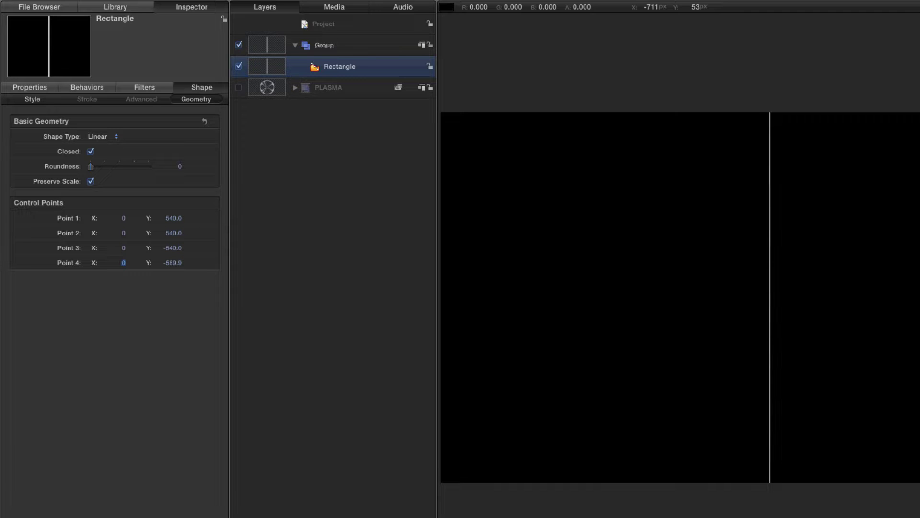
{"action": "key", "text": "Tab"}
{"action": "type", "text": "-540"}
{"action": "key", "text": "Return"}
Set the rectangle's fill Feather to 1000
{"action": "left_click", "coordinate": [27, 99]}
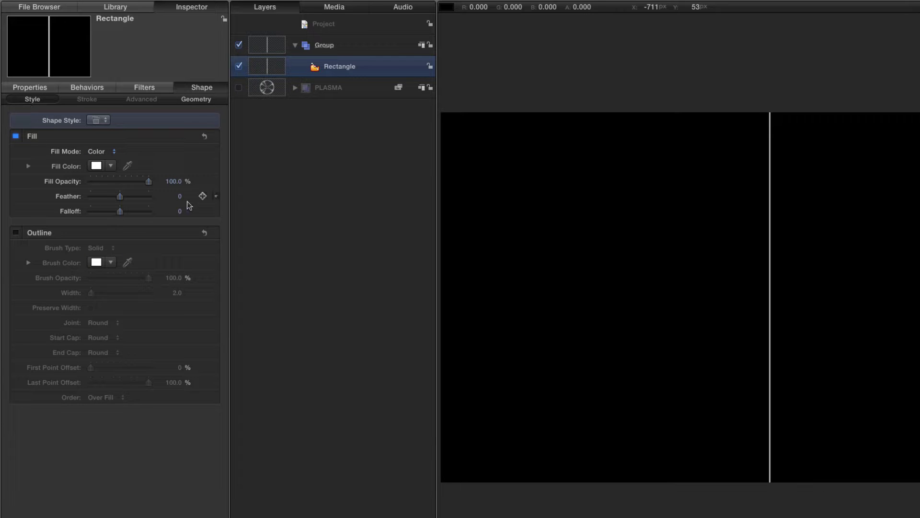
{"action": "left_click", "coordinate": [45, 197]}
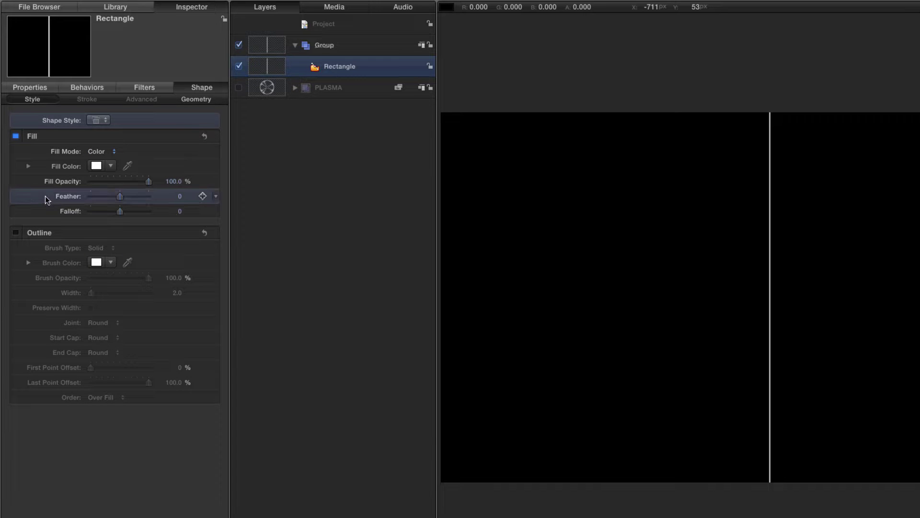
{"action": "left_click", "coordinate": [180, 197]}
{"action": "key", "text": "Return"}
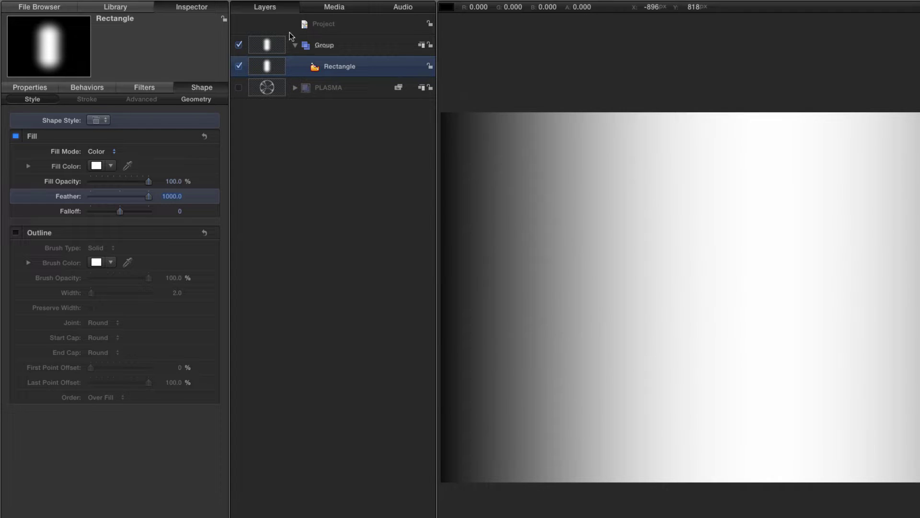
Enable cropping on the group holding the feathered rectangle and set Crop Left to 960 and Top to 1080
{"action": "left_click", "coordinate": [271, 43]}
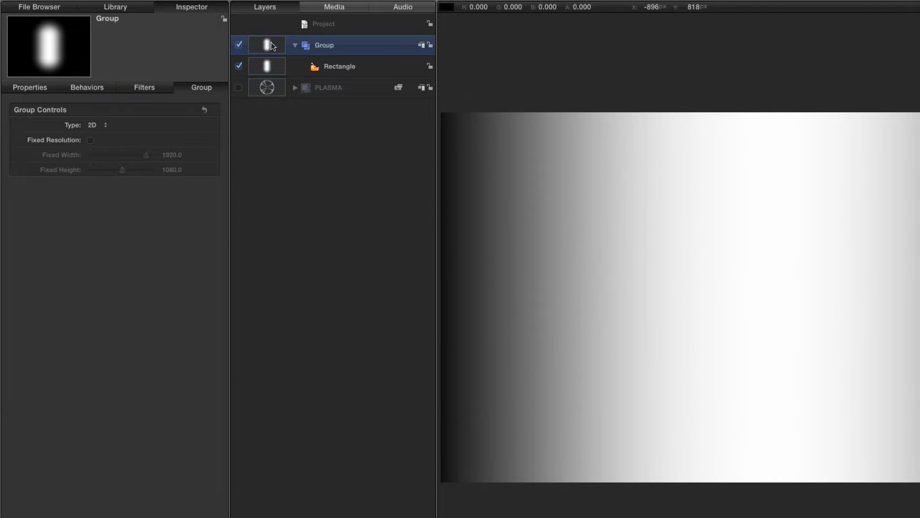
{"action": "key", "text": "F1"}
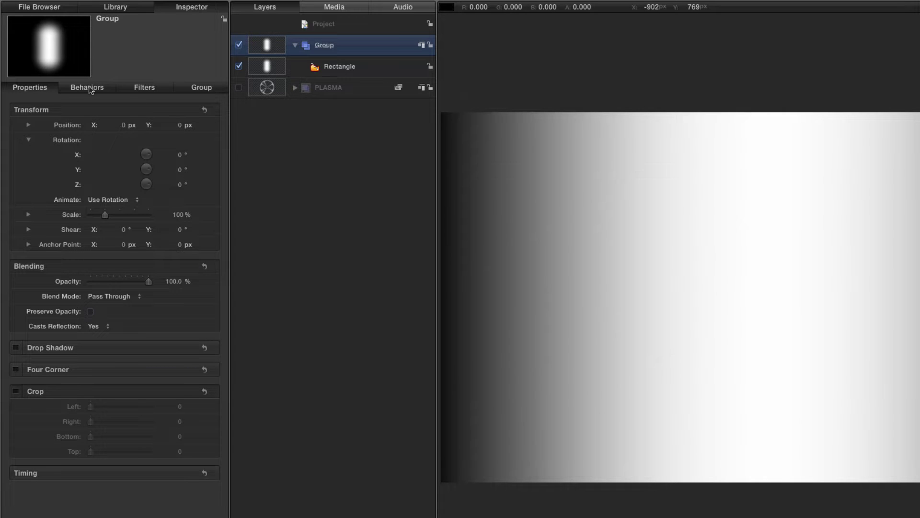
{"action": "left_click", "coordinate": [17, 391]}
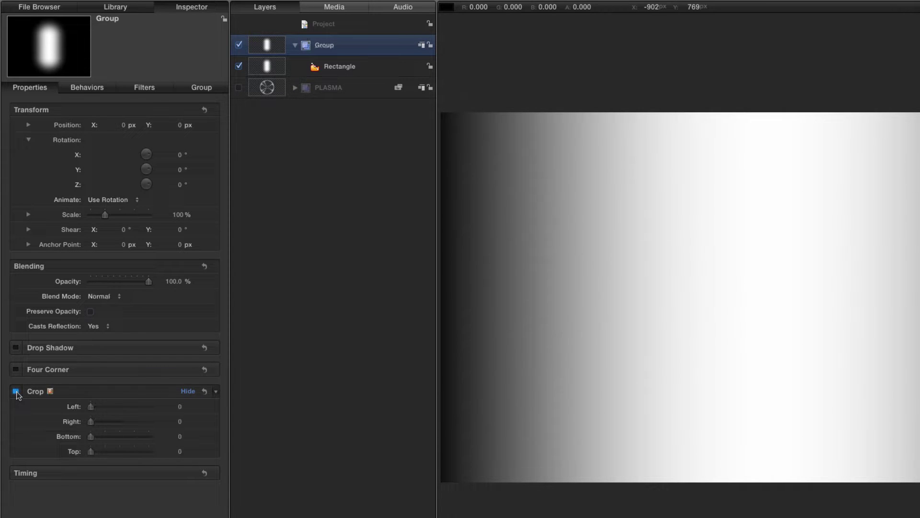
{"action": "left_click", "coordinate": [179, 406]}
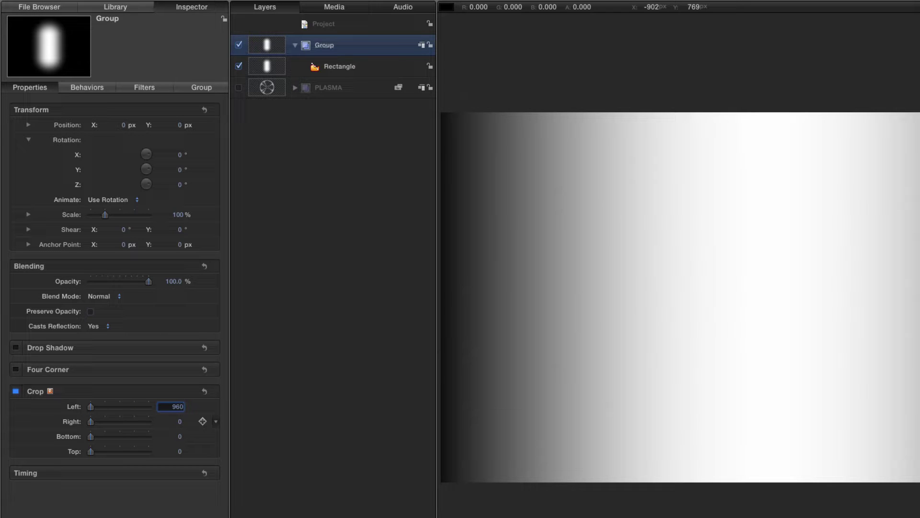
{"action": "key", "text": "Return"}
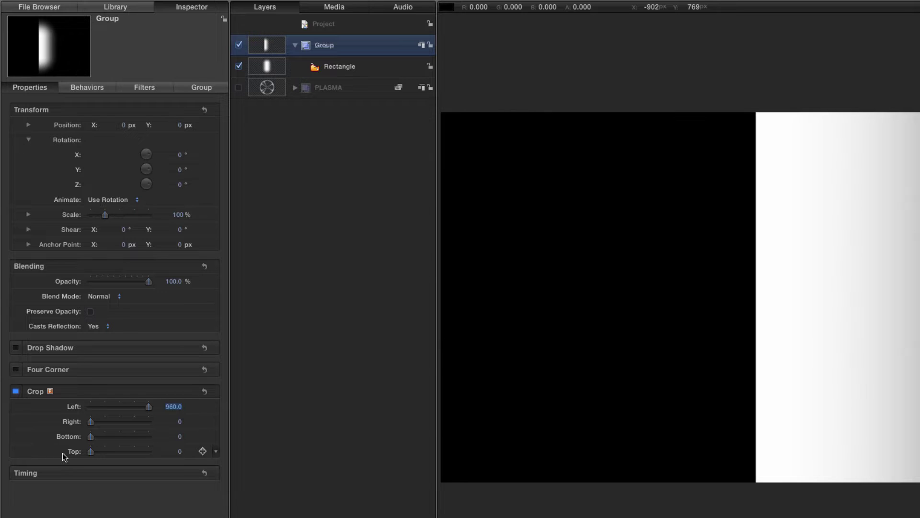
{"action": "left_click", "coordinate": [180, 453]}
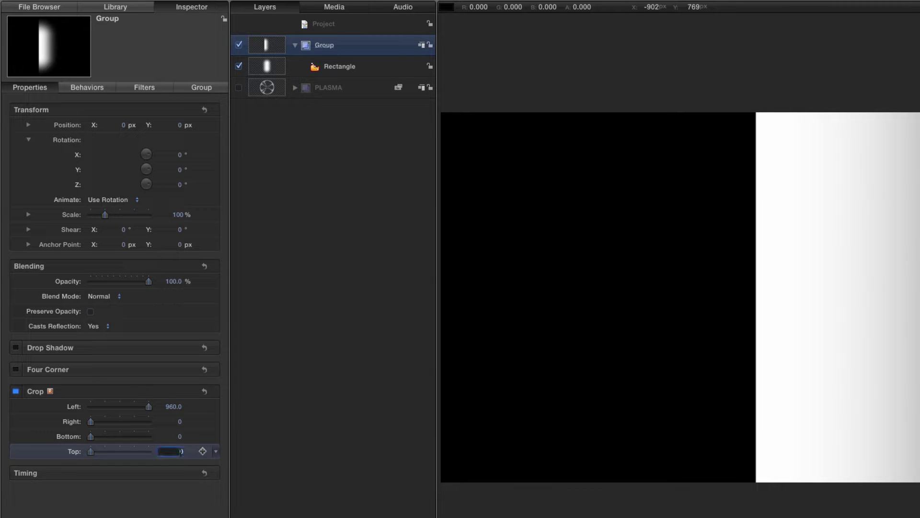
{"action": "key", "text": "Return"}
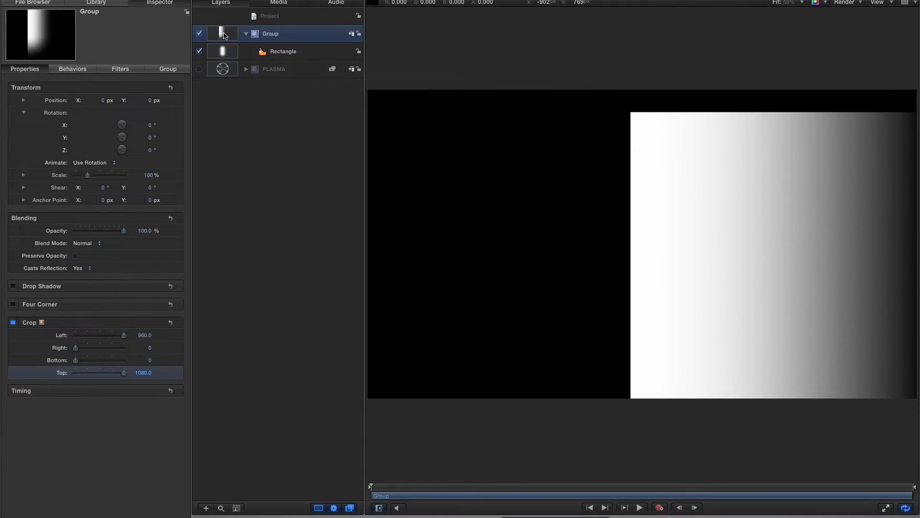
Replicate the cropped group with a Circle shape in Outline arrangement and enable Align Angle for the cells
{"action": "left_click", "coordinate": [224, 35]}
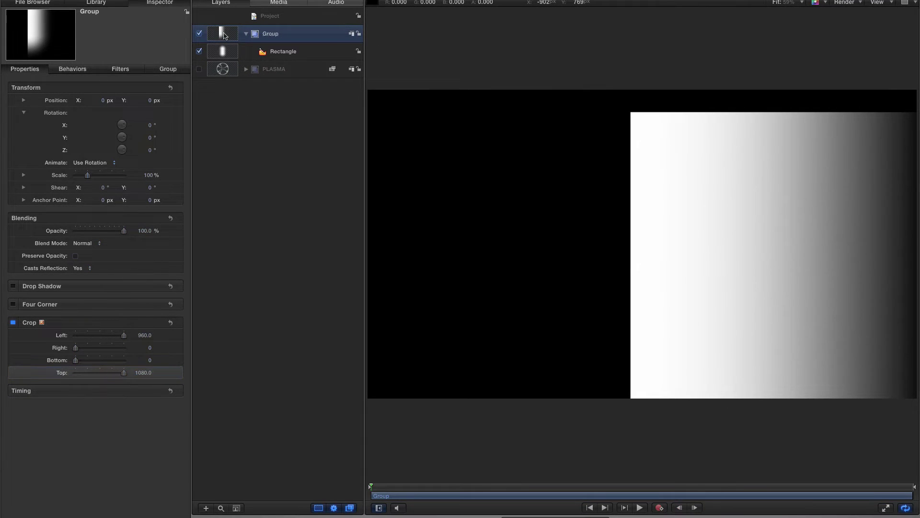
{"action": "key", "text": "l"}
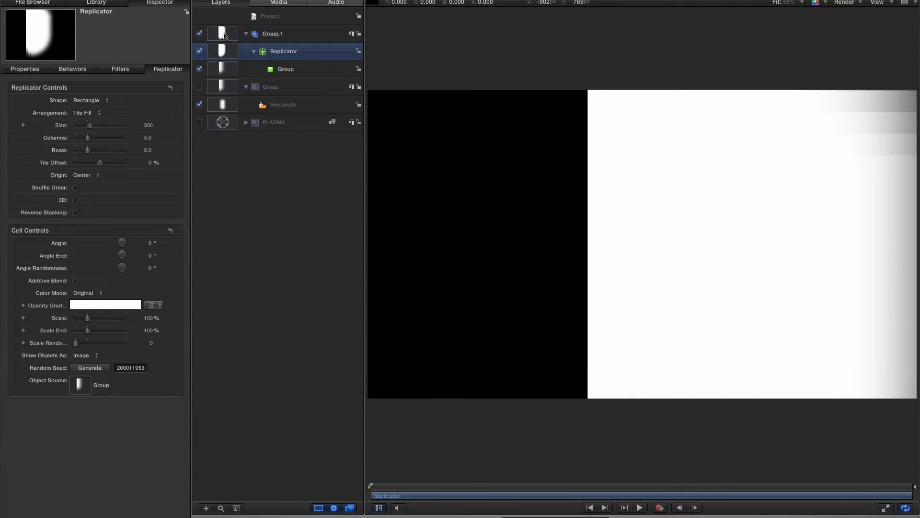
{"action": "left_click", "coordinate": [82, 99]}
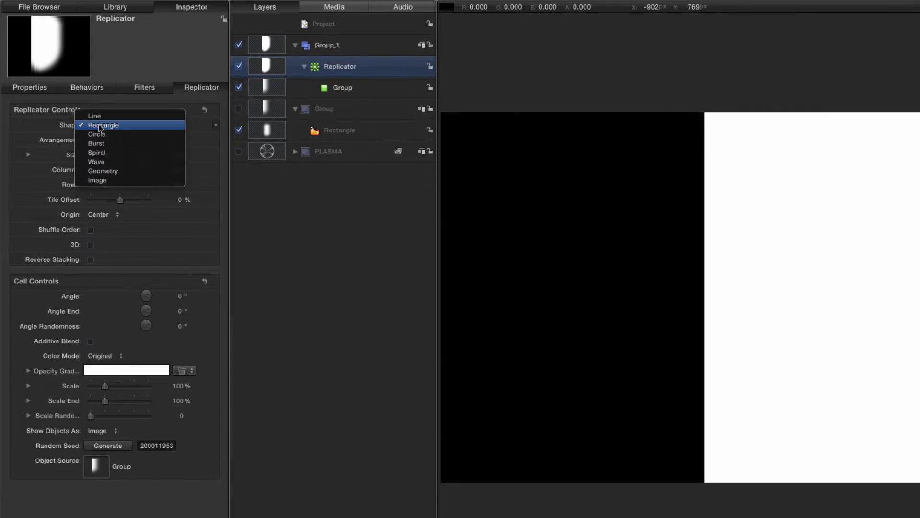
{"action": "left_click", "coordinate": [100, 134]}
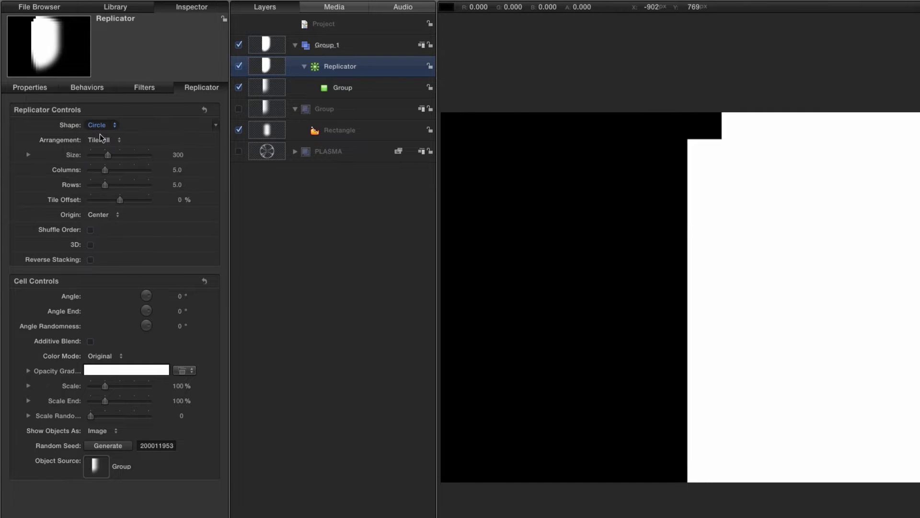
{"action": "left_click", "coordinate": [99, 139]}
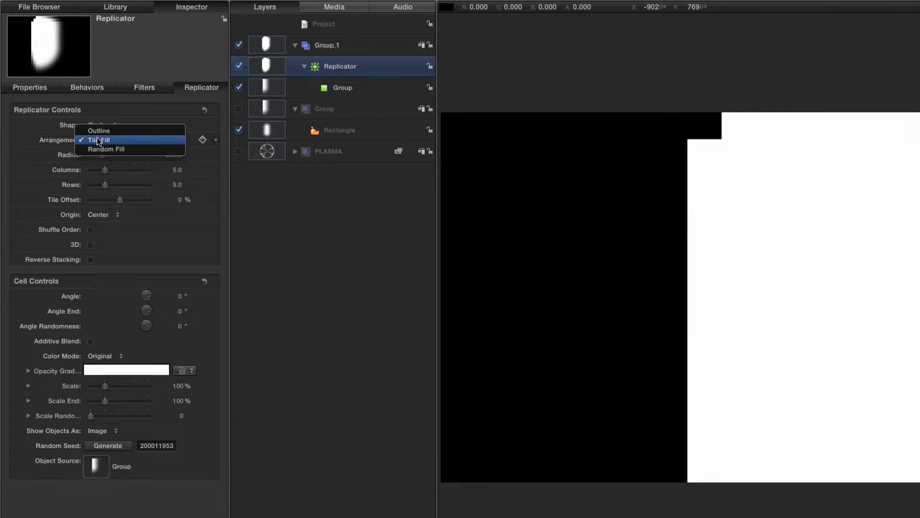
{"action": "left_click", "coordinate": [99, 131]}
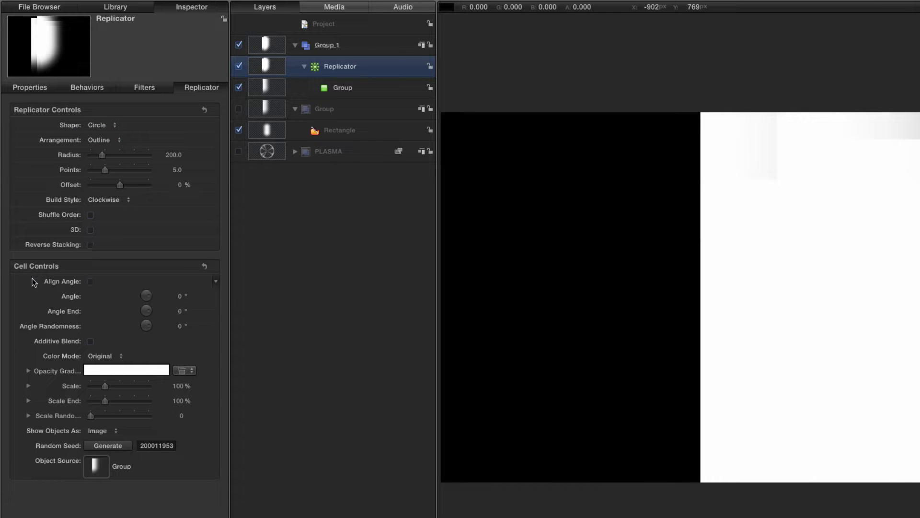
{"action": "left_click", "coordinate": [91, 283]}
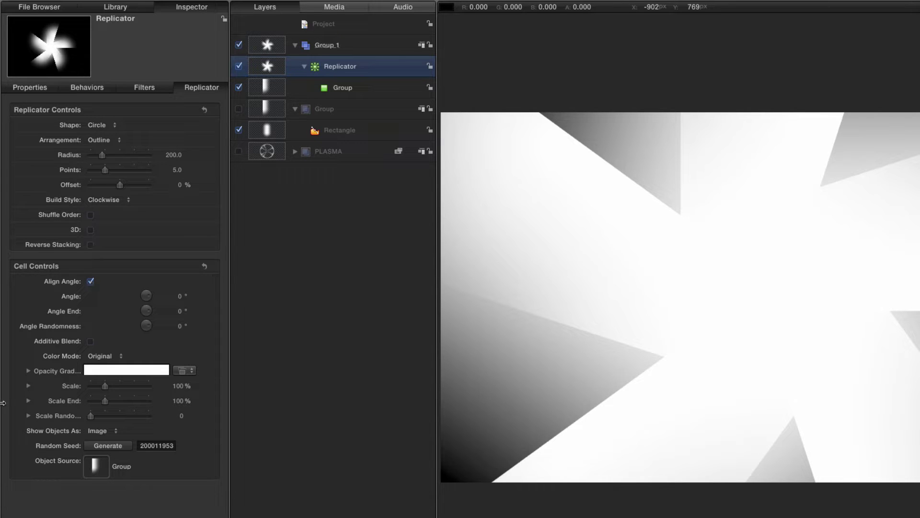
Set the replicator cells' Scale X to 15%, leaving the Y scale separate
{"action": "left_click", "coordinate": [29, 385]}
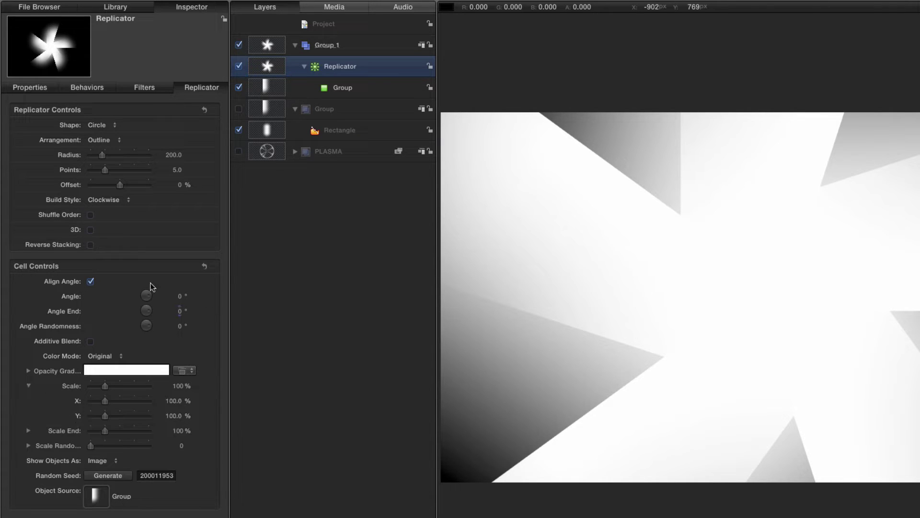
{"action": "left_click", "coordinate": [174, 401]}
{"action": "type", "text": "15"}
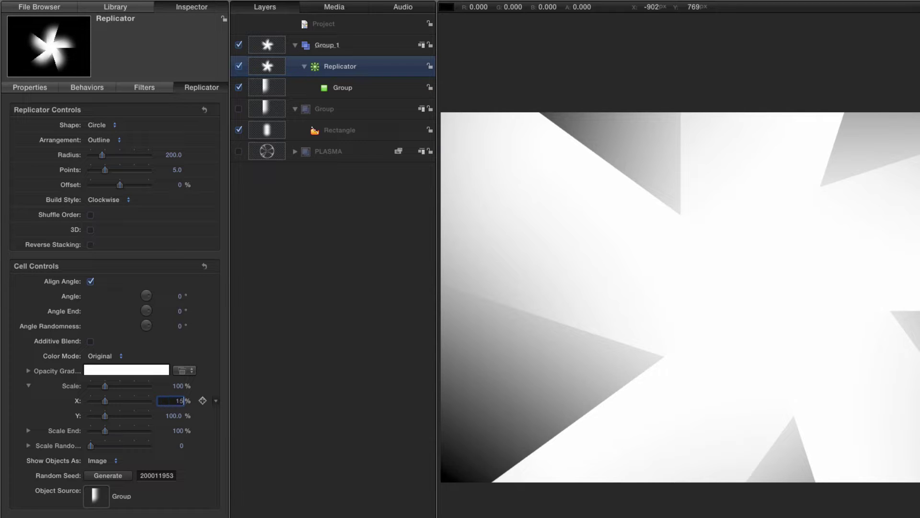
{"action": "key", "text": "Return"}
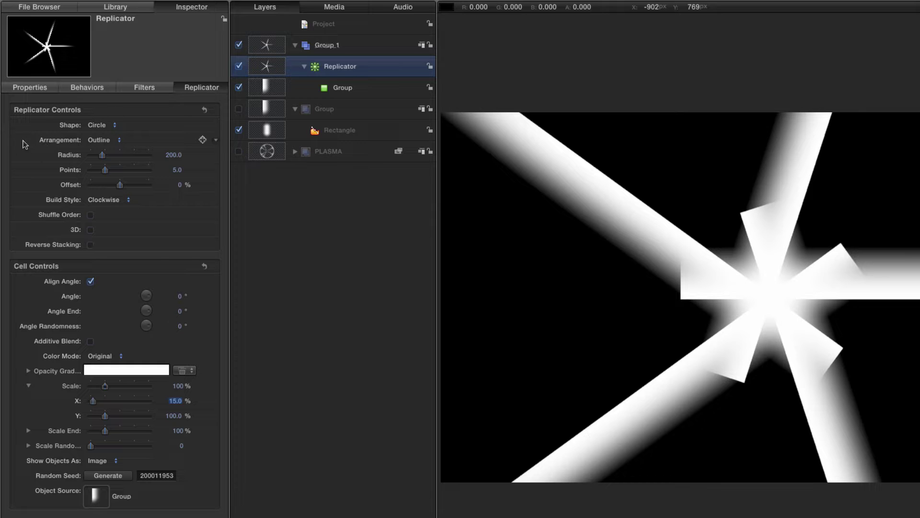
Set the replicator's Radius to 460 and its Points to 6 so the beams meet at the centre
{"action": "left_click_drag", "start_coordinate": [172, 158], "coordinate": [300, 158]}
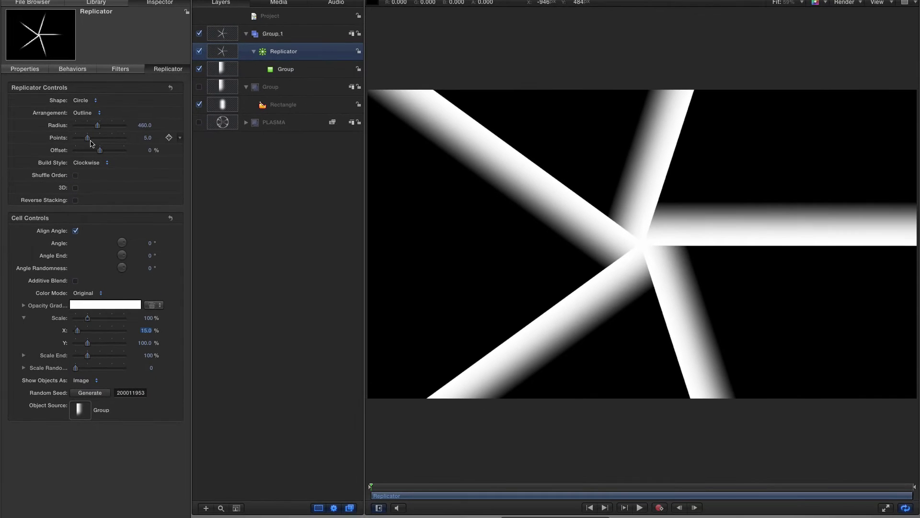
{"action": "mouse_move", "coordinate": [91, 142]}
{"action": "left_mouse_down"}
{"action": "mouse_move", "coordinate": [101, 140]}
{"action": "mouse_move", "coordinate": [90, 141]}
{"action": "left_mouse_up"}
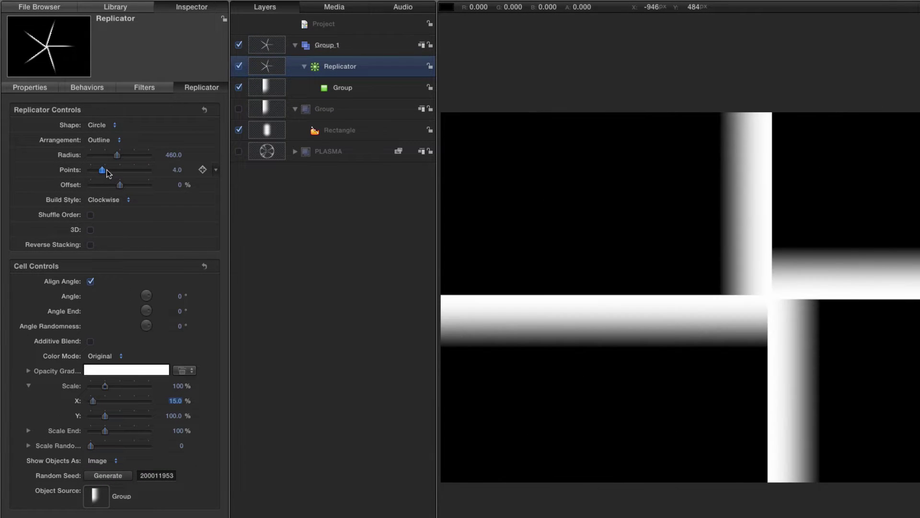
{"action": "mouse_move", "coordinate": [108, 174]}
{"action": "left_mouse_down"}
{"action": "mouse_move", "coordinate": [127, 173]}
{"action": "mouse_move", "coordinate": [113, 172]}
{"action": "left_mouse_up"}
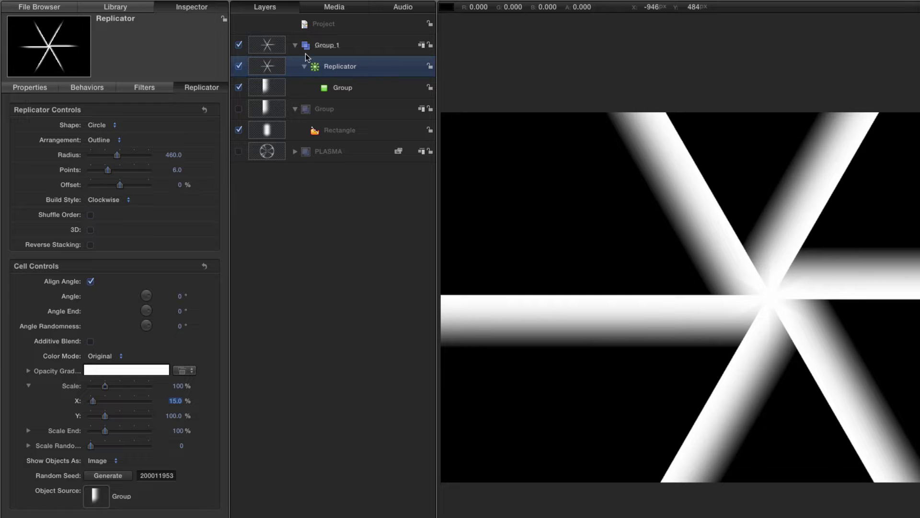
Draw an unfilled circle with an outline width of 25 around the beams' centre in the replicator's group, and reset its transform
{"action": "left_click", "coordinate": [269, 46]}
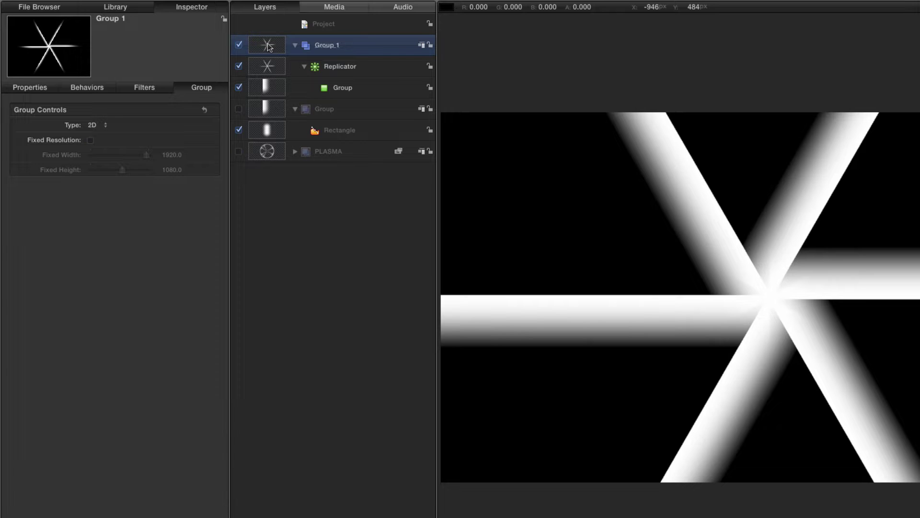
{"action": "key", "text": "c"}
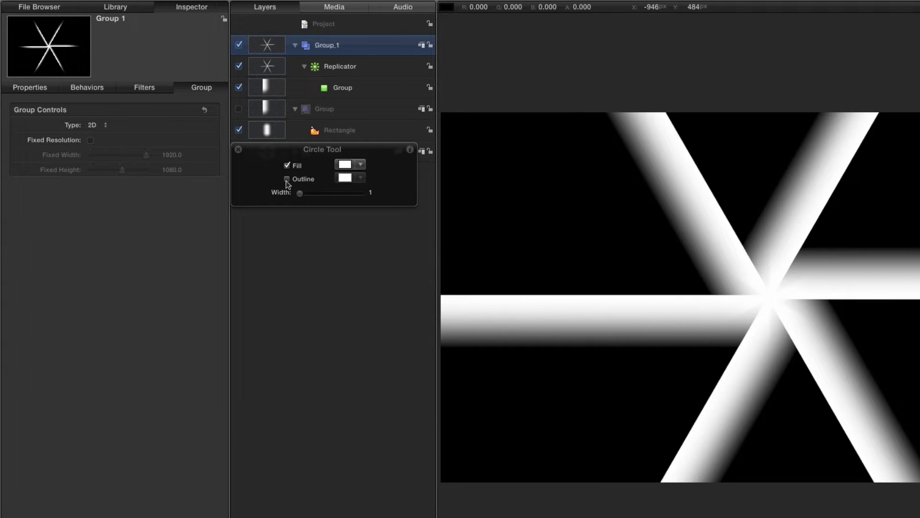
{"action": "left_click", "coordinate": [287, 166]}
{"action": "left_click", "coordinate": [287, 179]}
{"action": "left_click_drag", "start_coordinate": [301, 194], "coordinate": [316, 194]}
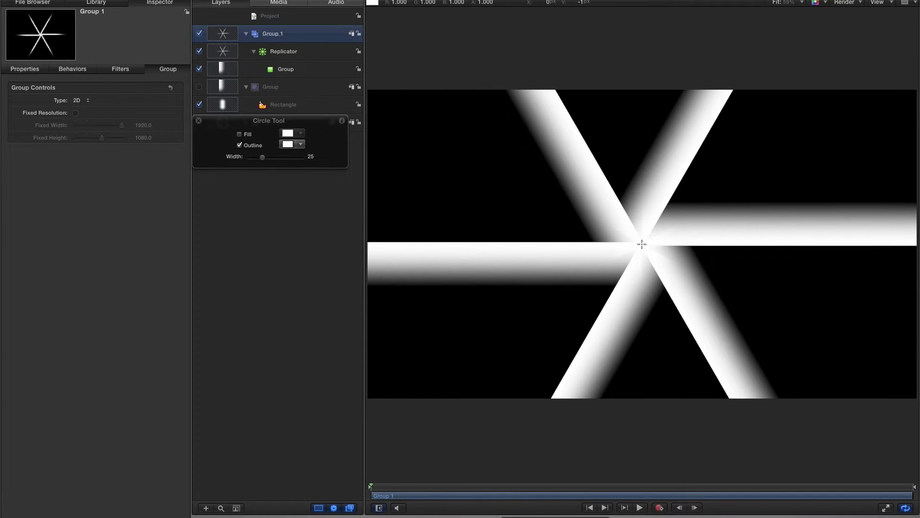
{"action": "mouse_move", "coordinate": [642, 244]}
{"action": "left_mouse_down"}
{"action": "mouse_move", "coordinate": [511, 52]}
{"action": "mouse_move", "coordinate": [524, 54]}
{"action": "mouse_move", "coordinate": [516, 54]}
{"action": "left_mouse_up"}
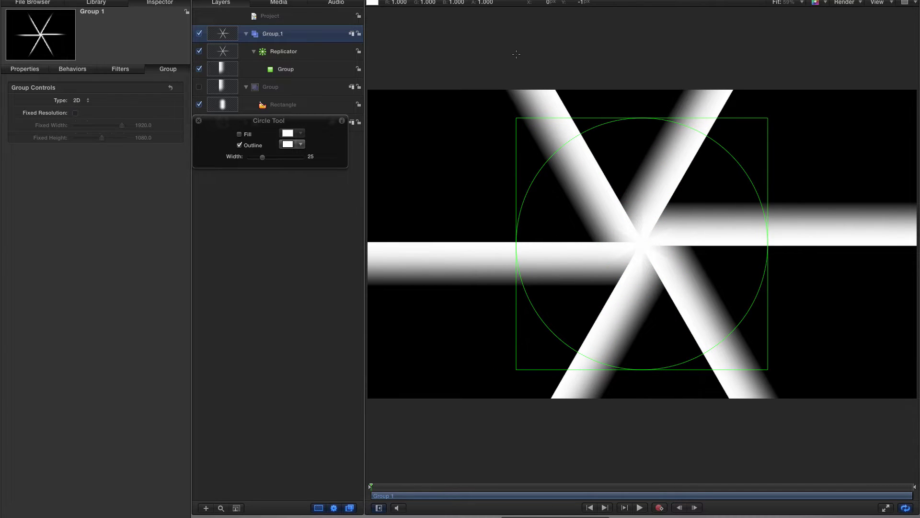
{"action": "left_click_drag", "start_coordinate": [566, 103], "coordinate": [567, 102]}
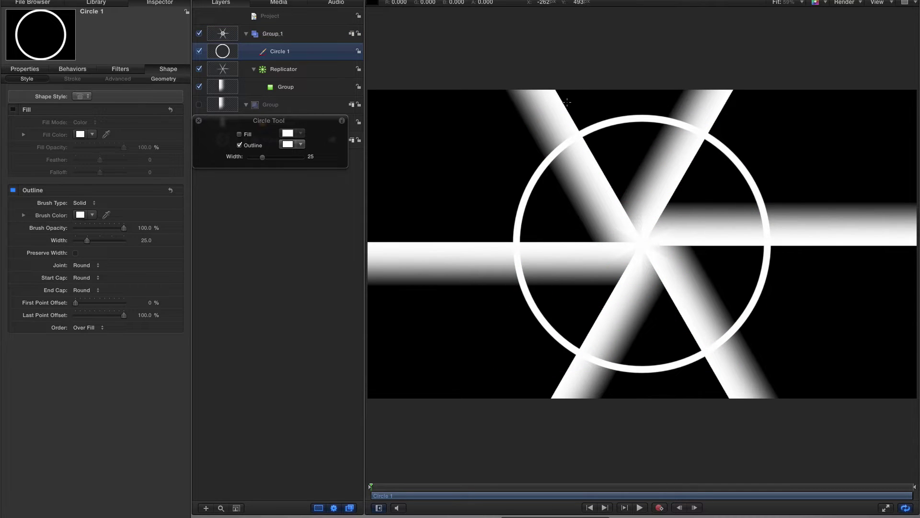
{"action": "left_click", "coordinate": [198, 120]}
{"action": "key", "text": "F1"}
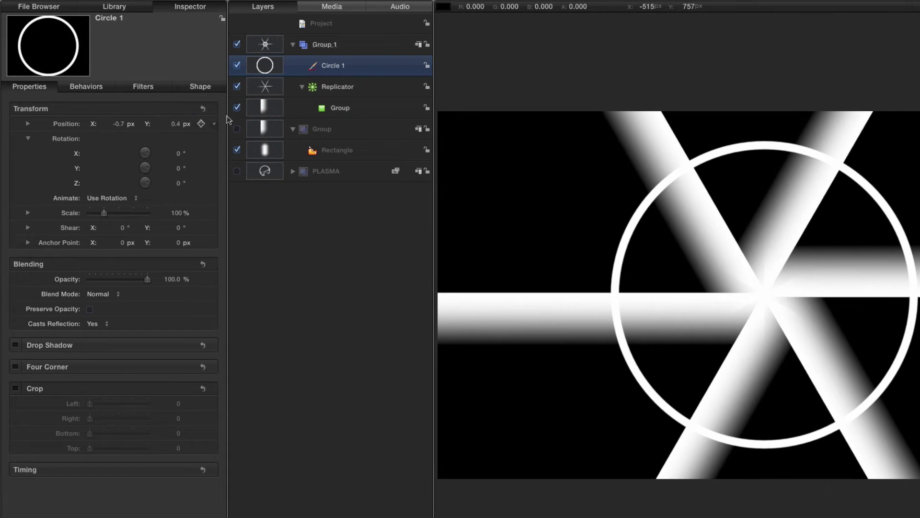
{"action": "left_click", "coordinate": [203, 109]}
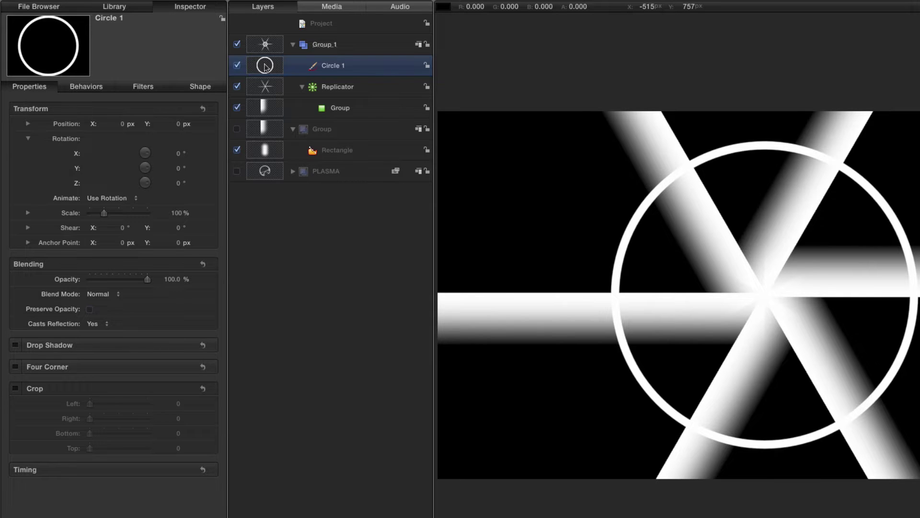
Add an image mask to the circle with the replicator as its source, and rename that replicator CUTTER
{"action": "key", "text": "super+shift+m"}
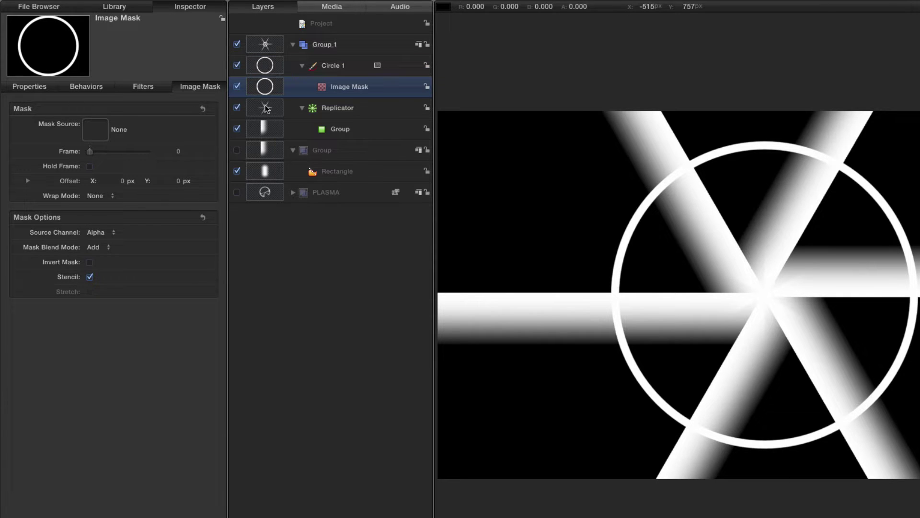
{"action": "left_click_drag", "start_coordinate": [266, 108], "coordinate": [96, 131]}
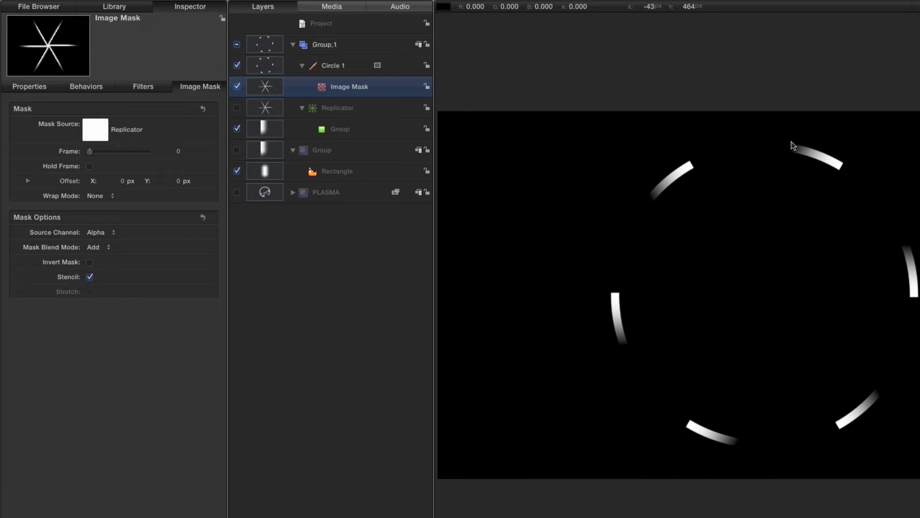
{"action": "double_click", "coordinate": [338, 113]}
{"action": "type", "text": "CUTTER"}
{"action": "key", "text": "Return"}
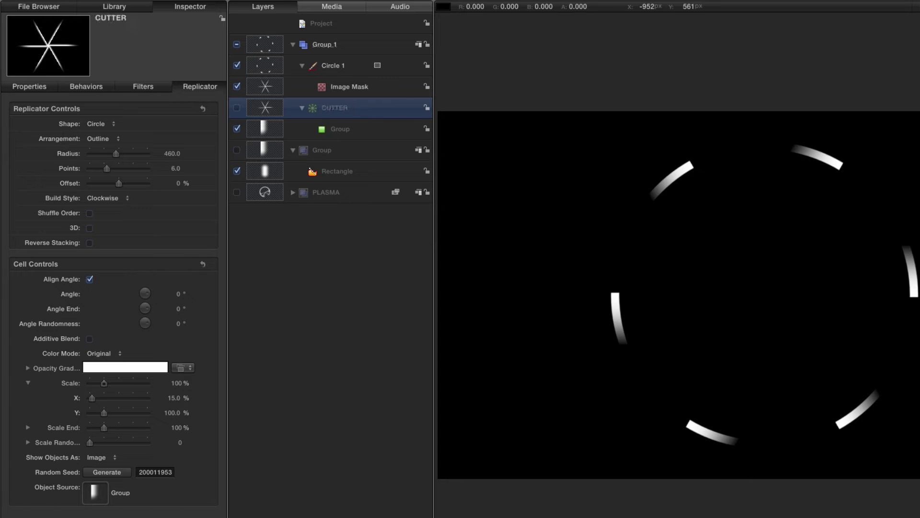
Rename the group containing the masked circle BLADE OUTER
{"action": "double_click", "coordinate": [325, 44]}
{"action": "type", "text": "BLA"}
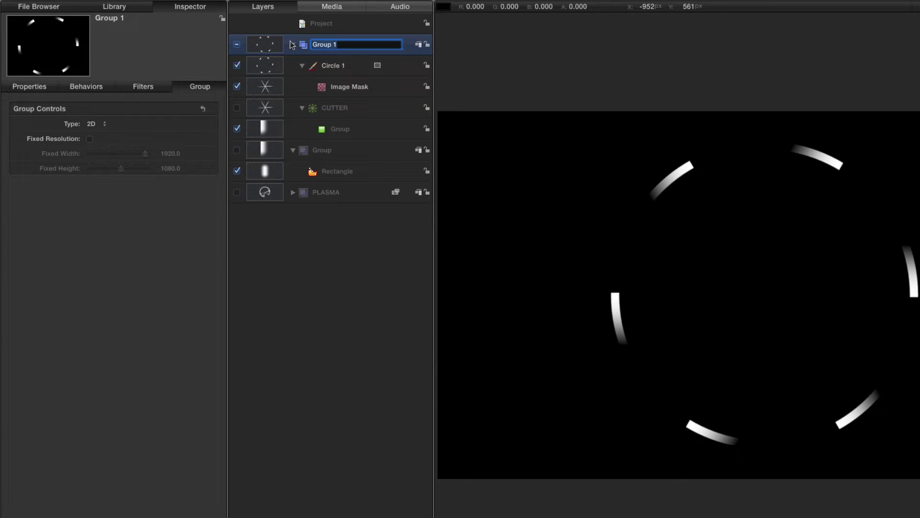
{"action": "type", "text": "DE OUTER"}
{"action": "key", "text": "Return"}
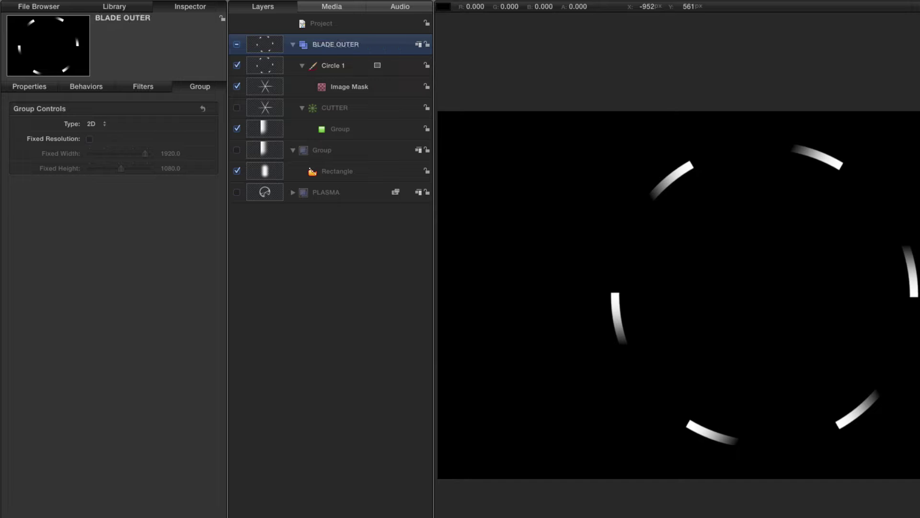
Set the CUTTER replicator's cell Scale X to 37% and its Angle to 50°
{"action": "left_click", "coordinate": [265, 108]}
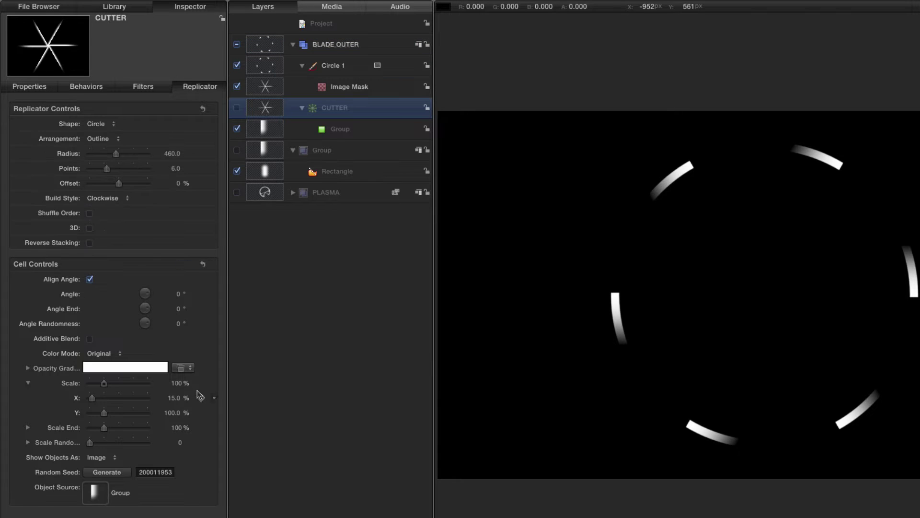
{"action": "left_click_drag", "start_coordinate": [176, 398], "coordinate": [202, 398]}
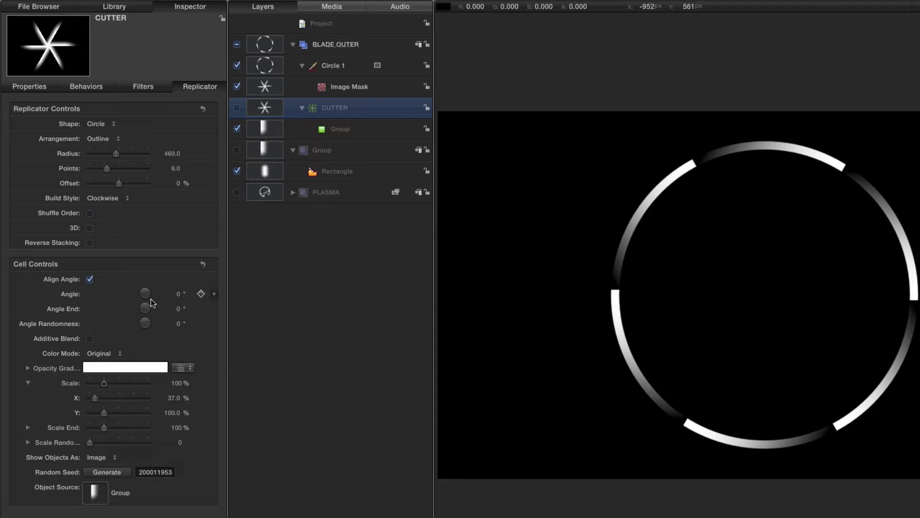
{"action": "mouse_move", "coordinate": [175, 293]}
{"action": "left_mouse_down"}
{"action": "mouse_move", "coordinate": [193, 290]}
{"action": "mouse_move", "coordinate": [173, 294]}
{"action": "left_mouse_up"}
{"action": "double_click", "coordinate": [175, 294]}
{"action": "type", "text": "50"}
{"action": "key", "text": "Return"}
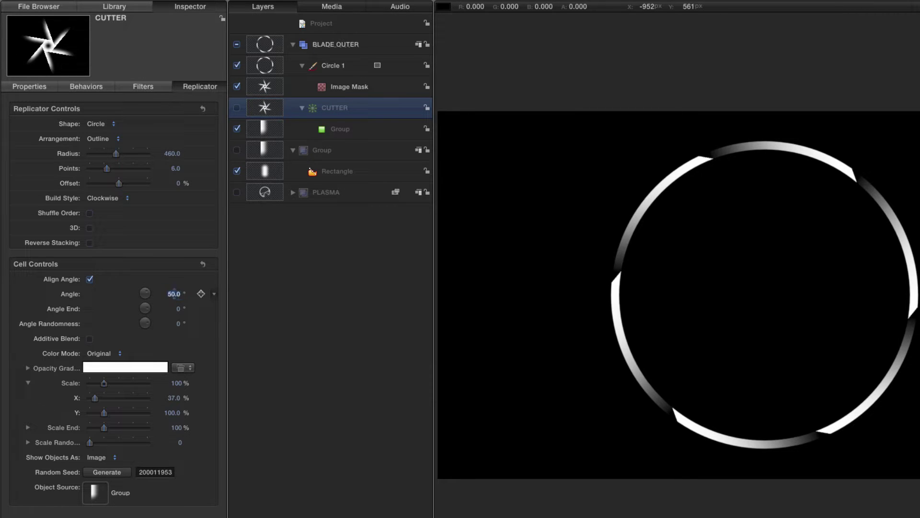
Set the outline width of the masked circle in the BLADE OUTER group to 40
{"action": "left_click", "coordinate": [271, 70]}
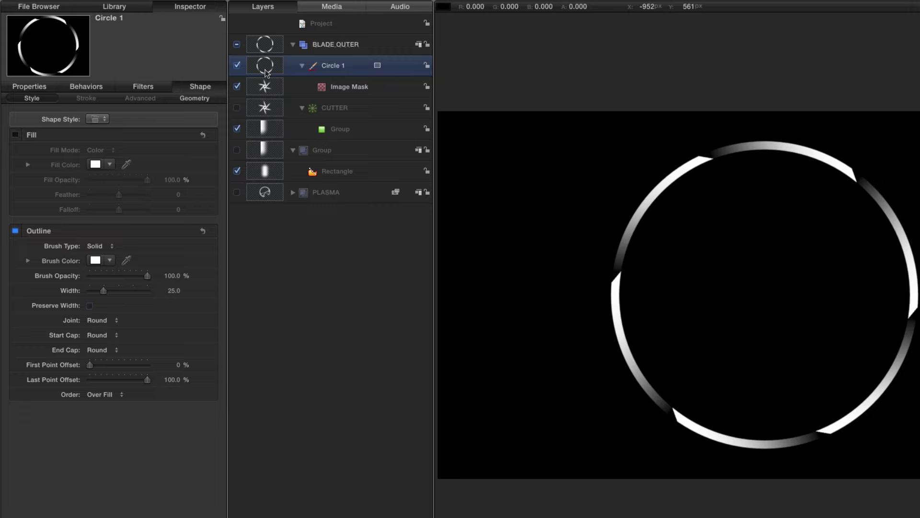
{"action": "left_click", "coordinate": [174, 290]}
{"action": "type", "text": "40"}
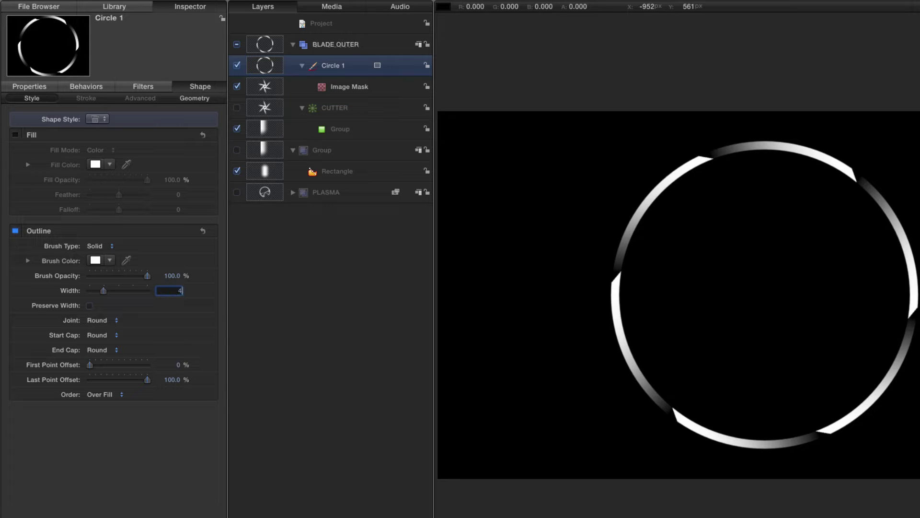
{"action": "key", "text": "Return"}
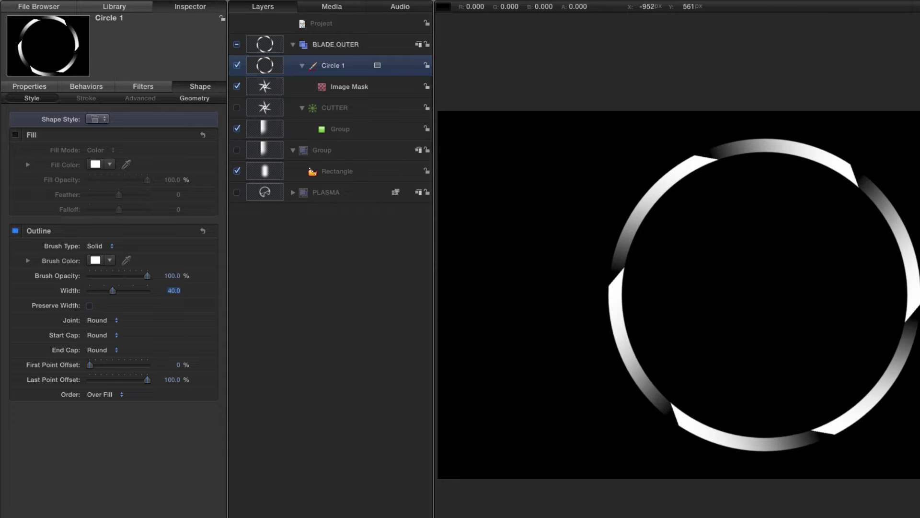
Duplicate the BLADE OUTER group and rename the copy BLADE MIDDLE
{"action": "left_click", "coordinate": [270, 47]}
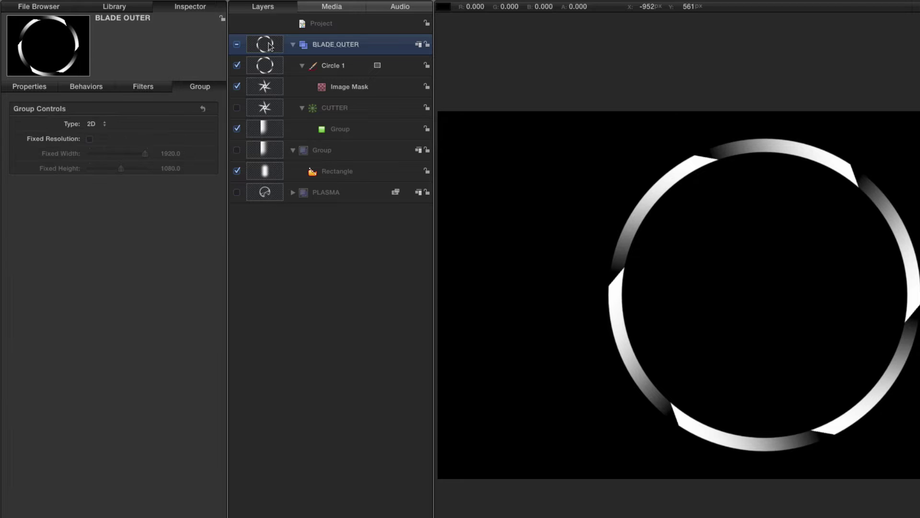
{"action": "key", "text": "super+d"}
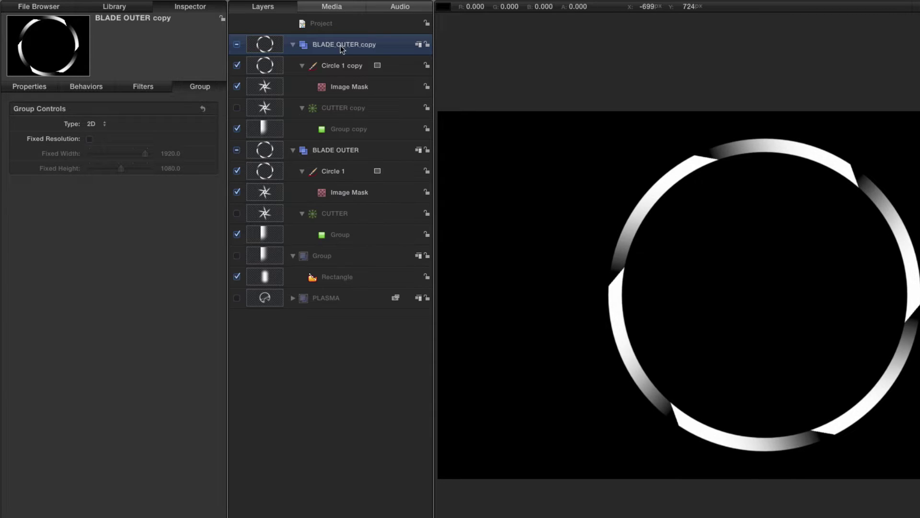
{"action": "double_click", "coordinate": [335, 44]}
{"action": "type", "text": "BLADE MIDDLE"}
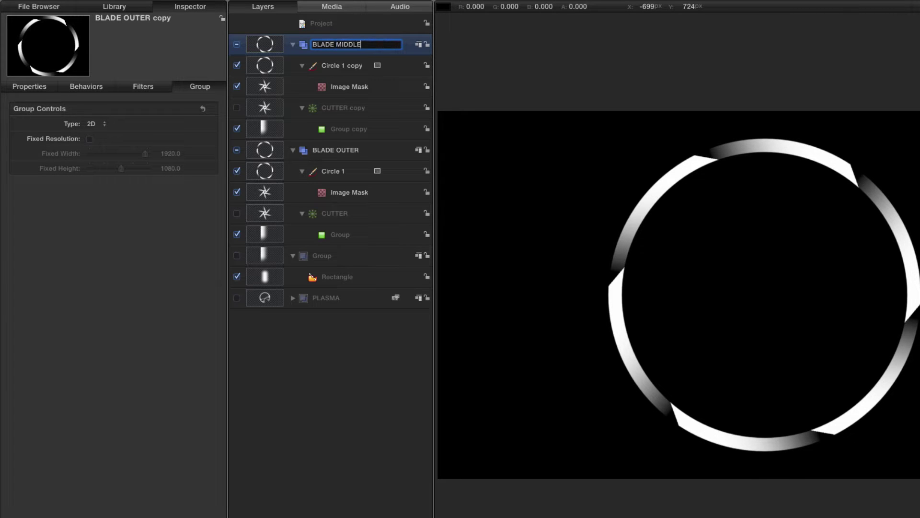
{"action": "key", "text": "Return"}
Scale the BLADE MIDDLE group down to 79%
{"action": "key", "text": "F1"}
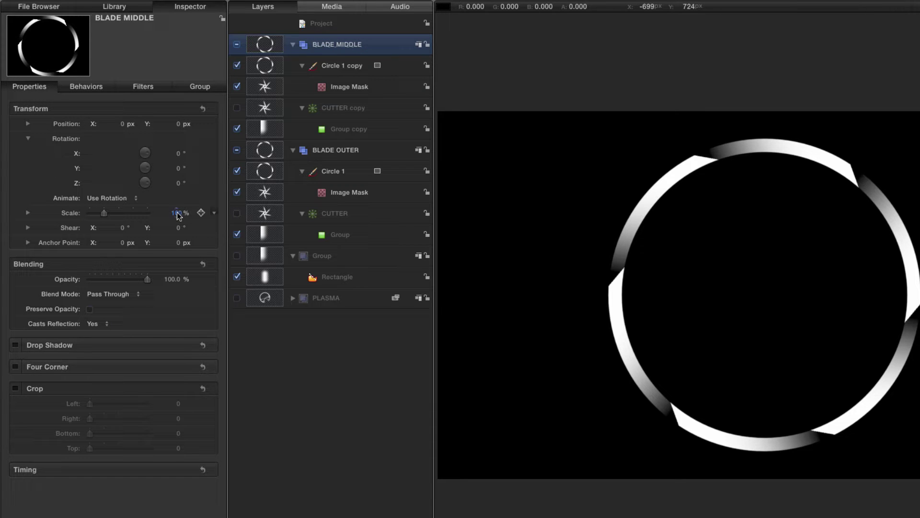
{"action": "left_click_drag", "start_coordinate": [178, 213], "coordinate": [169, 213]}
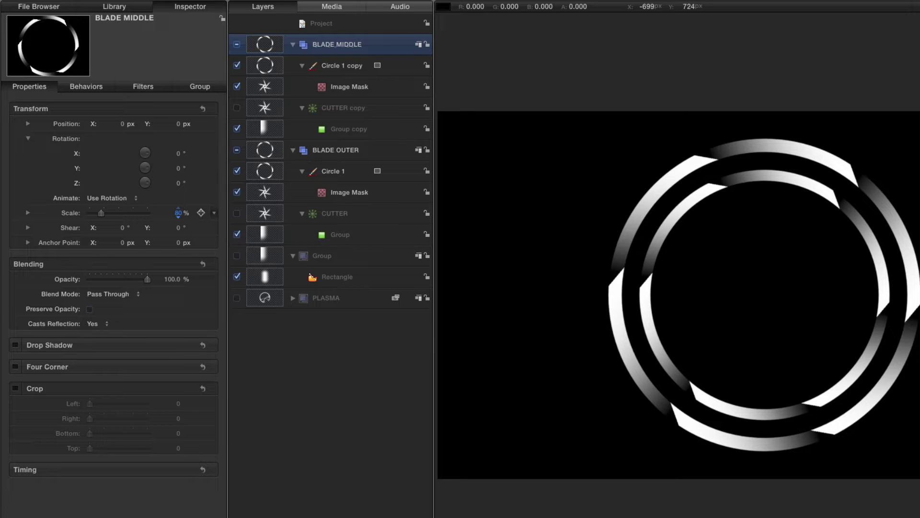
{"action": "left_click_drag", "start_coordinate": [178, 213], "coordinate": [177, 213]}
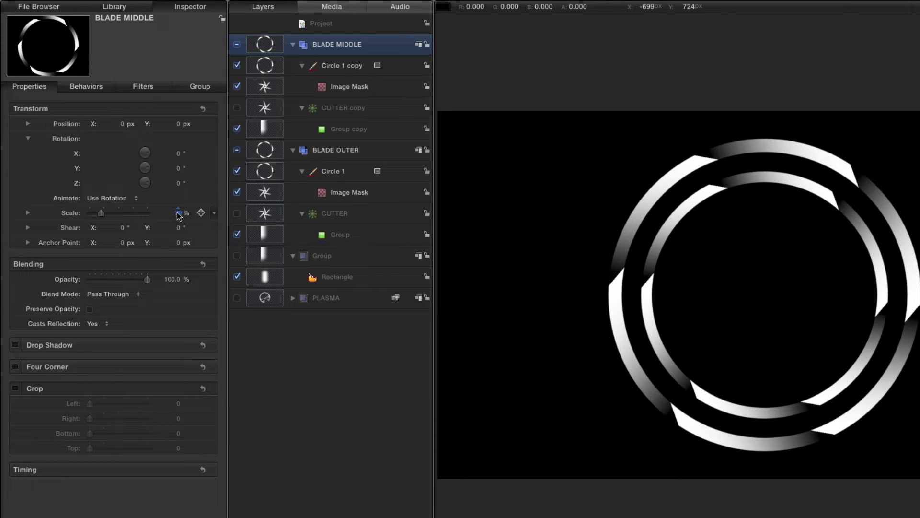
Set the number of points on BLADE MIDDLE's cutter replicator to 9
{"action": "left_click", "coordinate": [292, 150]}
{"action": "left_click", "coordinate": [265, 107]}
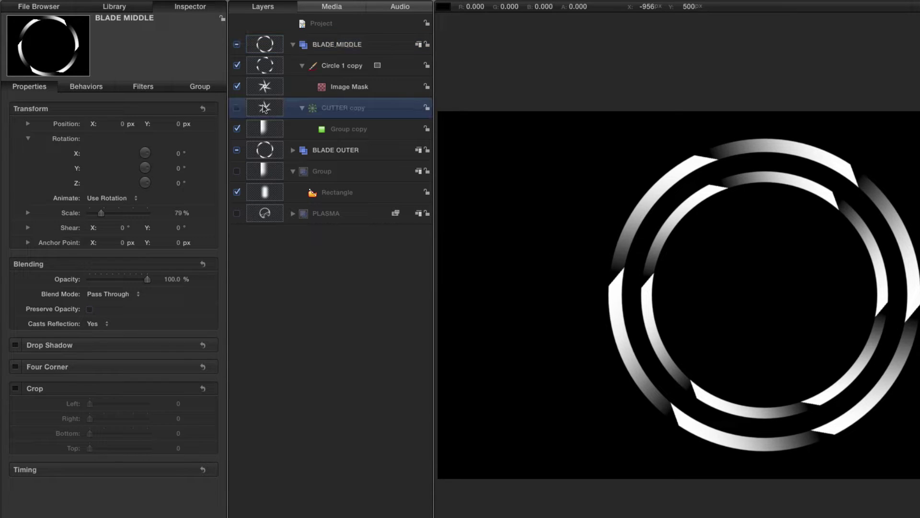
{"action": "left_click", "coordinate": [199, 86]}
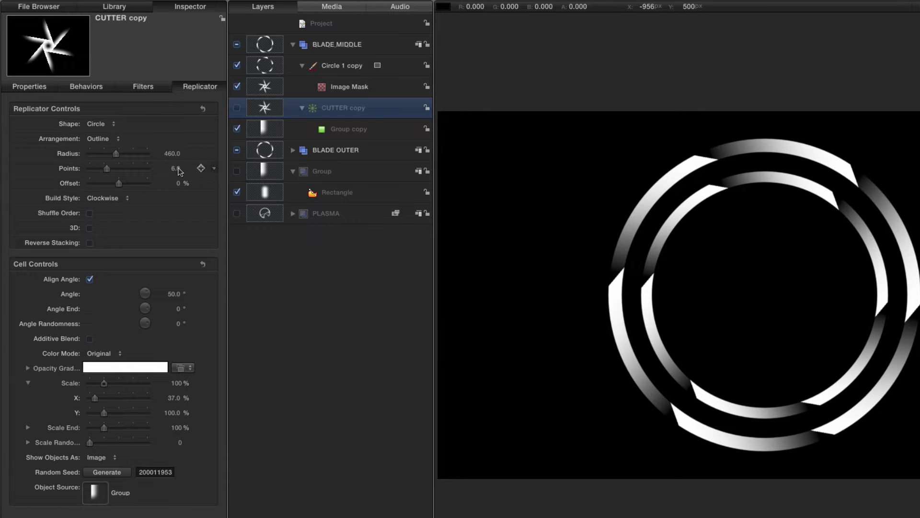
{"action": "left_click", "coordinate": [176, 168]}
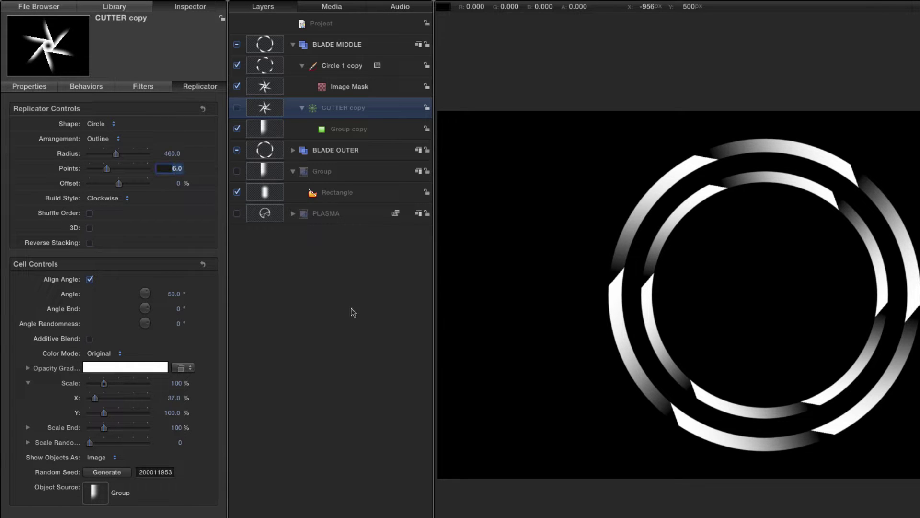
{"action": "type", "text": "9"}
{"action": "key", "text": "Return"}
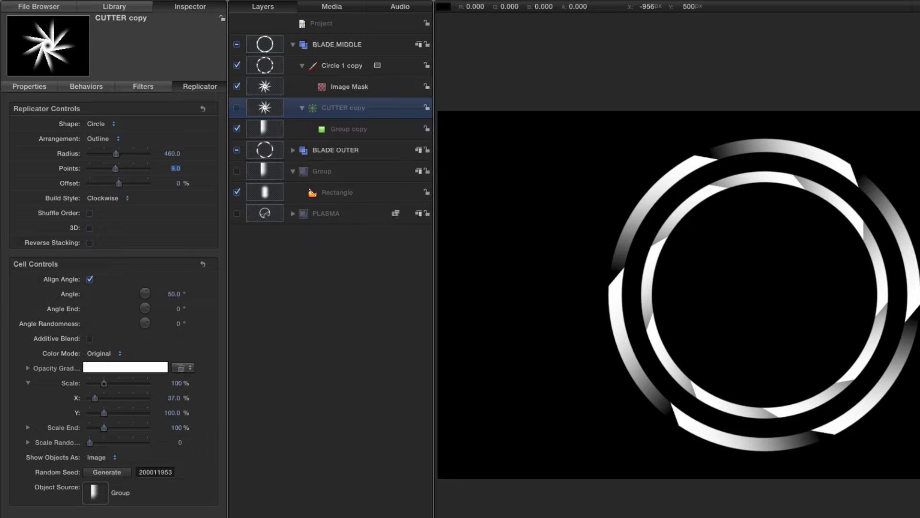
Set the cell Scale X of BLADE MIDDLE's cutter replicator to 20% and its Angle to 60°
{"action": "left_click_drag", "start_coordinate": [173, 398], "coordinate": [159, 398]}
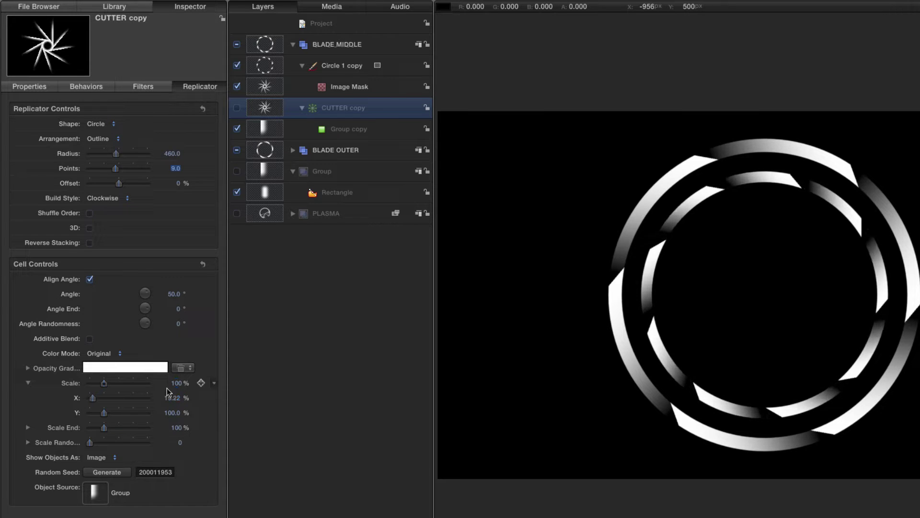
{"action": "left_click", "coordinate": [173, 398]}
{"action": "type", "text": "20"}
{"action": "key", "text": "Return"}
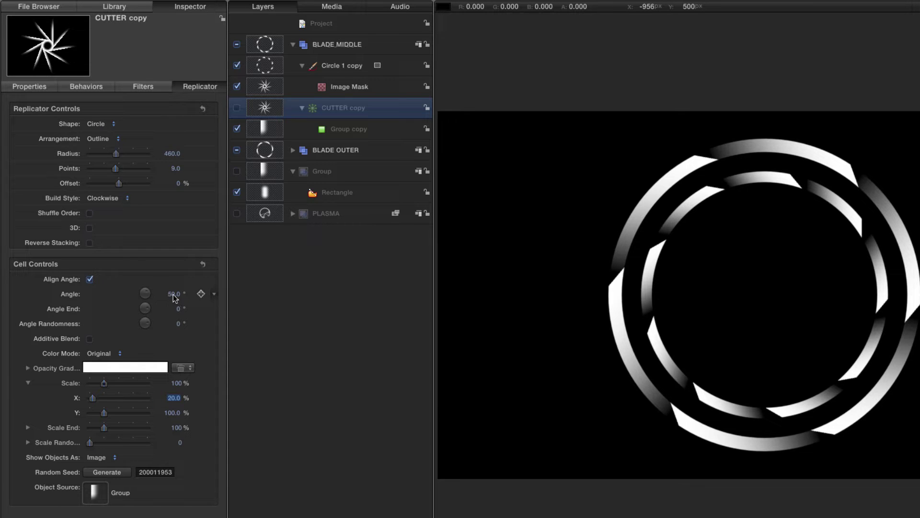
{"action": "mouse_move", "coordinate": [174, 297]}
{"action": "left_mouse_down"}
{"action": "mouse_move", "coordinate": [142, 297]}
{"action": "mouse_move", "coordinate": [174, 294]}
{"action": "left_mouse_up"}
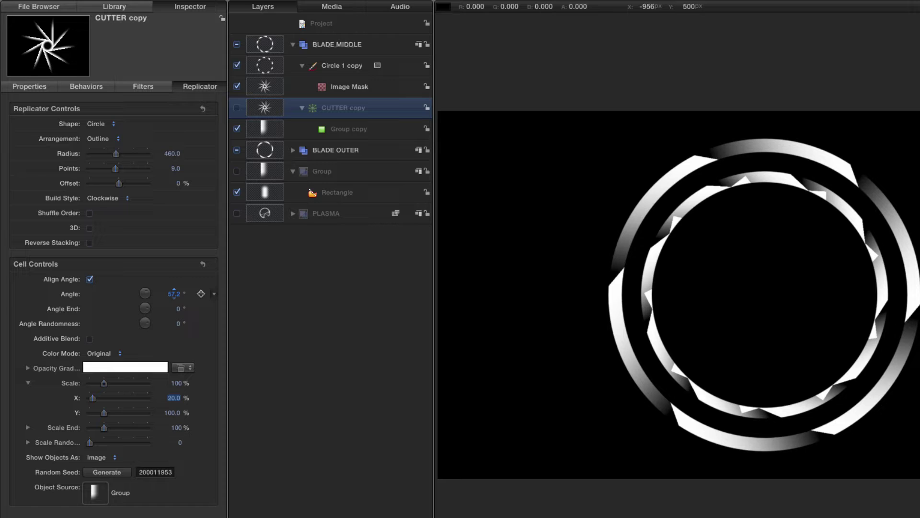
{"action": "double_click", "coordinate": [174, 294]}
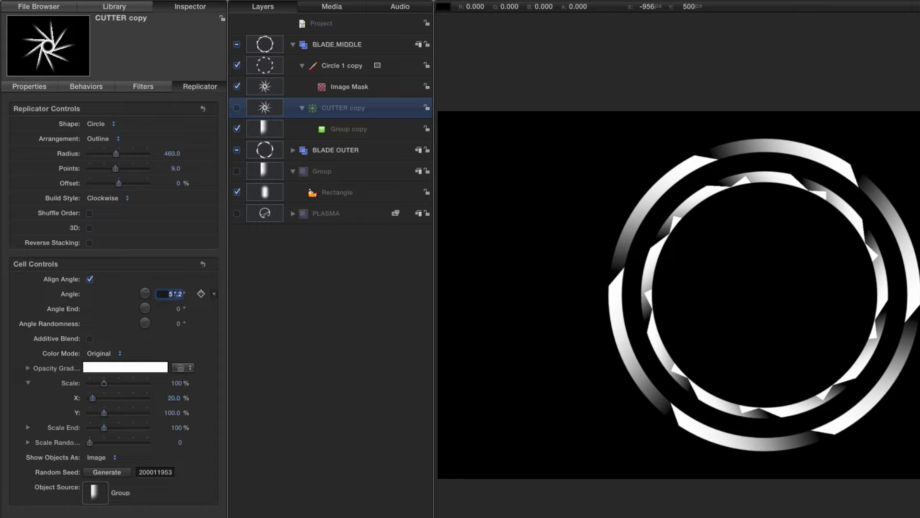
{"action": "type", "text": "60"}
{"action": "key", "text": "Return"}
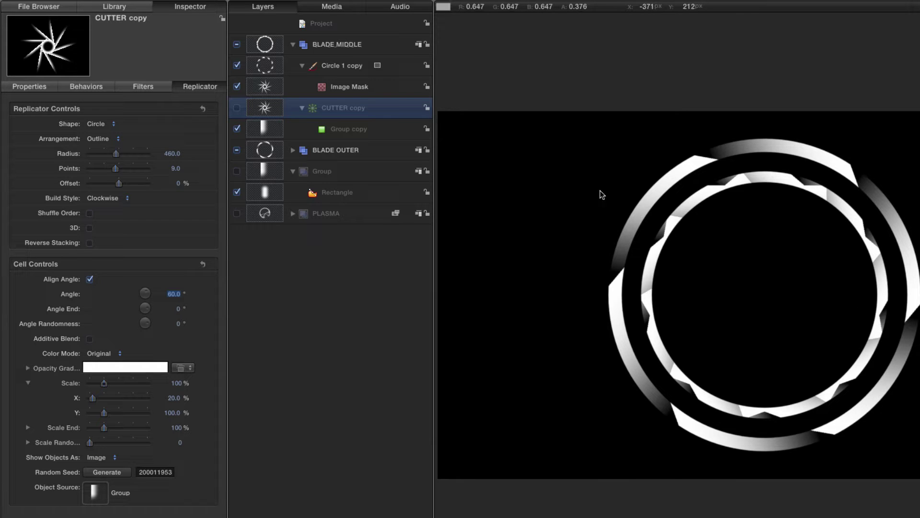
Duplicate the BLADE MIDDLE group and rename the copy BLADE INNER
{"action": "left_click", "coordinate": [292, 46]}
{"action": "left_click", "coordinate": [266, 45]}
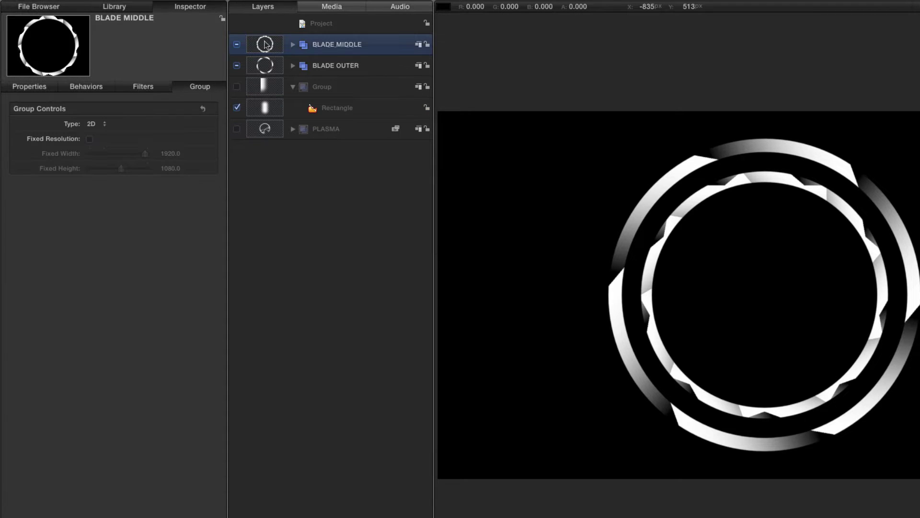
{"action": "key", "text": "super+d"}
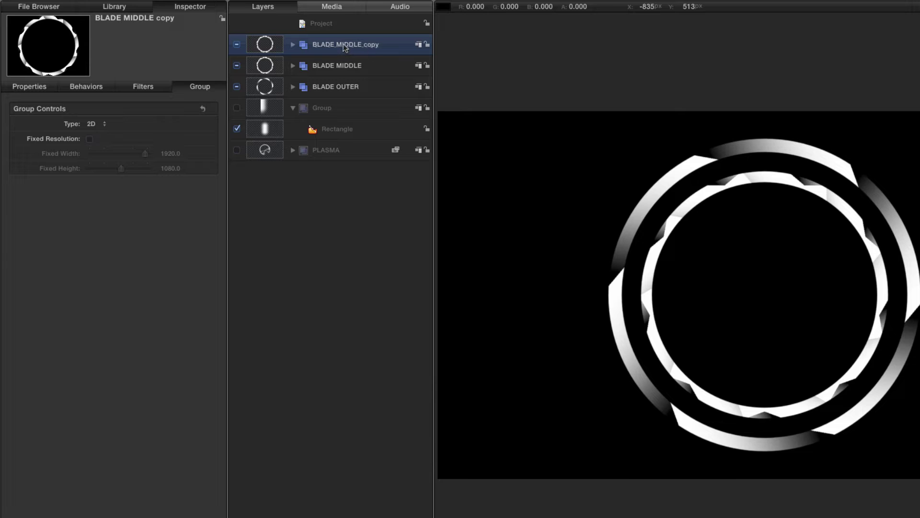
{"action": "double_click", "coordinate": [348, 45]}
{"action": "type", "text": "INNER"}
{"action": "key", "text": "Delete"}
{"action": "key", "text": "Delete"}
{"action": "key", "text": "Delete"}
{"action": "key", "text": "Delete"}
{"action": "key", "text": "Delete"}
{"action": "key", "text": "Return"}
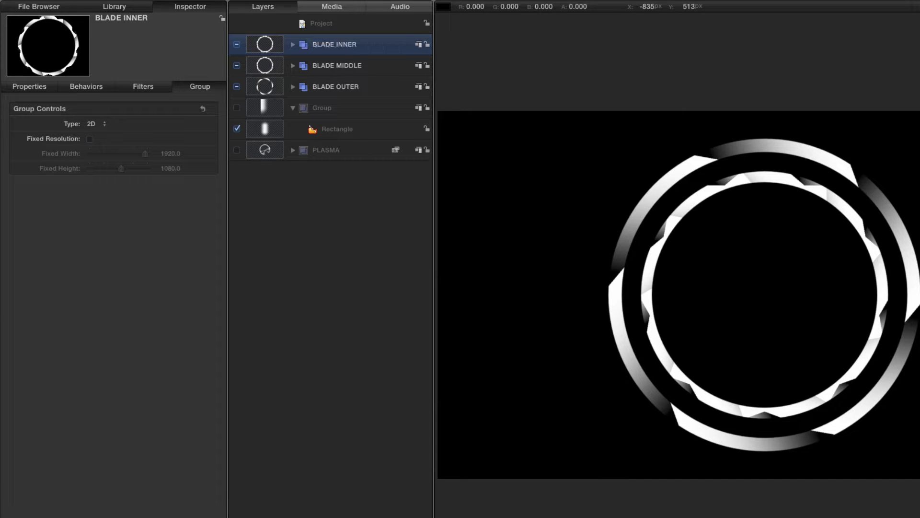
Scale the BLADE INNER group down to 60%
{"action": "left_click", "coordinate": [293, 44]}
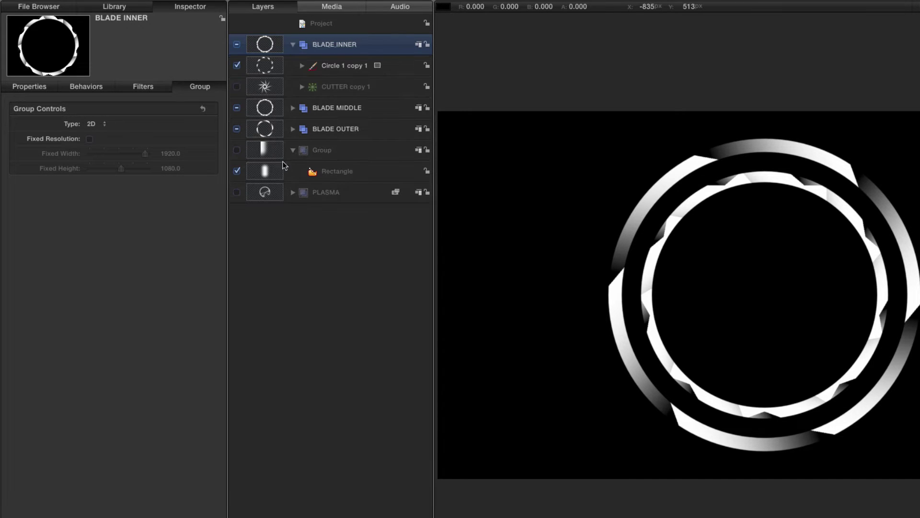
{"action": "left_click", "coordinate": [42, 87]}
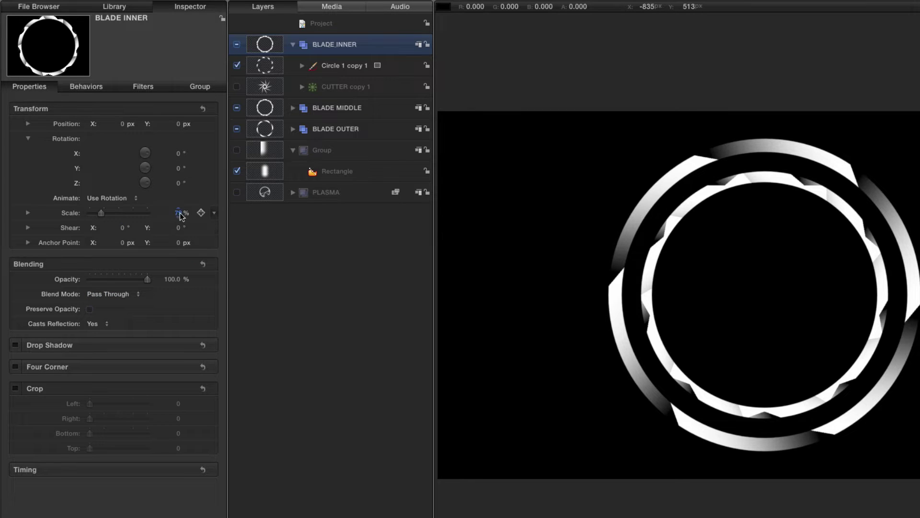
{"action": "left_click_drag", "start_coordinate": [178, 213], "coordinate": [178, 227]}
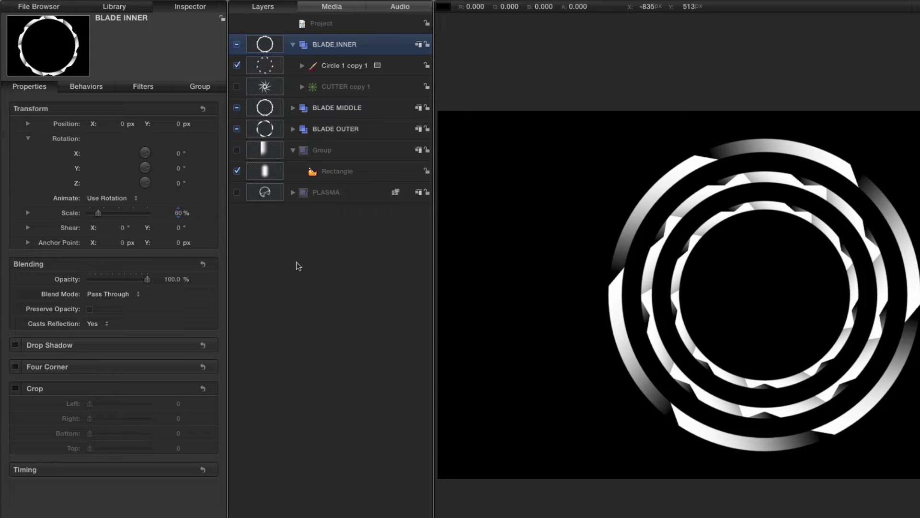
Set the number of points on BLADE INNER's cutter replicator to 13
{"action": "left_click", "coordinate": [264, 89]}
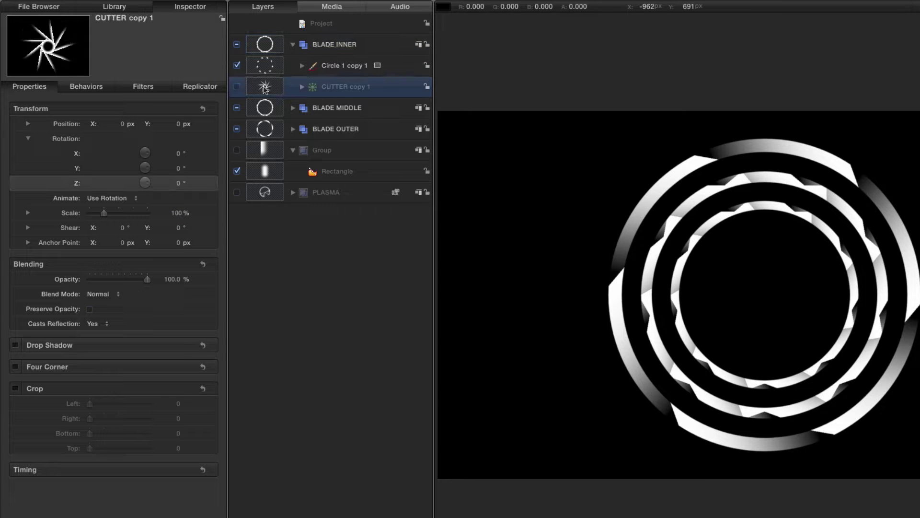
{"action": "left_click", "coordinate": [204, 89]}
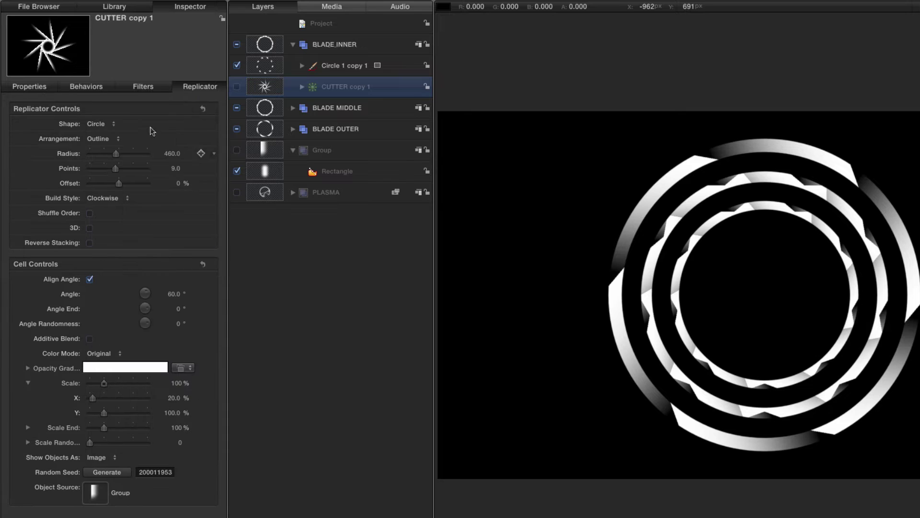
{"action": "left_click", "coordinate": [177, 168]}
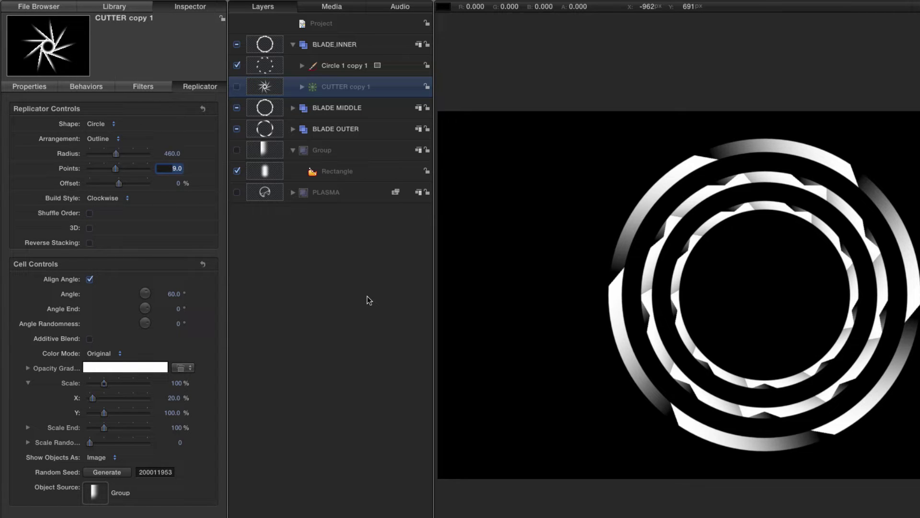
{"action": "type", "text": "13"}
{"action": "key", "text": "Return"}
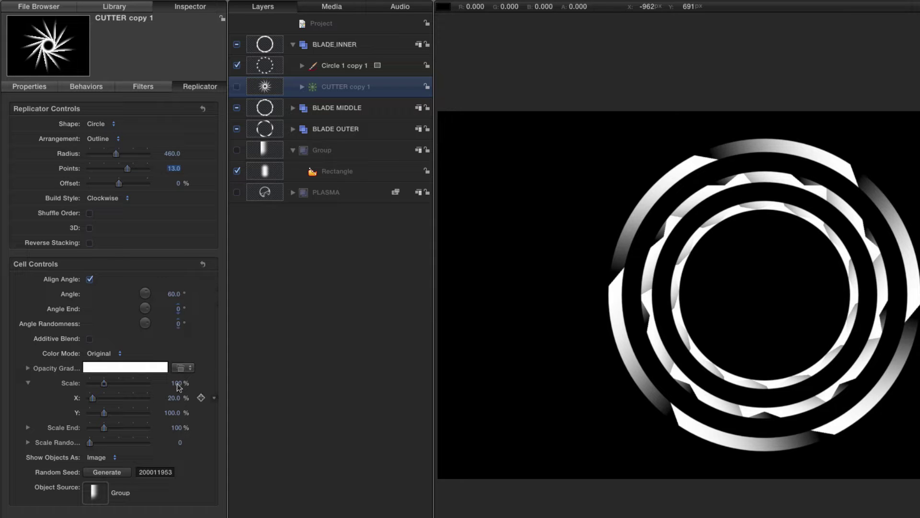
Reduce the cell Scale X of BLADE INNER's cutter replicator to about 10.91% and set its Angle to 144°
{"action": "mouse_move", "coordinate": [173, 398]}
{"action": "left_mouse_down"}
{"action": "mouse_move", "coordinate": [159, 399]}
{"action": "mouse_move", "coordinate": [172, 398]}
{"action": "left_mouse_up"}
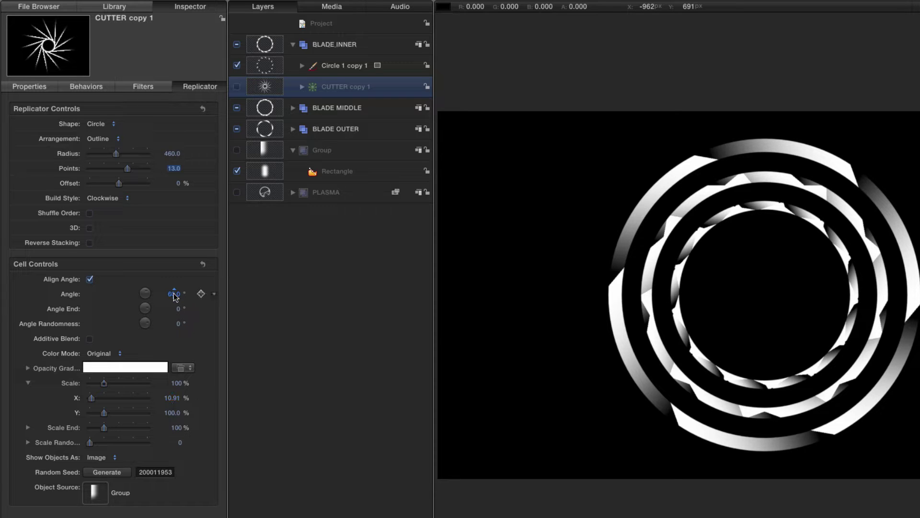
{"action": "left_click_drag", "start_coordinate": [174, 293], "coordinate": [180, 294]}
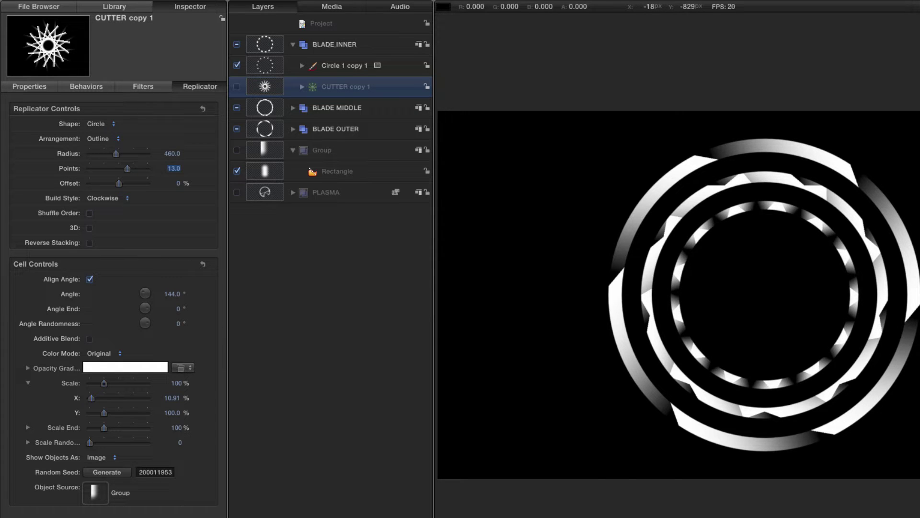
{"action": "left_click", "coordinate": [292, 44]}
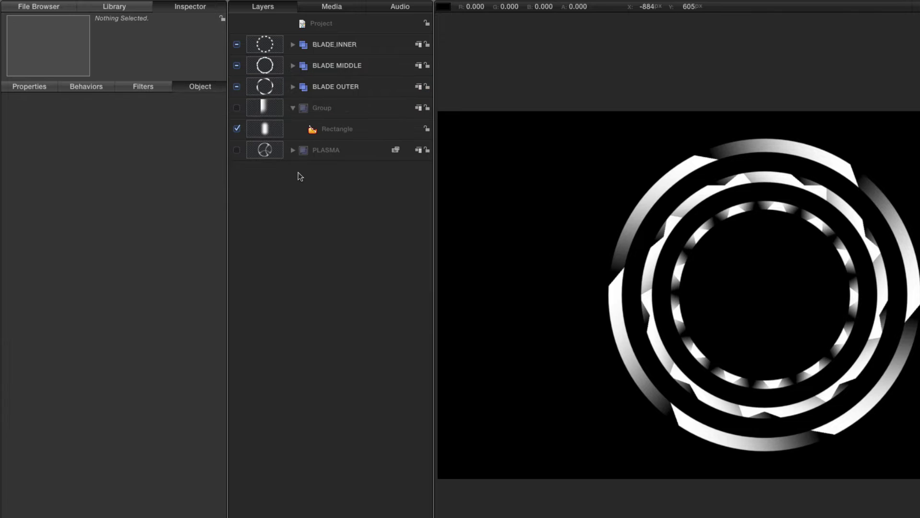
Add a Rate parameter behavior to the Z rotation of BLADE OUTER's CUTTER replicator
{"action": "left_click", "coordinate": [264, 87]}
{"action": "left_click", "coordinate": [293, 86]}
{"action": "left_click", "coordinate": [267, 129]}
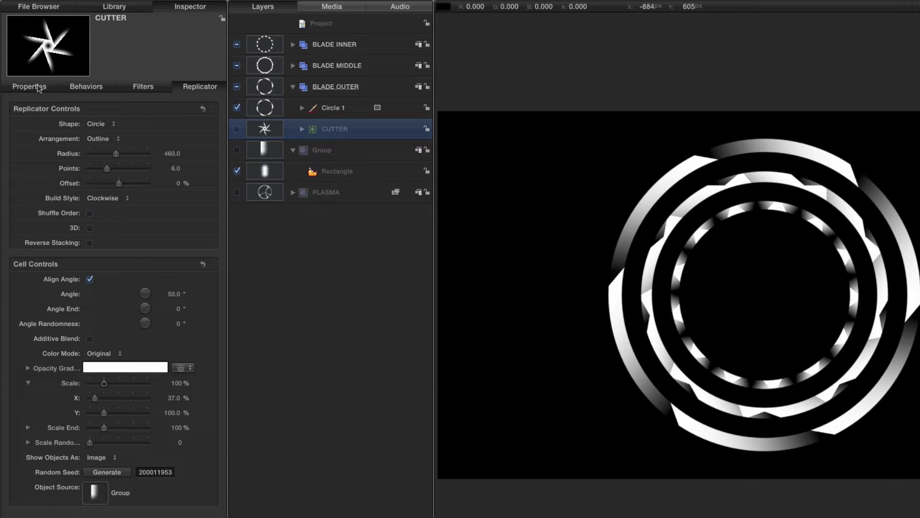
{"action": "left_click", "coordinate": [38, 88]}
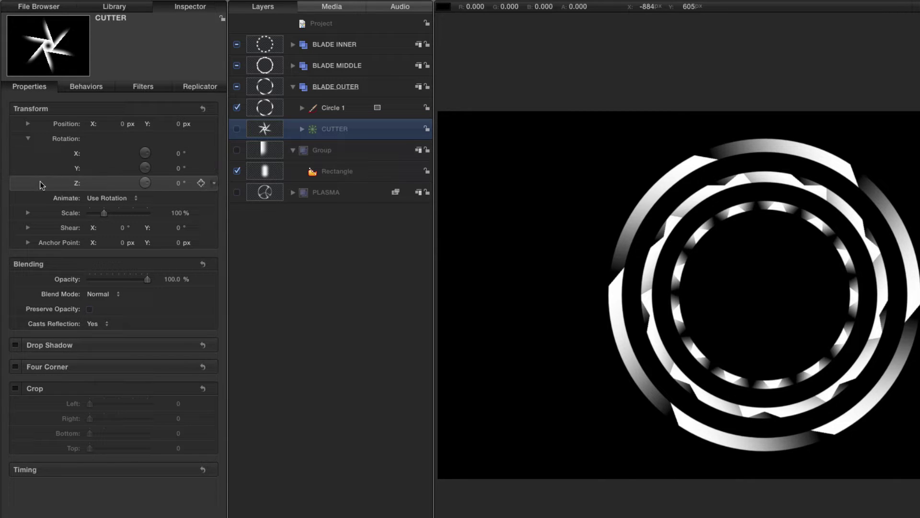
{"action": "right_click", "coordinate": [61, 183]}
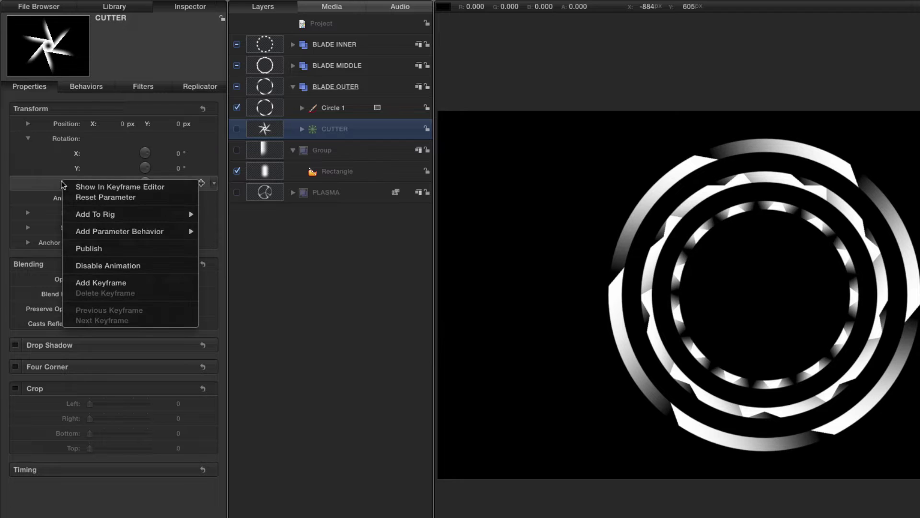
{"action": "mouse_move", "coordinate": [117, 233]}
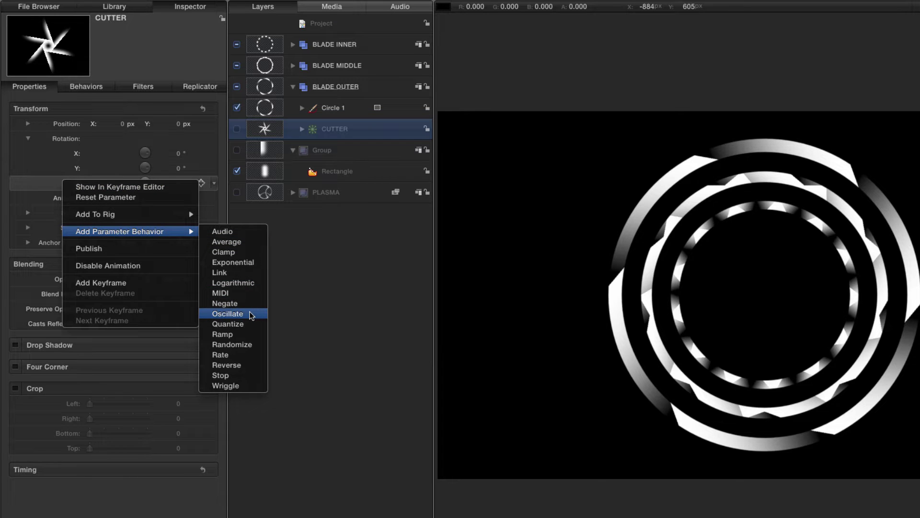
{"action": "left_click", "coordinate": [244, 355]}
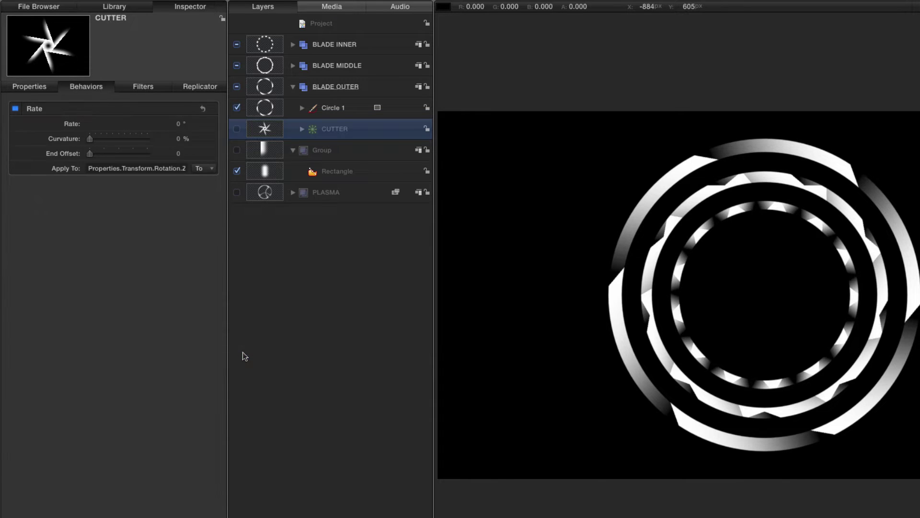
Set the Rate behavior on BLADE OUTER's cutter to -150° and preview the animation
{"action": "double_click", "coordinate": [178, 123]}
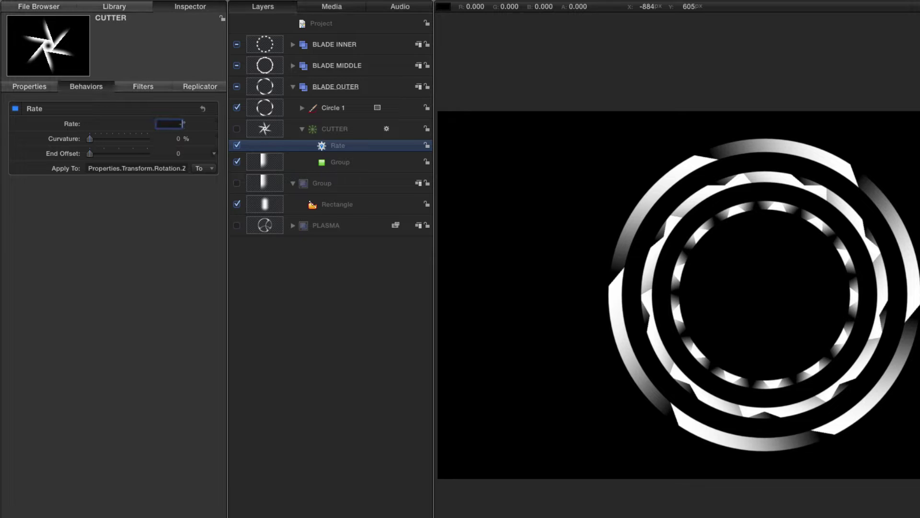
{"action": "type", "text": "-150"}
{"action": "key", "text": "Return"}
{"action": "key", "text": "space"}
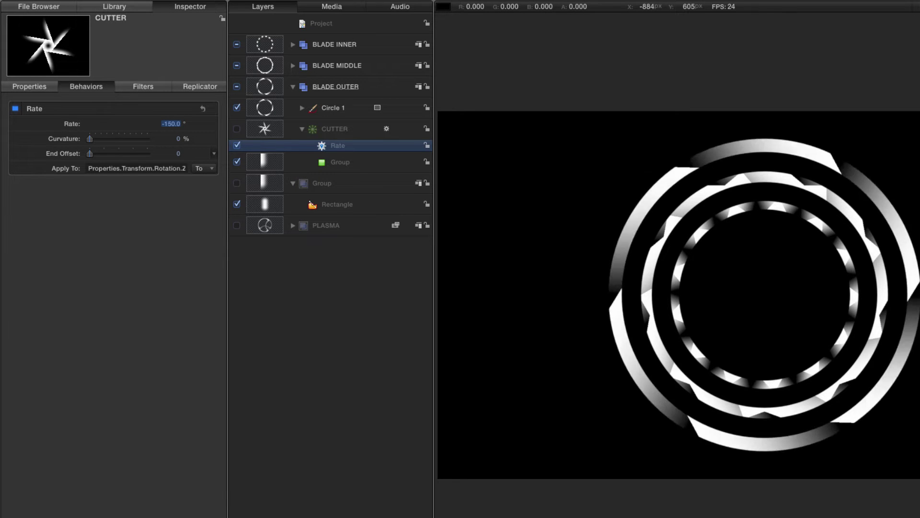
{"action": "key", "text": "space"}
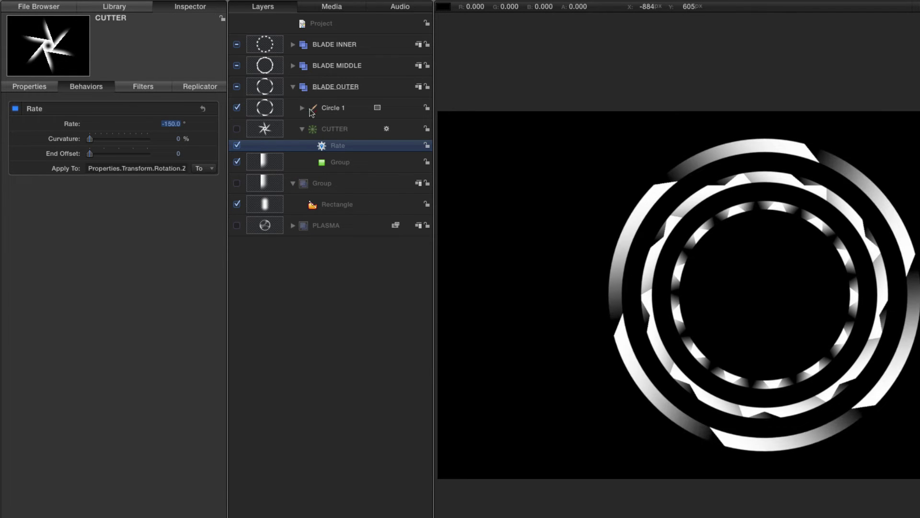
Copy the Rate behavior onto BLADE MIDDLE's cutter replicator, set the copy's rate to -200° and play the animation
{"action": "left_click", "coordinate": [293, 65]}
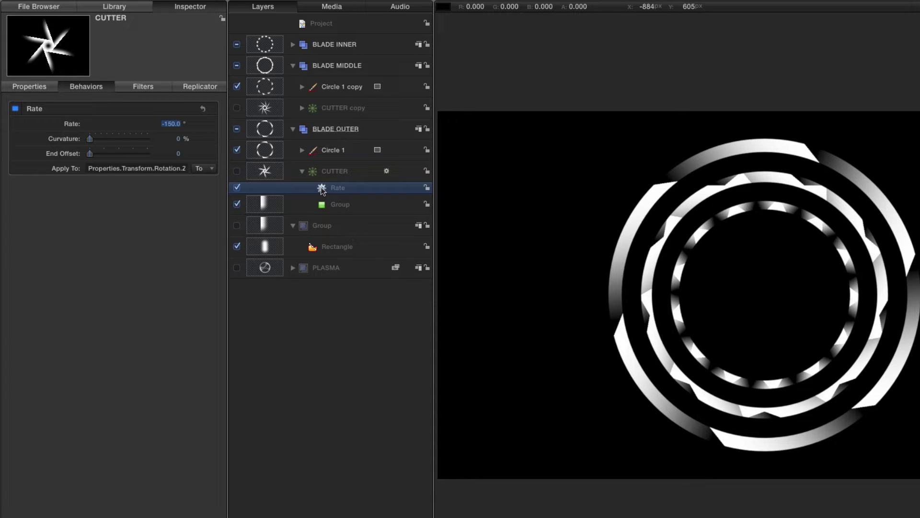
{"action": "left_click_drag", "start_coordinate": [322, 190], "coordinate": [264, 109]}
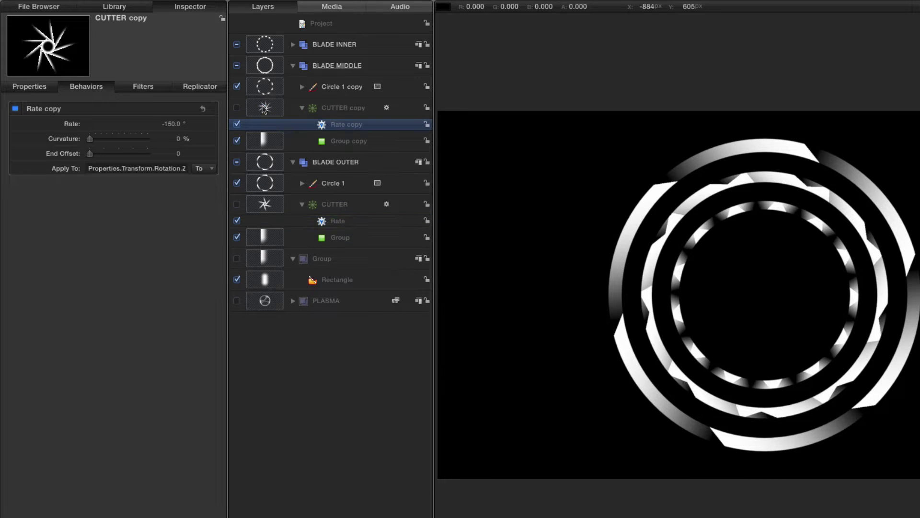
{"action": "left_click", "coordinate": [171, 123]}
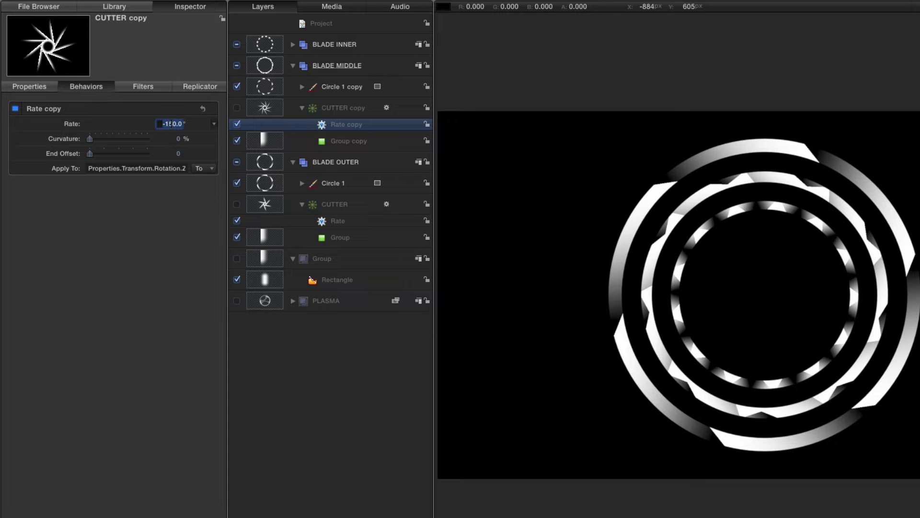
{"action": "key", "text": "BackSpace"}
{"action": "key", "text": "Return"}
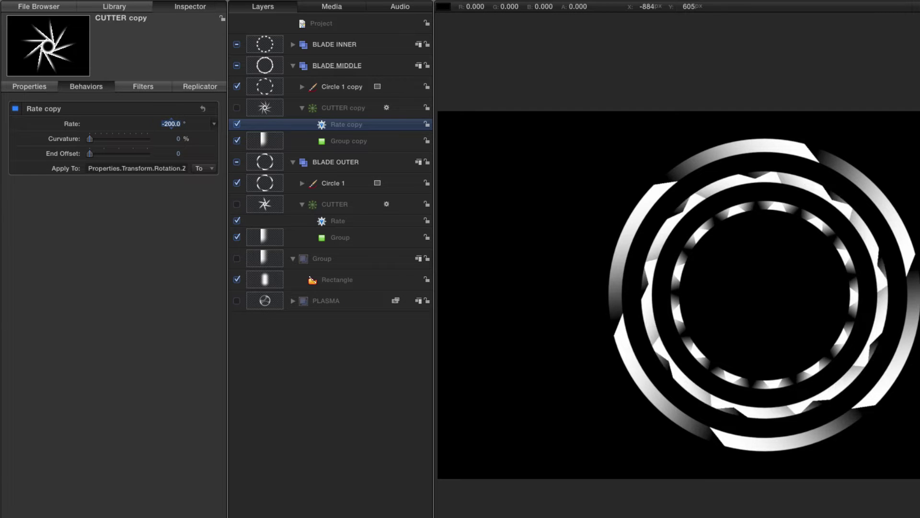
{"action": "key", "text": "space"}
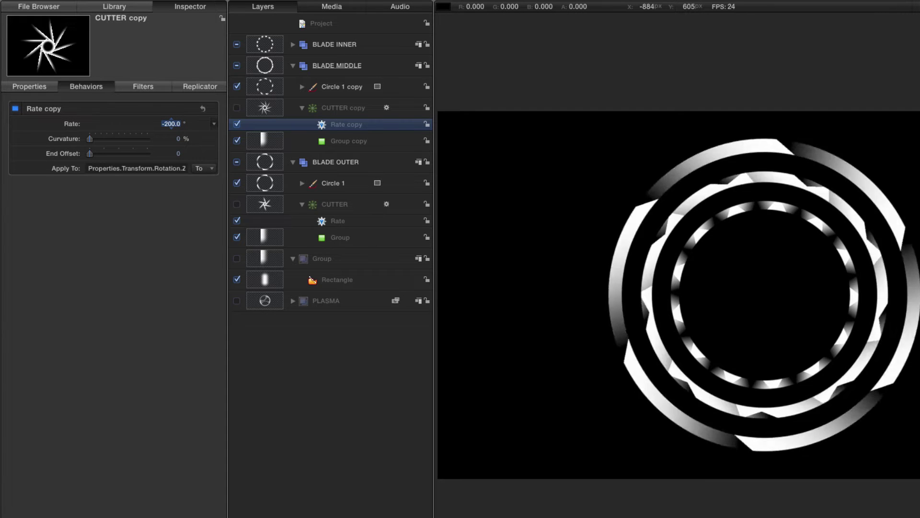
Copy BLADE MIDDLE's Rate behavior onto BLADE INNER's cutter replicator, set its rate to 200° and preview the animation
{"action": "left_click", "coordinate": [293, 45]}
{"action": "key", "text": "space"}
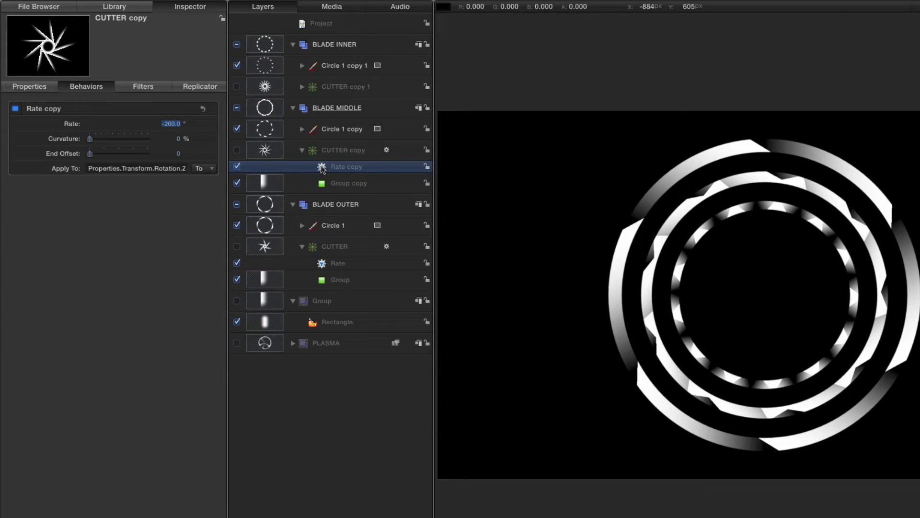
{"action": "left_click_drag", "start_coordinate": [321, 169], "coordinate": [263, 88]}
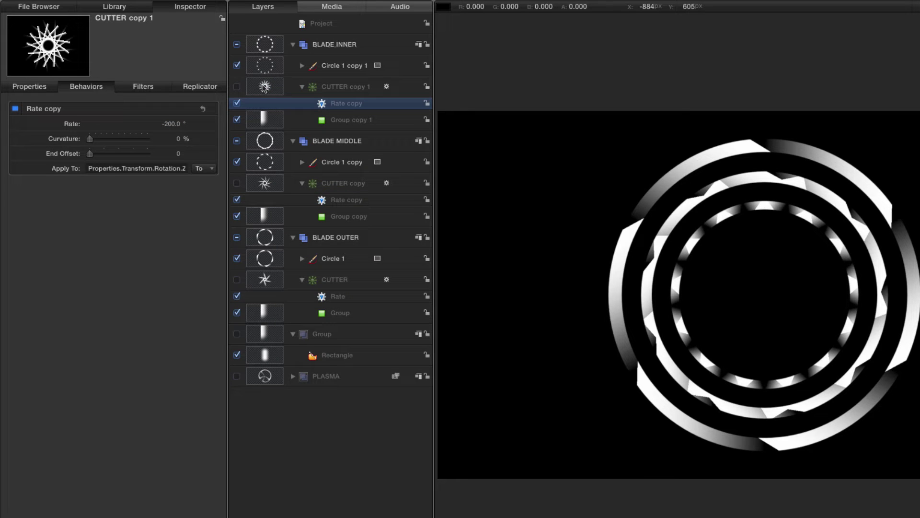
{"action": "left_click", "coordinate": [172, 124]}
{"action": "type", "text": "2"}
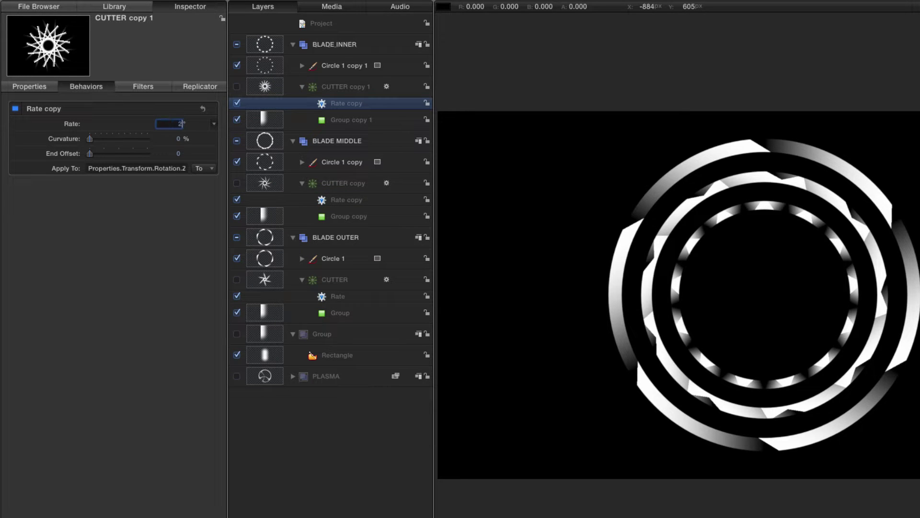
{"action": "type", "text": "00"}
{"action": "key", "text": "Return"}
{"action": "key", "text": "space"}
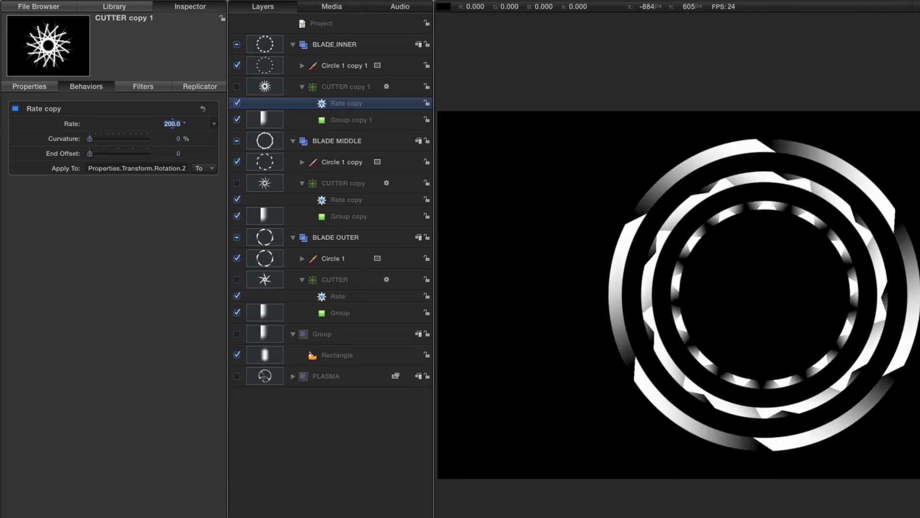
{"action": "key", "text": "space"}
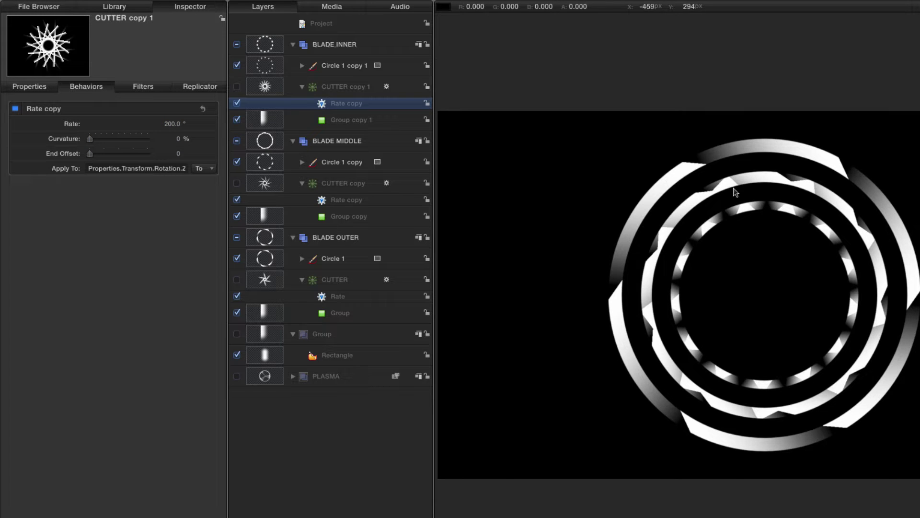
Duplicate the BLADE OUTER group and rename the copy DOTS OUTER
{"action": "left_click", "coordinate": [263, 239]}
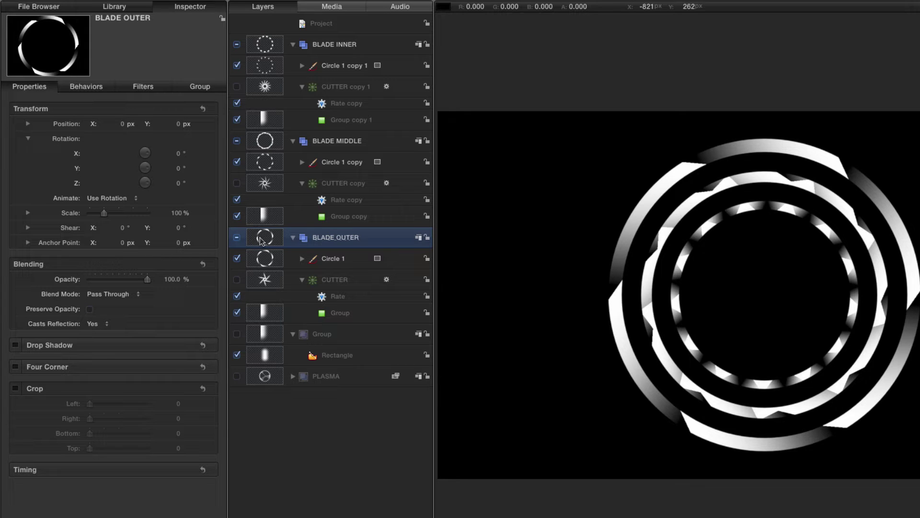
{"action": "key", "text": "super+d"}
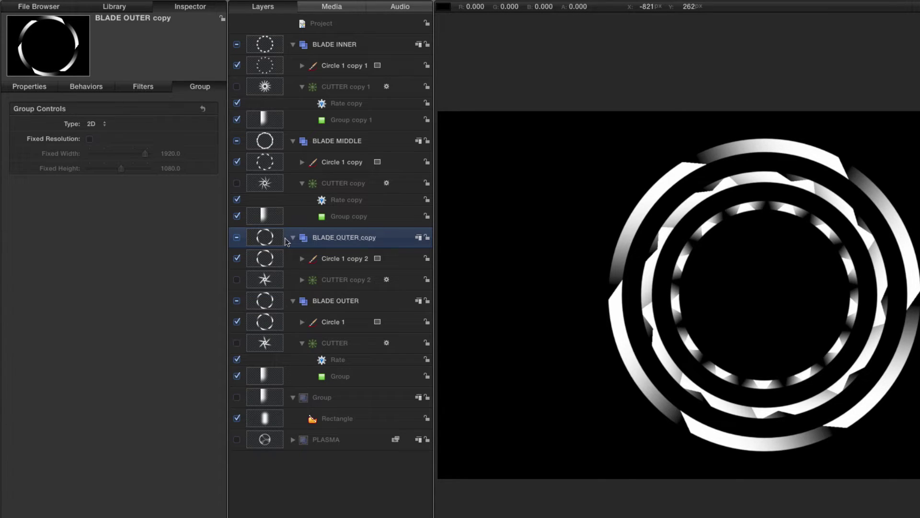
{"action": "double_click", "coordinate": [318, 236]}
{"action": "type", "text": "DOTS OUTER"}
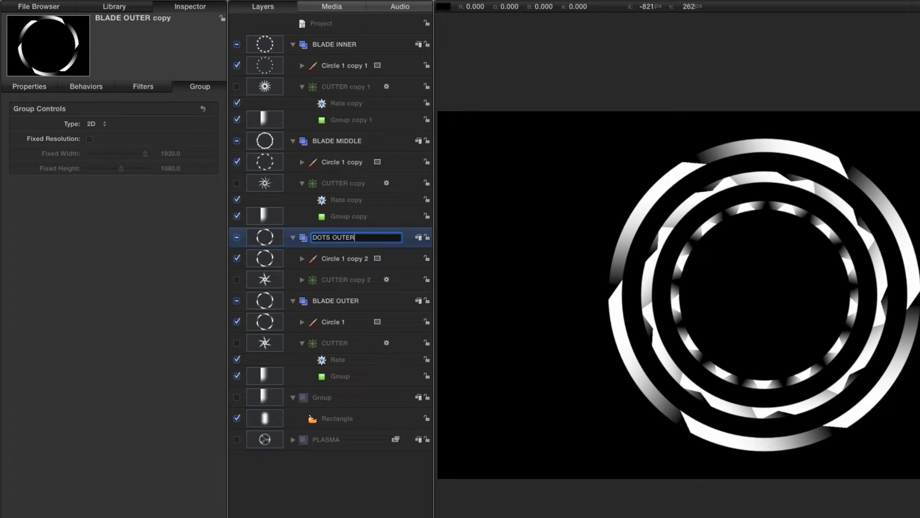
{"action": "key", "text": "Return"}
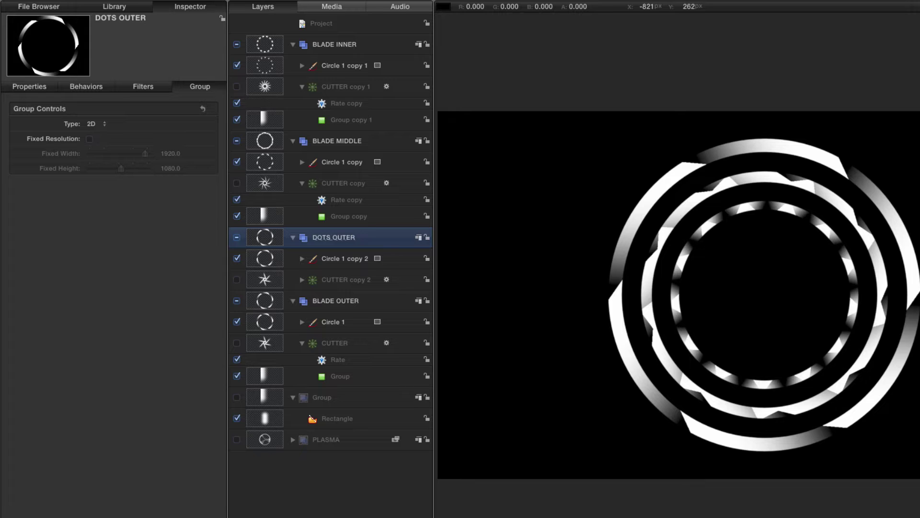
Move the DOTS OUTER group above all other groups and collapse the three blade groups
{"action": "key", "text": "super+shift+bracketright"}
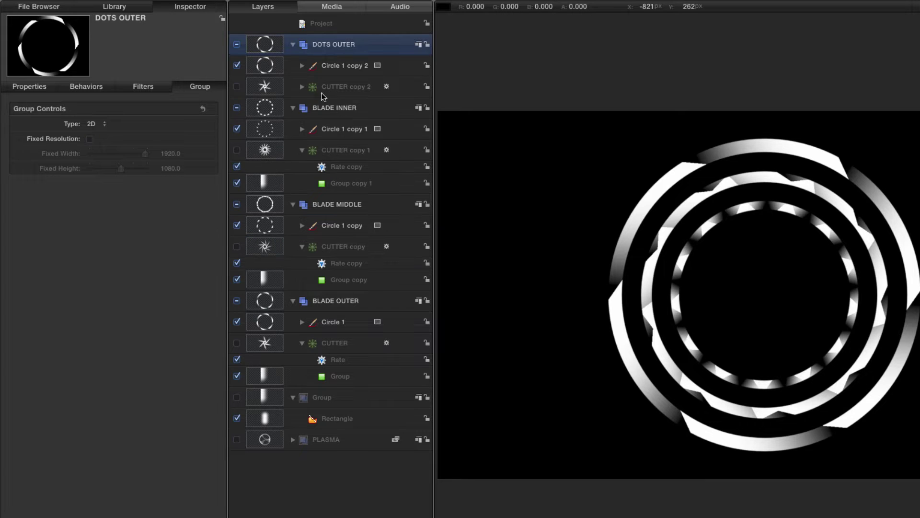
{"action": "left_click", "coordinate": [293, 108]}
{"action": "left_click", "coordinate": [293, 129]}
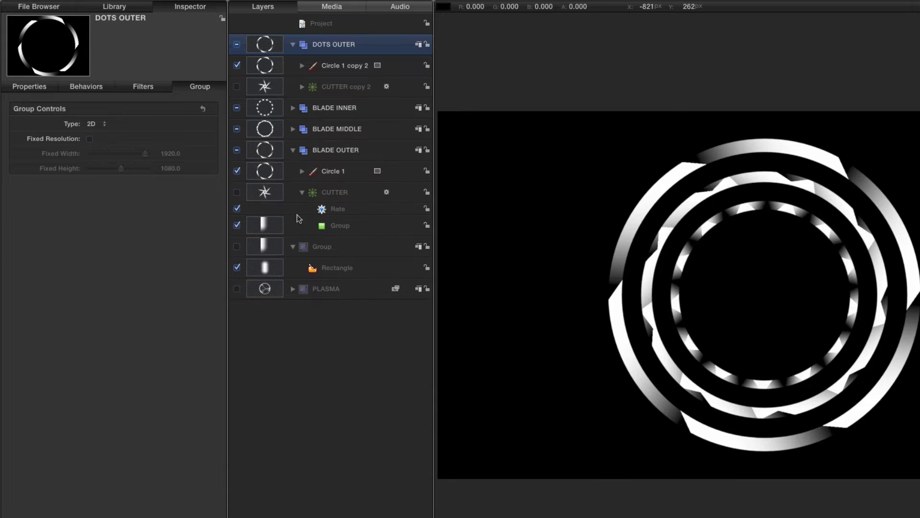
{"action": "left_click", "coordinate": [293, 150]}
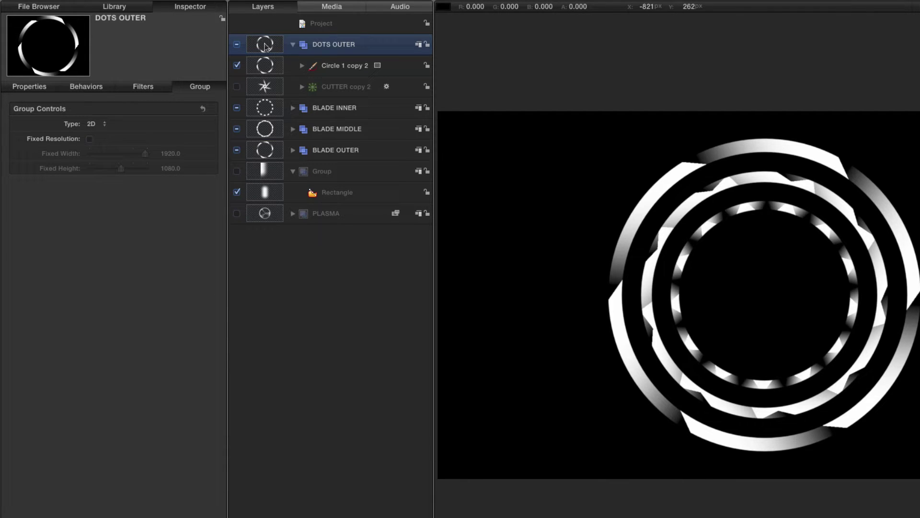
Scale the DOTS OUTER group down to 89%
{"action": "left_click", "coordinate": [38, 87]}
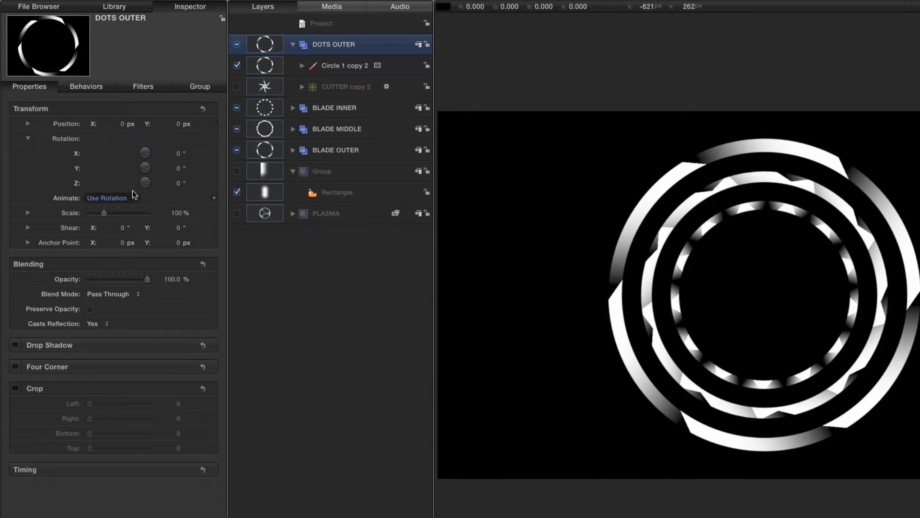
{"action": "left_click_drag", "start_coordinate": [179, 213], "coordinate": [177, 213]}
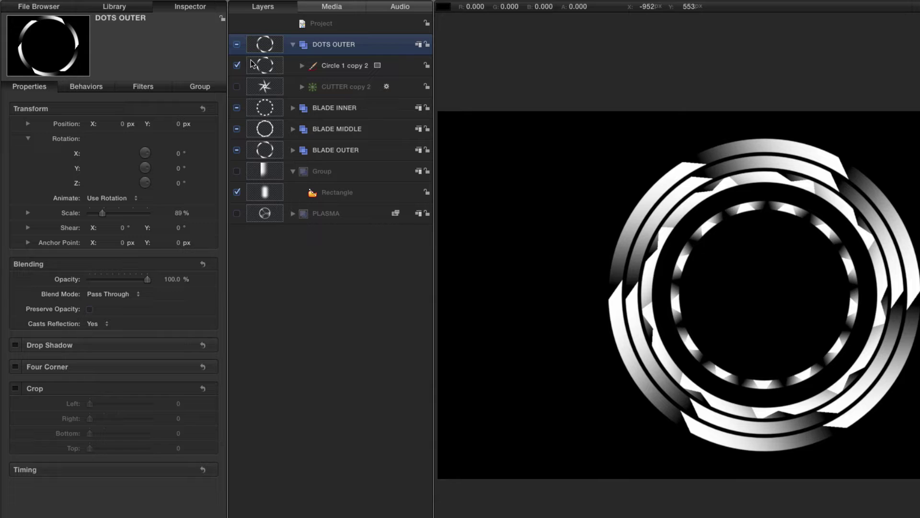
Change the outline brush type of the circle in DOTS OUTER to Airbrush and increase its spacing to about 100.49%
{"action": "left_click", "coordinate": [266, 67]}
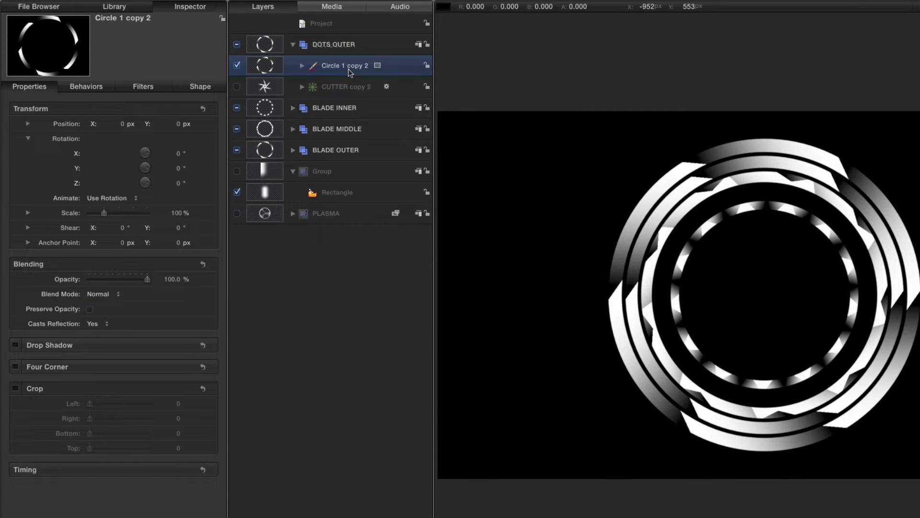
{"action": "key", "text": "F4"}
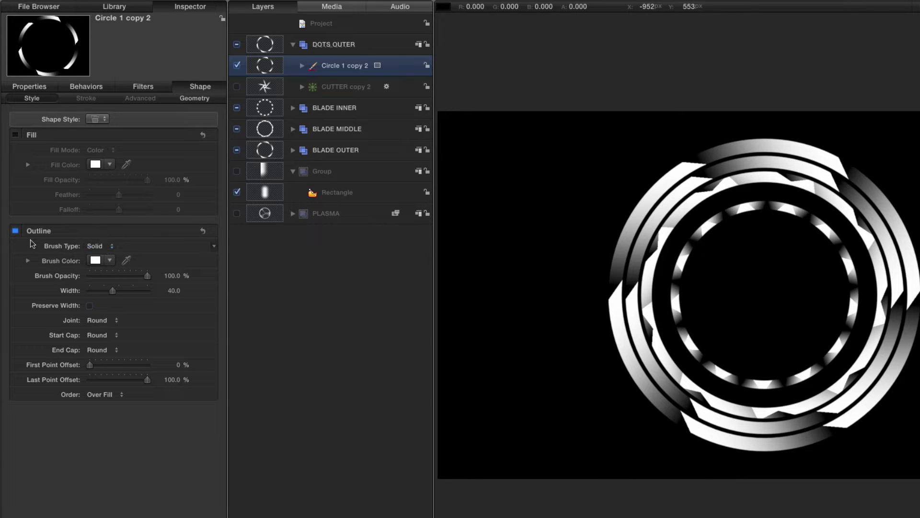
{"action": "left_click", "coordinate": [91, 247]}
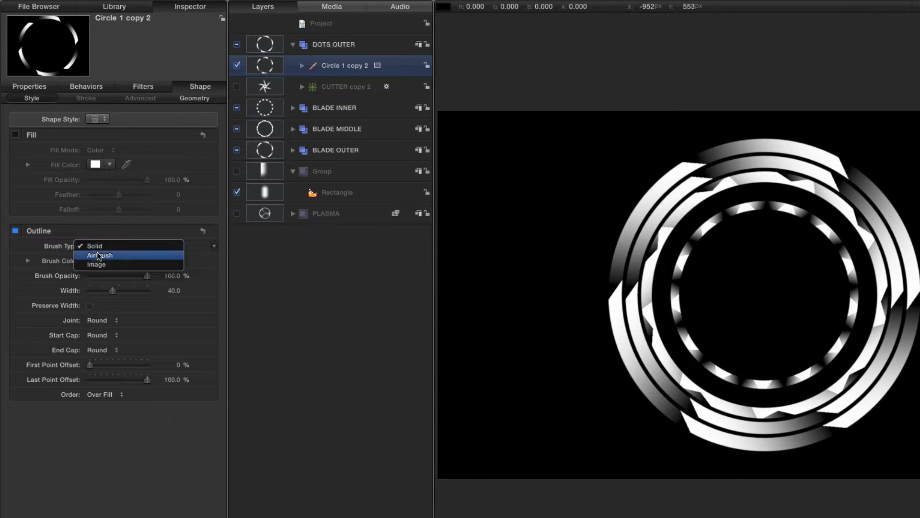
{"action": "left_click", "coordinate": [98, 255]}
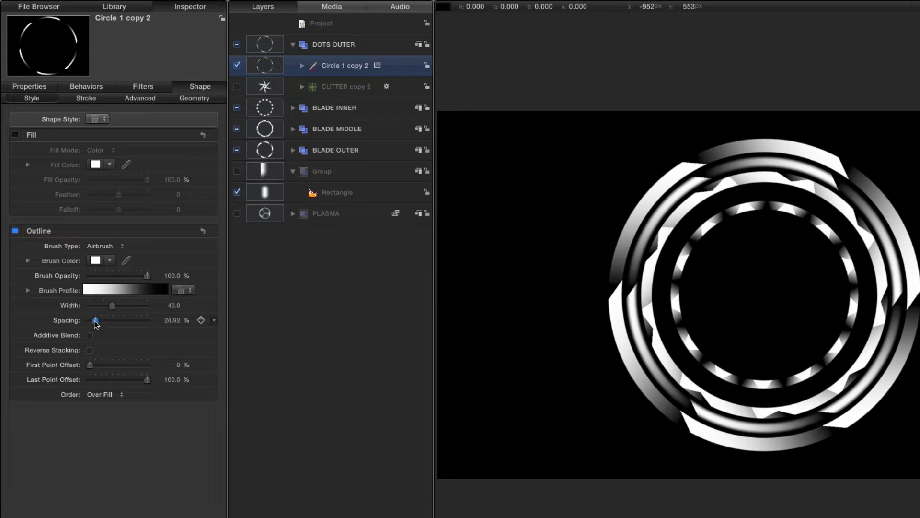
{"action": "left_click_drag", "start_coordinate": [95, 321], "coordinate": [117, 320]}
Shift the white opacity tag of the circle's brush profile gradient to a location of about 50.98%
{"action": "left_click", "coordinate": [28, 290]}
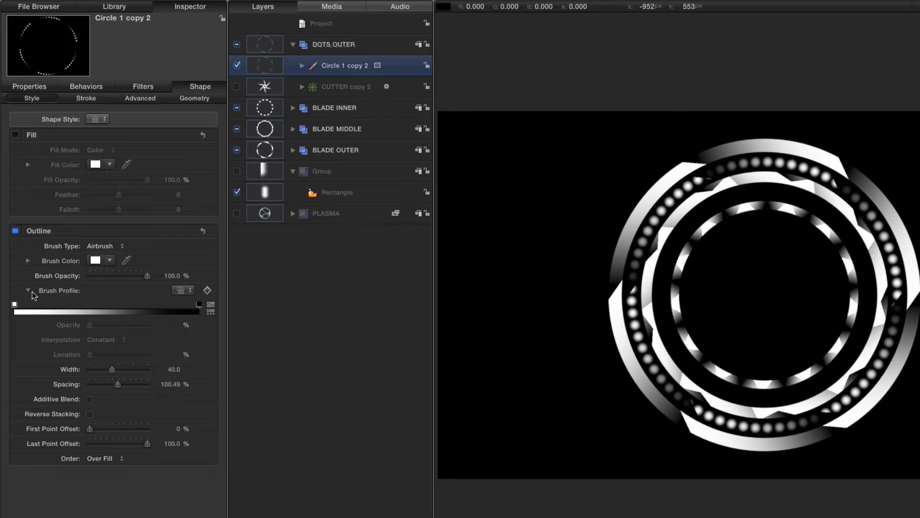
{"action": "left_click", "coordinate": [14, 305]}
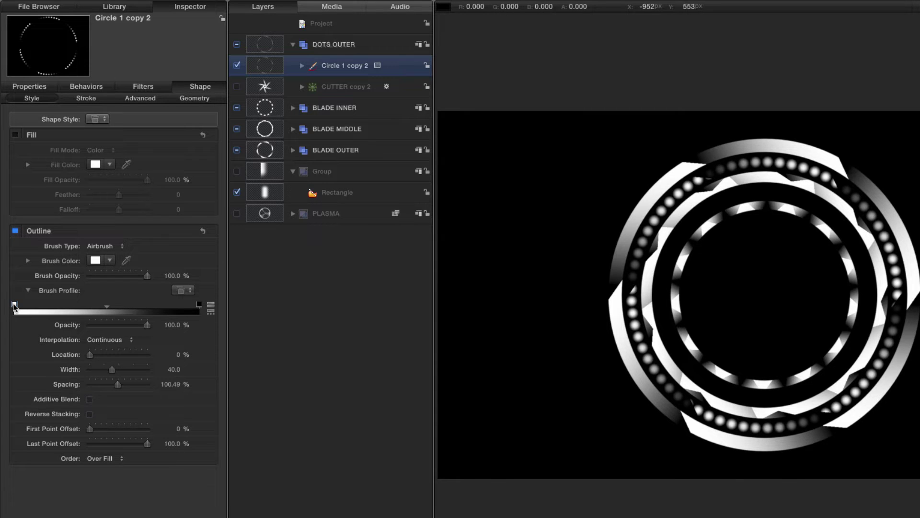
{"action": "mouse_move", "coordinate": [14, 306]}
{"action": "left_mouse_down"}
{"action": "mouse_move", "coordinate": [156, 307]}
{"action": "mouse_move", "coordinate": [108, 303]}
{"action": "left_mouse_up"}
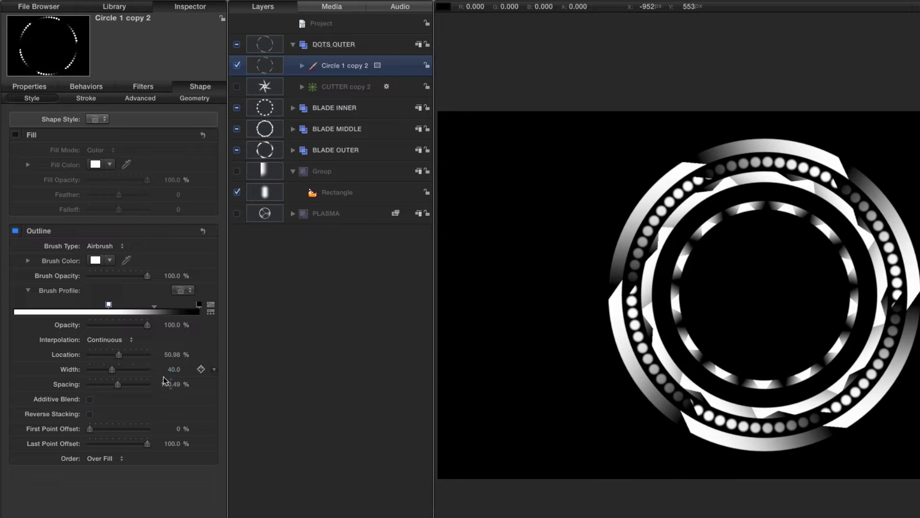
Set the brush width of the circle in DOTS OUTER to 30 and its spacing to 115%
{"action": "left_click", "coordinate": [174, 370]}
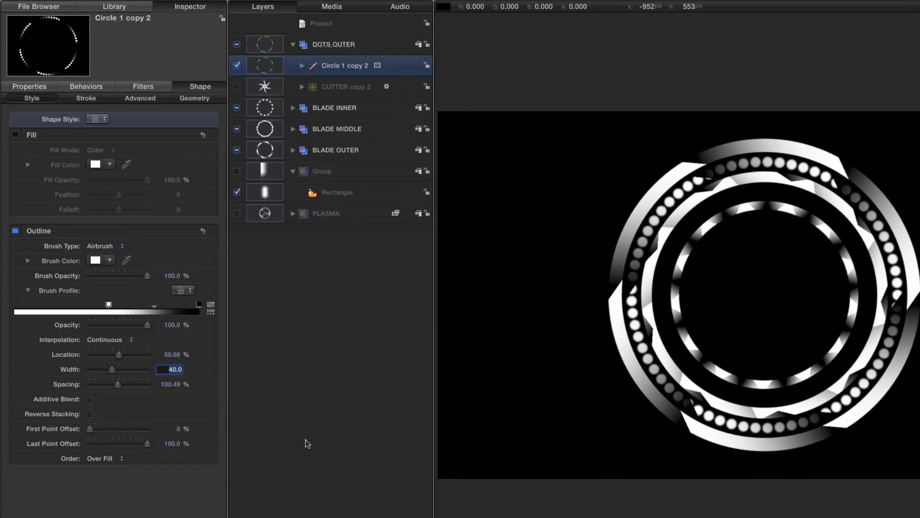
{"action": "type", "text": "30"}
{"action": "key", "text": "Return"}
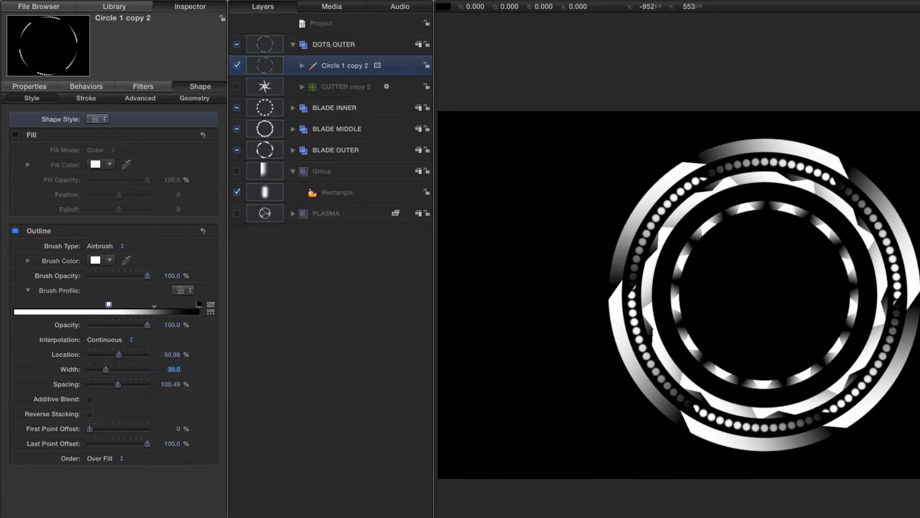
{"action": "left_click_drag", "start_coordinate": [117, 384], "coordinate": [124, 387]}
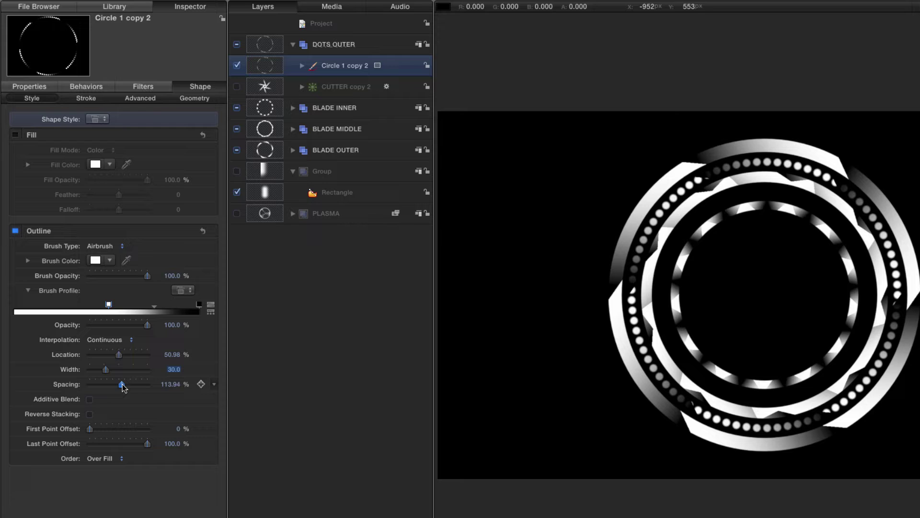
{"action": "double_click", "coordinate": [177, 385]}
{"action": "type", "text": "115"}
{"action": "key", "text": "Return"}
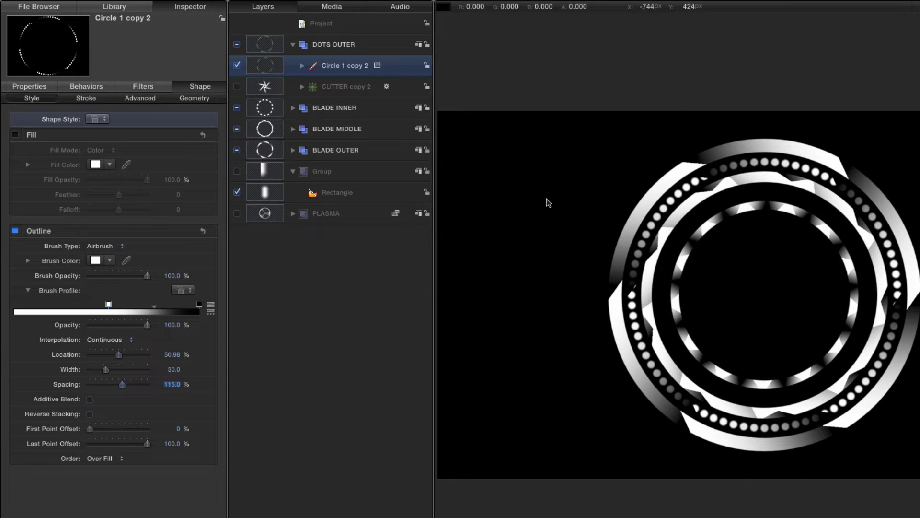
Set the CUTTER copy 2 replicator in DOTS OUTER to 4 points with a cell angle of 0°
{"action": "left_click", "coordinate": [302, 87]}
{"action": "left_click", "coordinate": [273, 86]}
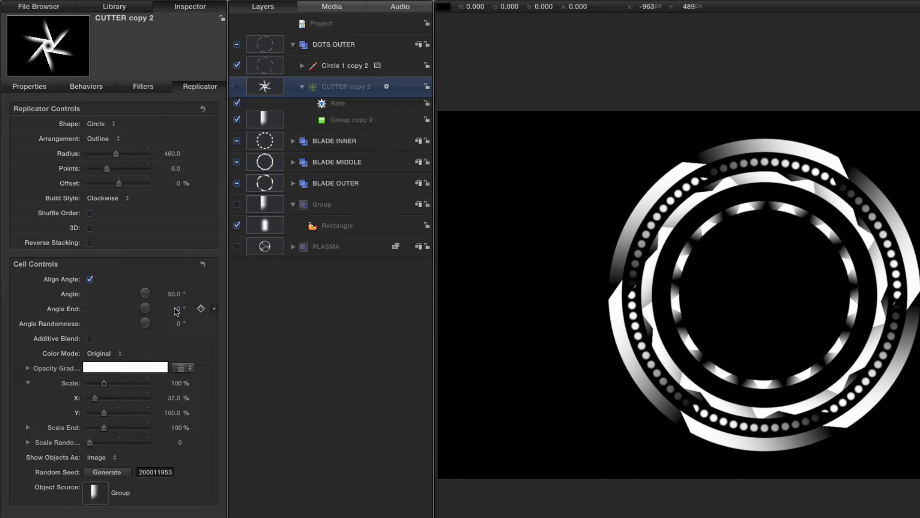
{"action": "left_click", "coordinate": [175, 168]}
{"action": "type", "text": "4"}
{"action": "key", "text": "Return"}
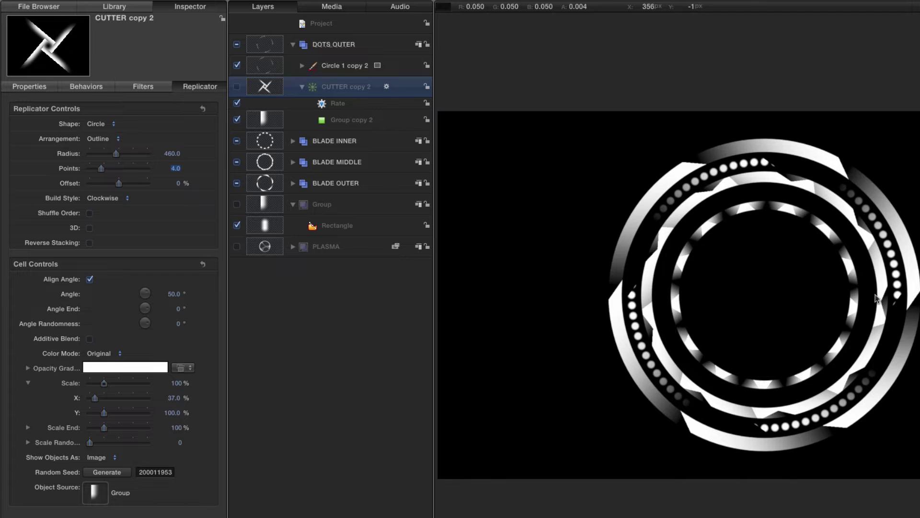
{"action": "left_click", "coordinate": [175, 294]}
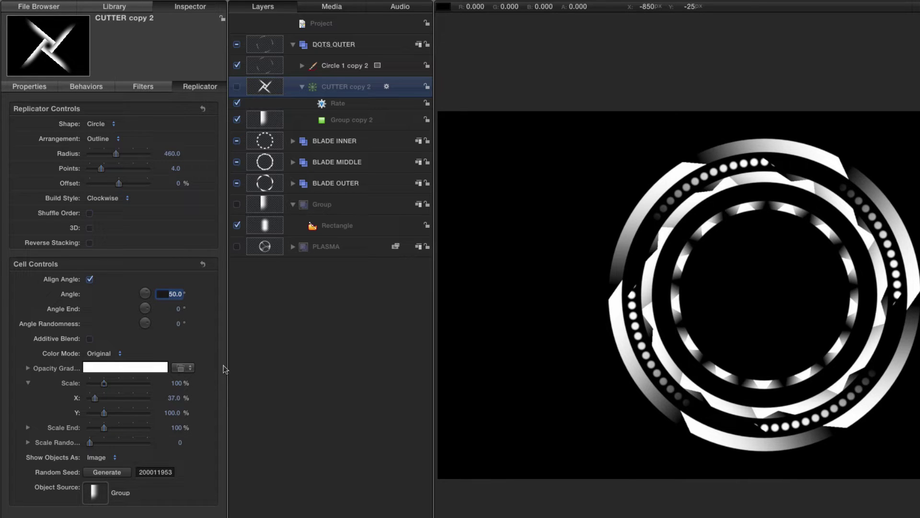
{"action": "type", "text": "0"}
{"action": "key", "text": "Return"}
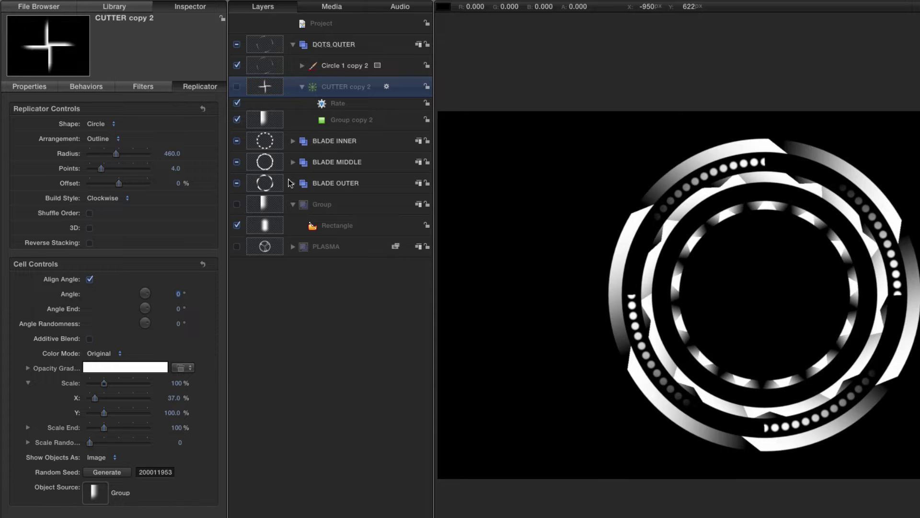
Apply a Radial Blur filter to the image mask of the circle in DOTS OUTER and set its angle to 15°
{"action": "left_click", "coordinate": [302, 66]}
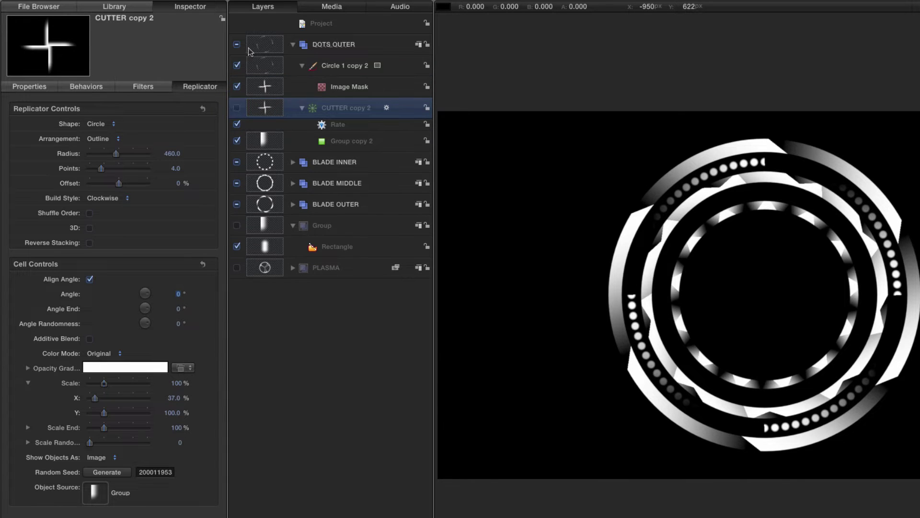
{"action": "left_click", "coordinate": [265, 88]}
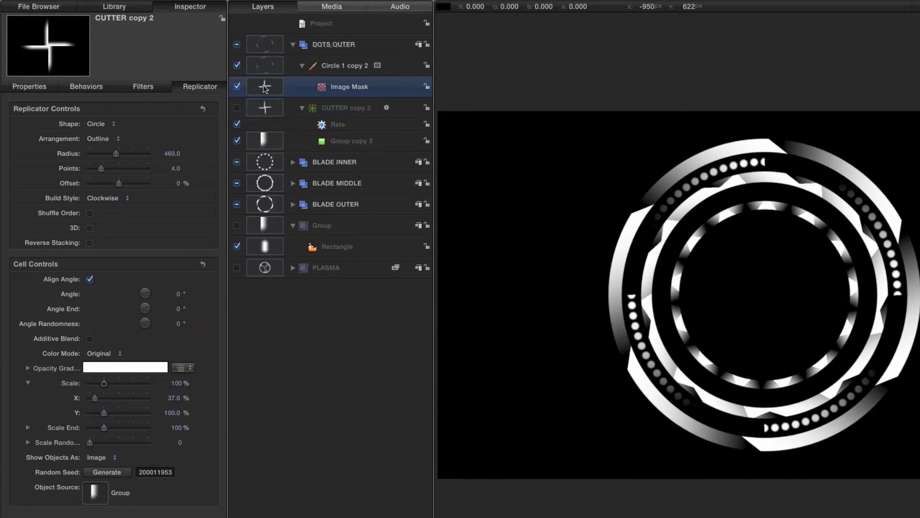
{"action": "key", "text": "super+2"}
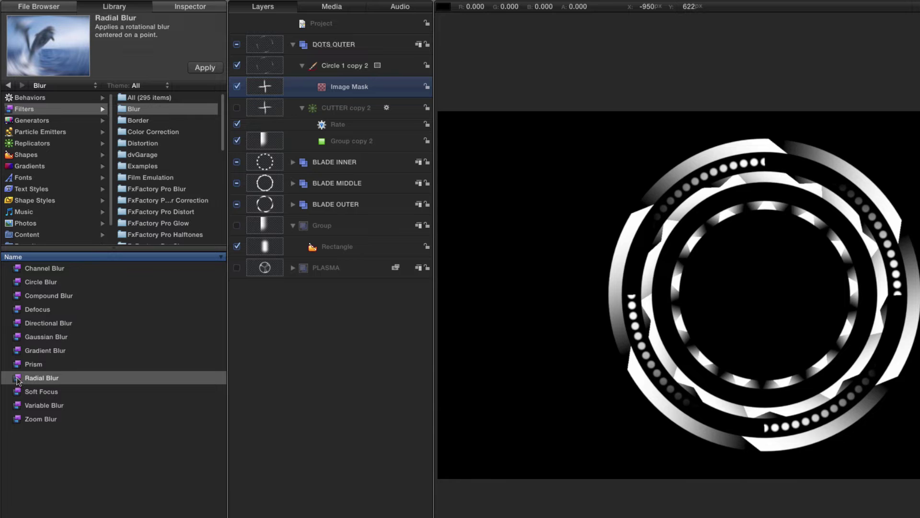
{"action": "left_click_drag", "start_coordinate": [17, 380], "coordinate": [261, 84]}
{"action": "key", "text": "F3"}
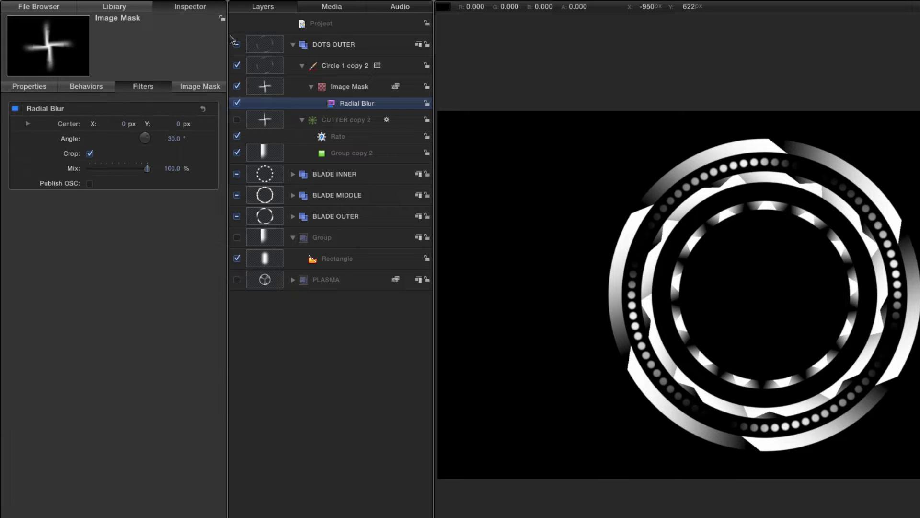
{"action": "left_click_drag", "start_coordinate": [176, 140], "coordinate": [175, 146]}
{"action": "double_click", "coordinate": [175, 139]}
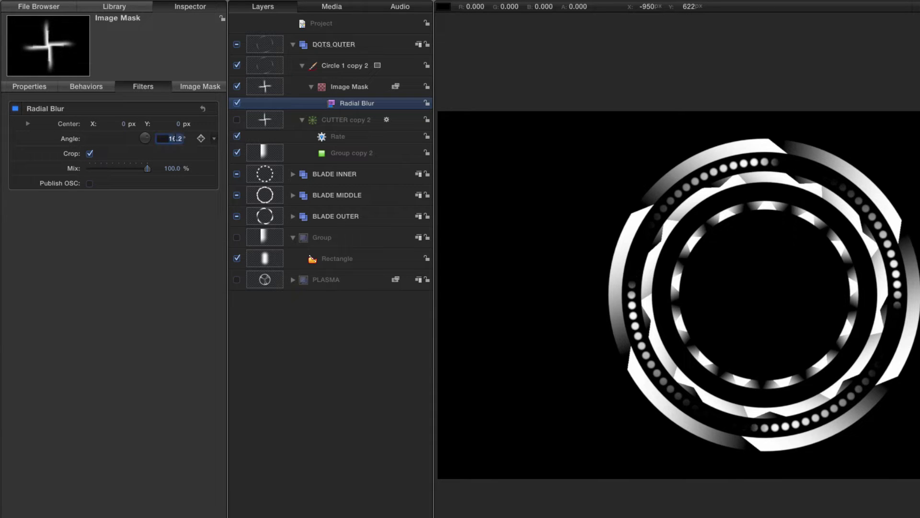
{"action": "type", "text": "15"}
{"action": "key", "text": "Return"}
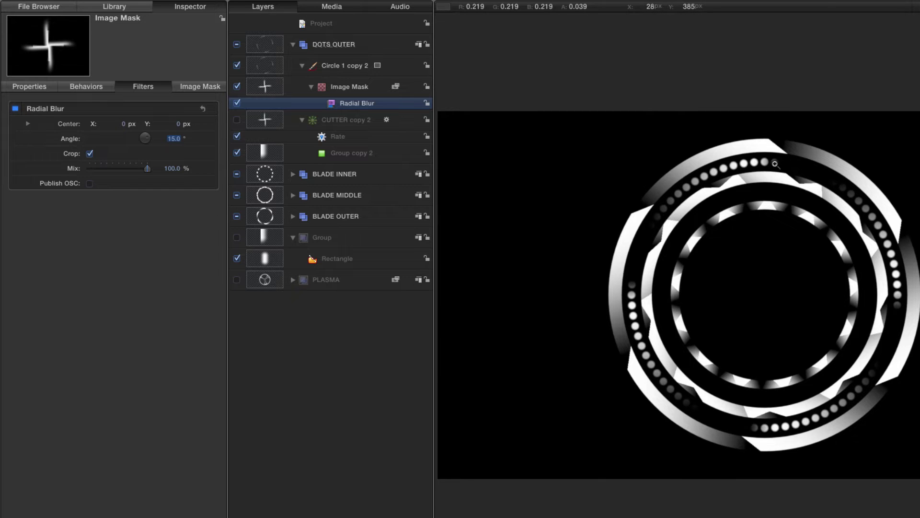
Compare the dots with the Radial Blur off and on, and reduce the blur angle to about 13.2°
{"action": "scroll", "coordinate": [776, 170], "scroll_direction": "up", "scroll_amount": 5}
{"action": "left_click", "coordinate": [15, 108]}
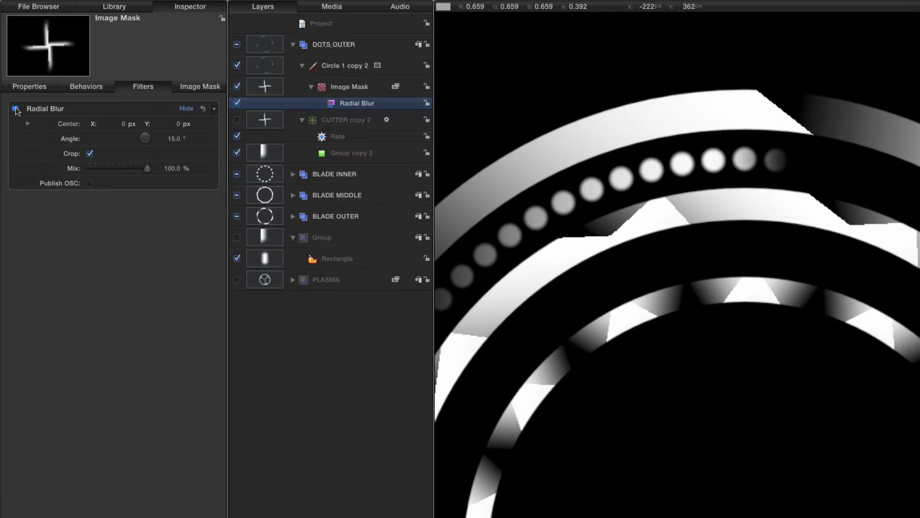
{"action": "left_click", "coordinate": [16, 109]}
{"action": "left_click", "coordinate": [16, 109]}
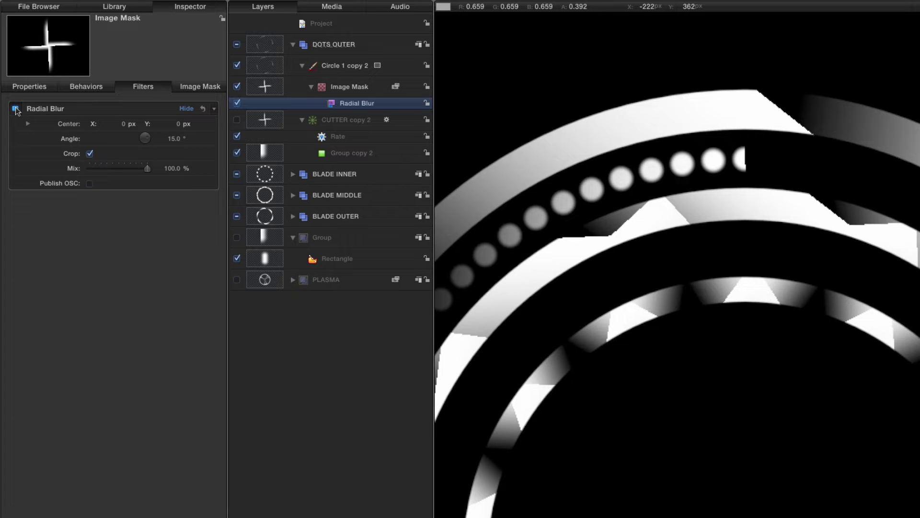
{"action": "left_click", "coordinate": [16, 109]}
{"action": "mouse_move", "coordinate": [174, 138]}
{"action": "left_mouse_down"}
{"action": "mouse_move", "coordinate": [163, 139]}
{"action": "mouse_move", "coordinate": [180, 139]}
{"action": "left_mouse_up"}
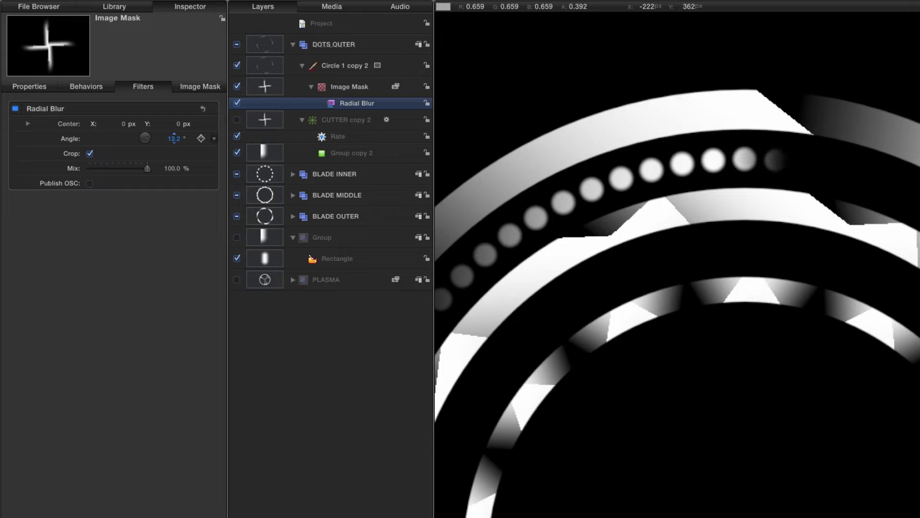
{"action": "key", "text": "shift+z"}
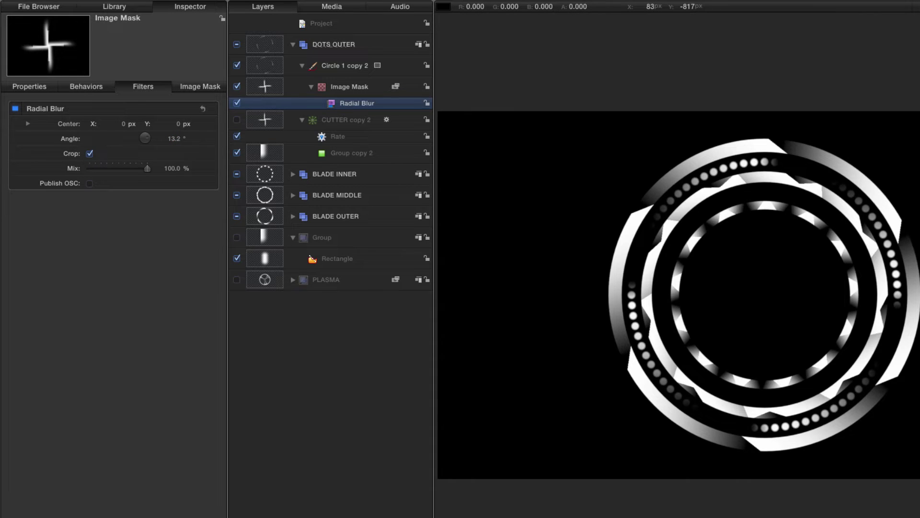
Set the Rate behavior of CUTTER copy 2 to -175° and play back the rotation
{"action": "key", "text": "space"}
{"action": "key", "text": "space"}
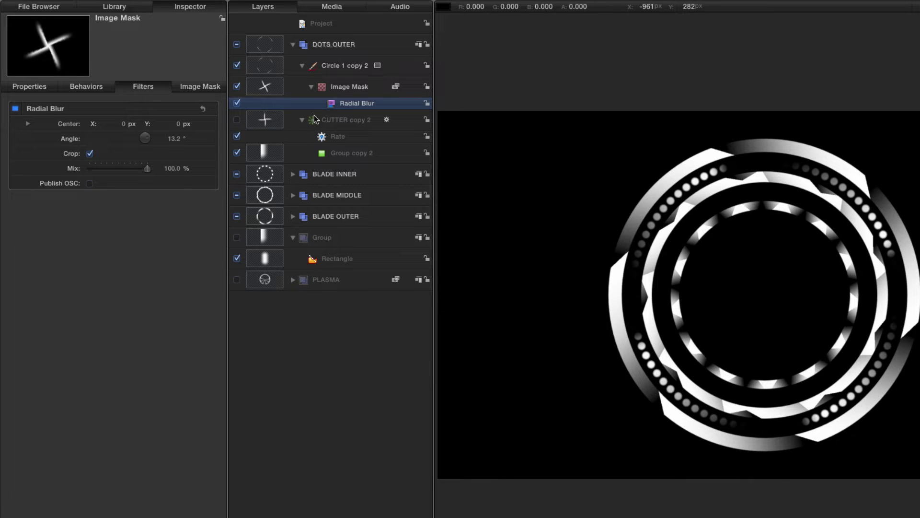
{"action": "left_click", "coordinate": [324, 136]}
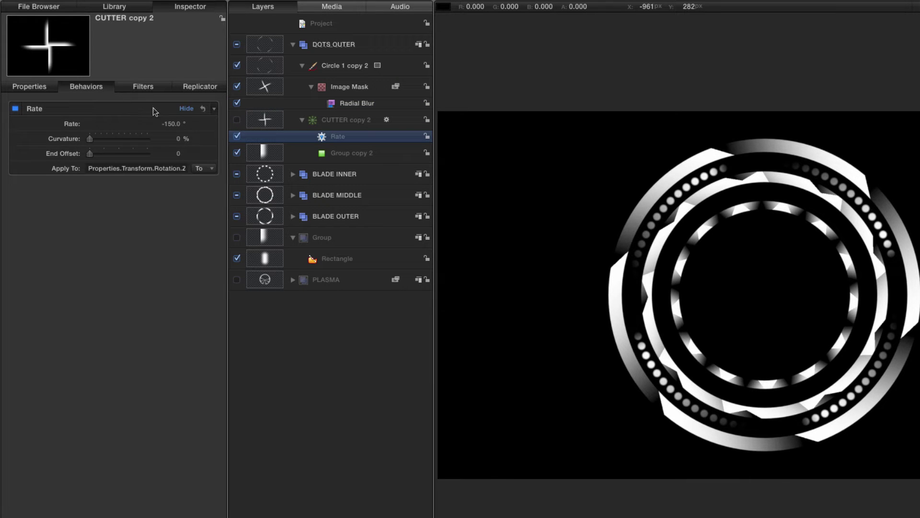
{"action": "double_click", "coordinate": [173, 124]}
{"action": "type", "text": "-1"}
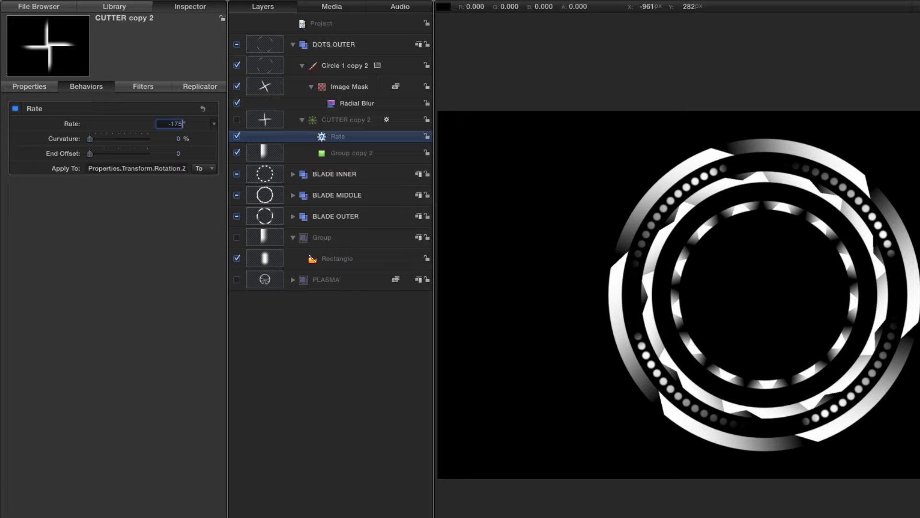
{"action": "type", "text": "75"}
{"action": "key", "text": "Return"}
{"action": "key", "text": "space"}
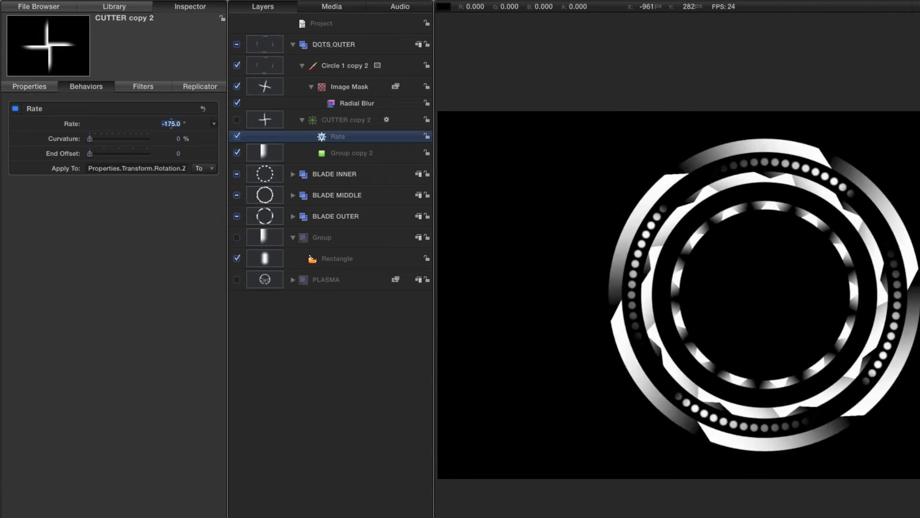
{"action": "key", "text": "space"}
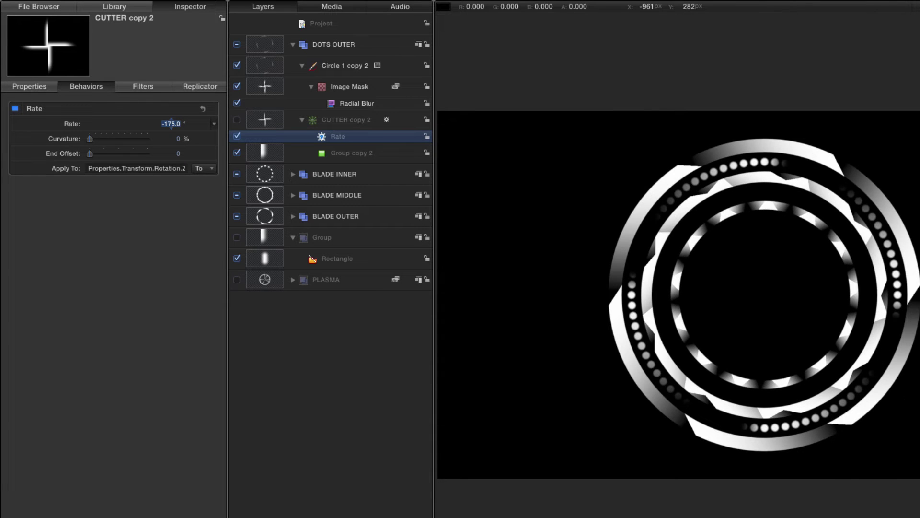
Collapse DOTS OUTER, duplicate it as DOTS INNER and scale the duplicate down to 69%
{"action": "left_click", "coordinate": [293, 44]}
{"action": "left_click", "coordinate": [268, 45]}
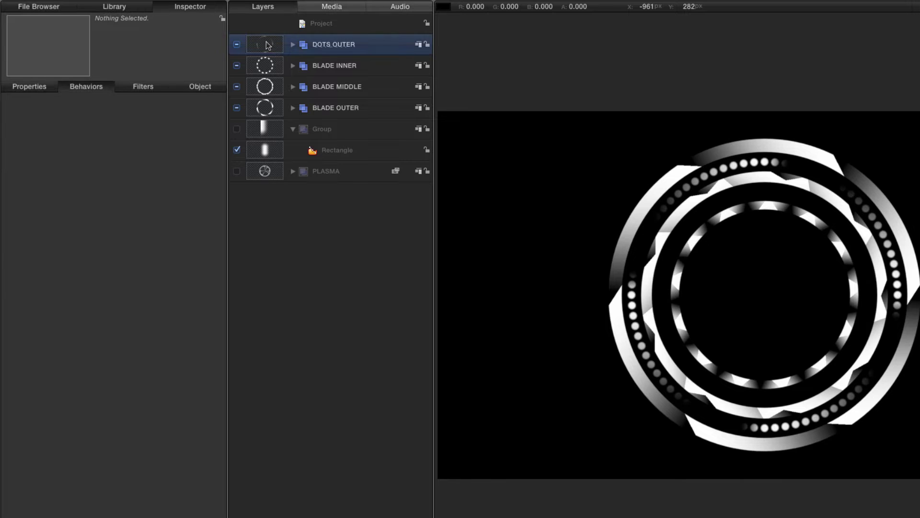
{"action": "key", "text": "super+d"}
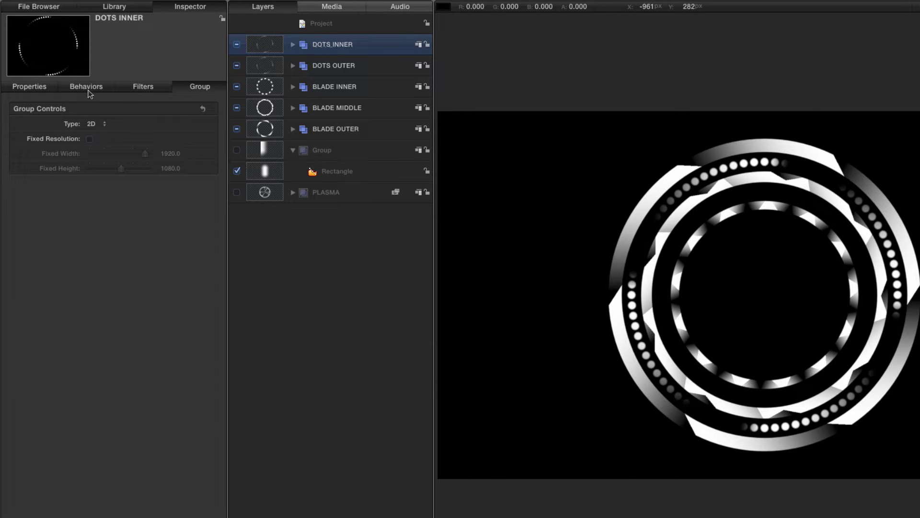
{"action": "left_click", "coordinate": [44, 88]}
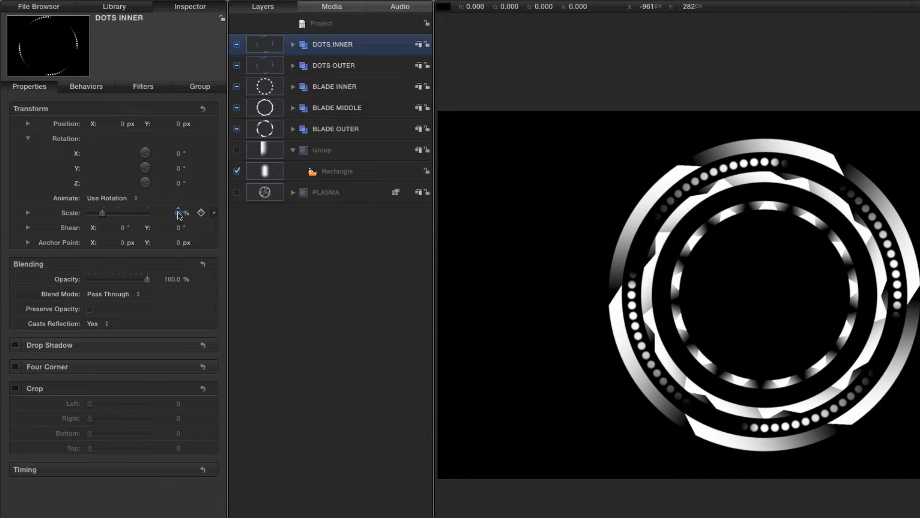
{"action": "left_click_drag", "start_coordinate": [179, 214], "coordinate": [169, 214]}
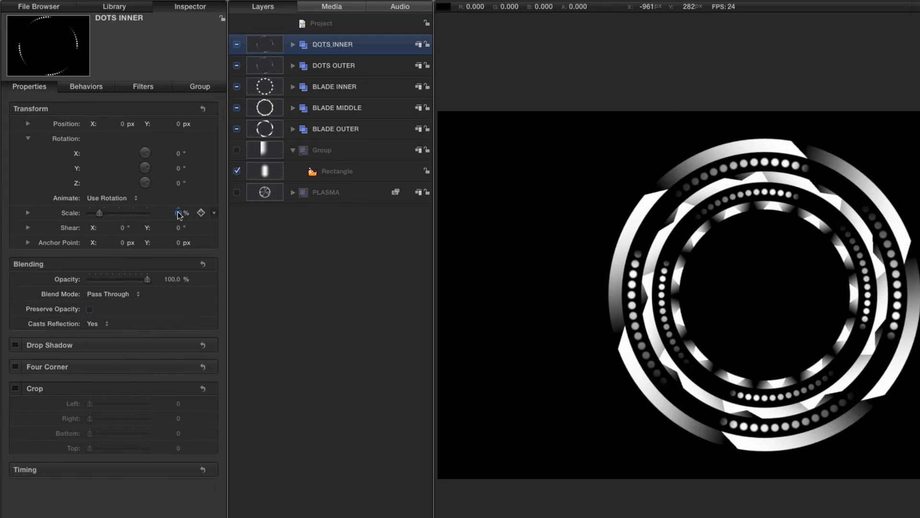
Set the CUTTER copy 3 replicator in DOTS INNER to 3 points and collapse the group
{"action": "left_click", "coordinate": [293, 44]}
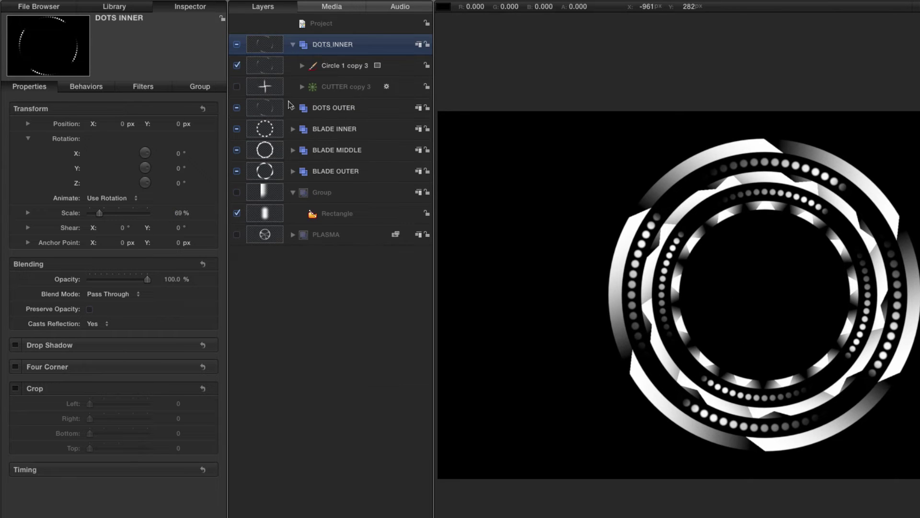
{"action": "left_click", "coordinate": [263, 90]}
{"action": "left_click", "coordinate": [199, 88]}
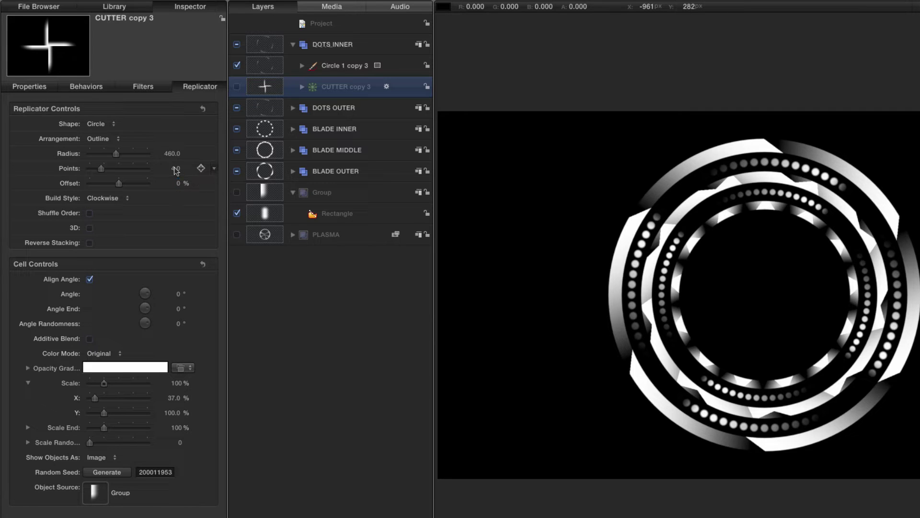
{"action": "left_click", "coordinate": [175, 168]}
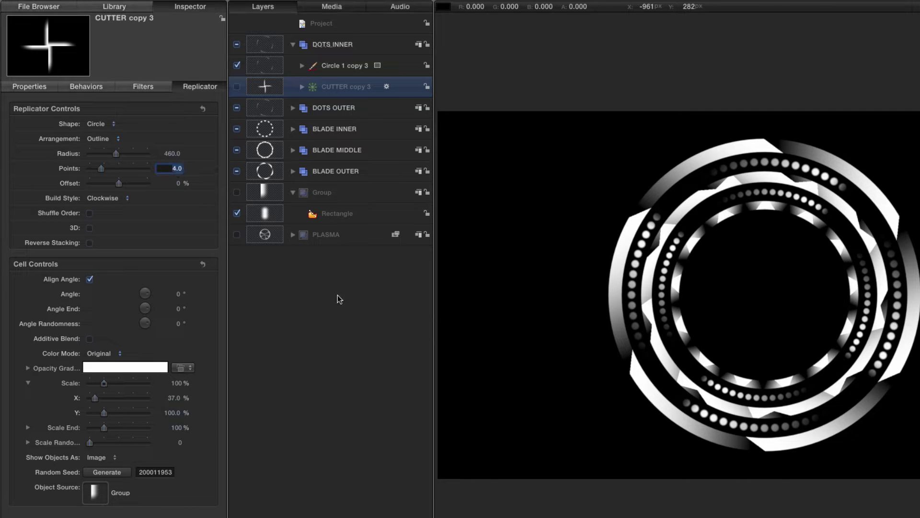
{"action": "type", "text": "5"}
{"action": "key", "text": "Return"}
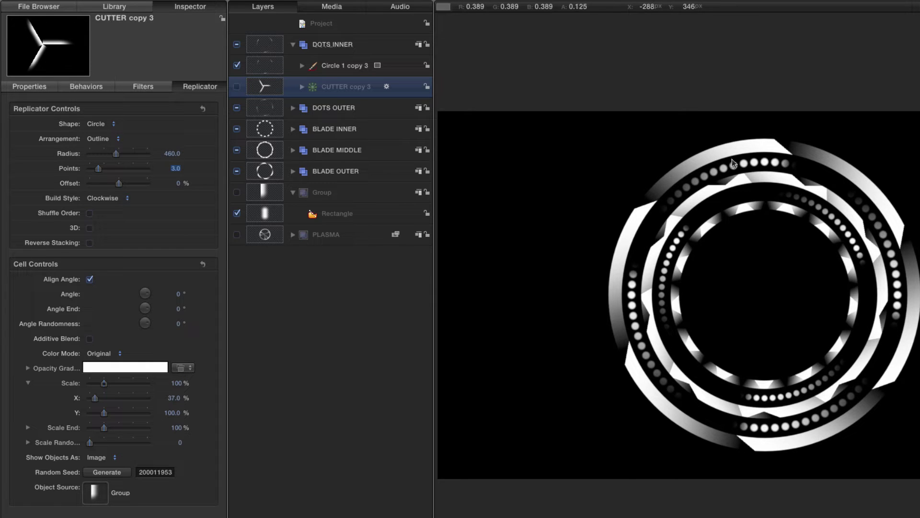
{"action": "left_click", "coordinate": [292, 45]}
Duplicate the BLADE OUTER group and rename the duplicate BLADE LOZENGES
{"action": "left_click", "coordinate": [266, 129]}
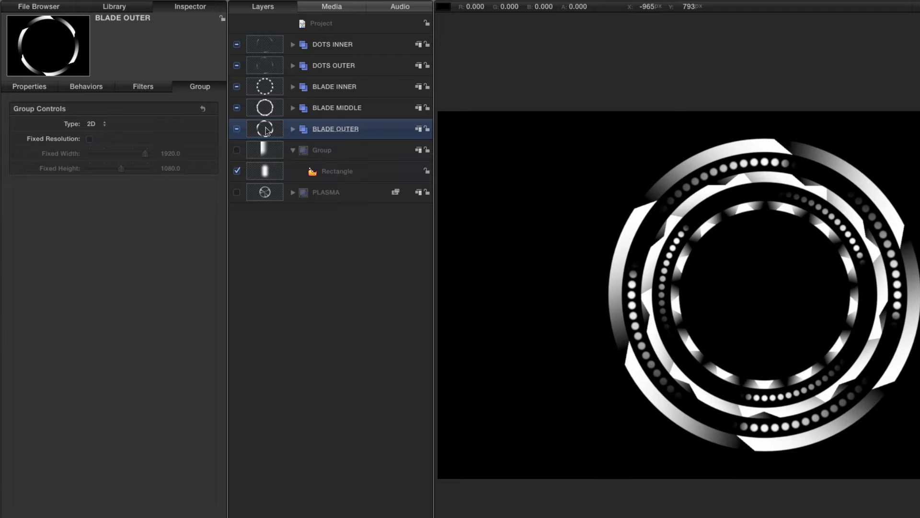
{"action": "key", "text": "super+d"}
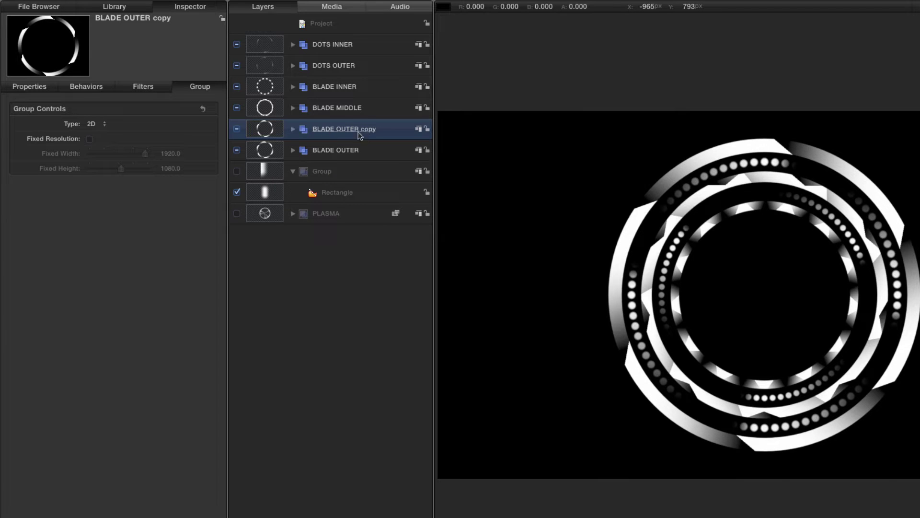
{"action": "double_click", "coordinate": [341, 129]}
{"action": "type", "text": "BLADE LOZ"}
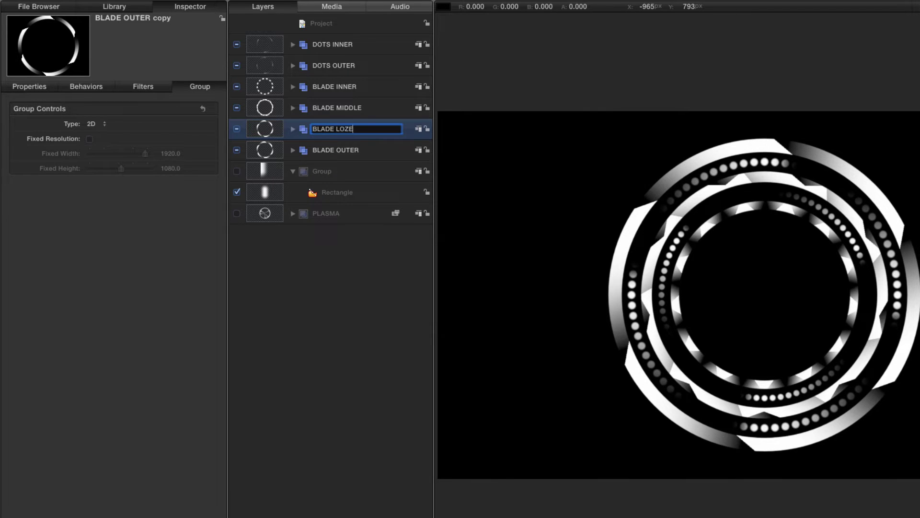
{"action": "type", "text": "ENGES"}
{"action": "key", "text": "Return"}
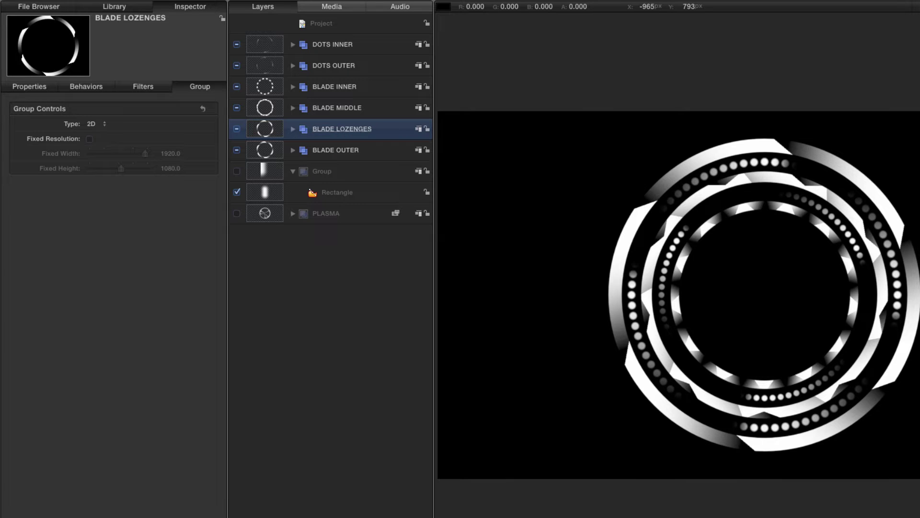
Move the BLADE LOZENGES group above all other groups and scale it down to 47%
{"action": "key", "text": "super+shift+bracketright"}
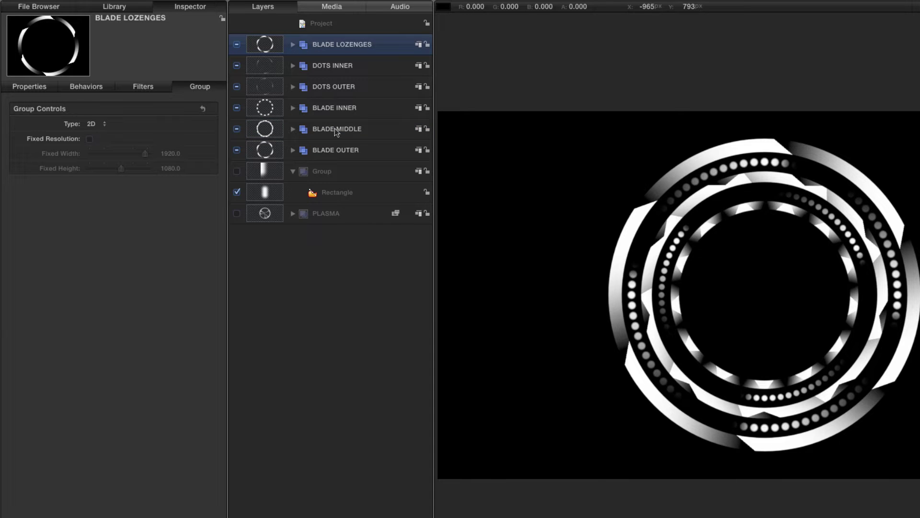
{"action": "left_click", "coordinate": [293, 45]}
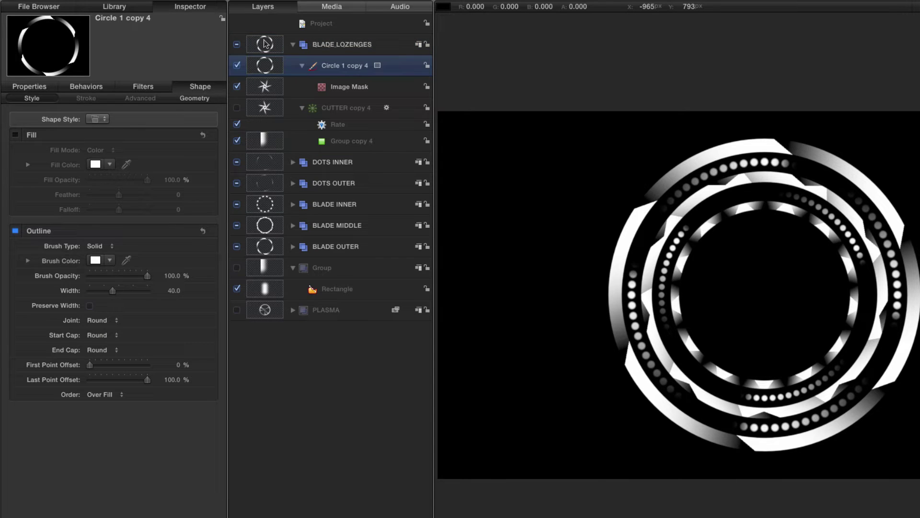
{"action": "left_click", "coordinate": [48, 87]}
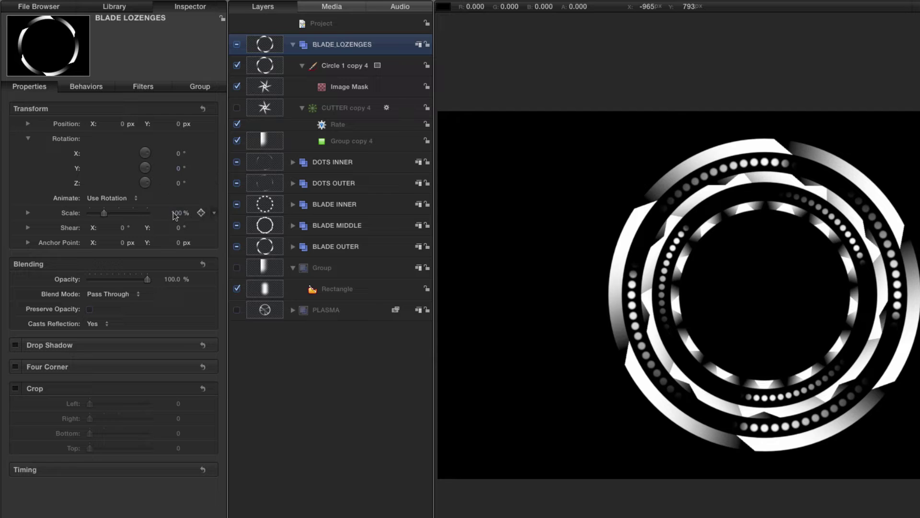
{"action": "mouse_move", "coordinate": [177, 213]}
{"action": "left_mouse_down"}
{"action": "mouse_move", "coordinate": [160, 213]}
{"action": "mouse_move", "coordinate": [177, 213]}
{"action": "left_mouse_up"}
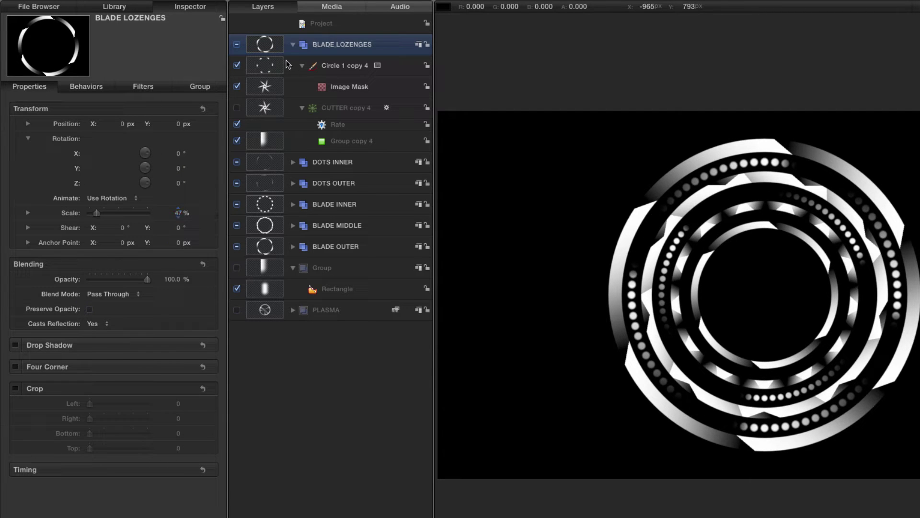
Set the outline width of Circle 1 copy 4 in BLADE LOZENGES to 101
{"action": "left_click", "coordinate": [263, 68]}
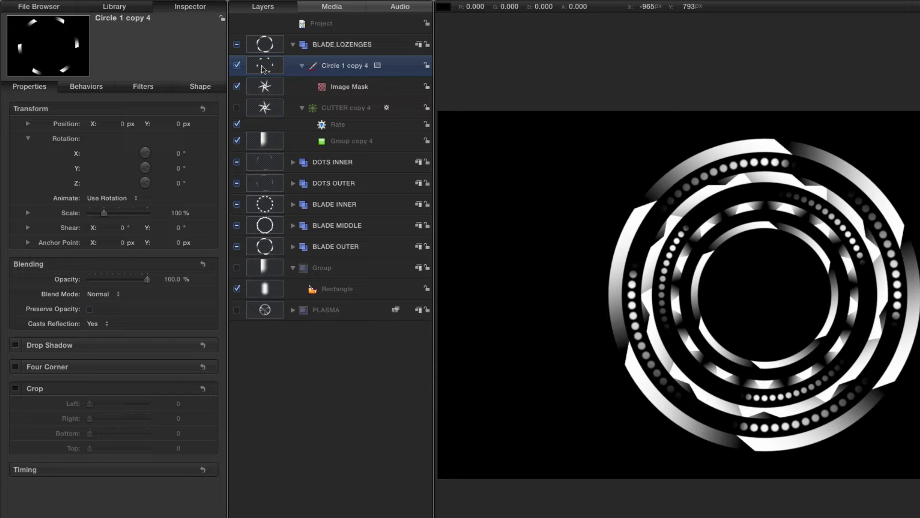
{"action": "left_click", "coordinate": [199, 87]}
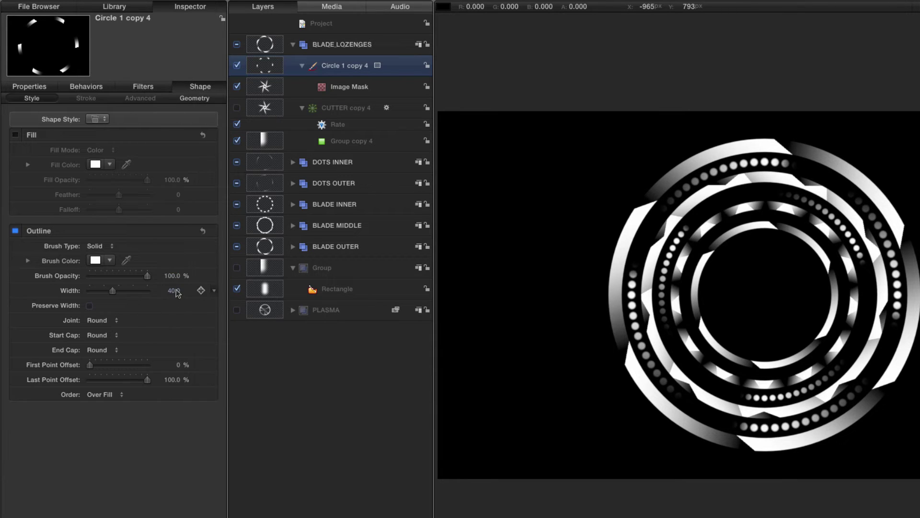
{"action": "left_click_drag", "start_coordinate": [174, 290], "coordinate": [203, 291]}
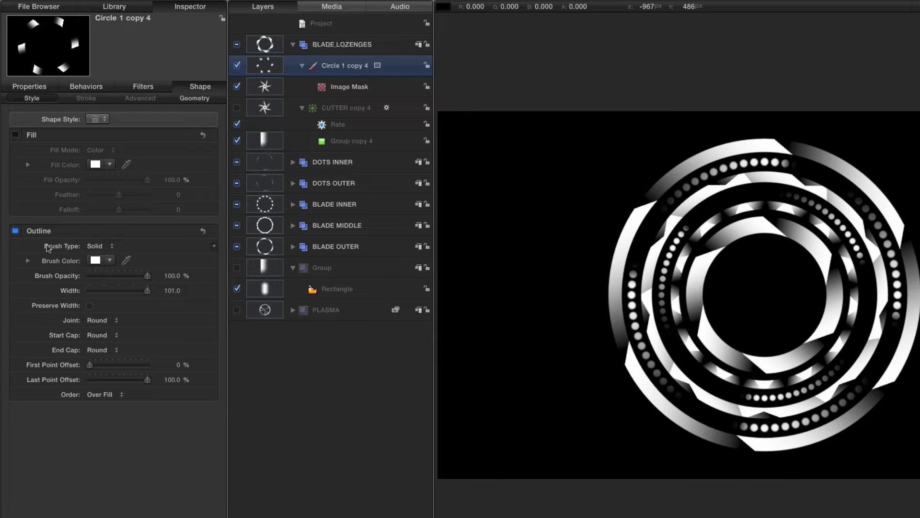
Give Circle 1 copy 4 an Airbrush outline with the white brush profile stop at 87.74% and spacing at 115.99%
{"action": "left_click", "coordinate": [98, 246]}
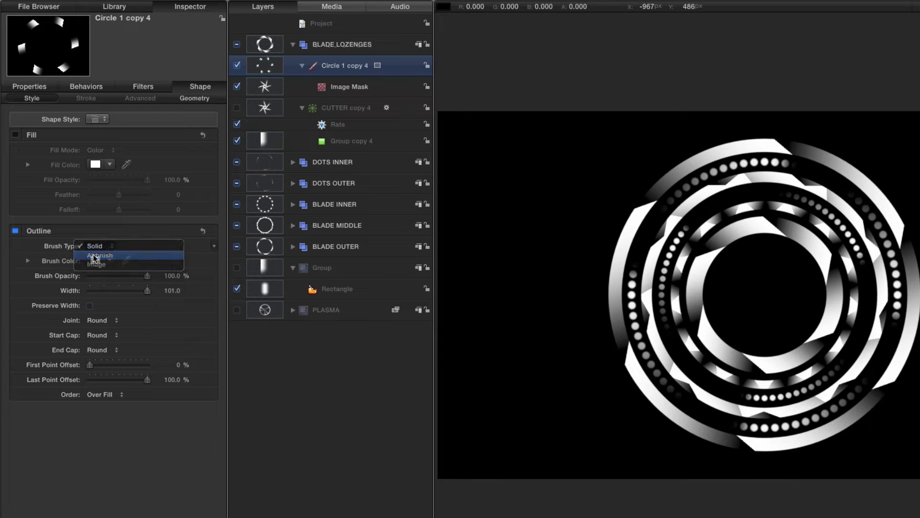
{"action": "left_click", "coordinate": [95, 258]}
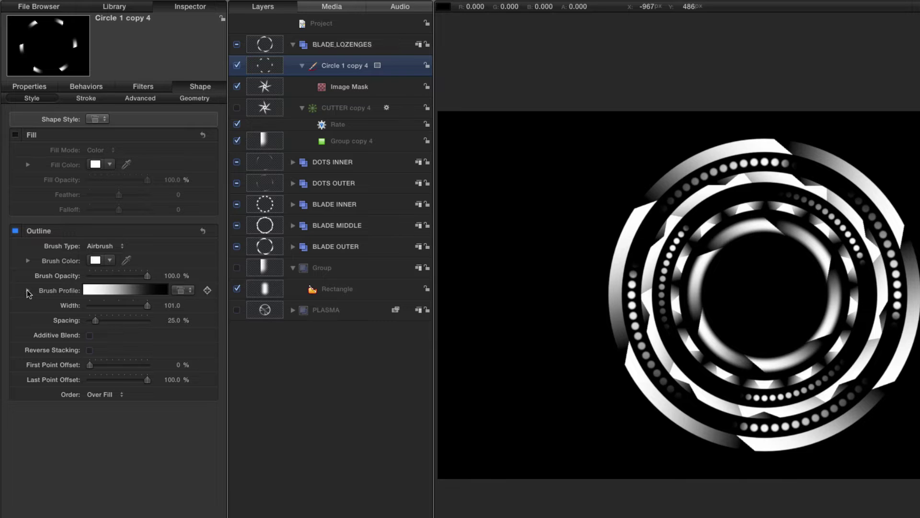
{"action": "left_click", "coordinate": [28, 289]}
{"action": "mouse_move", "coordinate": [14, 305]}
{"action": "left_mouse_down"}
{"action": "mouse_move", "coordinate": [187, 309]}
{"action": "mouse_move", "coordinate": [176, 309]}
{"action": "left_mouse_up"}
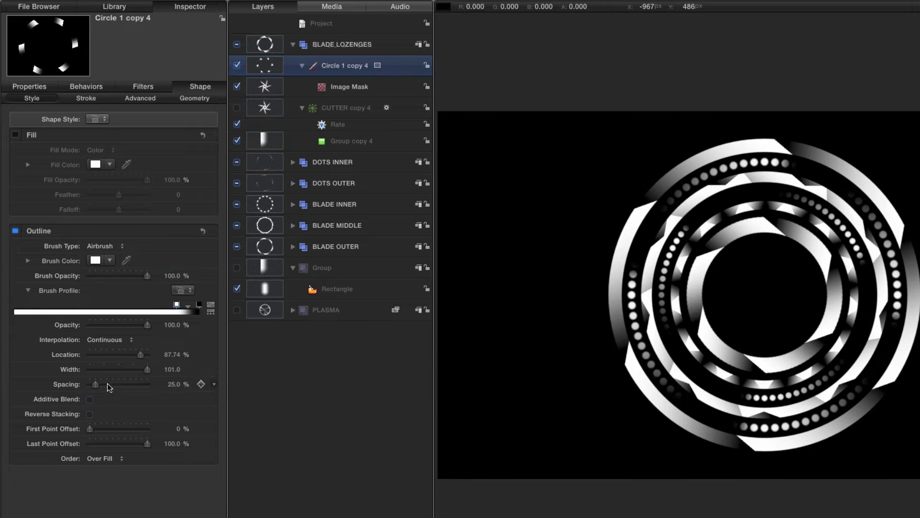
{"action": "left_click_drag", "start_coordinate": [95, 384], "coordinate": [124, 386]}
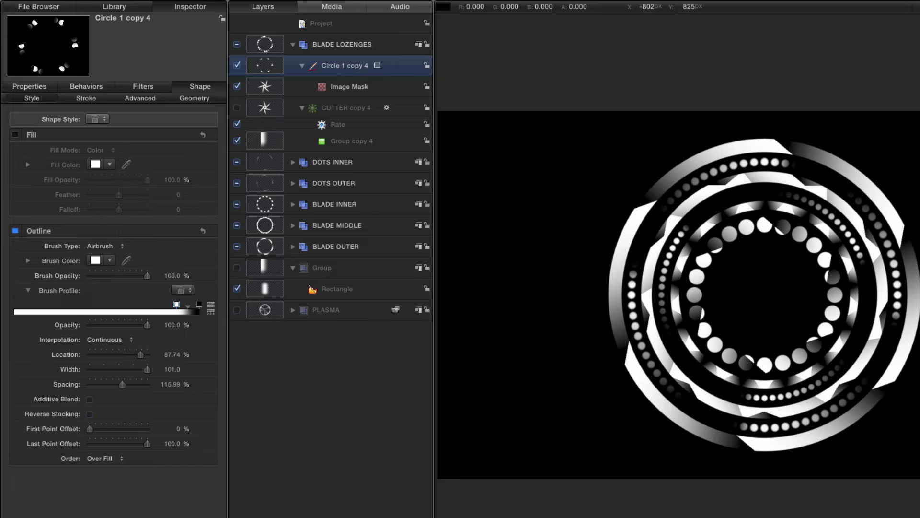
Disable the Image Mask on Circle 1 copy 4 and duplicate the circle as Circle CUTTER
{"action": "left_click", "coordinate": [237, 86]}
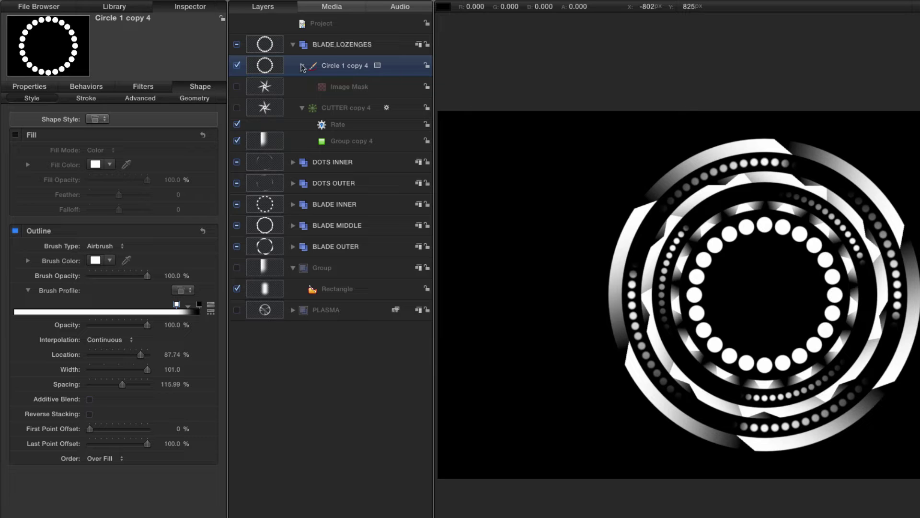
{"action": "key", "text": "super+d"}
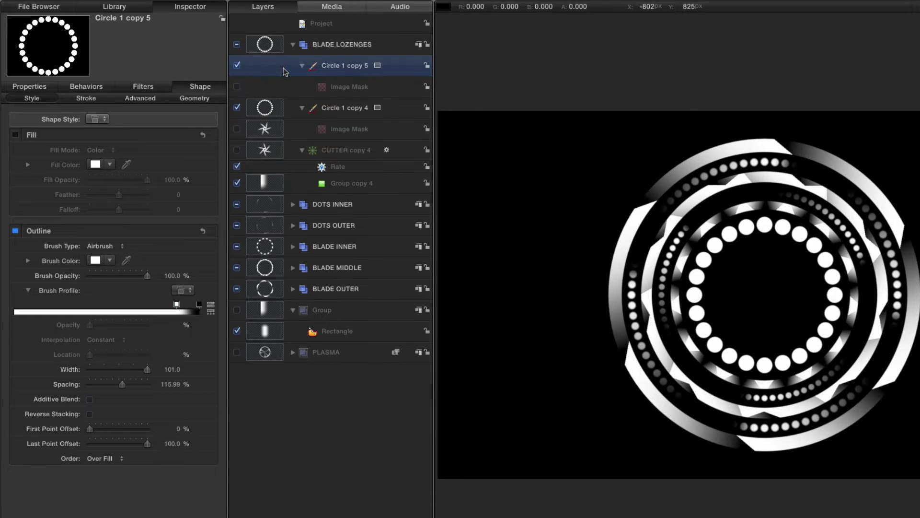
{"action": "double_click", "coordinate": [330, 66]}
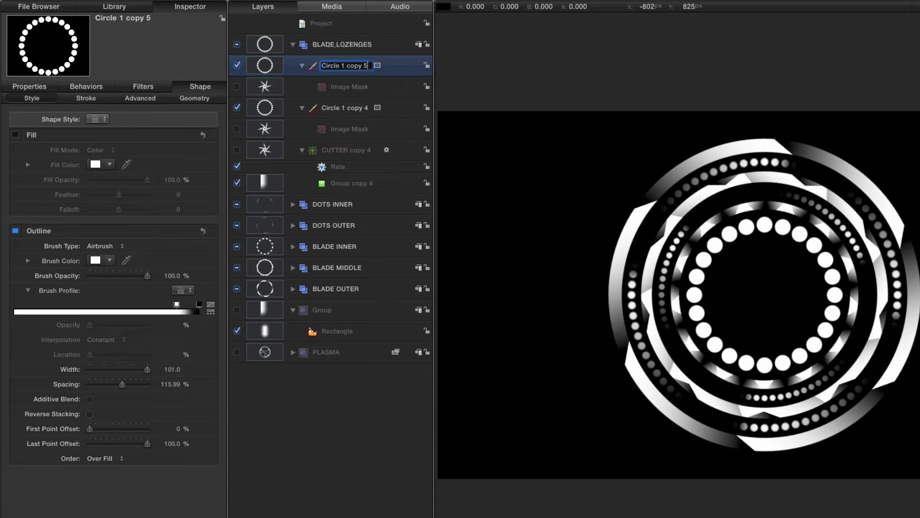
{"action": "type", "text": "CUTTER"}
{"action": "key", "text": "Return"}
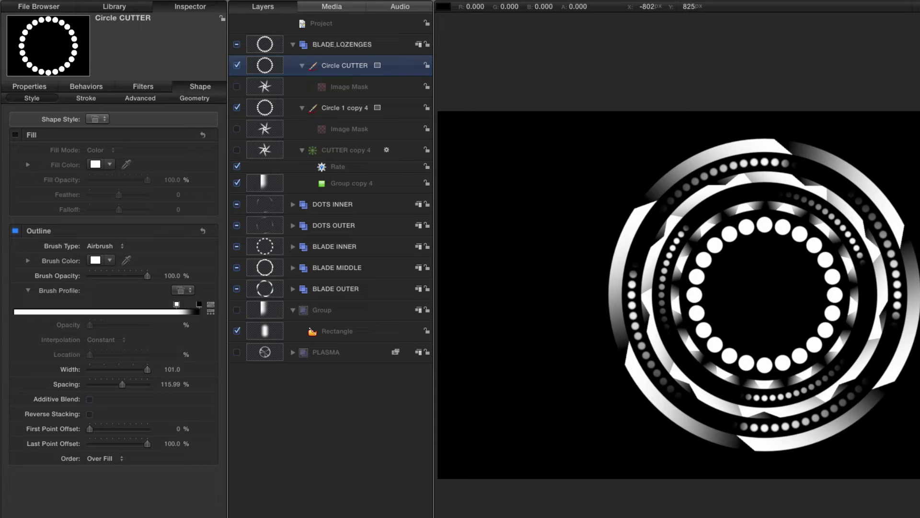
Delete the image mask from Circle CUTTER and rename Circle 1 copy 4 to Circle LOZENGES
{"action": "left_click", "coordinate": [269, 88]}
{"action": "key", "text": "BackSpace"}
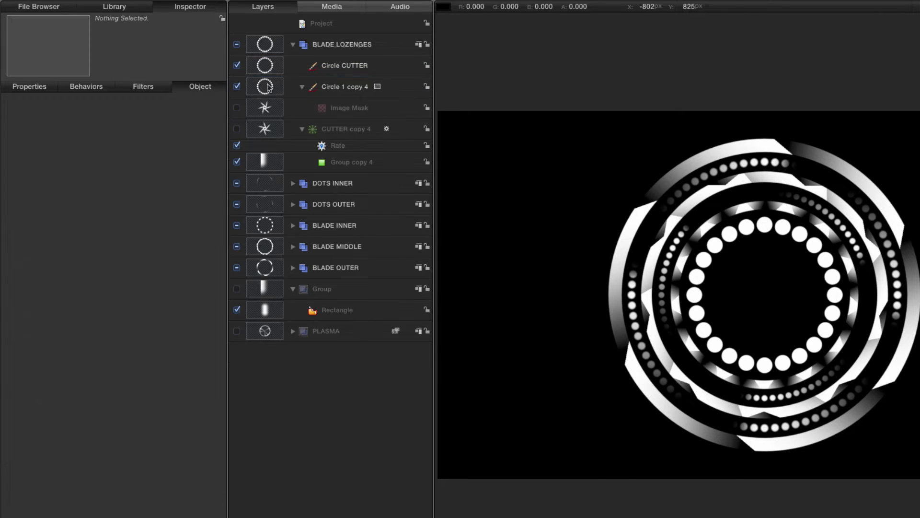
{"action": "left_click", "coordinate": [269, 87]}
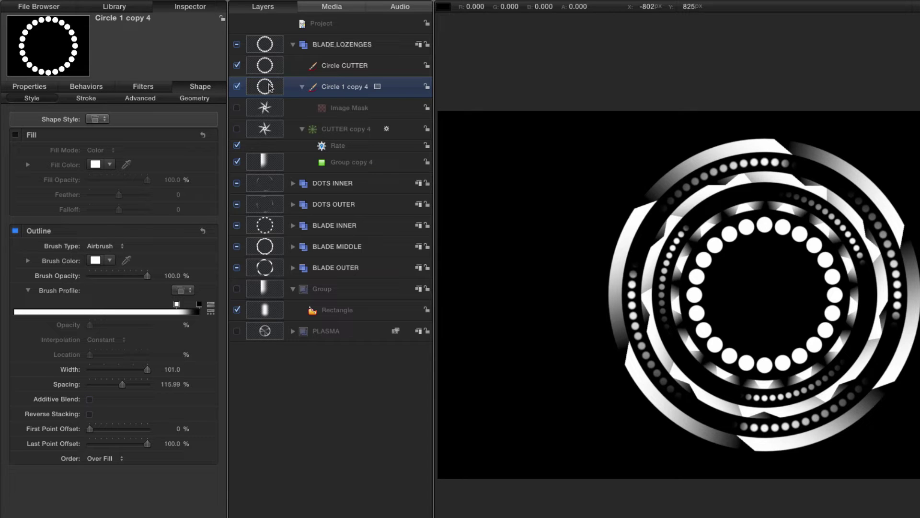
{"action": "double_click", "coordinate": [353, 88]}
{"action": "key", "text": "BackSpace"}
{"action": "type", "text": "LOZENGES"}
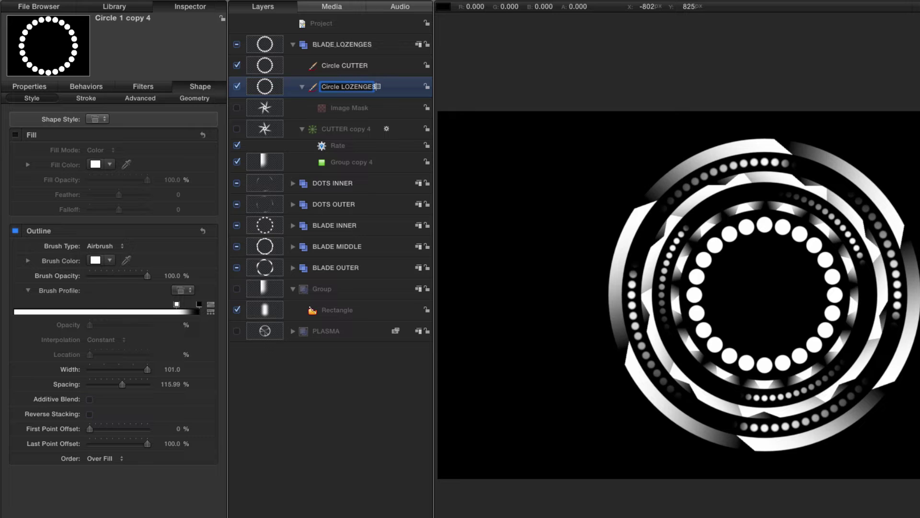
{"action": "key", "text": "Return"}
Add a new image mask to Circle LOZENGES with Circle CUTTER as its source
{"action": "left_click_drag", "start_coordinate": [435, 133], "coordinate": [465, 135]}
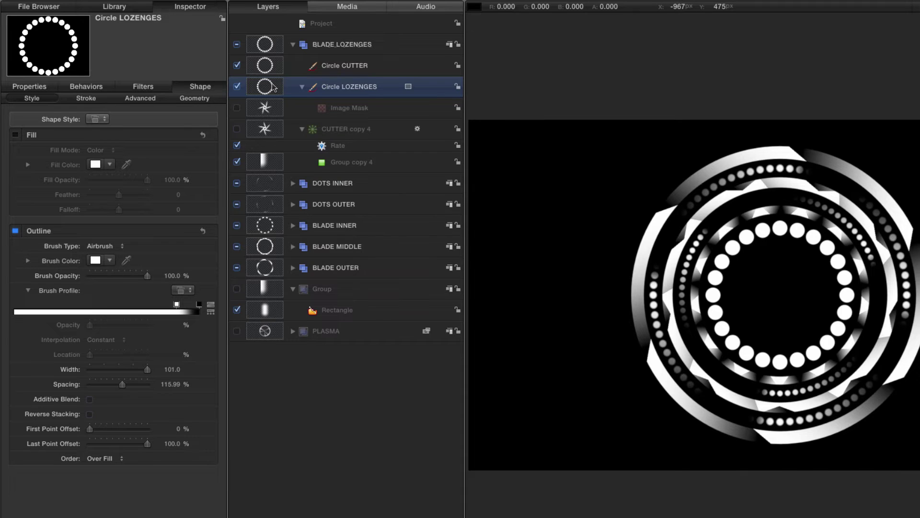
{"action": "key", "text": "super+shift+m"}
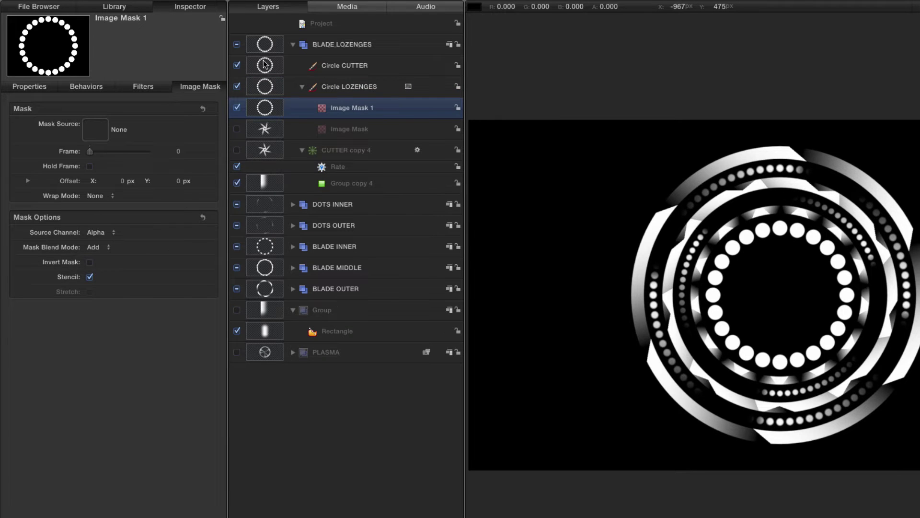
{"action": "left_click_drag", "start_coordinate": [264, 64], "coordinate": [318, 107]}
Change the Circle CUTTER outline to a Solid brush and reduce its width to 58
{"action": "left_click", "coordinate": [263, 65]}
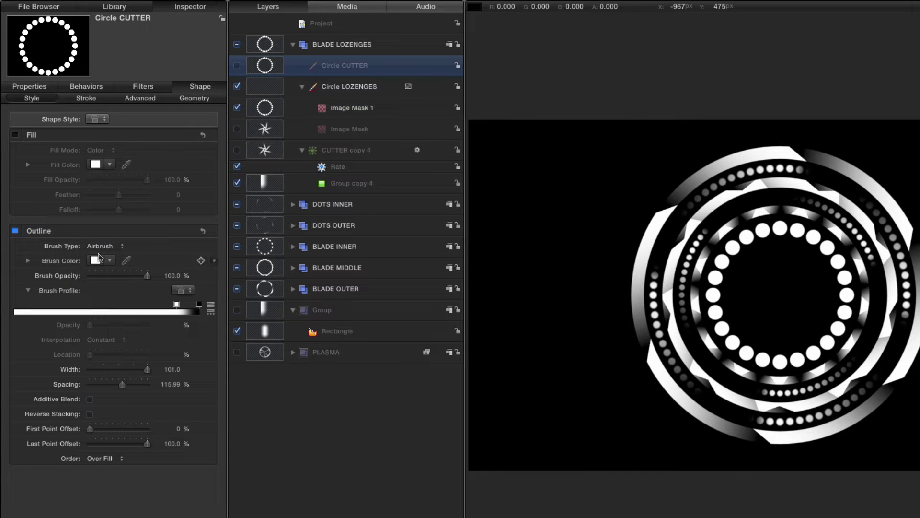
{"action": "left_click", "coordinate": [124, 247]}
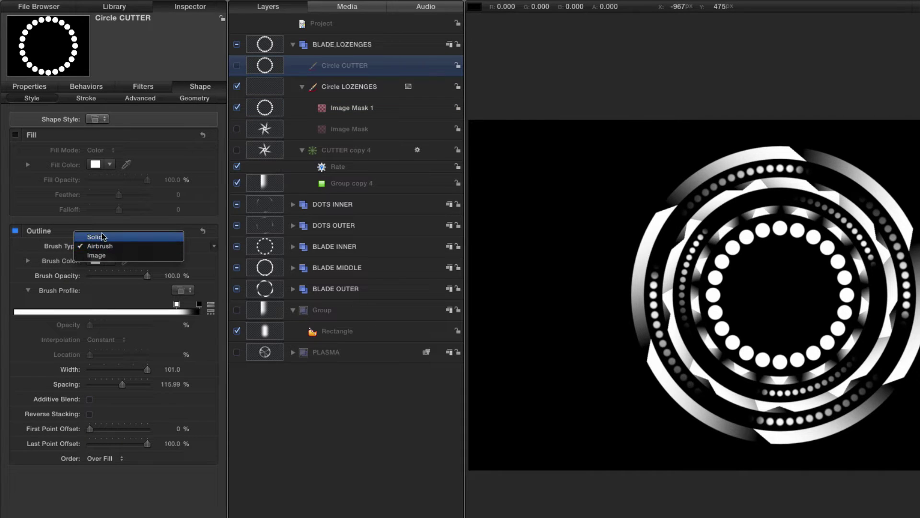
{"action": "left_click", "coordinate": [102, 235]}
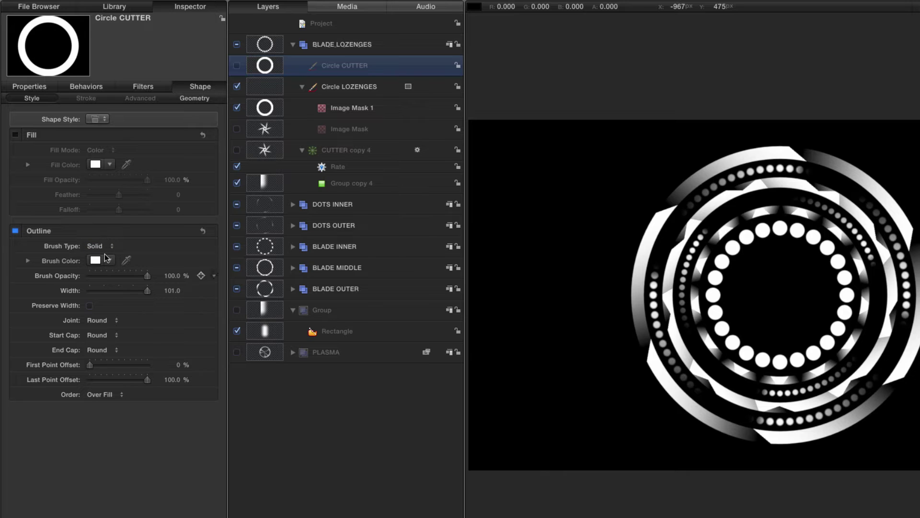
{"action": "left_click_drag", "start_coordinate": [148, 291], "coordinate": [130, 289]}
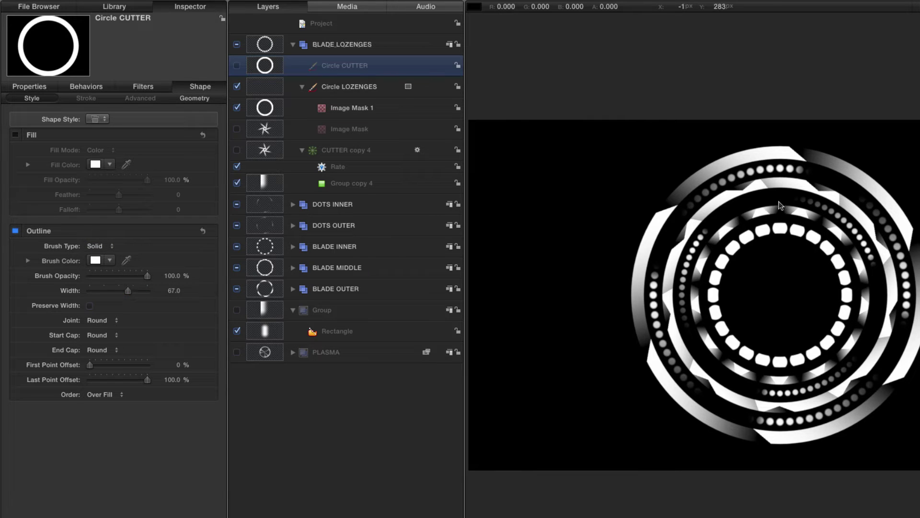
{"action": "left_click_drag", "start_coordinate": [765, 290], "coordinate": [842, 325]}
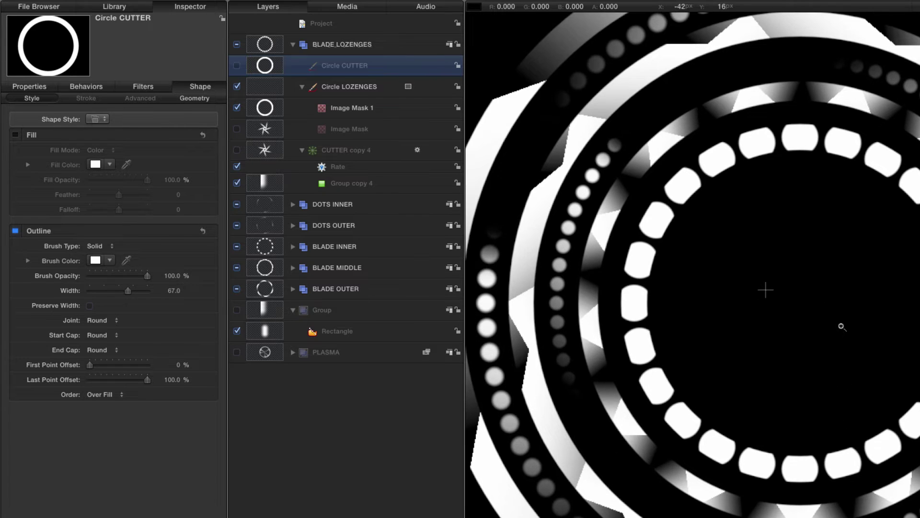
{"action": "left_click_drag", "start_coordinate": [170, 295], "coordinate": [165, 294]}
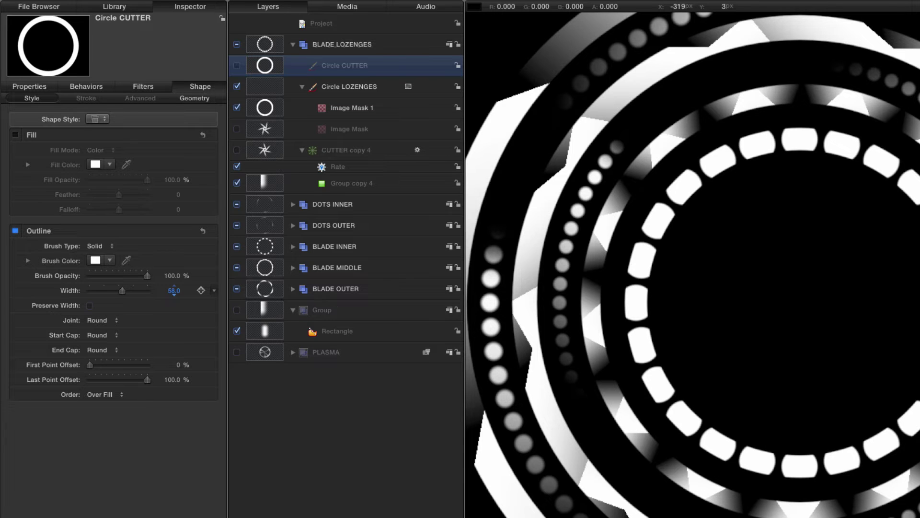
Increase the airbrush width of Circle LOZENGES to make fewer, longer lozenge segments
{"action": "left_click", "coordinate": [663, 193]}
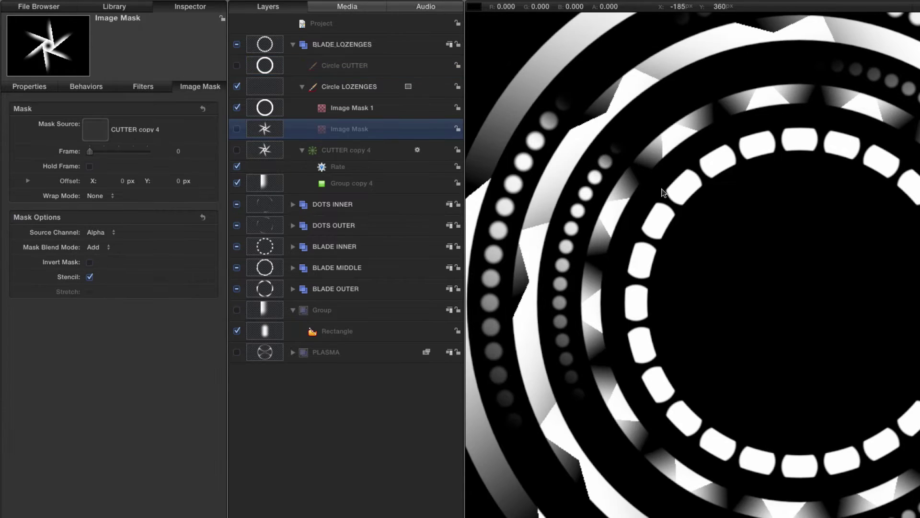
{"action": "left_click", "coordinate": [266, 85]}
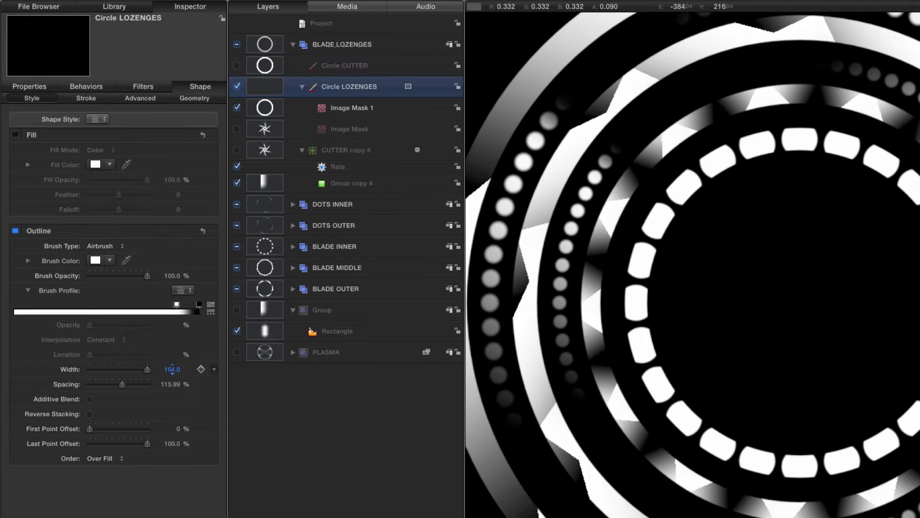
{"action": "left_click_drag", "start_coordinate": [172, 368], "coordinate": [172, 368]}
Widen the Circle CUTTER outline to 101 to make the lozenges taller
{"action": "left_click", "coordinate": [268, 66]}
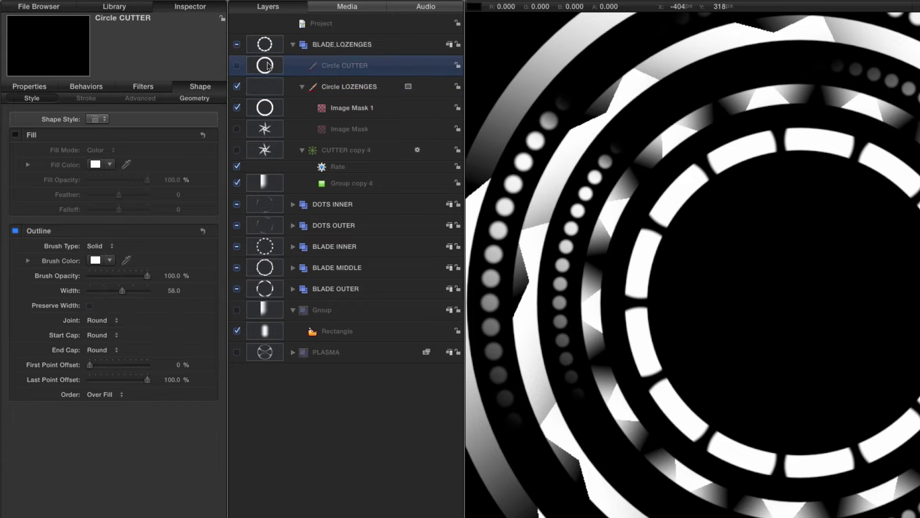
{"action": "left_click_drag", "start_coordinate": [174, 290], "coordinate": [172, 290]}
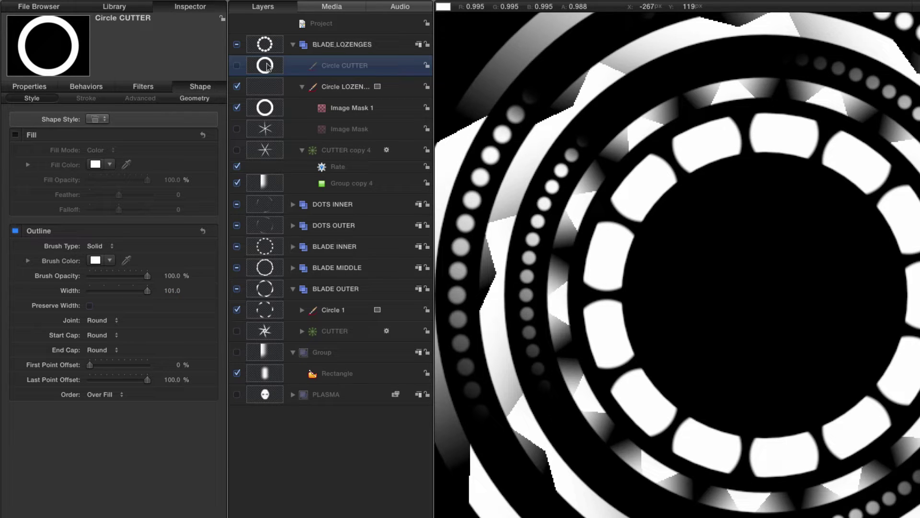
Select the disabled original Image Mask under Circle LOZENGES
{"action": "left_click", "coordinate": [263, 132]}
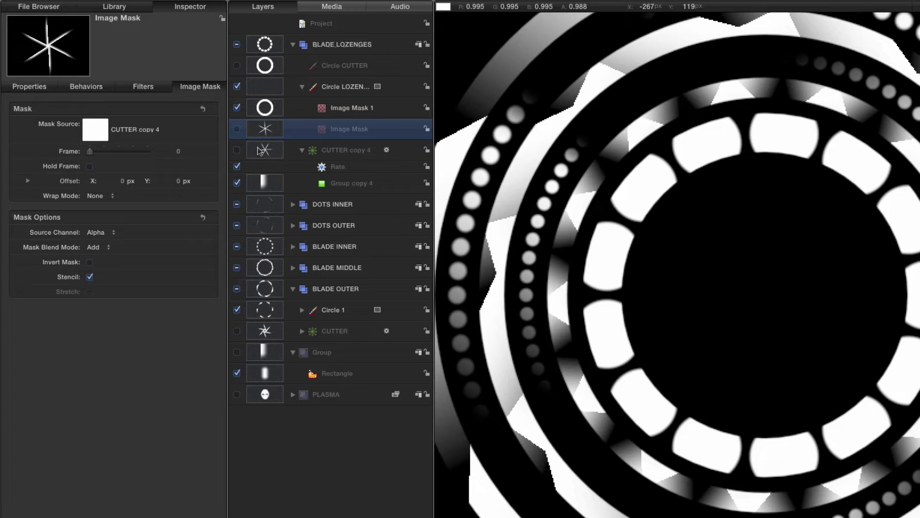
Move the Rate behavior from CUTTER copy 4 onto the BLADE LOZENGES group, and delete the CUTTER copy 4 replicator
{"action": "left_click", "coordinate": [319, 168]}
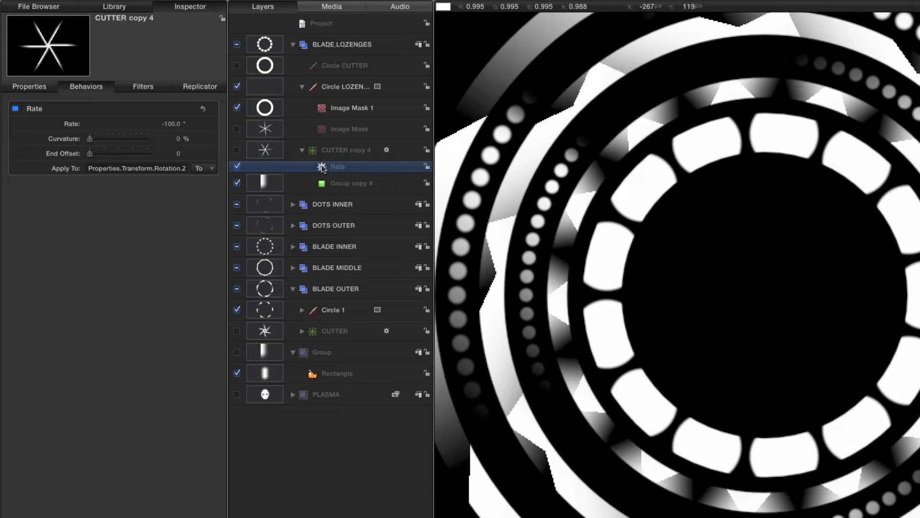
{"action": "left_click_drag", "start_coordinate": [323, 169], "coordinate": [316, 58]}
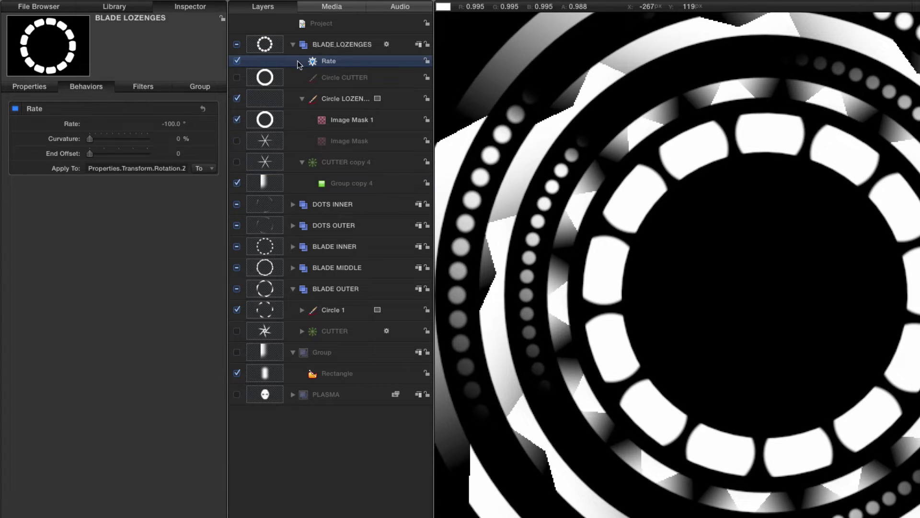
{"action": "left_click", "coordinate": [261, 162]}
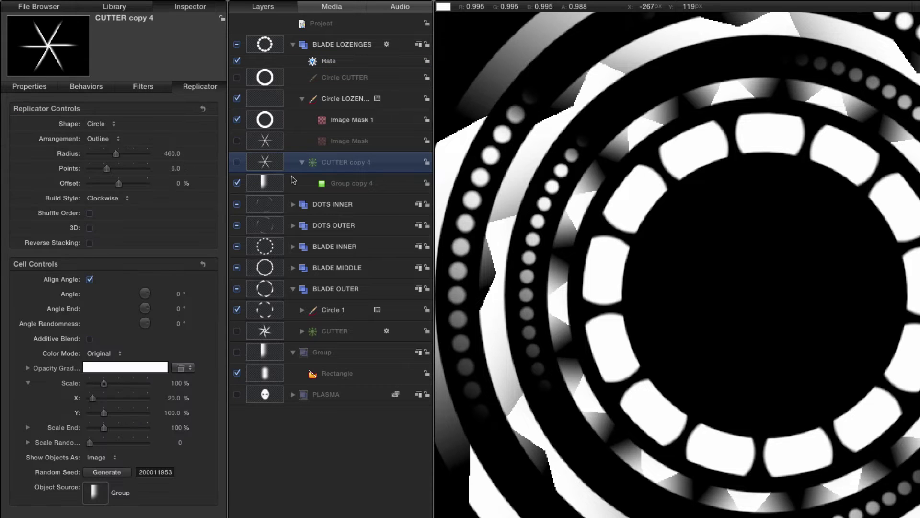
{"action": "key", "text": "Delete"}
Move the disabled Image Mask above Image Mask 1 and set its mask blend mode to Subtract
{"action": "left_click", "coordinate": [266, 142]}
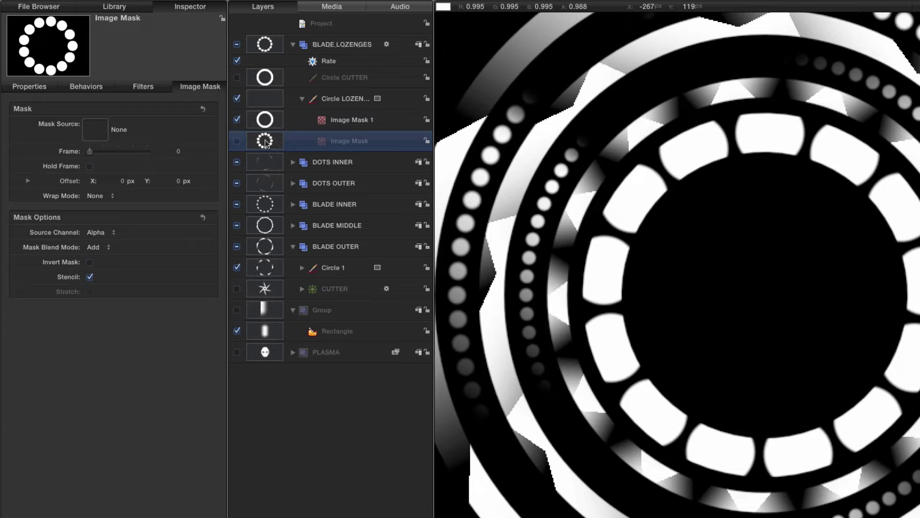
{"action": "key", "text": "super+bracketright"}
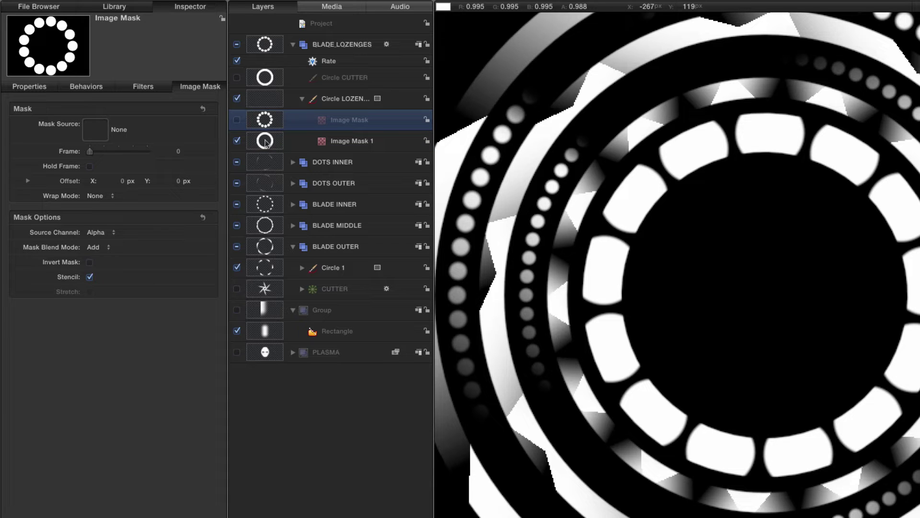
{"action": "left_click", "coordinate": [96, 248]}
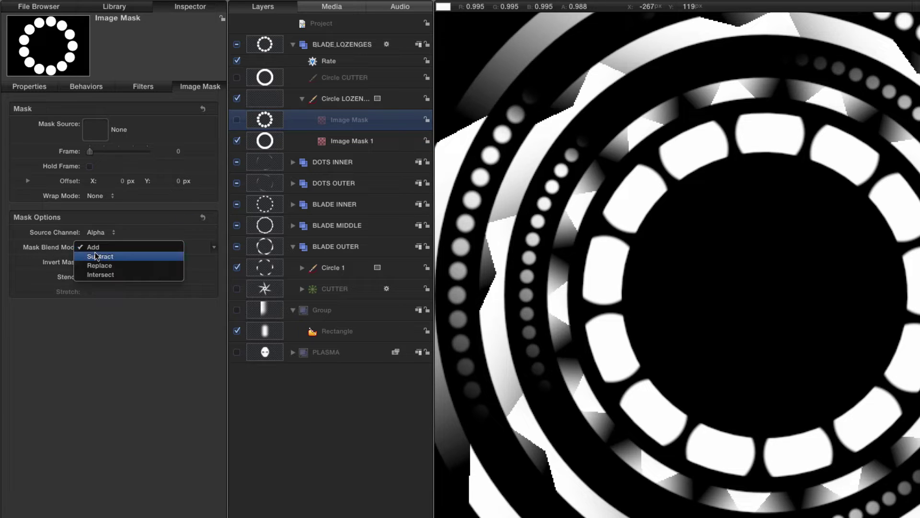
{"action": "left_click", "coordinate": [96, 255]}
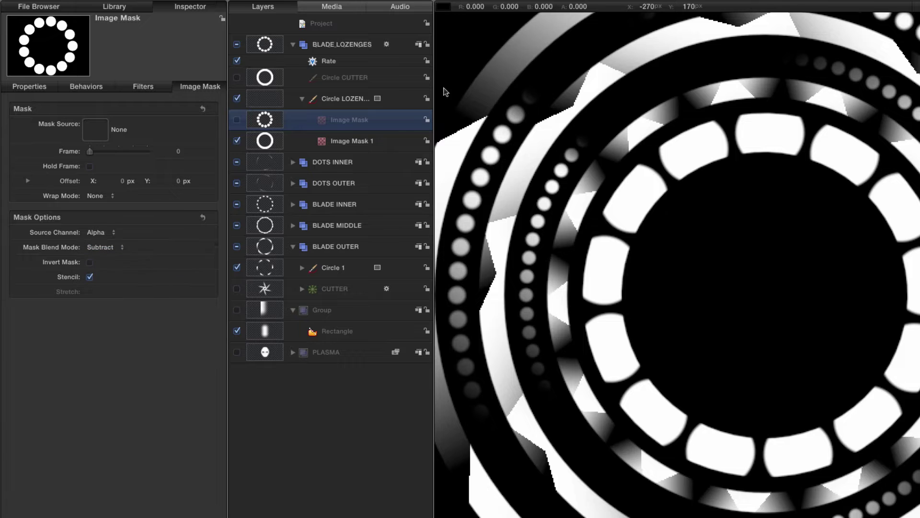
Duplicate the Circle CUTTER shape and rename the copy Circle DETAIL
{"action": "left_click", "coordinate": [268, 81]}
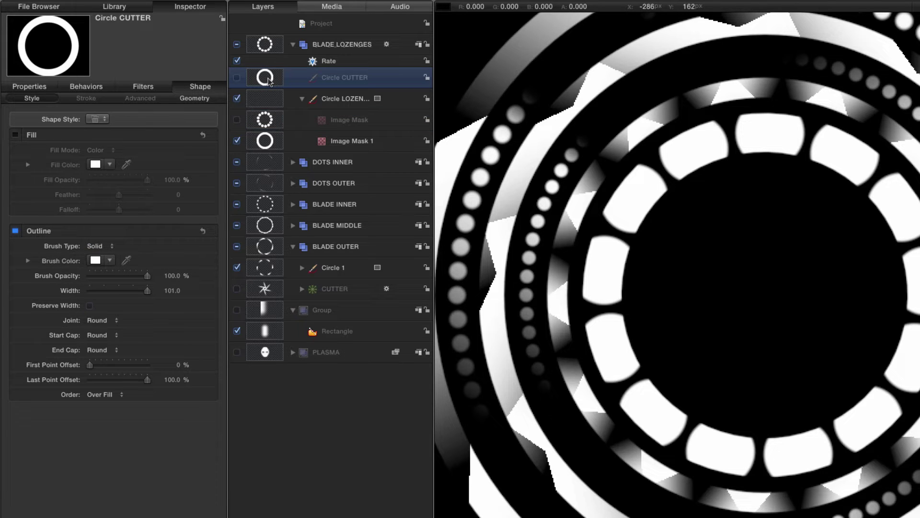
{"action": "key", "text": "super+d"}
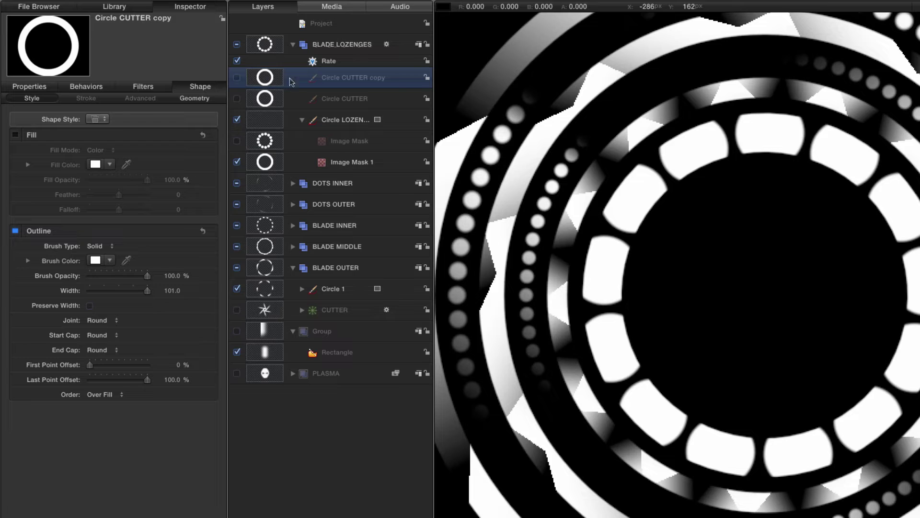
{"action": "double_click", "coordinate": [353, 77]}
{"action": "left_click_drag", "start_coordinate": [392, 80], "coordinate": [341, 79]}
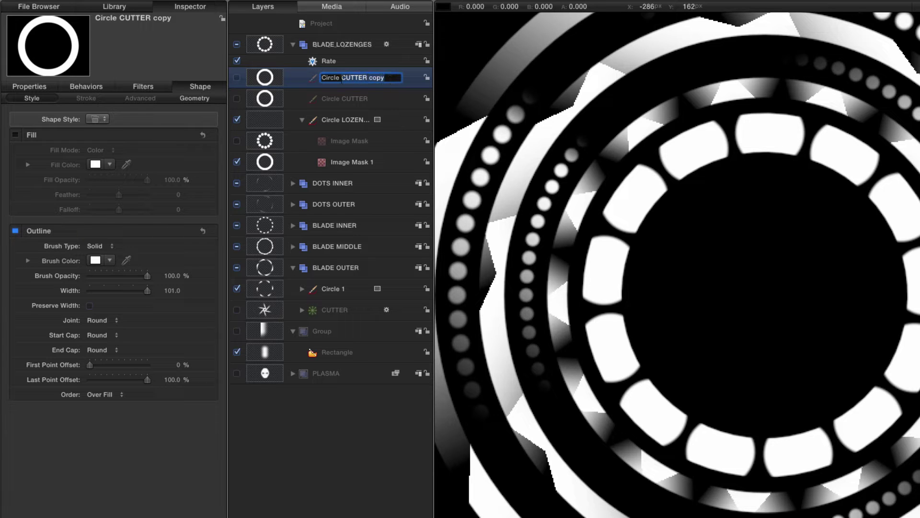
{"action": "type", "text": "DETAIL"}
{"action": "key", "text": "Return"}
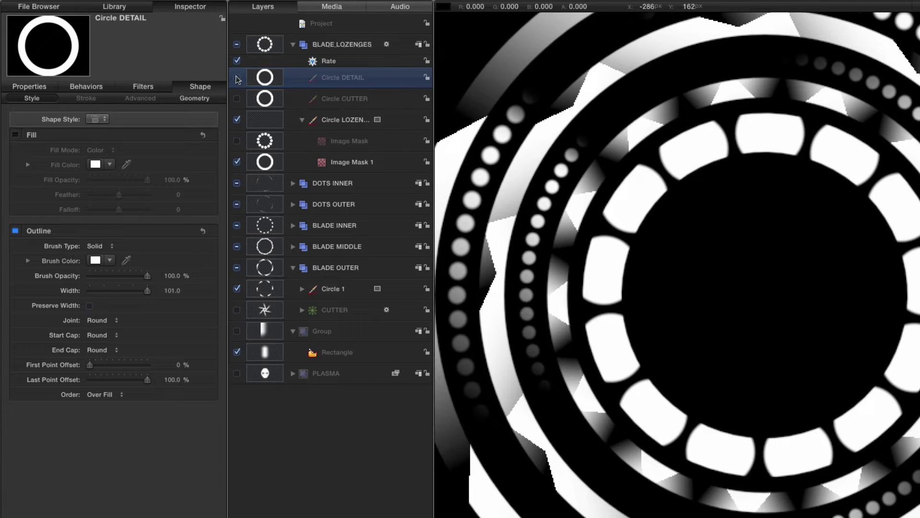
Make Circle DETAIL visible and set its outline's First Point Offset to 50% and Width to 150
{"action": "left_click", "coordinate": [237, 78]}
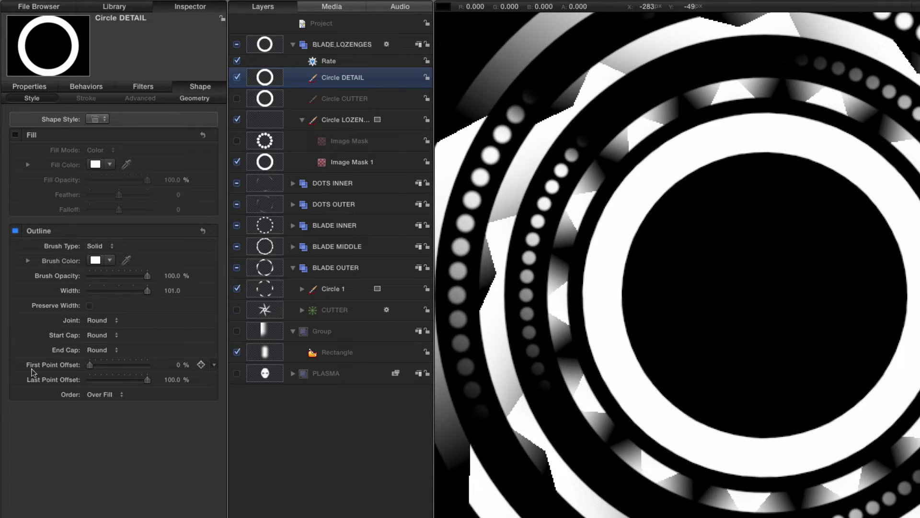
{"action": "left_click", "coordinate": [180, 366]}
{"action": "type", "text": "50"}
{"action": "key", "text": "Return"}
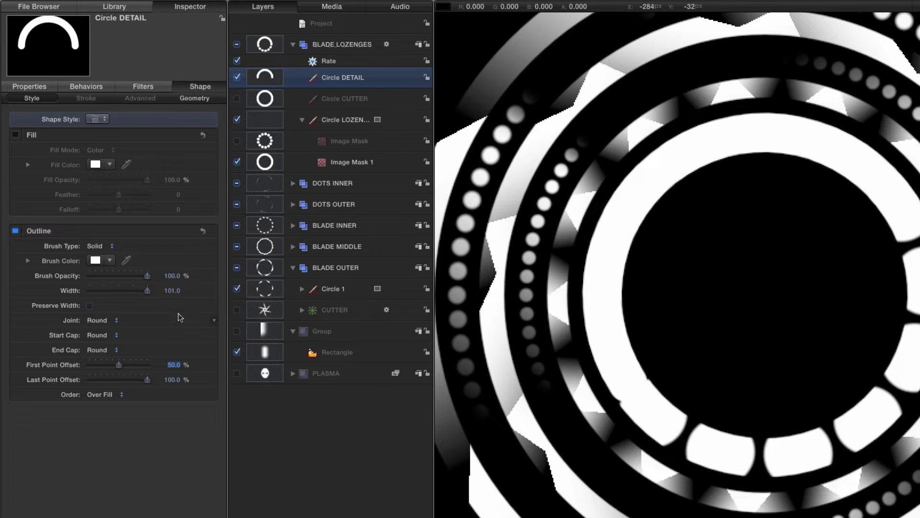
{"action": "left_click", "coordinate": [173, 291]}
{"action": "type", "text": "150"}
{"action": "key", "text": "Return"}
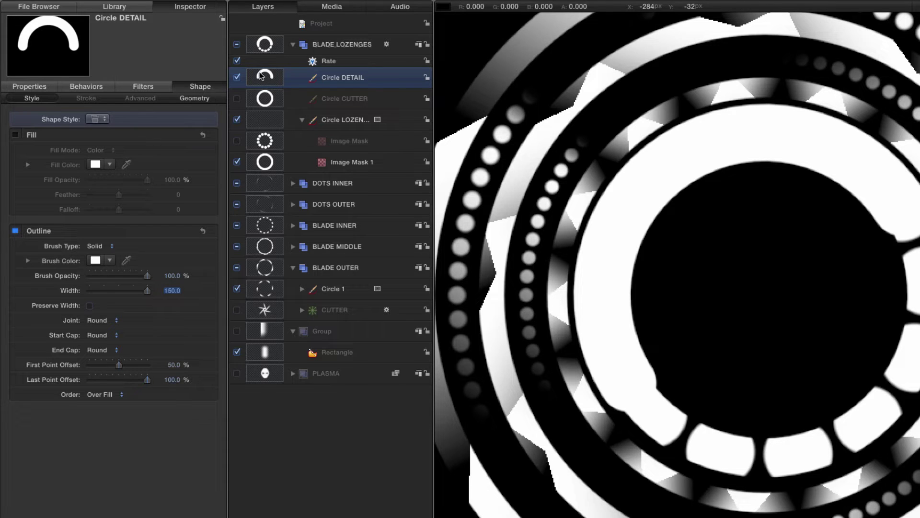
Assign Circle DETAIL as the source of the lozenges' subtracting Image Mask and enable that mask
{"action": "left_click_drag", "start_coordinate": [262, 76], "coordinate": [321, 142]}
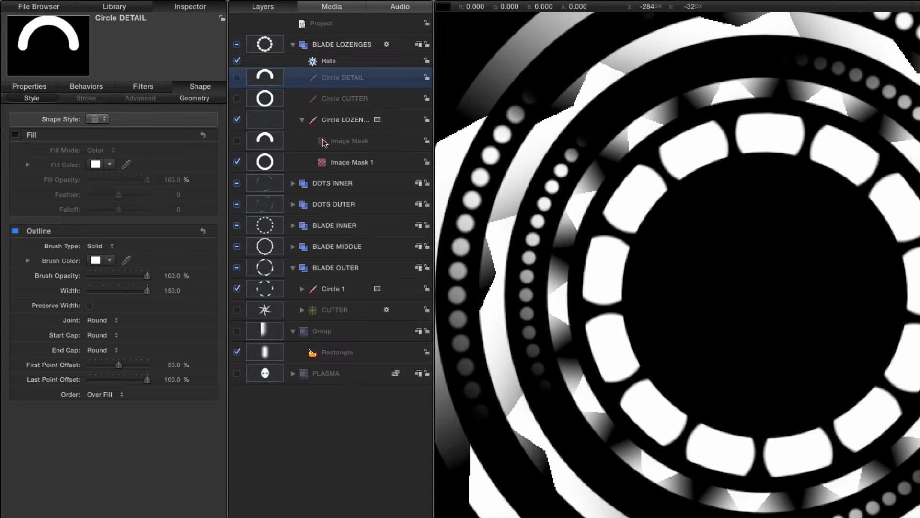
{"action": "left_click", "coordinate": [236, 140]}
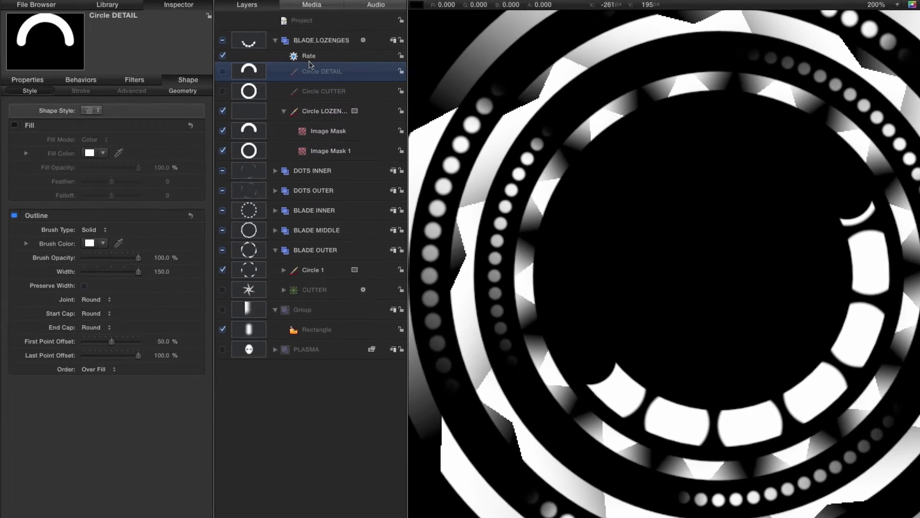
Apply a Radial Blur filter to Circle DETAIL and set its angle to 120°
{"action": "key", "text": "super+2"}
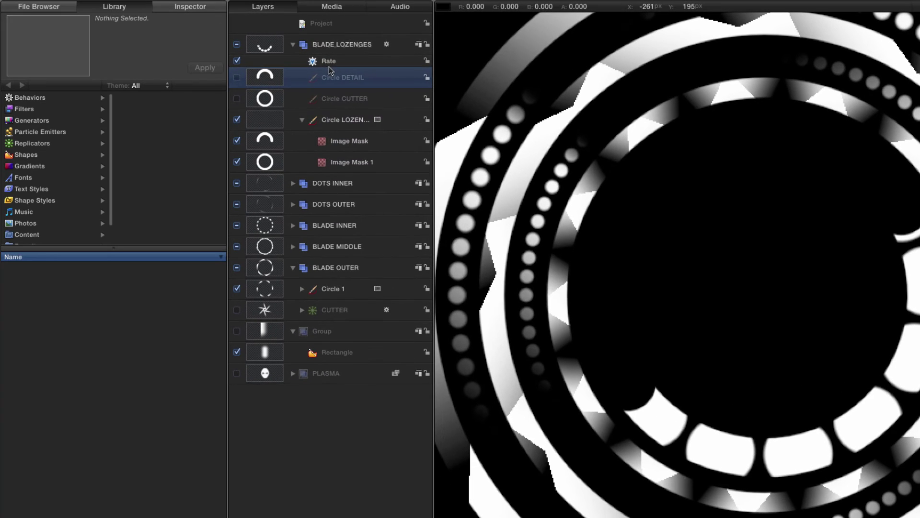
{"action": "left_click", "coordinate": [21, 109]}
{"action": "left_click", "coordinate": [134, 108]}
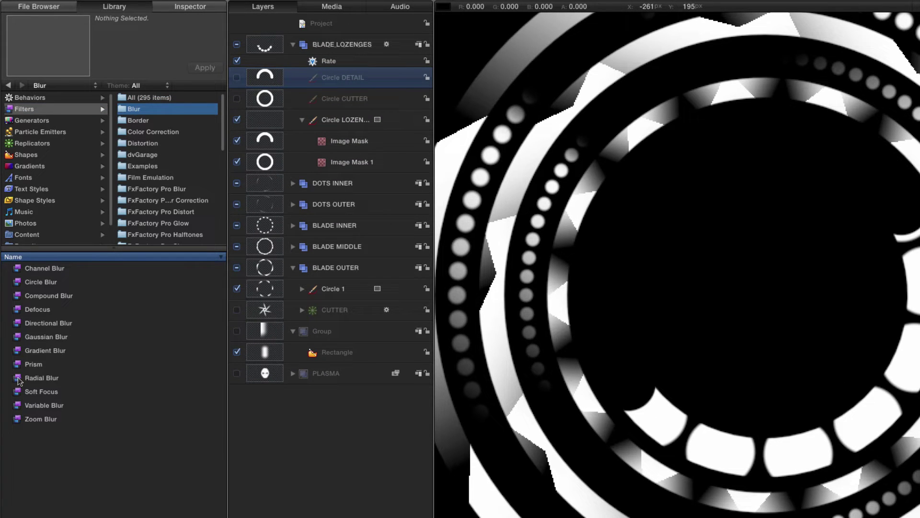
{"action": "left_click_drag", "start_coordinate": [20, 378], "coordinate": [266, 78]}
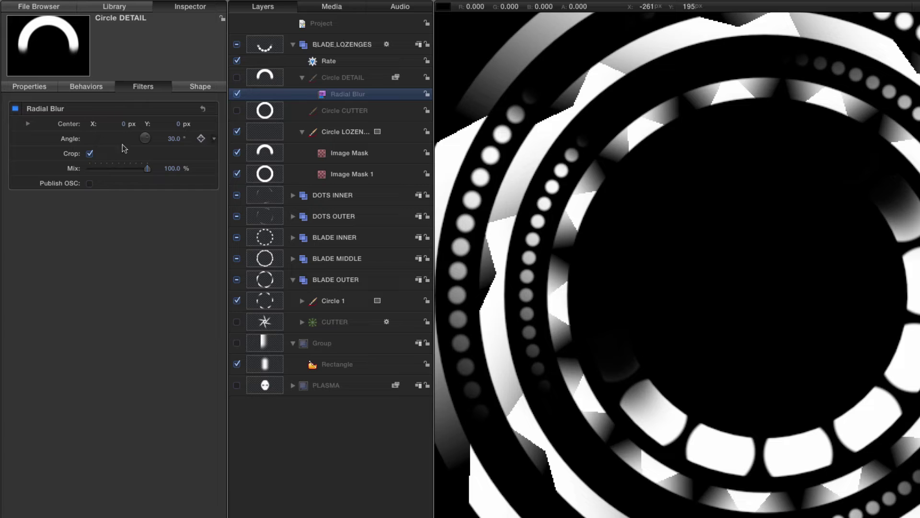
{"action": "left_click", "coordinate": [173, 138]}
{"action": "type", "text": "120"}
{"action": "key", "text": "Return"}
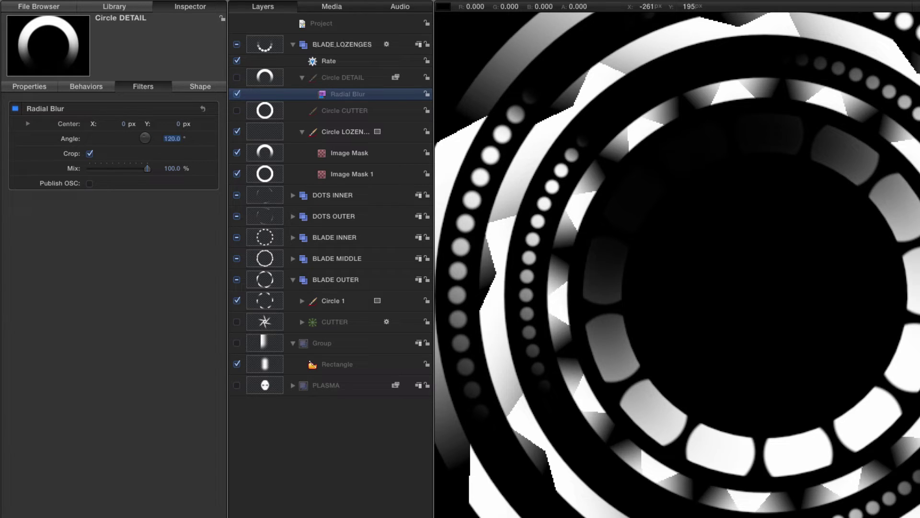
Lower Circle DETAIL's outline brush opacity, trying 90% before setting it to 95%
{"action": "left_click", "coordinate": [200, 87]}
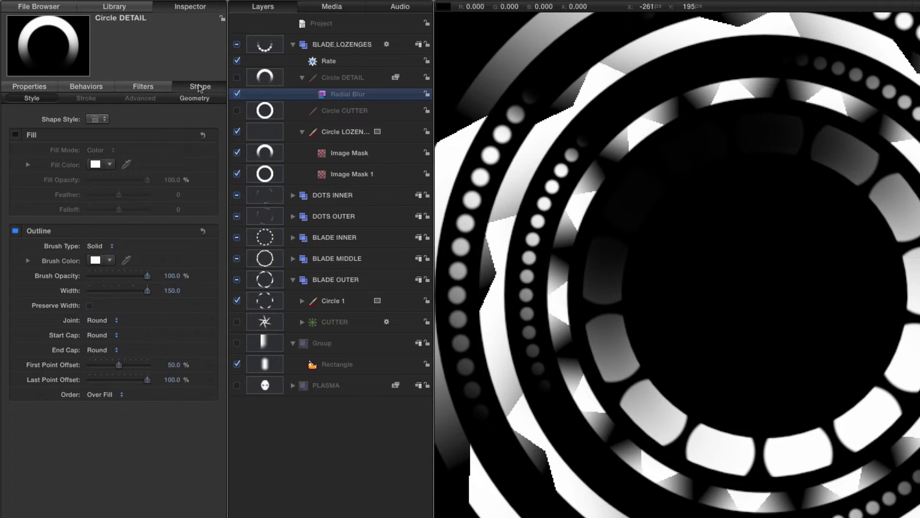
{"action": "left_click", "coordinate": [172, 276]}
{"action": "type", "text": "90"}
{"action": "key", "text": "Return"}
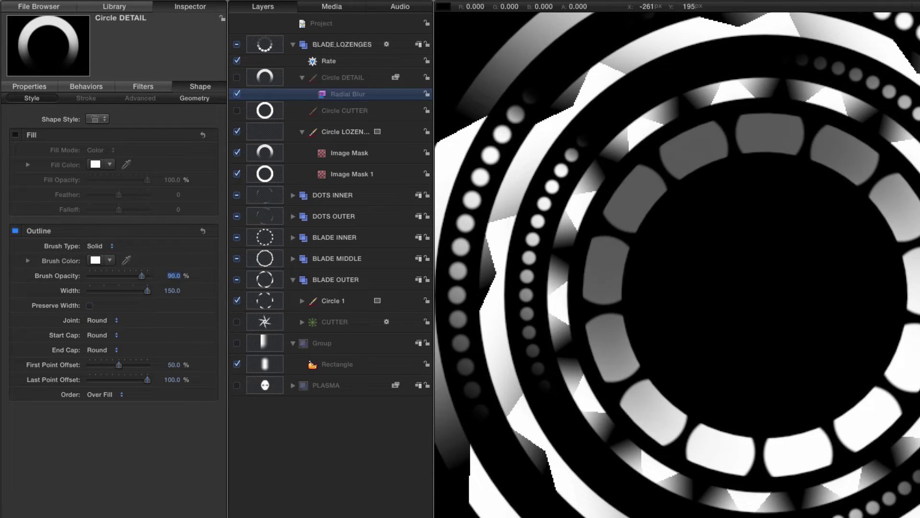
{"action": "type", "text": "95"}
{"action": "key", "text": "Return"}
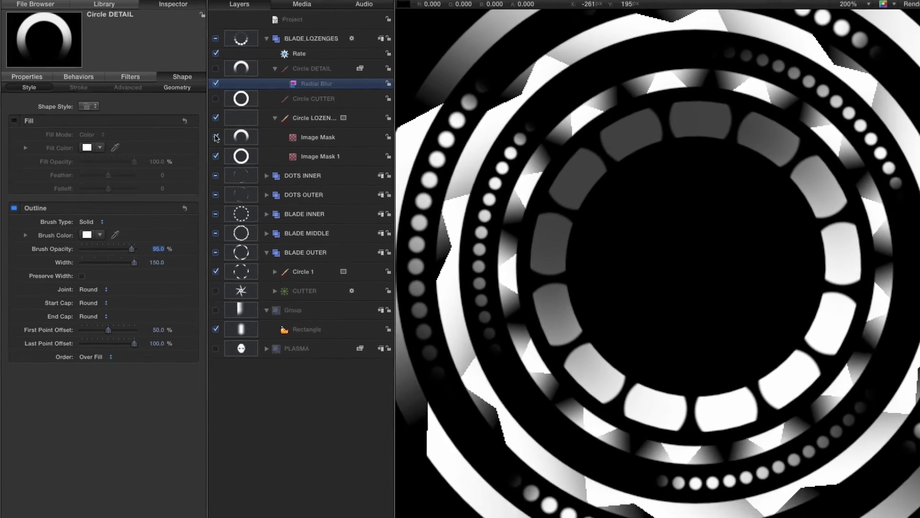
Check the effect of the Image Mask on the lozenges and play the animation from the start
{"action": "left_click", "coordinate": [236, 153]}
{"action": "left_click", "coordinate": [199, 125]}
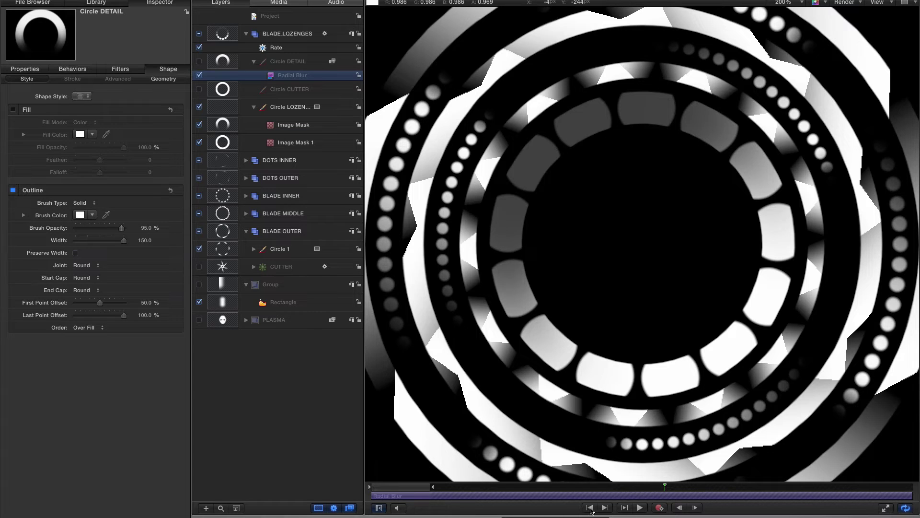
{"action": "left_click", "coordinate": [590, 508]}
{"action": "left_click", "coordinate": [638, 507]}
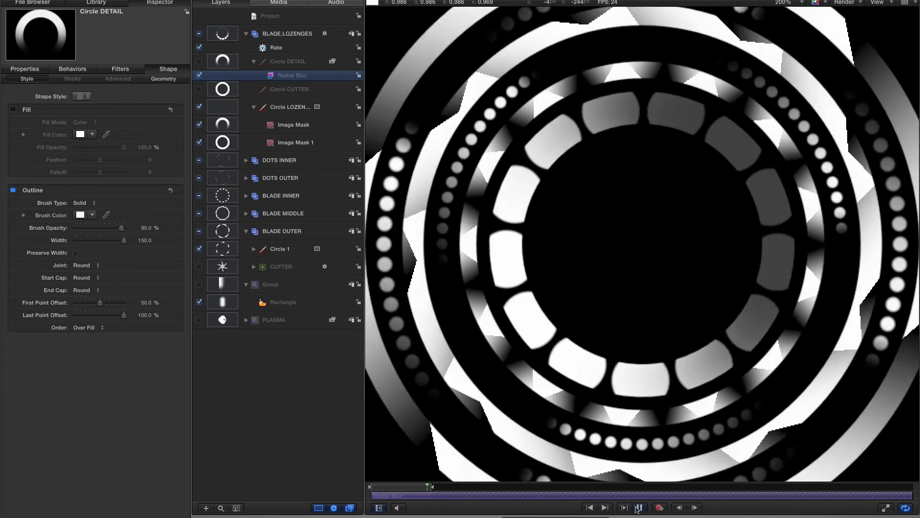
{"action": "left_click", "coordinate": [638, 508]}
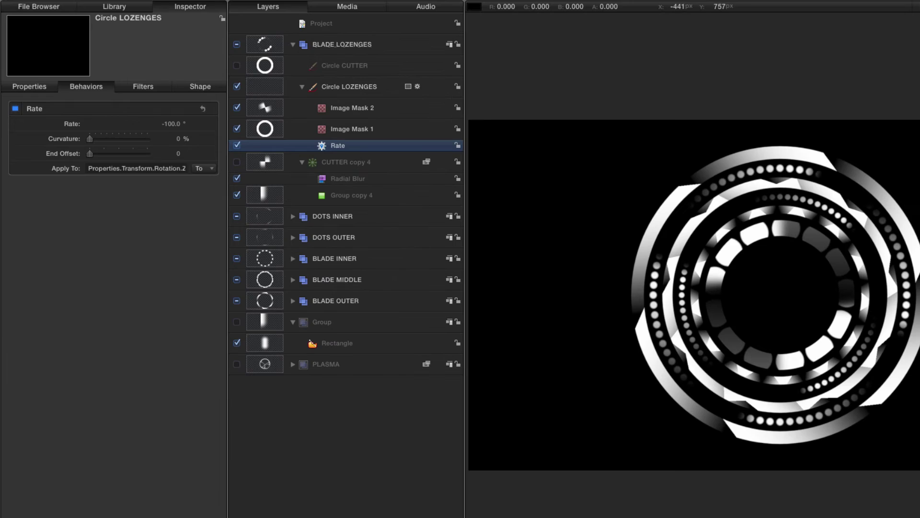
Create a new group at the top of the project and move all six BLADE and DOTS groups into it
{"action": "left_click", "coordinate": [293, 45]}
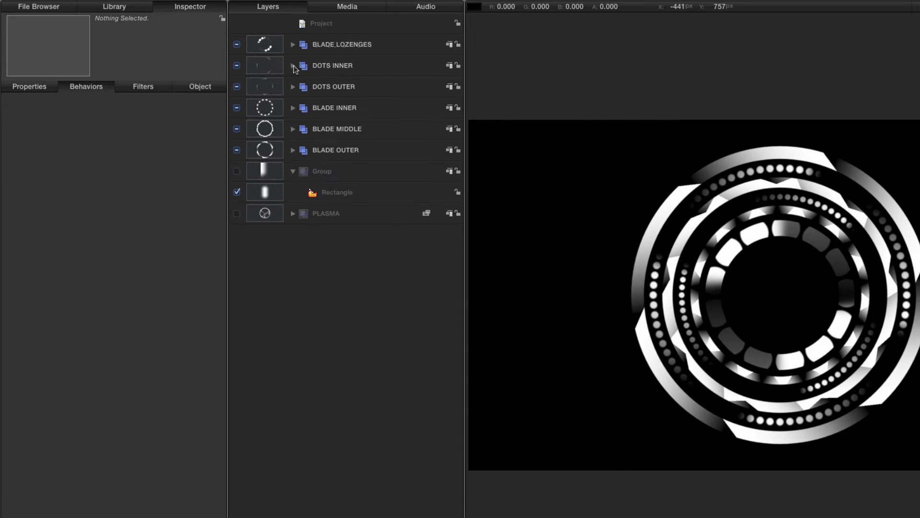
{"action": "left_click", "coordinate": [263, 44]}
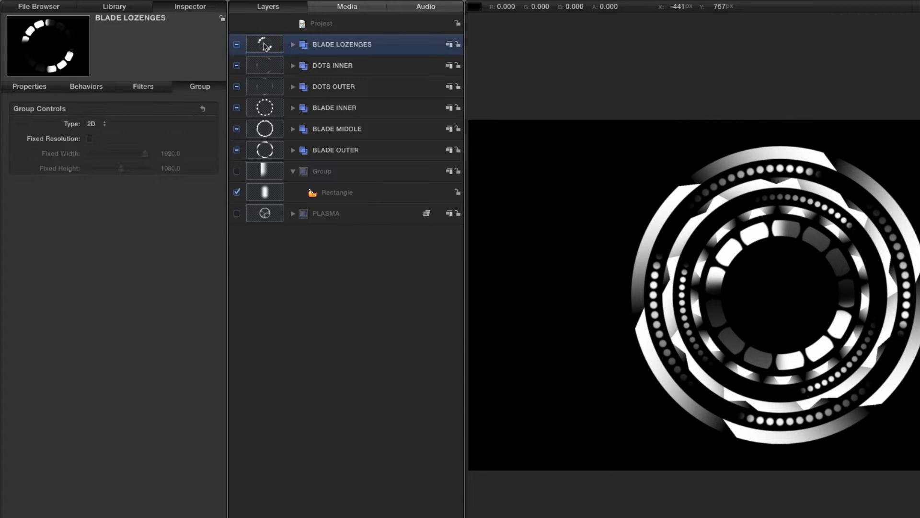
{"action": "key", "text": "super+shift+n"}
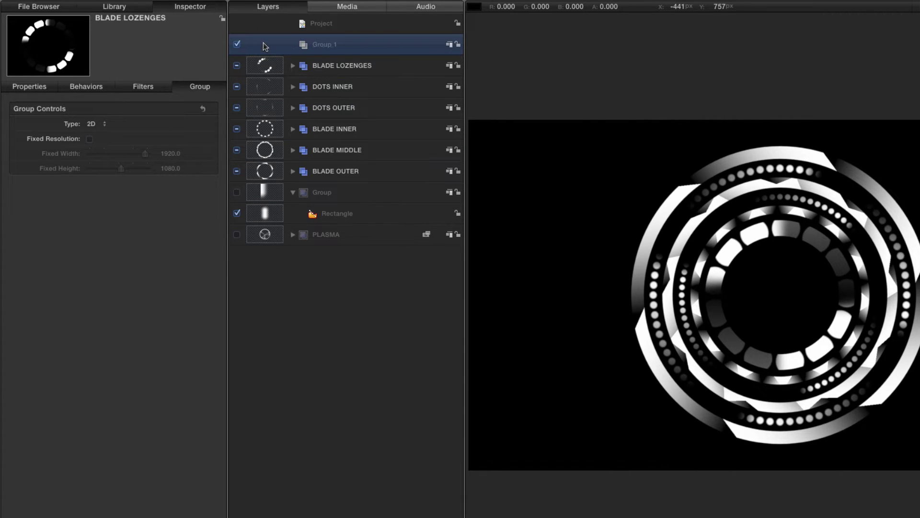
{"action": "left_click", "coordinate": [268, 172]}
{"action": "left_click", "coordinate": [261, 71], "text": "shift"}
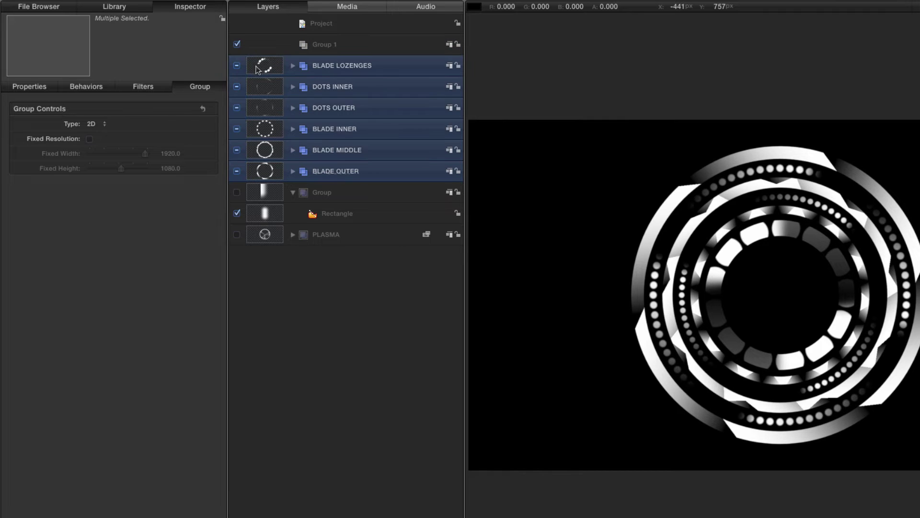
{"action": "left_click_drag", "start_coordinate": [262, 71], "coordinate": [338, 45]}
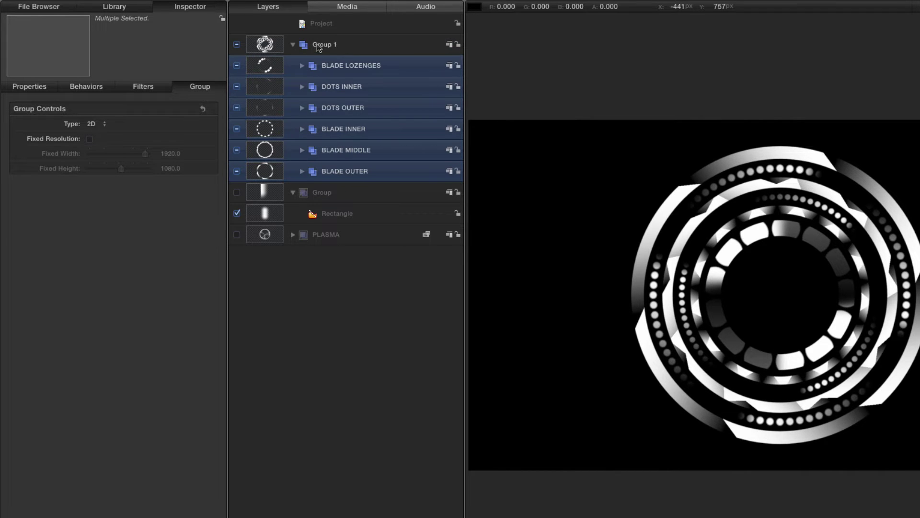
Rename the new parent group ROTATORS and hide it with its contents collapsed
{"action": "double_click", "coordinate": [318, 44]}
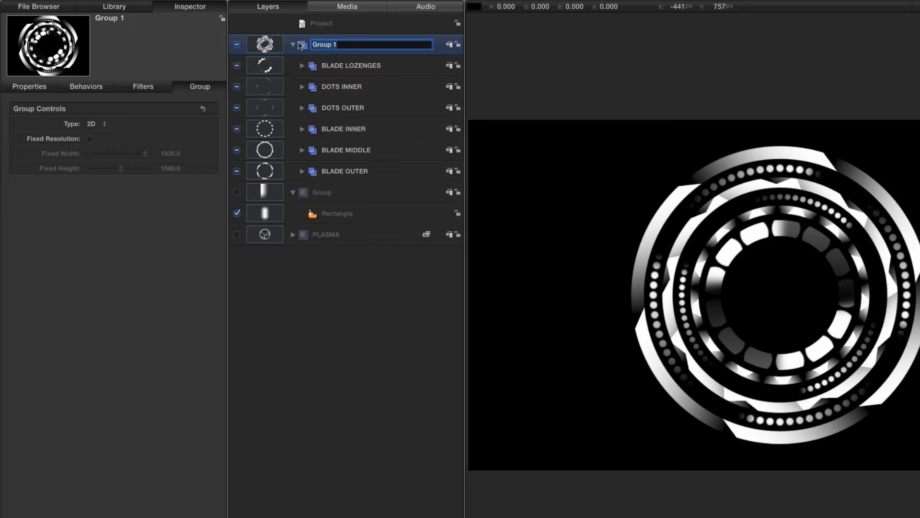
{"action": "type", "text": "ROTATORS"}
{"action": "key", "text": "Return"}
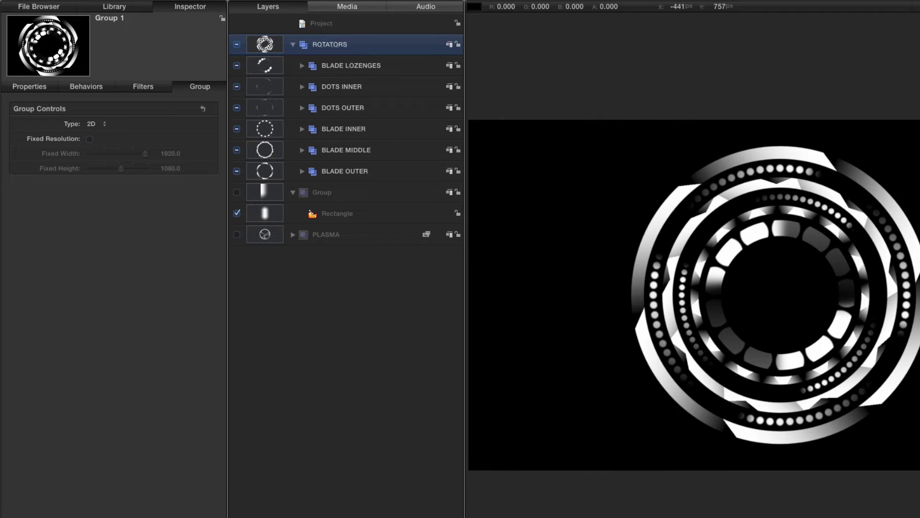
{"action": "left_click", "coordinate": [294, 44]}
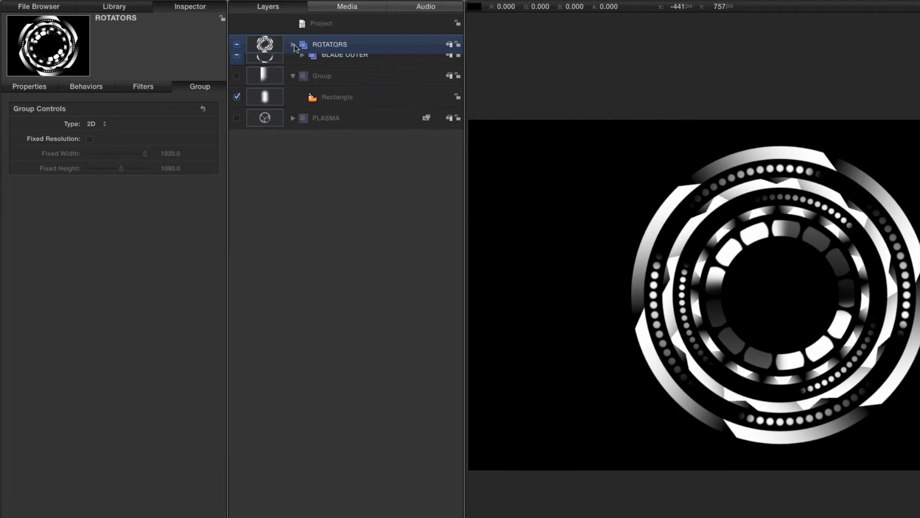
{"action": "left_click", "coordinate": [237, 45]}
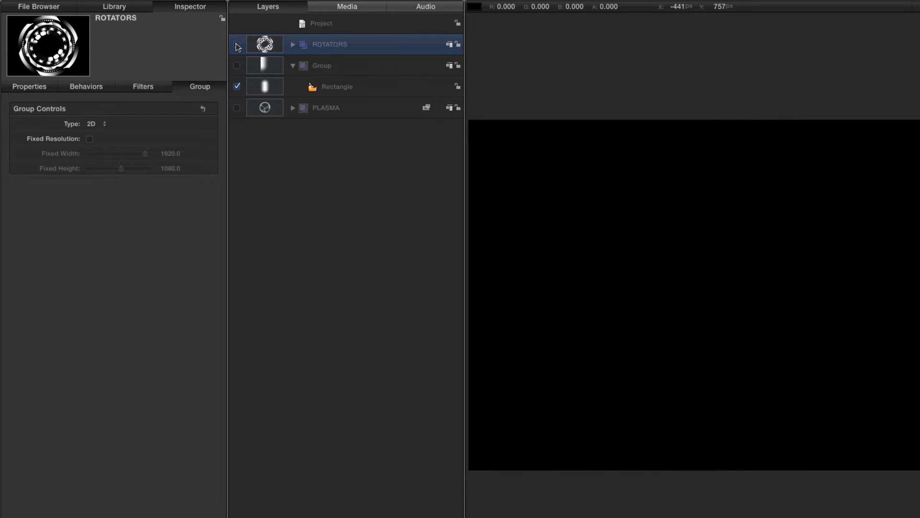
Create a new empty group at the top level of the project, above ROTATORS
{"action": "left_click", "coordinate": [339, 27]}
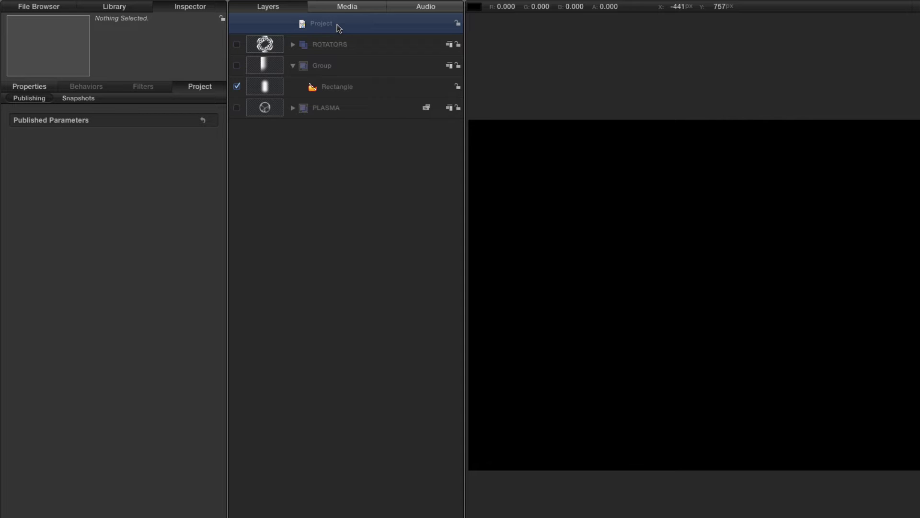
{"action": "key", "text": "super+shift+n"}
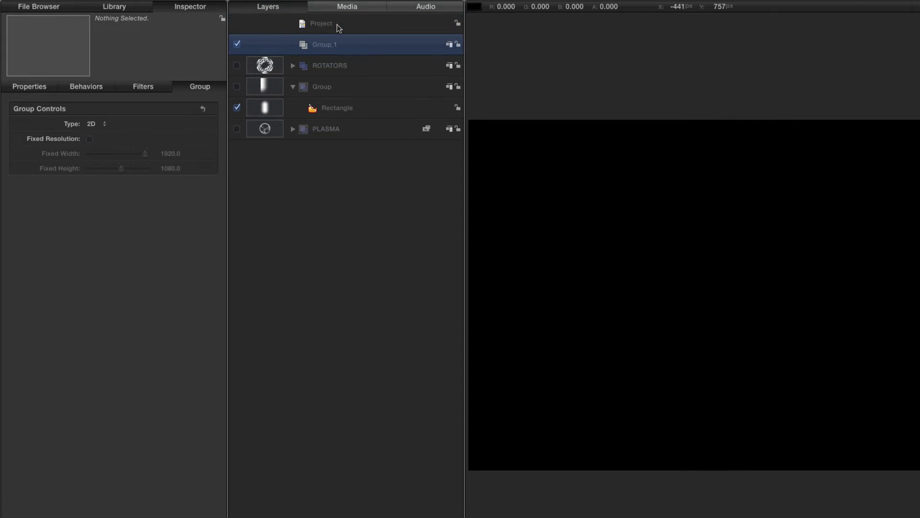
{"action": "left_click", "coordinate": [870, 337]}
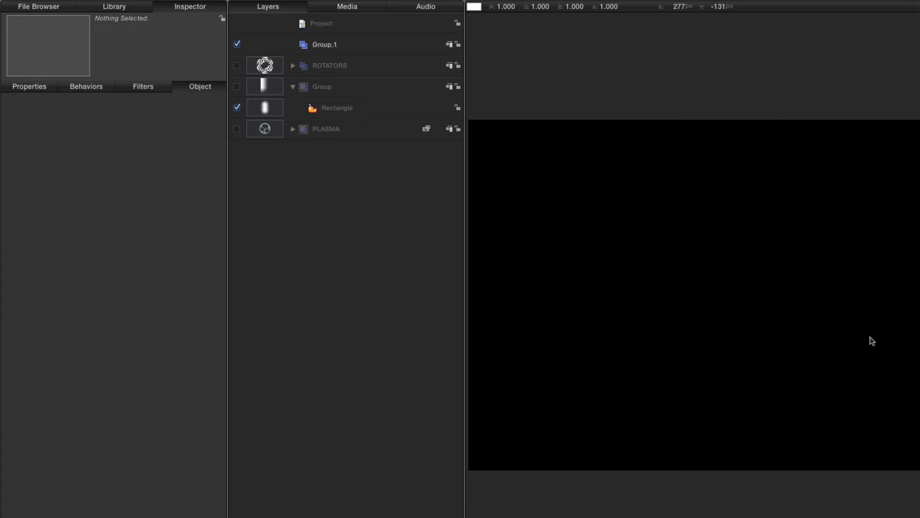
Draw a white filled rectangle without outline, about 435 by 225 px, and reset its transform to centre it on the canvas
{"action": "key", "text": "F7"}
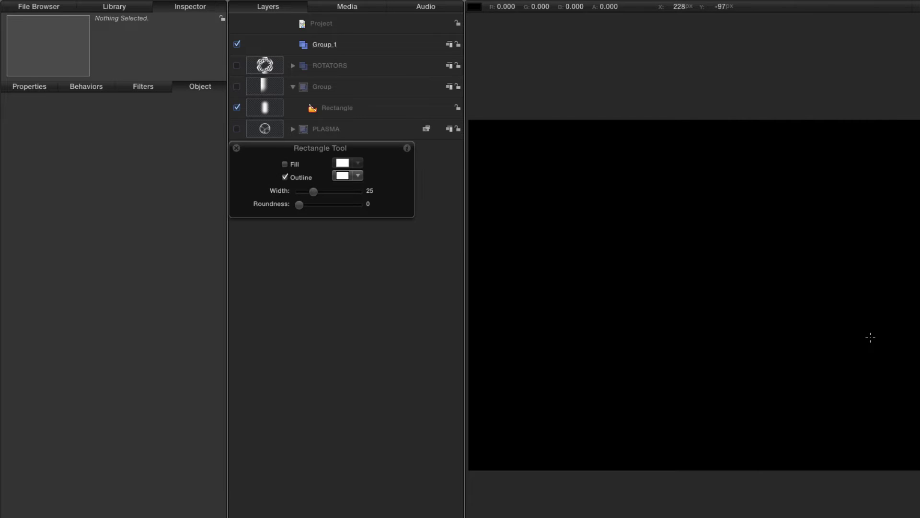
{"action": "left_click", "coordinate": [284, 177]}
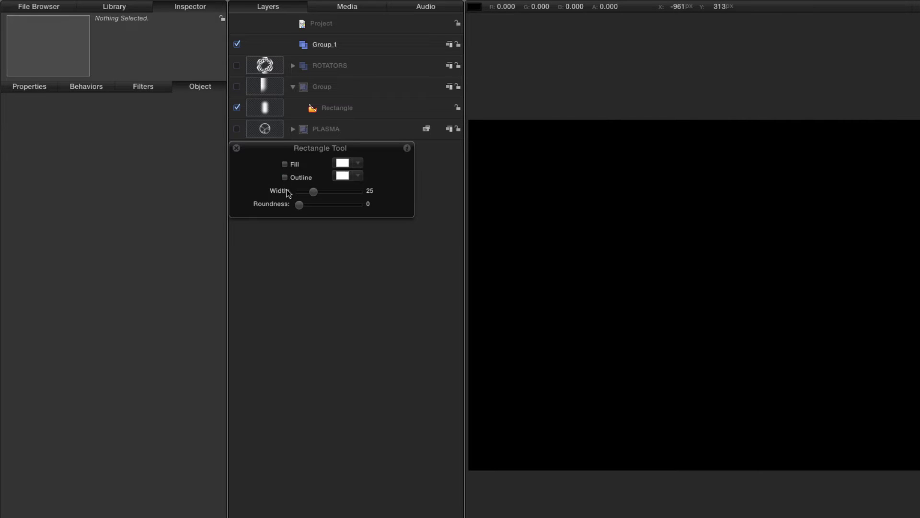
{"action": "left_click", "coordinate": [284, 164]}
{"action": "left_click_drag", "start_coordinate": [697, 265], "coordinate": [838, 338]}
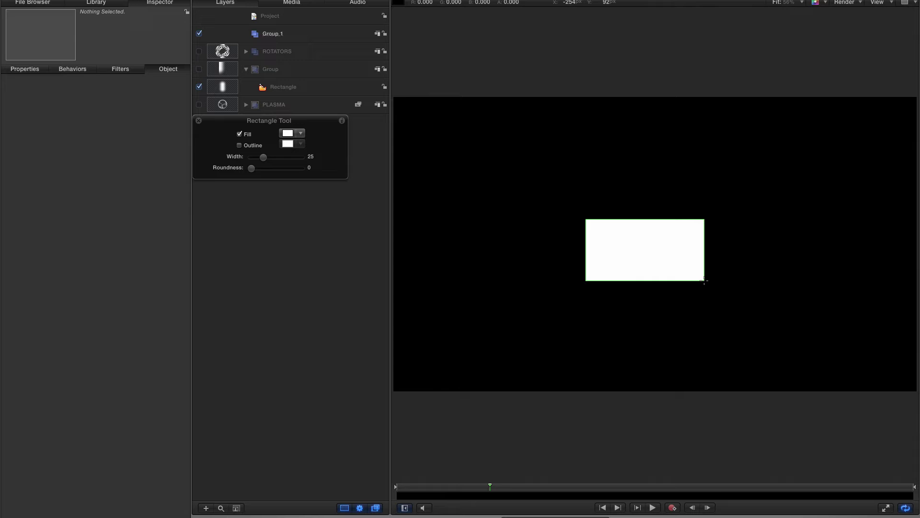
{"action": "left_click_drag", "start_coordinate": [704, 281], "coordinate": [705, 283]}
{"action": "left_click_drag", "start_coordinate": [705, 282], "coordinate": [705, 282]}
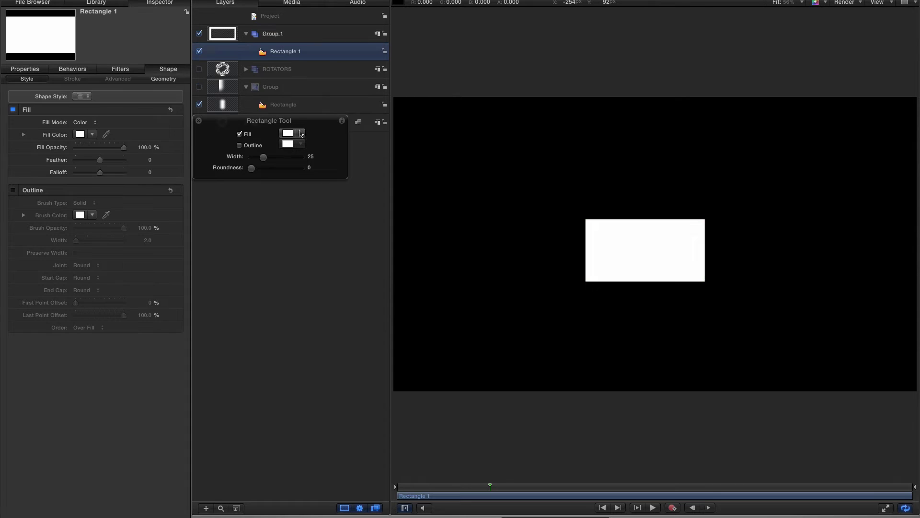
{"action": "left_click", "coordinate": [199, 123]}
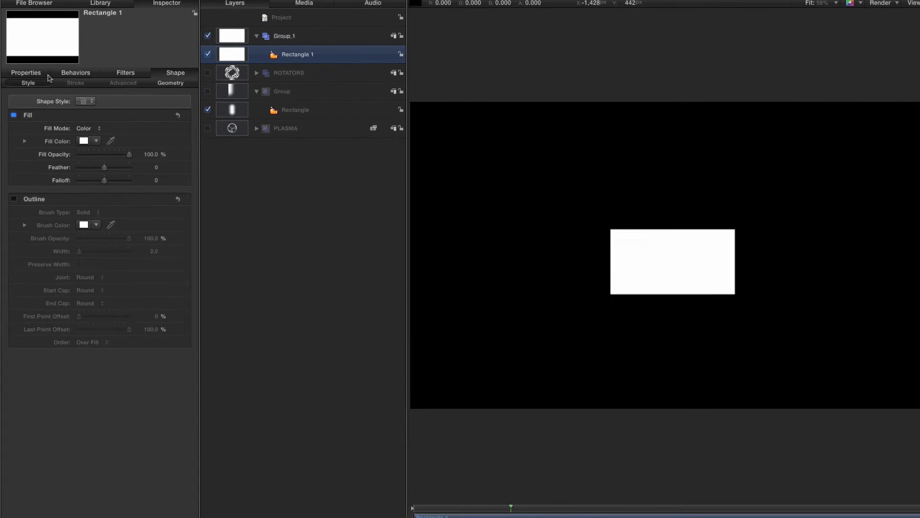
{"action": "left_click", "coordinate": [29, 87]}
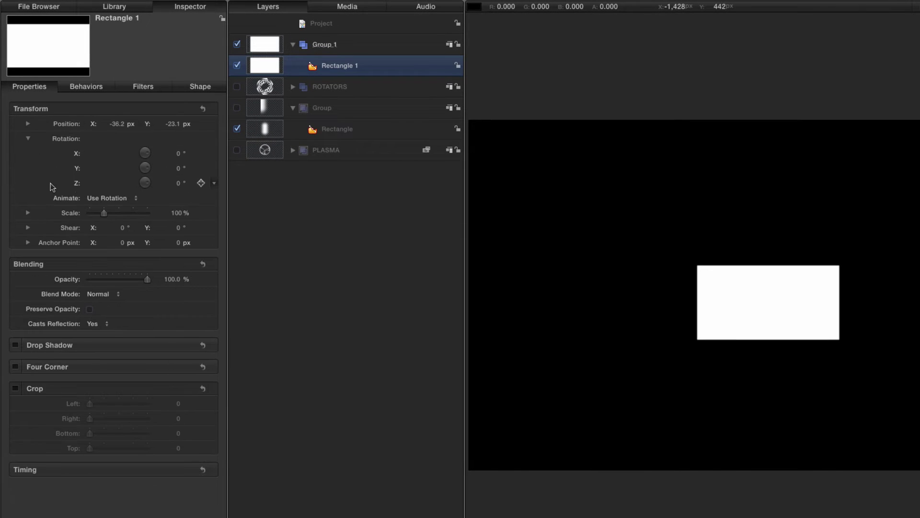
{"action": "left_click", "coordinate": [204, 109]}
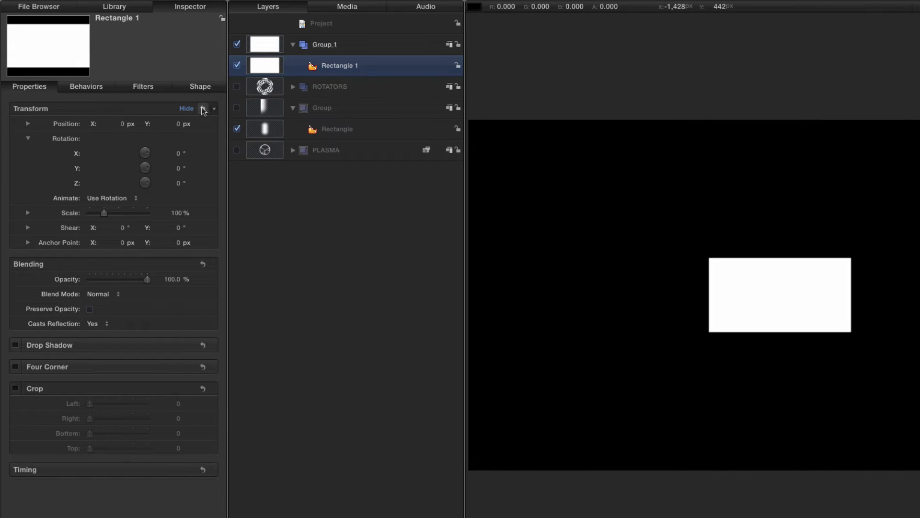
Set the X values of the rectangle's four control points to -240, 240, 240 and -240
{"action": "left_click", "coordinate": [201, 87]}
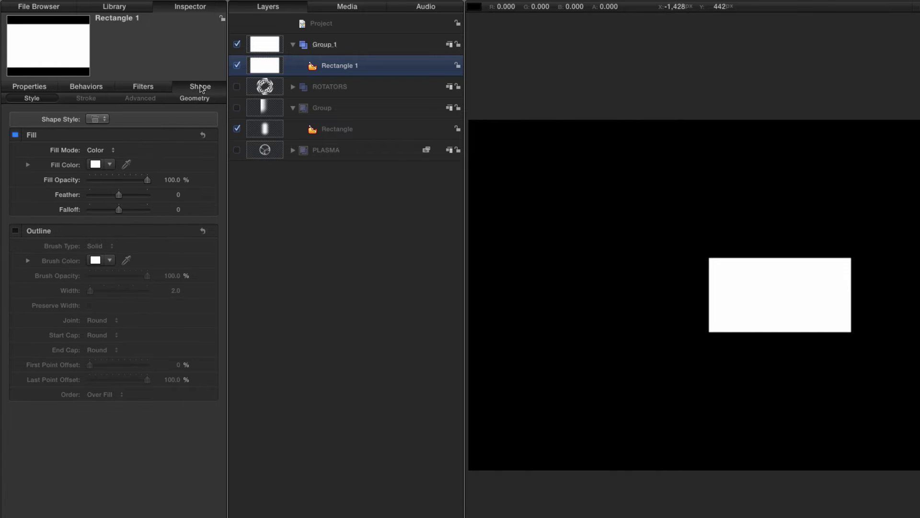
{"action": "left_click", "coordinate": [198, 99]}
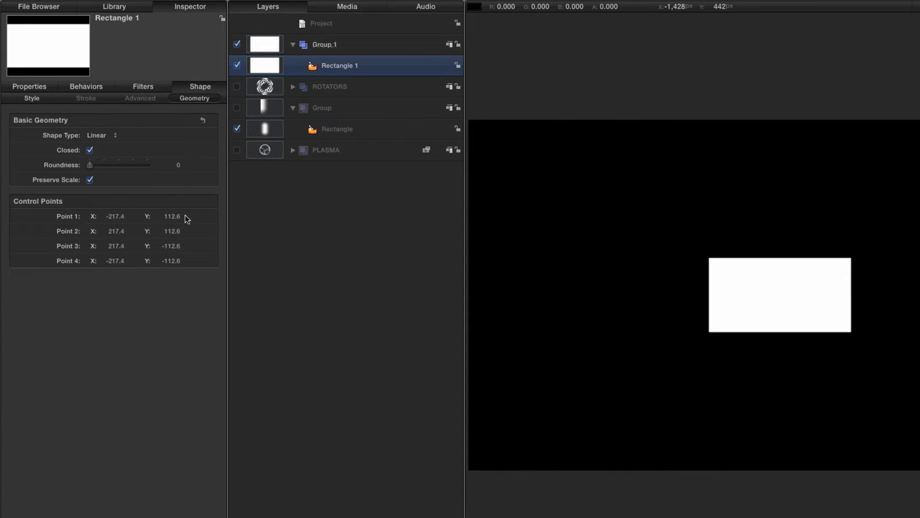
{"action": "left_click", "coordinate": [115, 217]}
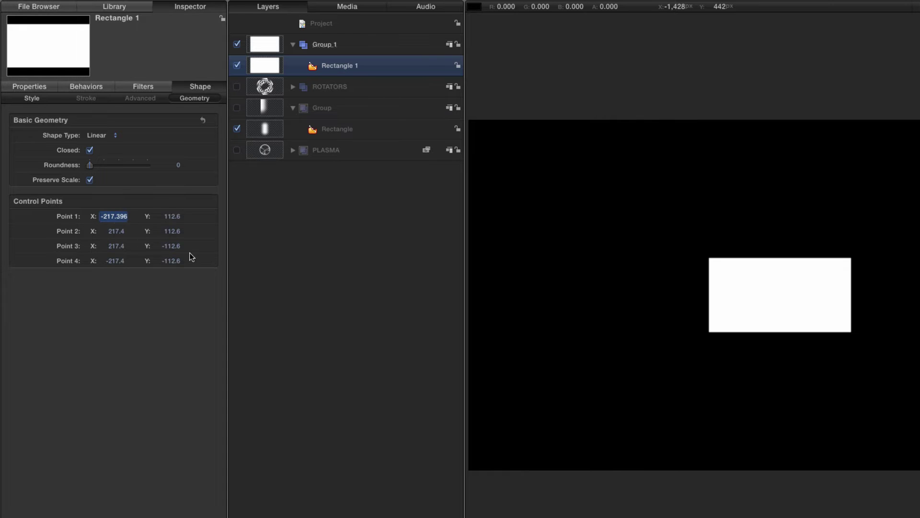
{"action": "type", "text": "-240"}
{"action": "key", "text": "Tab"}
{"action": "type", "text": "240"}
{"action": "key", "text": "Tab"}
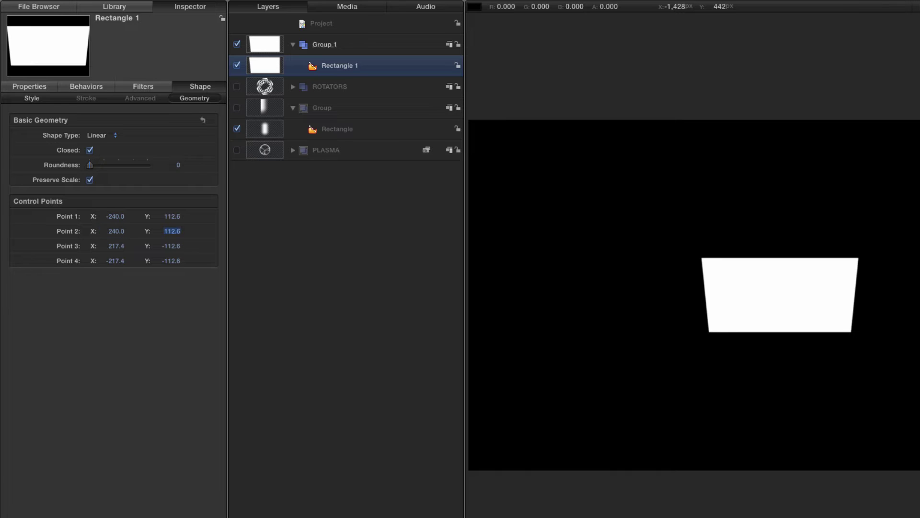
{"action": "type", "text": "240"}
{"action": "key", "text": "Tab"}
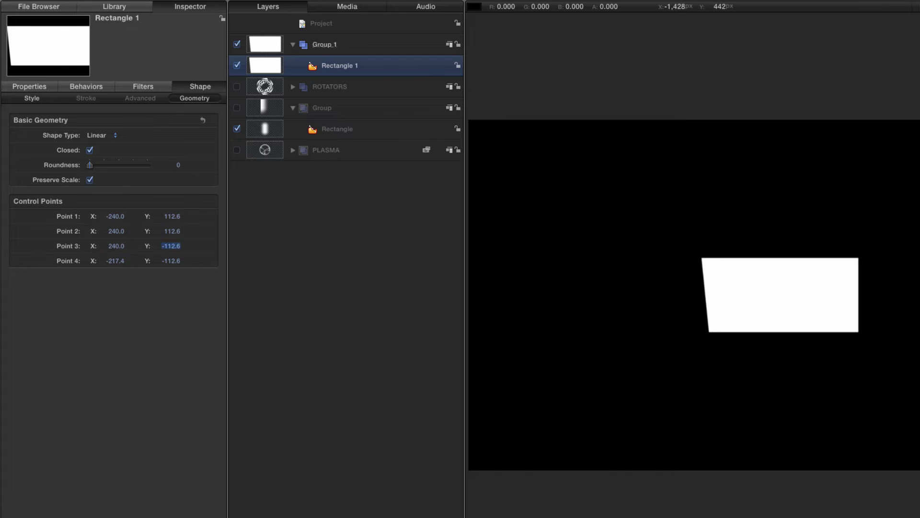
{"action": "type", "text": "-240"}
{"action": "key", "text": "Return"}
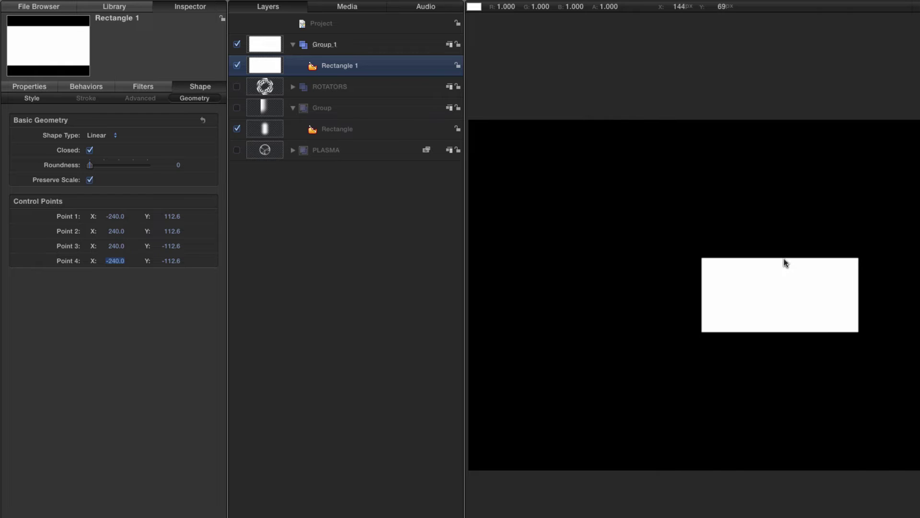
Set Rectangle 1's X position to -720 px
{"action": "key", "text": "F1"}
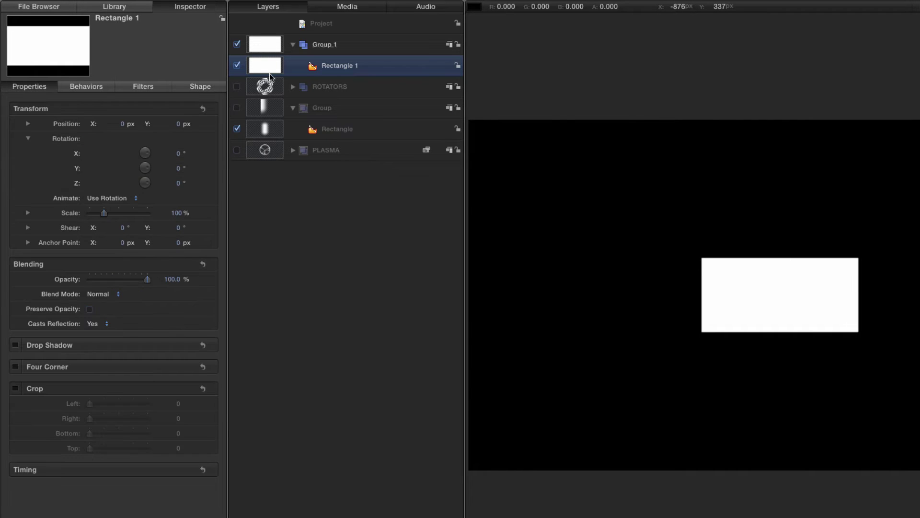
{"action": "left_click", "coordinate": [124, 126]}
{"action": "key", "text": "BackSpace"}
{"action": "type", "text": "-720"}
{"action": "key", "text": "Return"}
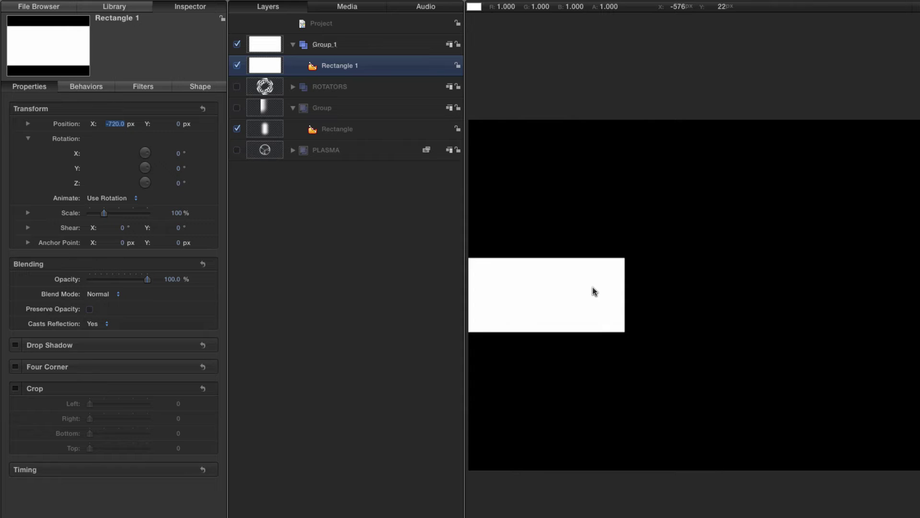
Make three clone layers of Rectangle 1
{"action": "left_click", "coordinate": [266, 66]}
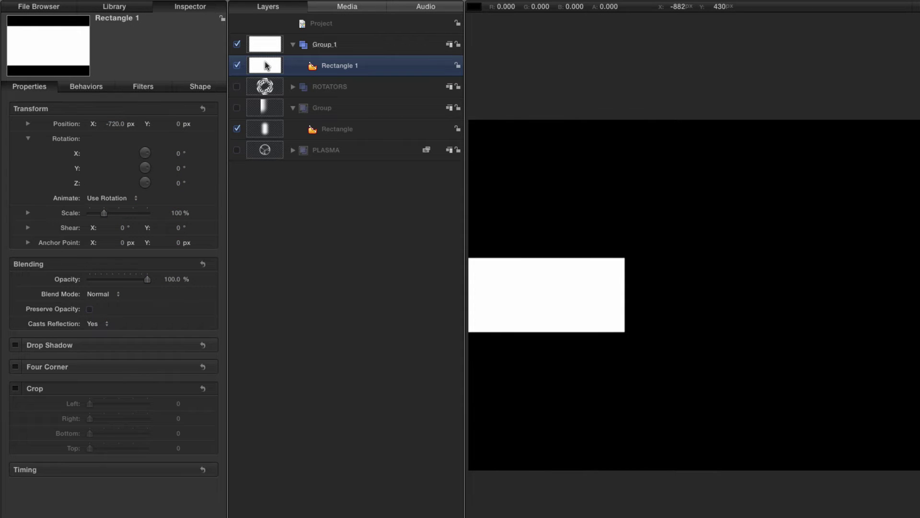
{"action": "key", "text": "k"}
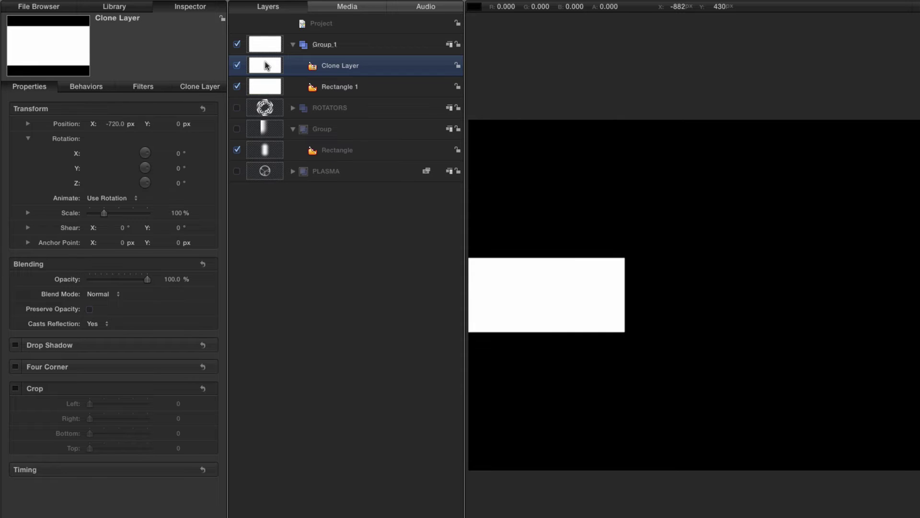
{"action": "left_click", "coordinate": [267, 91]}
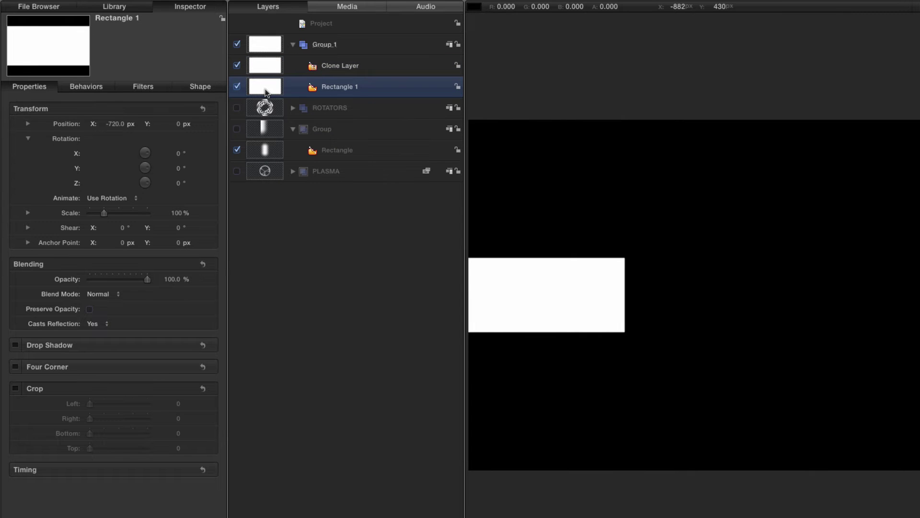
{"action": "key", "text": "k"}
{"action": "left_click", "coordinate": [266, 110]}
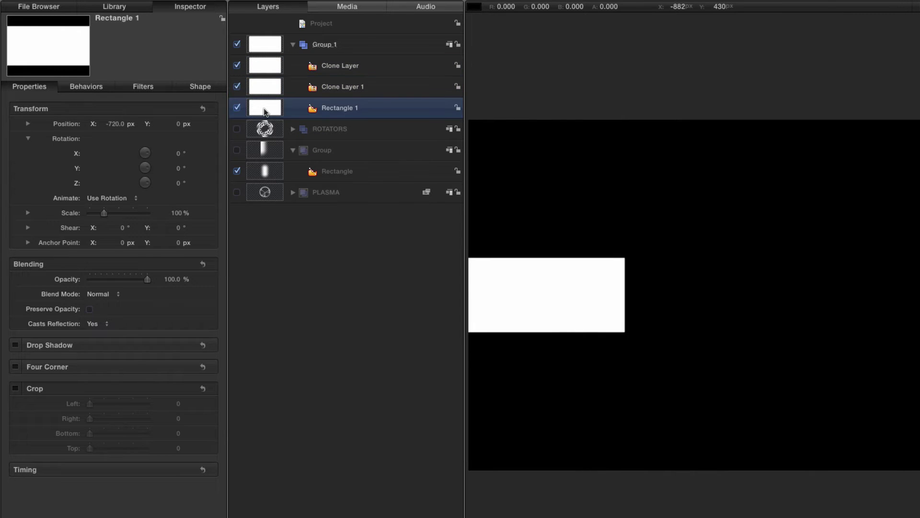
{"action": "key", "text": "k"}
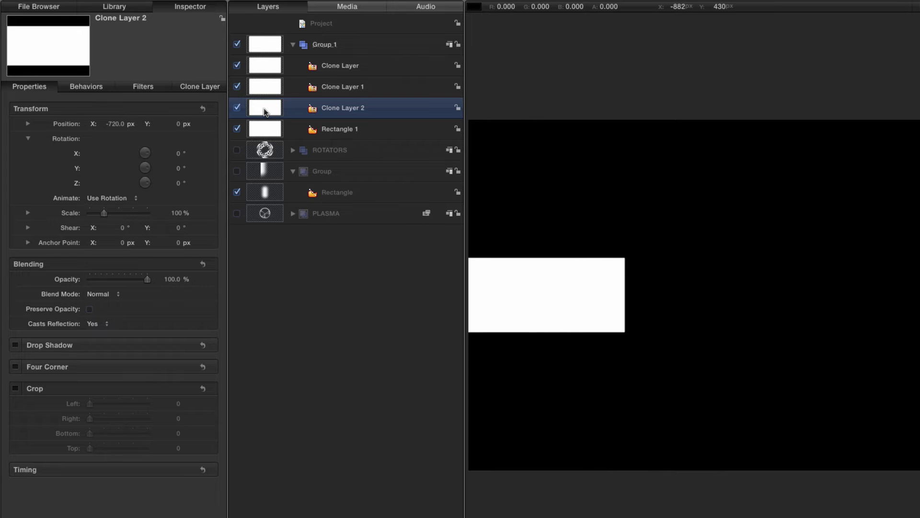
Set the X position of the topmost clone layer to 720 px
{"action": "left_click", "coordinate": [266, 65]}
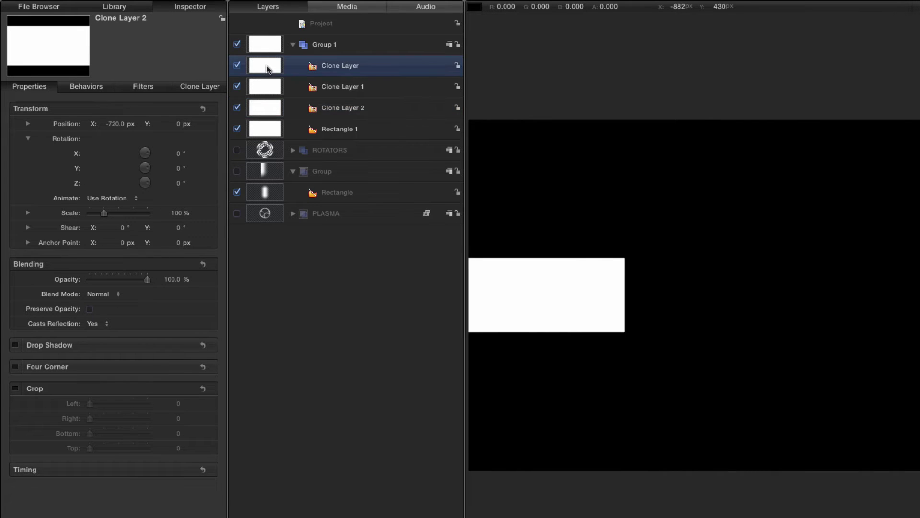
{"action": "left_click", "coordinate": [112, 124]}
{"action": "type", "text": "720"}
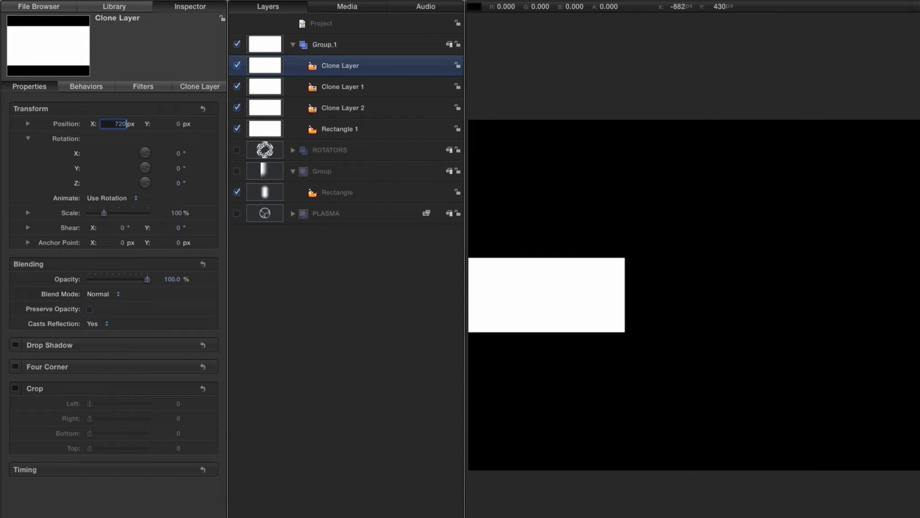
{"action": "key", "text": "Return"}
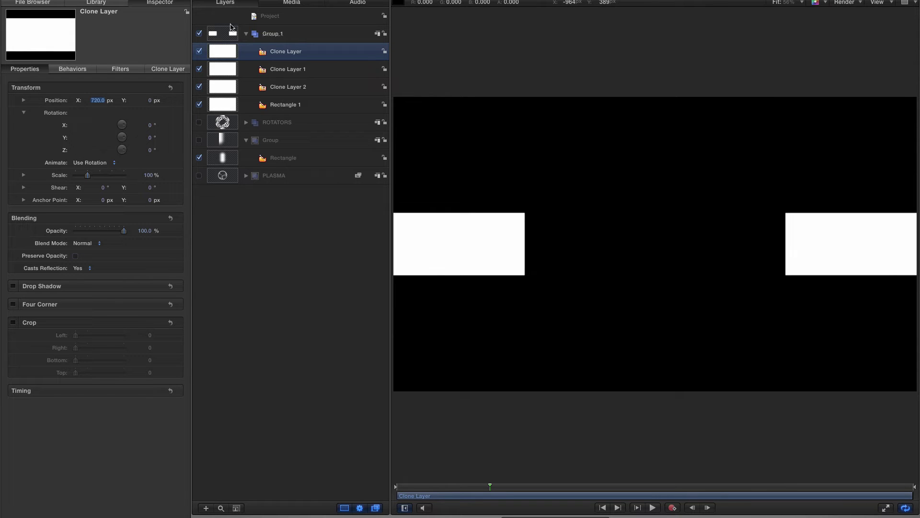
Distribute the horizontal centers of Rectangle 1 and its three clone layers
{"action": "left_click", "coordinate": [223, 106], "text": "shift"}
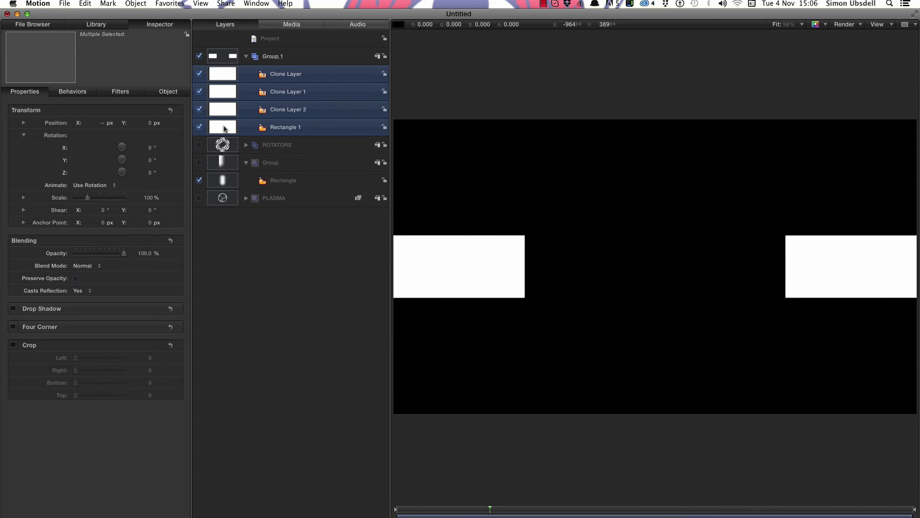
{"action": "left_click", "coordinate": [135, 2]}
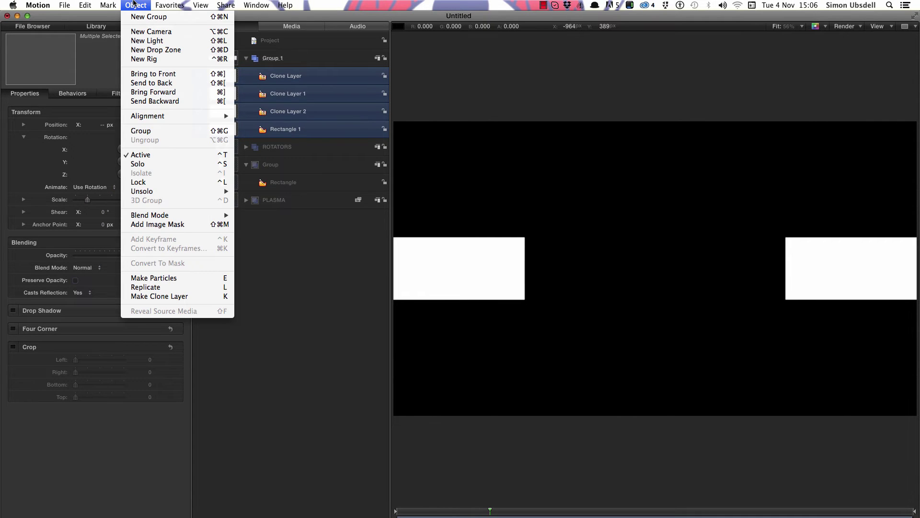
{"action": "mouse_move", "coordinate": [170, 117]}
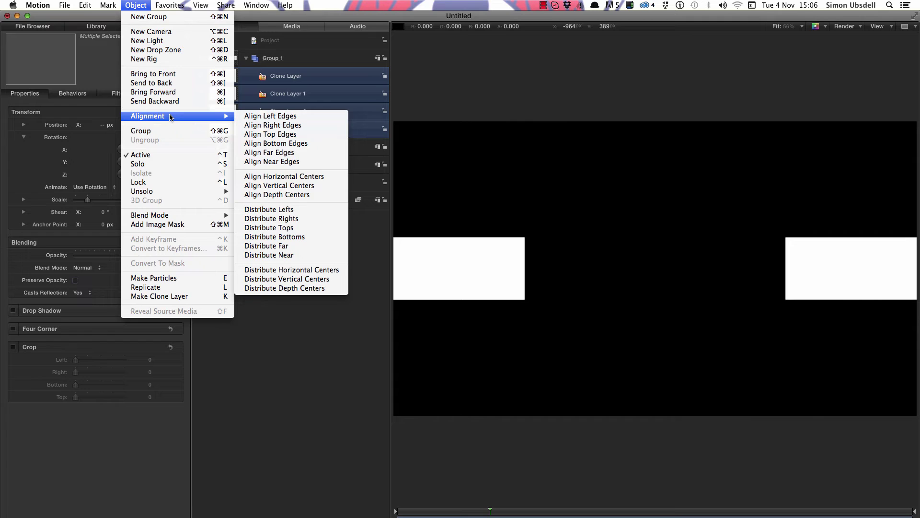
{"action": "left_click", "coordinate": [306, 273]}
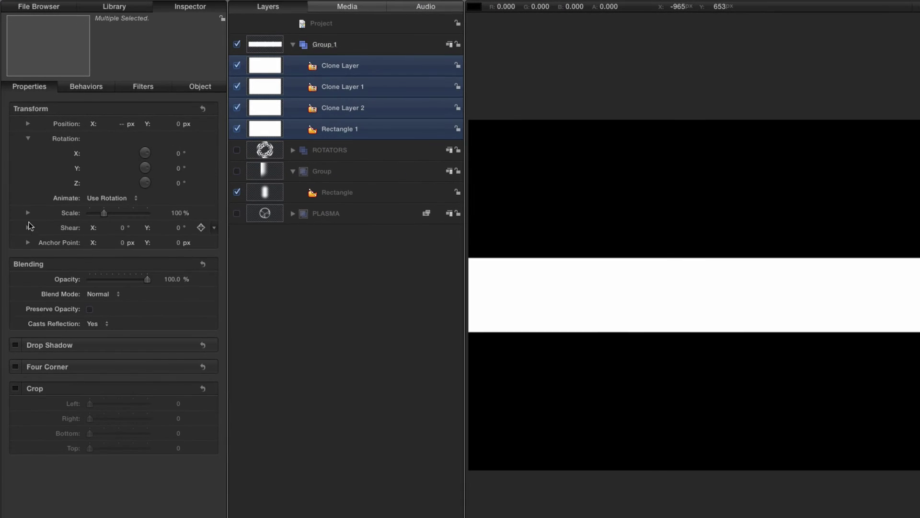
Set the X scale of Rectangle 1 and its three clone layers to 95%
{"action": "left_click", "coordinate": [27, 213]}
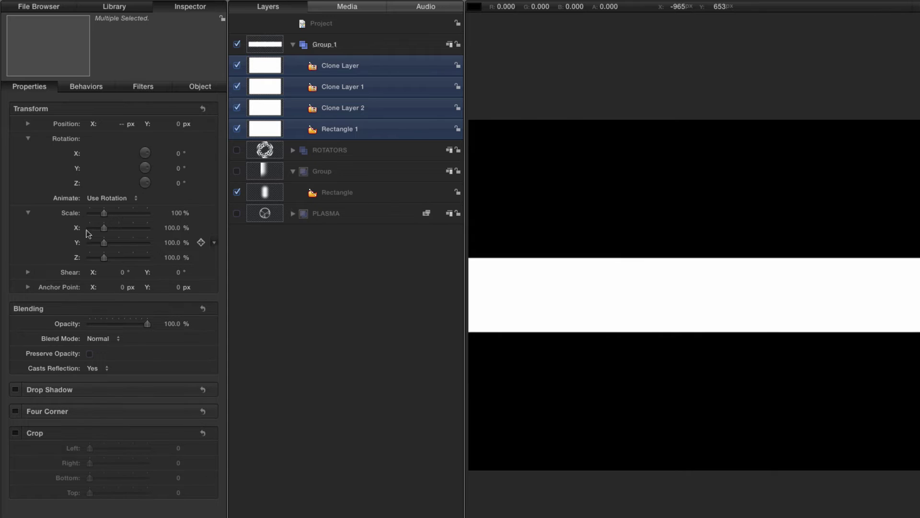
{"action": "left_click_drag", "start_coordinate": [173, 226], "coordinate": [166, 227]}
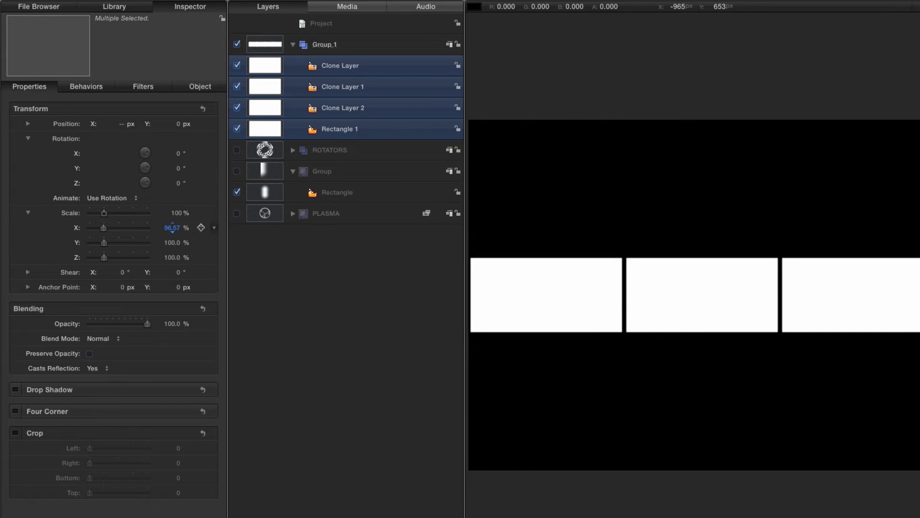
{"action": "left_click", "coordinate": [173, 226]}
{"action": "type", "text": "95"}
{"action": "key", "text": "Return"}
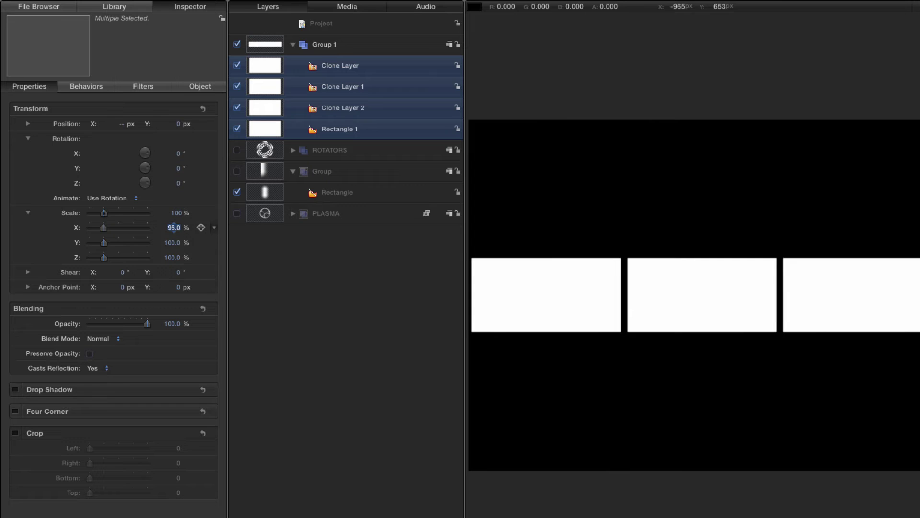
Create another new group and move Group 1 with its rectangles into it
{"action": "left_click", "coordinate": [265, 42]}
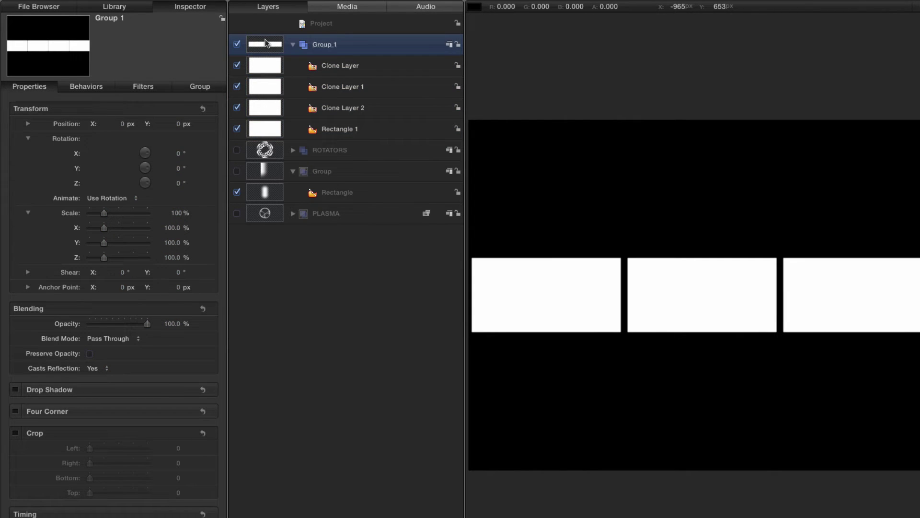
{"action": "key", "text": "shift+super+n"}
{"action": "left_click_drag", "start_coordinate": [261, 66], "coordinate": [328, 45]}
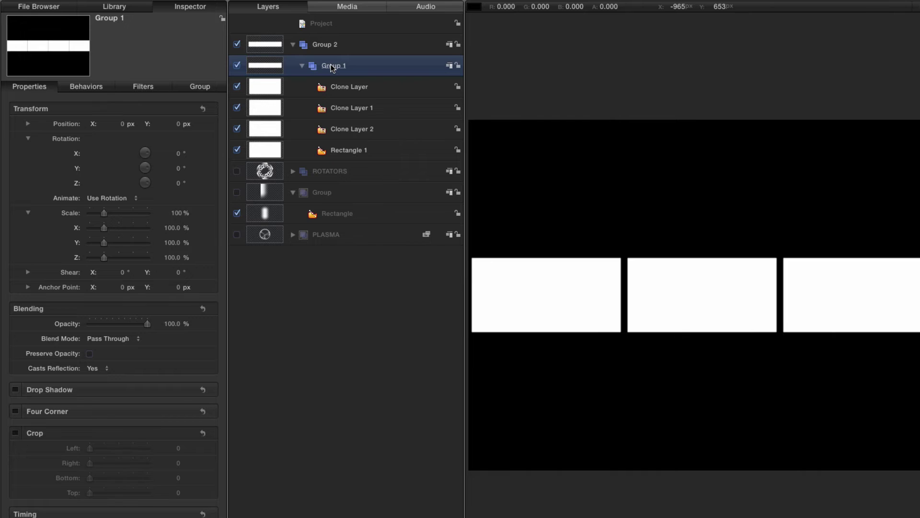
Rename the outer group that contains Group 1 as PANELS OUTER
{"action": "left_click", "coordinate": [326, 44]}
{"action": "double_click", "coordinate": [326, 44]}
{"action": "type", "text": "PAN"}
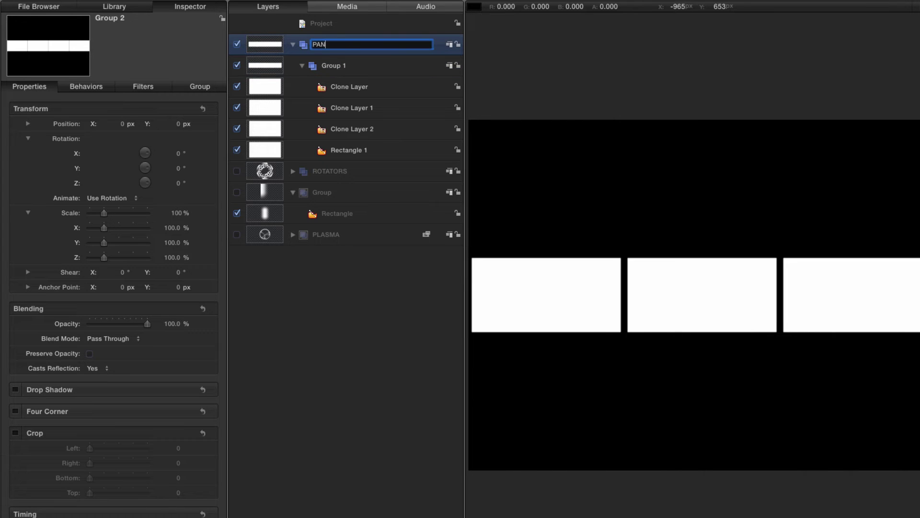
{"action": "type", "text": "ELS OUTER"}
{"action": "key", "text": "Return"}
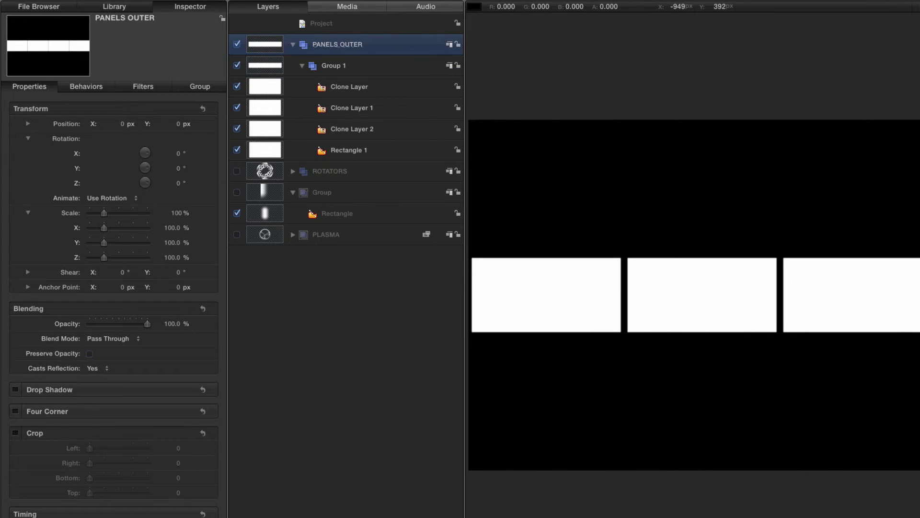
Turn on Fixed Resolution for the PANELS OUTER group and apply the Polar distortion filter to it
{"action": "left_click", "coordinate": [201, 87]}
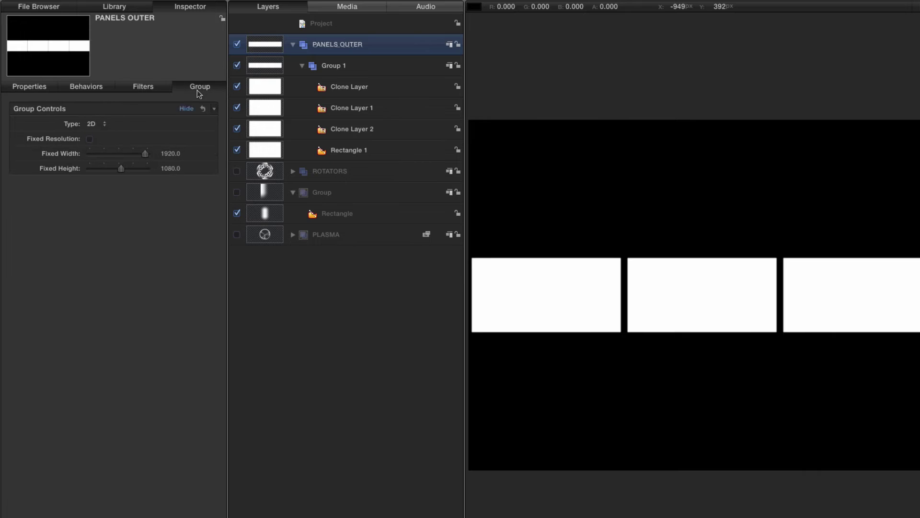
{"action": "left_click", "coordinate": [89, 139]}
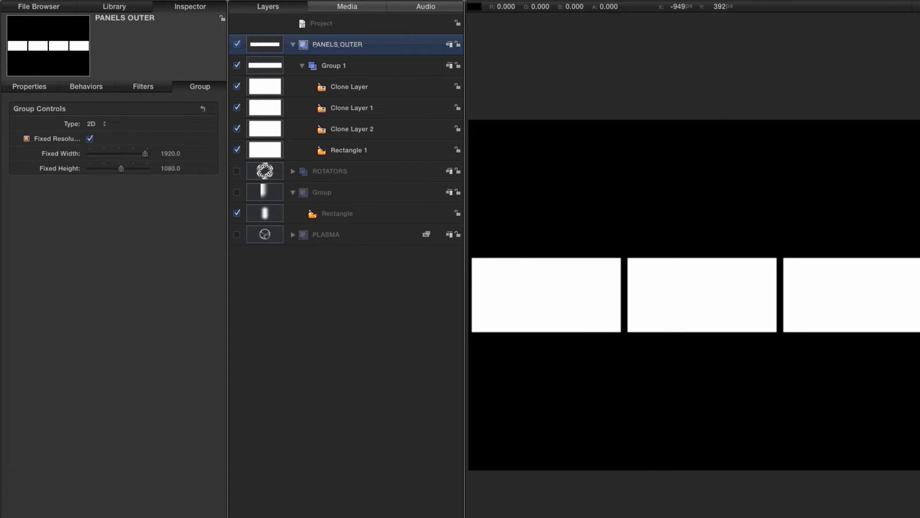
{"action": "key", "text": "super+2"}
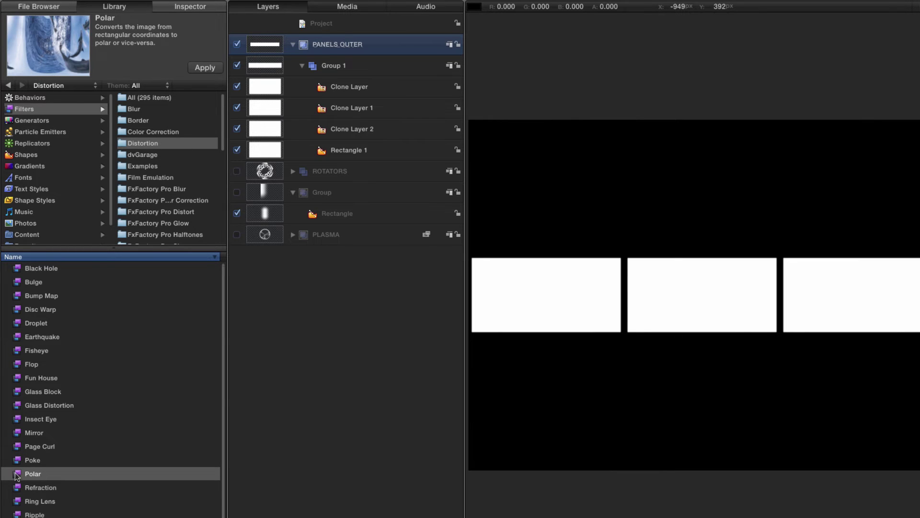
{"action": "left_click_drag", "start_coordinate": [19, 475], "coordinate": [259, 45]}
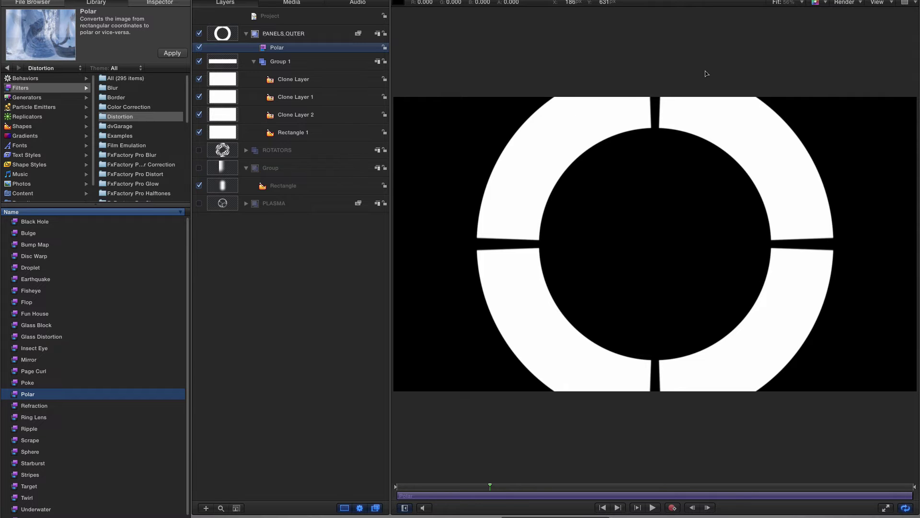
Set the Y position of Group 1 inside PANELS OUTER to -180 px
{"action": "left_click", "coordinate": [224, 64]}
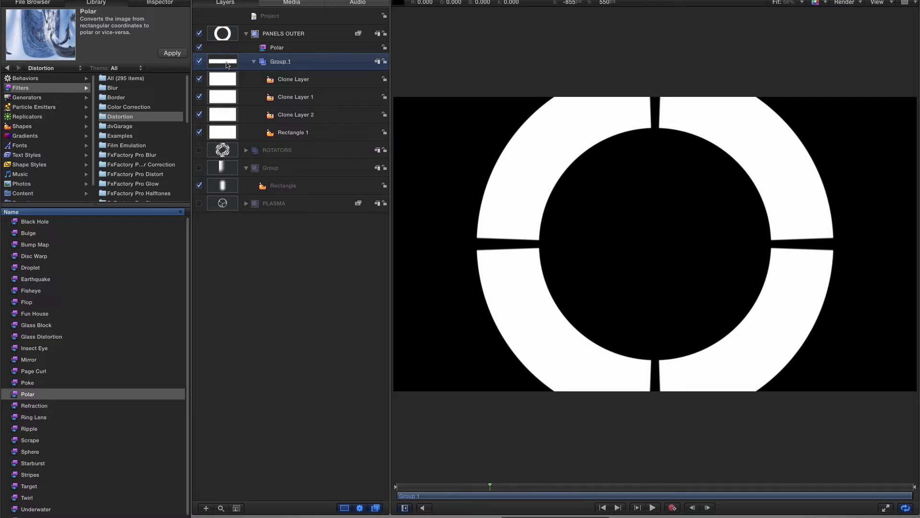
{"action": "key", "text": "super+3"}
{"action": "mouse_move", "coordinate": [157, 102]}
{"action": "left_mouse_down"}
{"action": "mouse_move", "coordinate": [151, 123]}
{"action": "mouse_move", "coordinate": [144, 102]}
{"action": "left_mouse_up"}
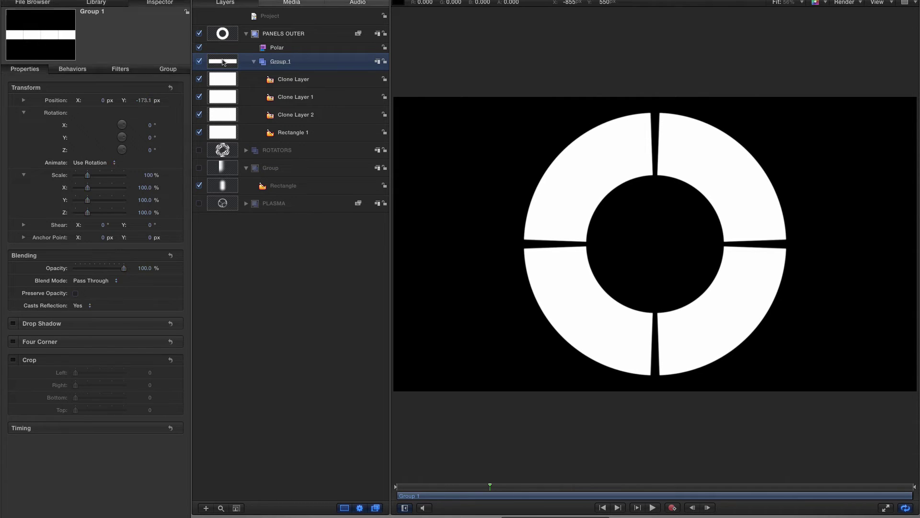
{"action": "left_click", "coordinate": [144, 102]}
{"action": "type", "text": "-180"}
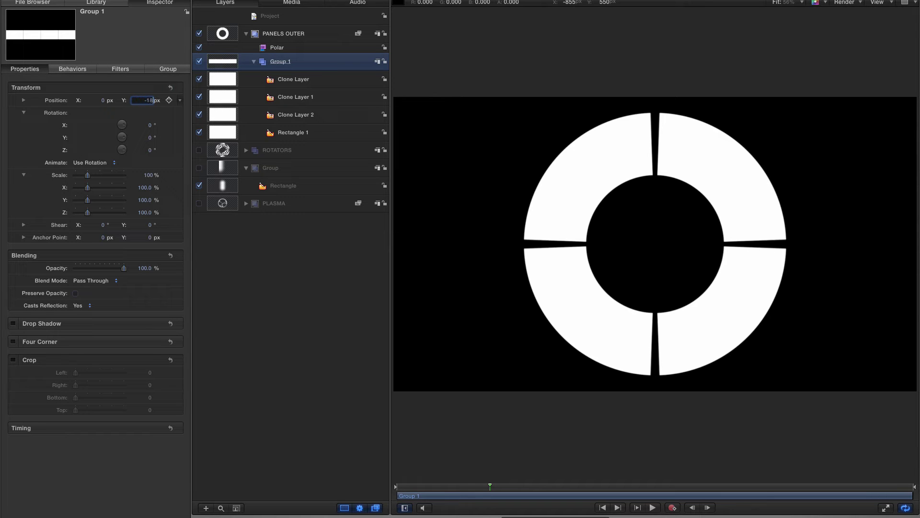
{"action": "key", "text": "Return"}
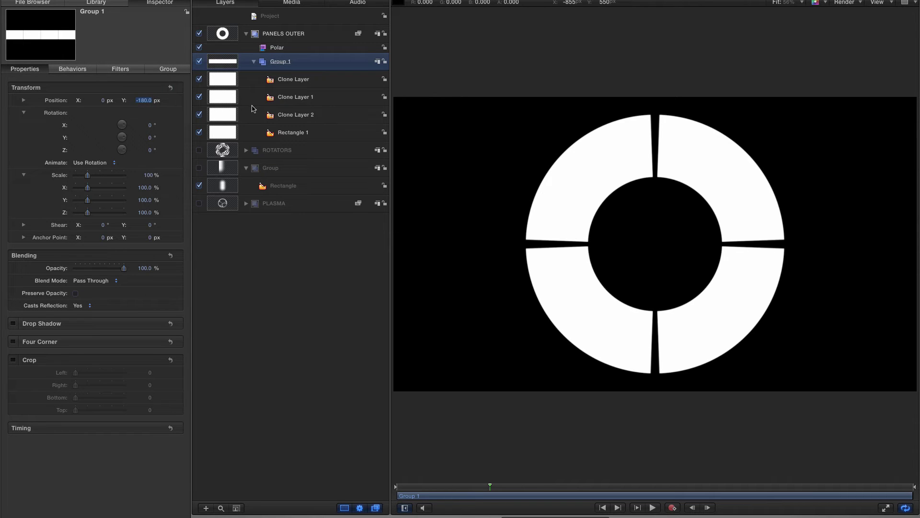
Set the Y scale of Rectangle 1 and its three clone layers to 45%
{"action": "left_click", "coordinate": [233, 136]}
{"action": "left_click", "coordinate": [284, 88], "text": "shift"}
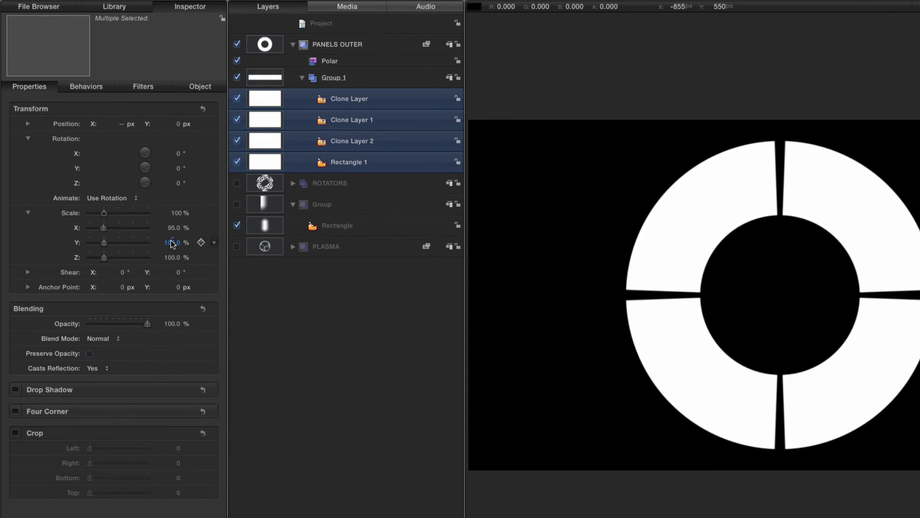
{"action": "left_click_drag", "start_coordinate": [172, 244], "coordinate": [131, 244]}
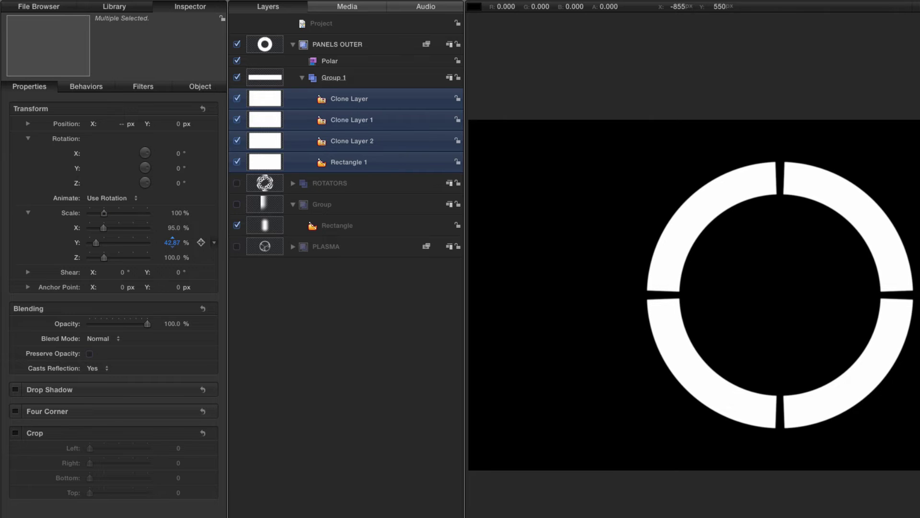
Make a clone layer of Group 1 and apply a Gaussian Blur with an amount of 64 to it
{"action": "left_click", "coordinate": [266, 77]}
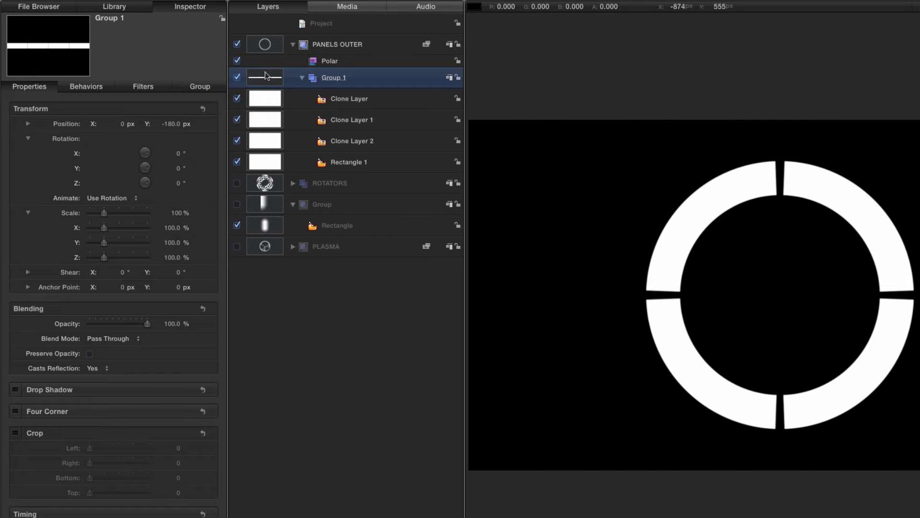
{"action": "key", "text": "k"}
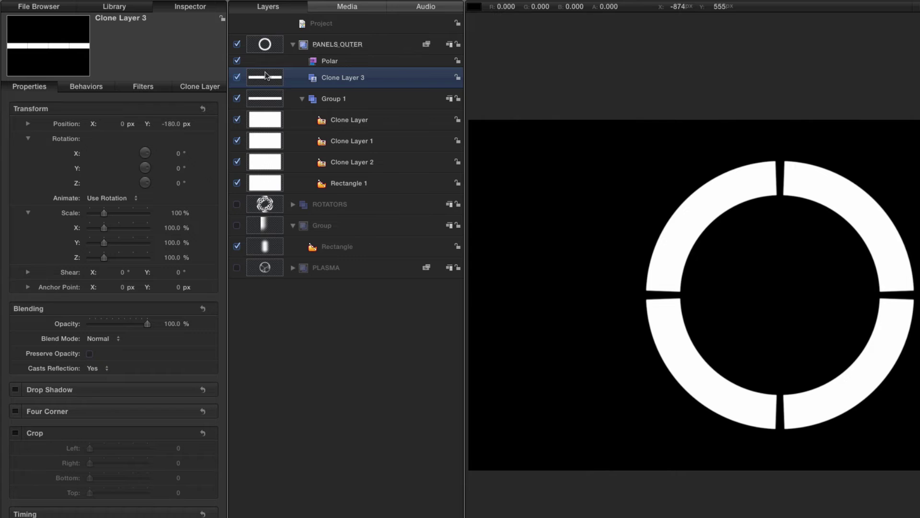
{"action": "key", "text": "super+2"}
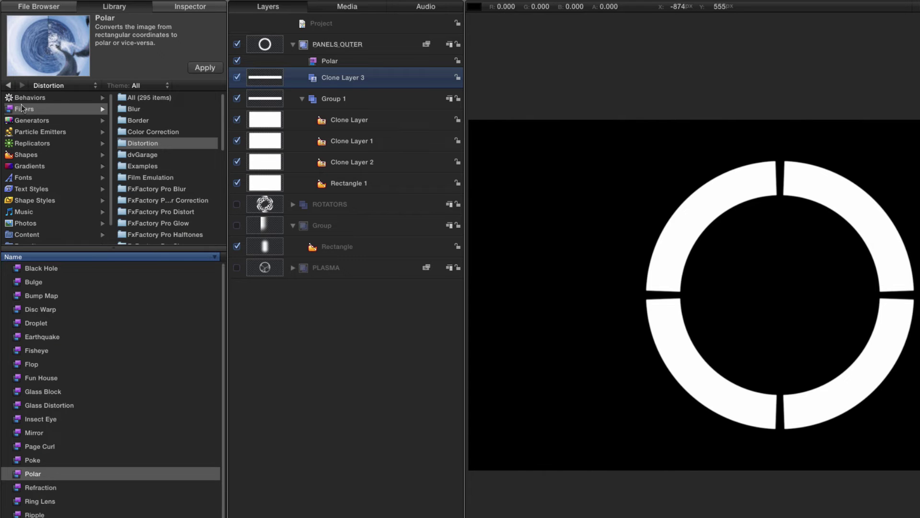
{"action": "left_click", "coordinate": [137, 109]}
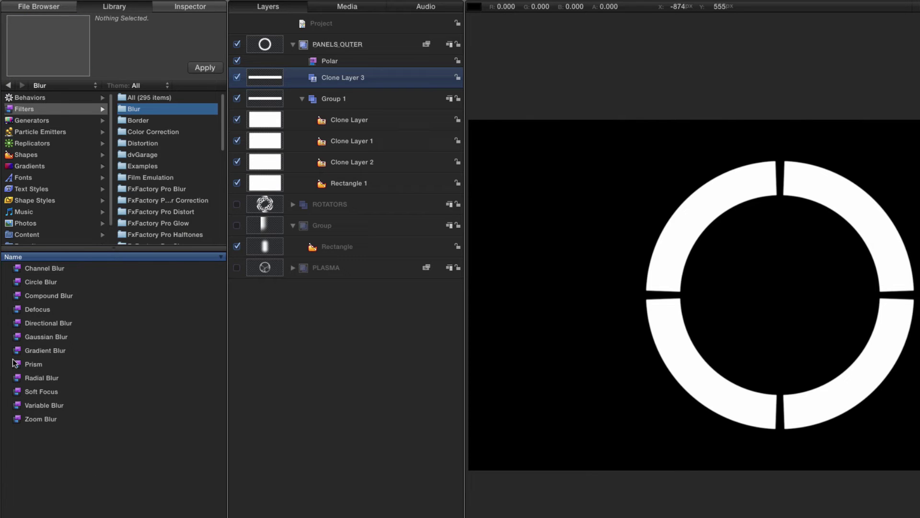
{"action": "mouse_move", "coordinate": [19, 337]}
{"action": "left_mouse_down"}
{"action": "mouse_move", "coordinate": [602, 152]}
{"action": "mouse_move", "coordinate": [284, 79]}
{"action": "left_mouse_up"}
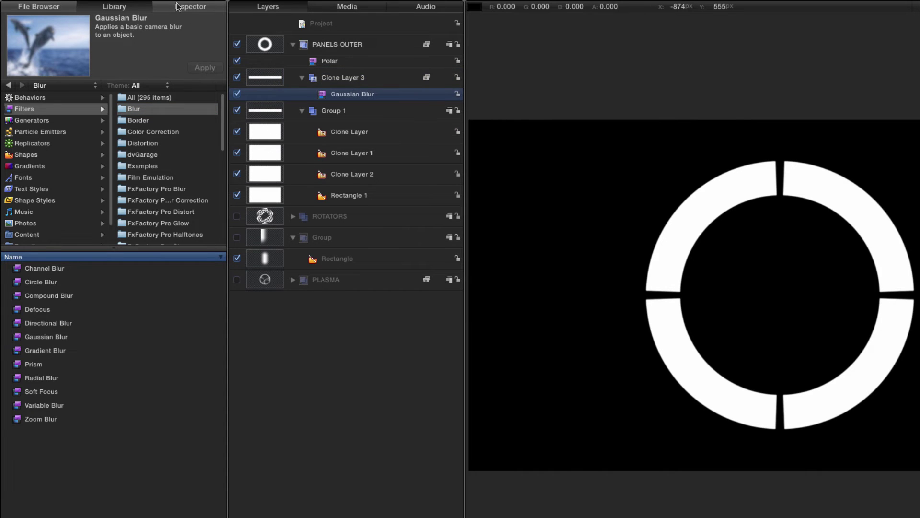
{"action": "left_click", "coordinate": [187, 8]}
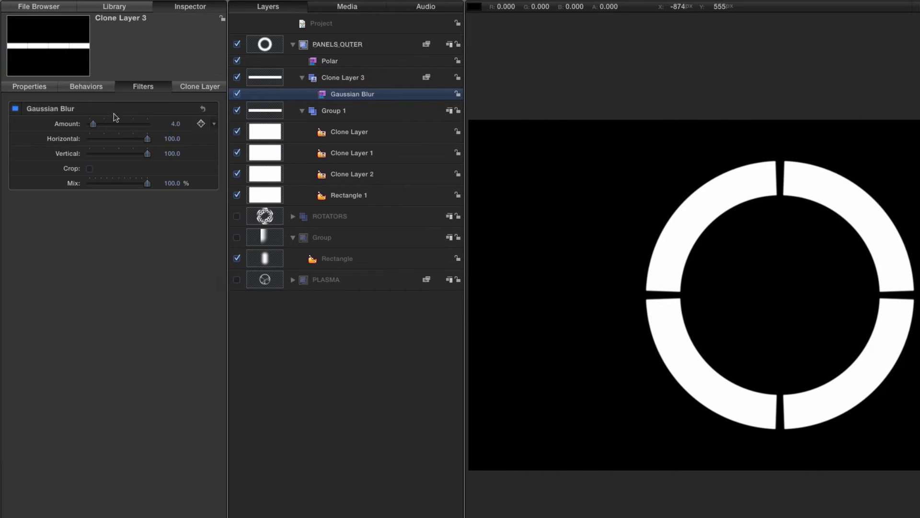
{"action": "left_click_drag", "start_coordinate": [92, 124], "coordinate": [147, 124]}
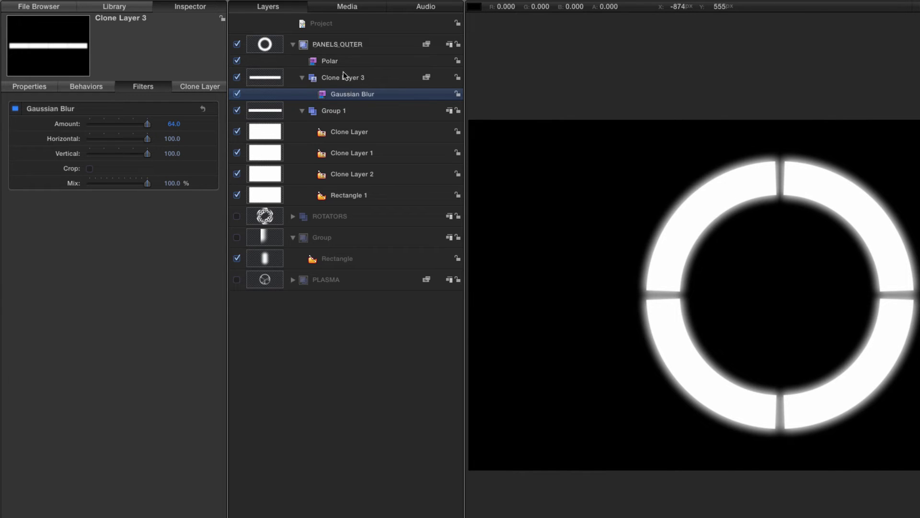
Add an image mask to the blurred Clone Layer 3 with Group 1 as the mask source
{"action": "left_click", "coordinate": [266, 79]}
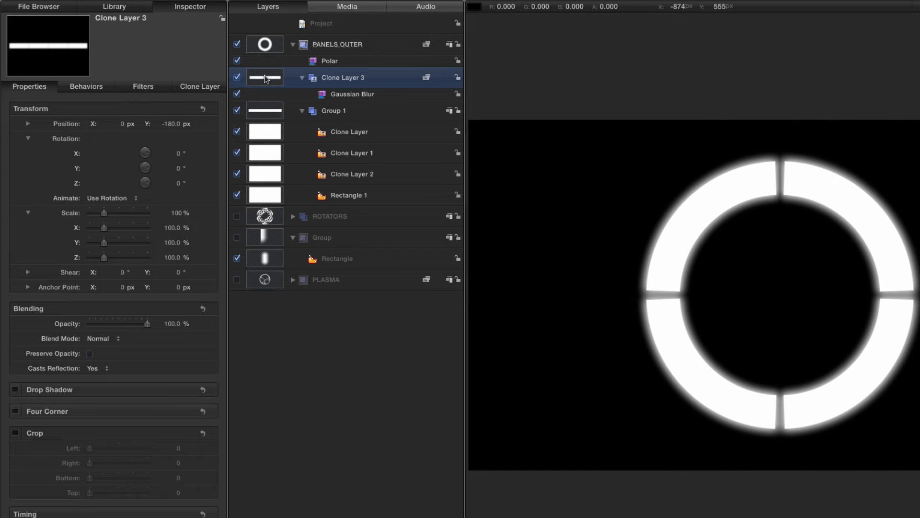
{"action": "key", "text": "shift+super+m"}
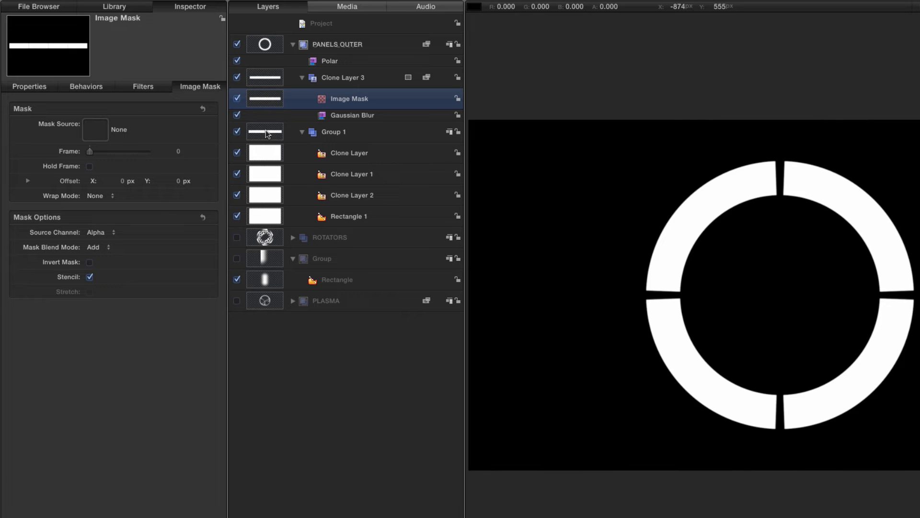
{"action": "left_click_drag", "start_coordinate": [268, 135], "coordinate": [99, 129]}
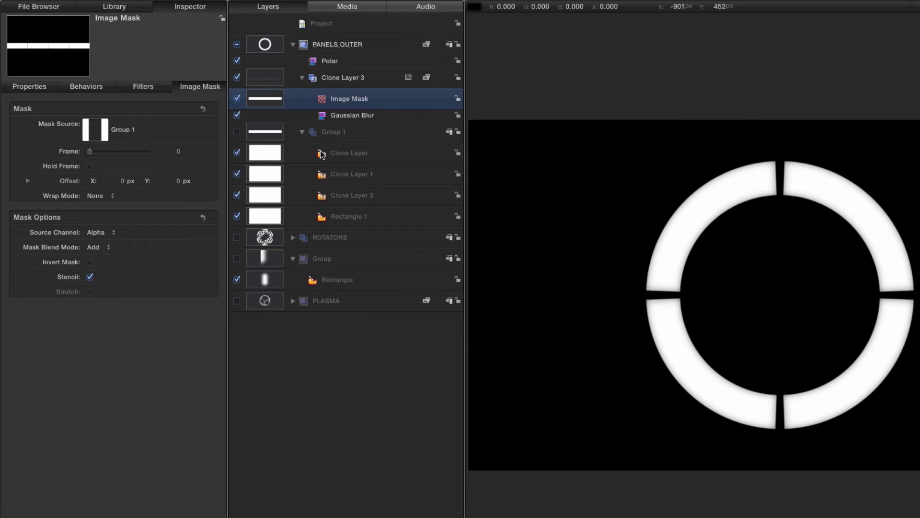
Compare Clone Layer 3 with and without its Gaussian Blur and raise the blur amount to 125
{"action": "left_click", "coordinate": [237, 114]}
{"action": "left_click", "coordinate": [237, 114]}
{"action": "key", "text": "z"}
{"action": "left_click_drag", "start_coordinate": [776, 293], "coordinate": [752, 294]}
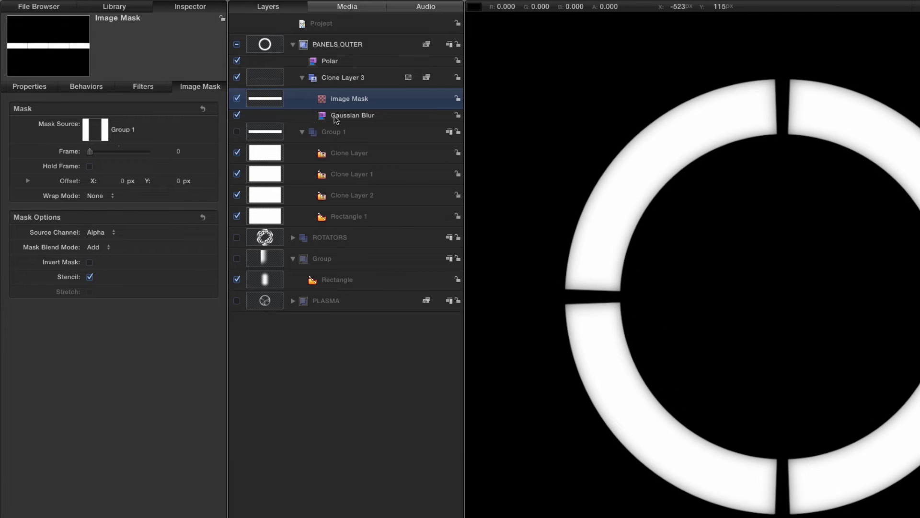
{"action": "left_click", "coordinate": [250, 117]}
{"action": "left_click", "coordinate": [175, 124]}
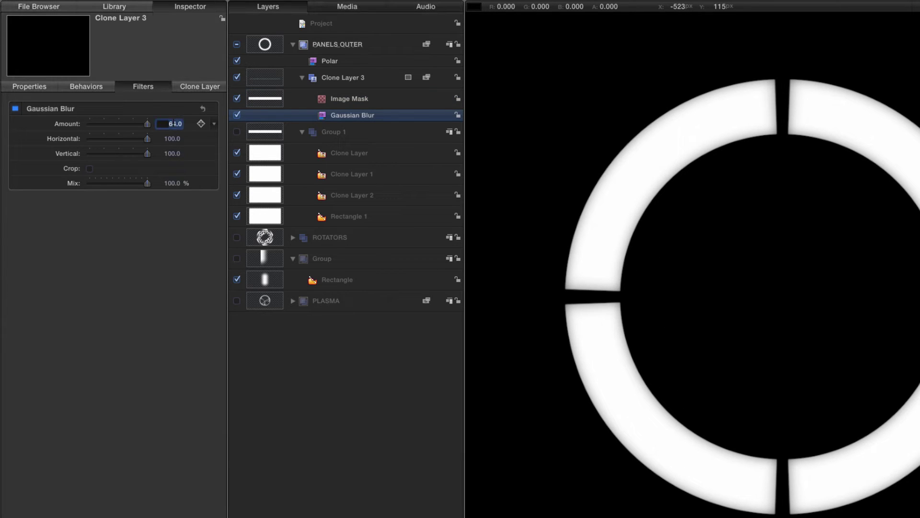
{"action": "type", "text": "100"}
{"action": "key", "text": "Return"}
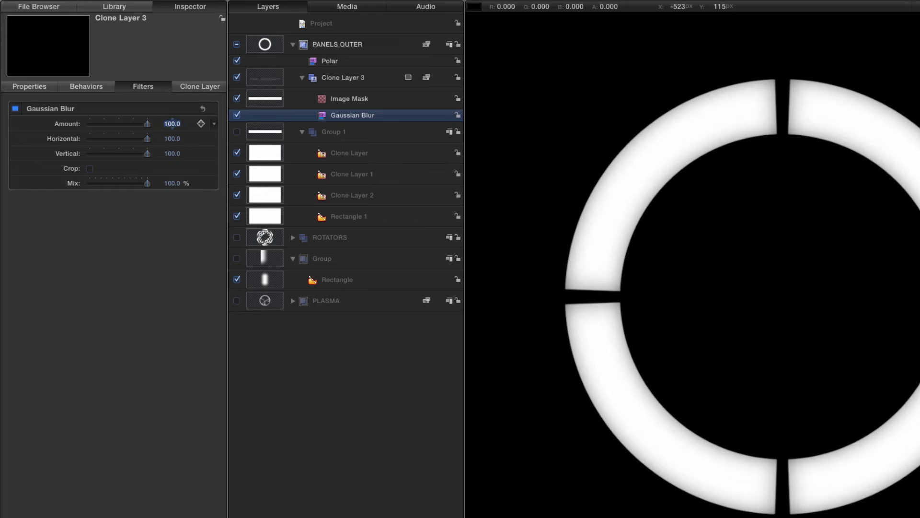
{"action": "type", "text": "125"}
{"action": "key", "text": "Return"}
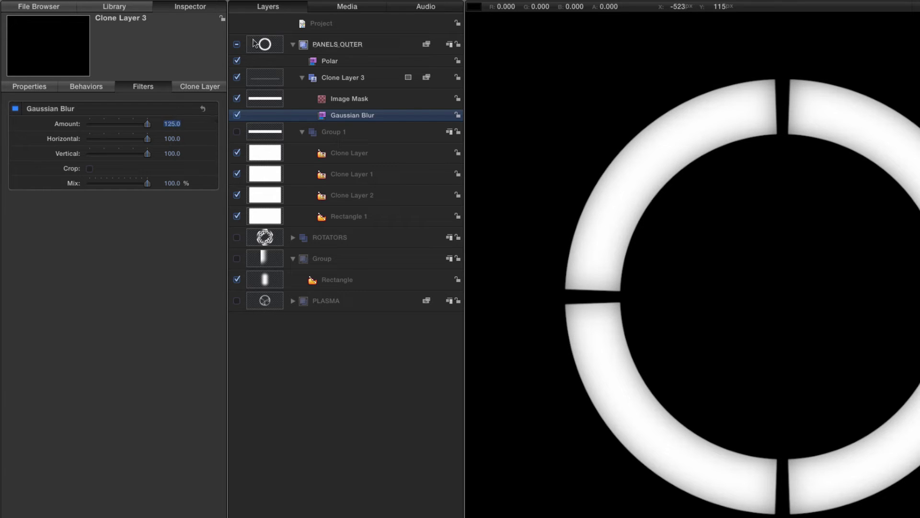
Round the corners of Rectangle 1 with a roundness of about 11
{"action": "left_click", "coordinate": [263, 217]}
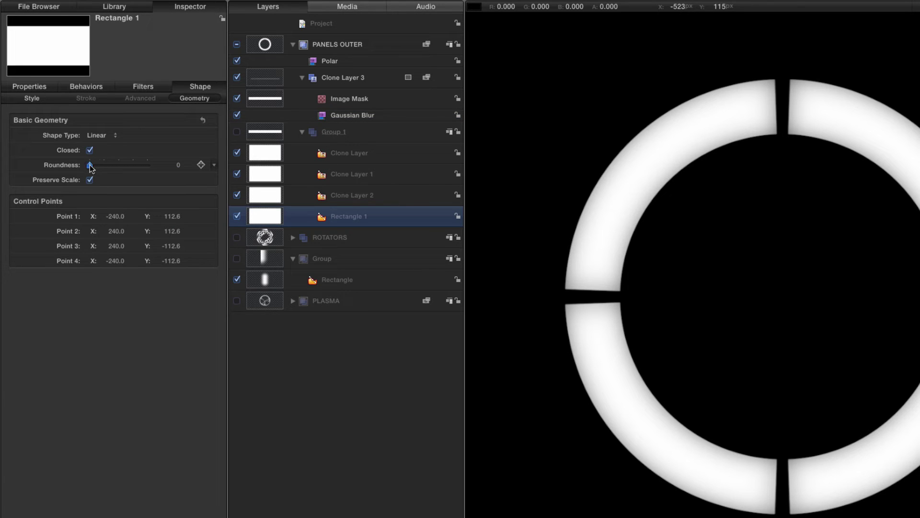
{"action": "left_click_drag", "start_coordinate": [90, 165], "coordinate": [101, 166]}
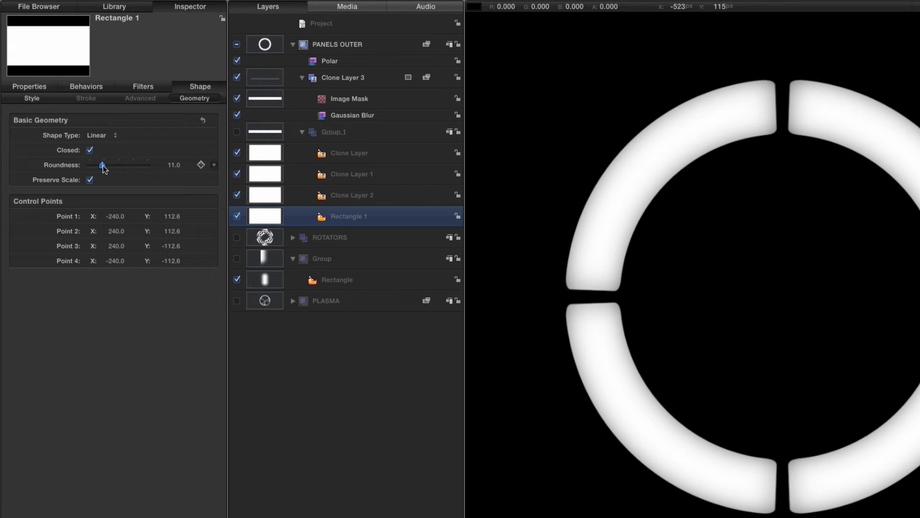
Add a Randomize parameter behavior to the opacity of Rectangle 1
{"action": "left_click", "coordinate": [35, 88]}
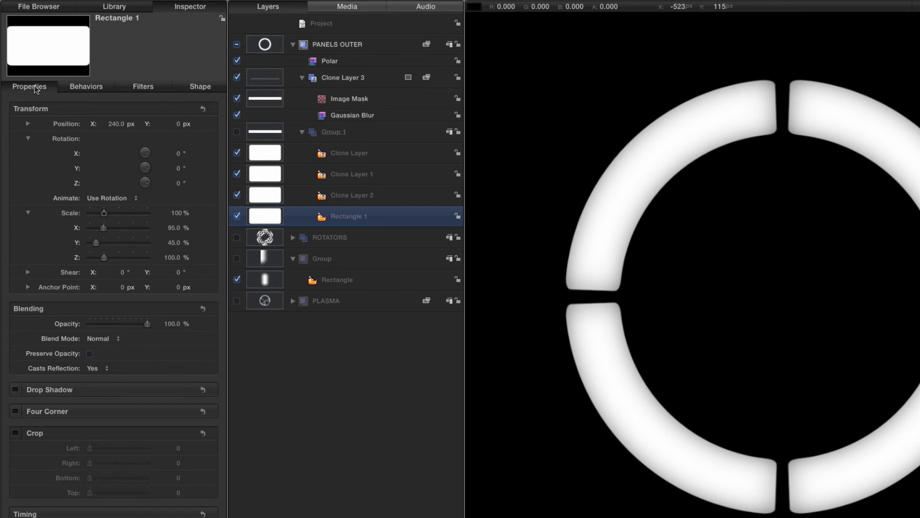
{"action": "left_click", "coordinate": [64, 324]}
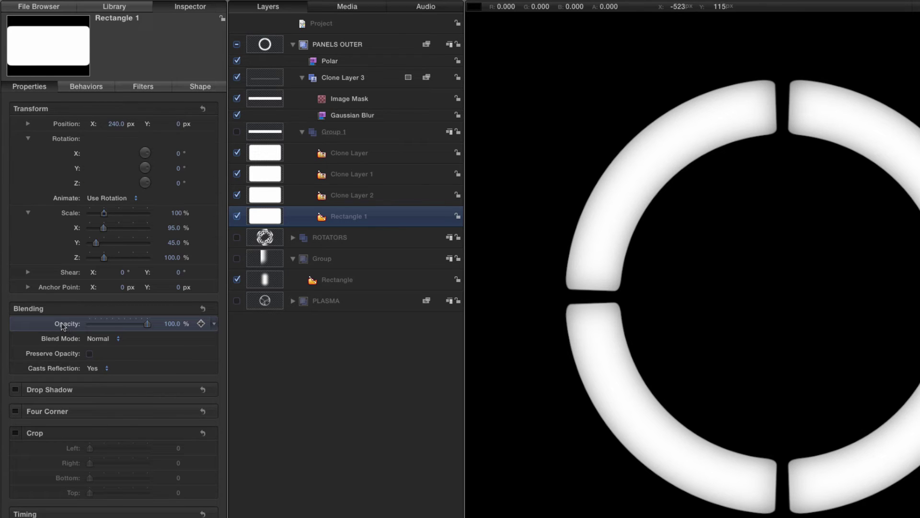
{"action": "right_click", "coordinate": [62, 326]}
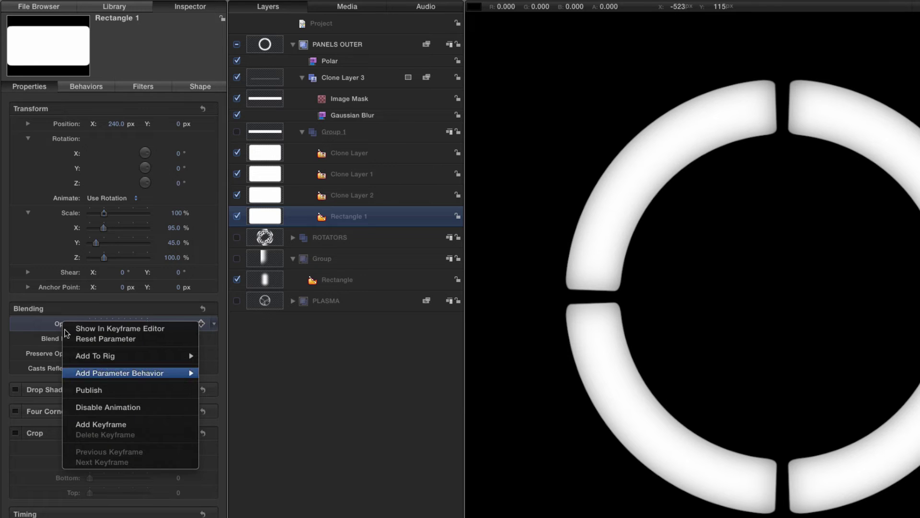
{"action": "mouse_move", "coordinate": [111, 372]}
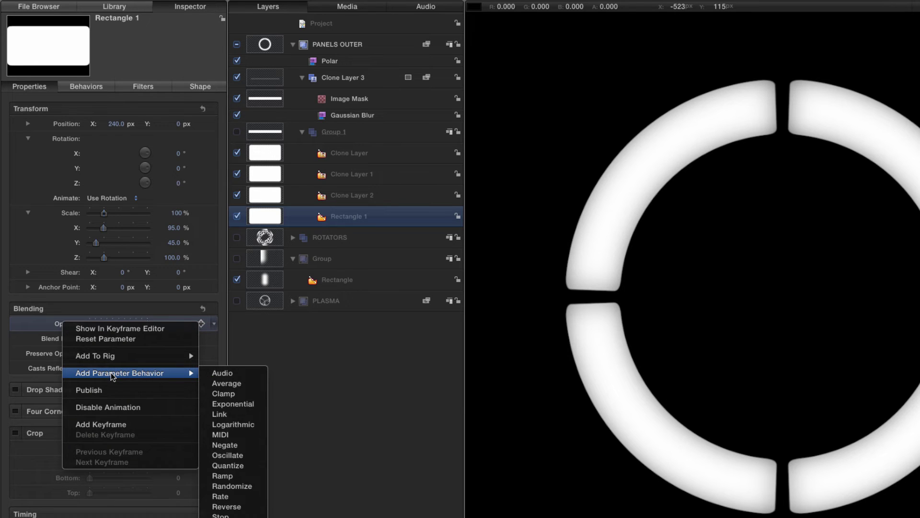
{"action": "left_click", "coordinate": [246, 487]}
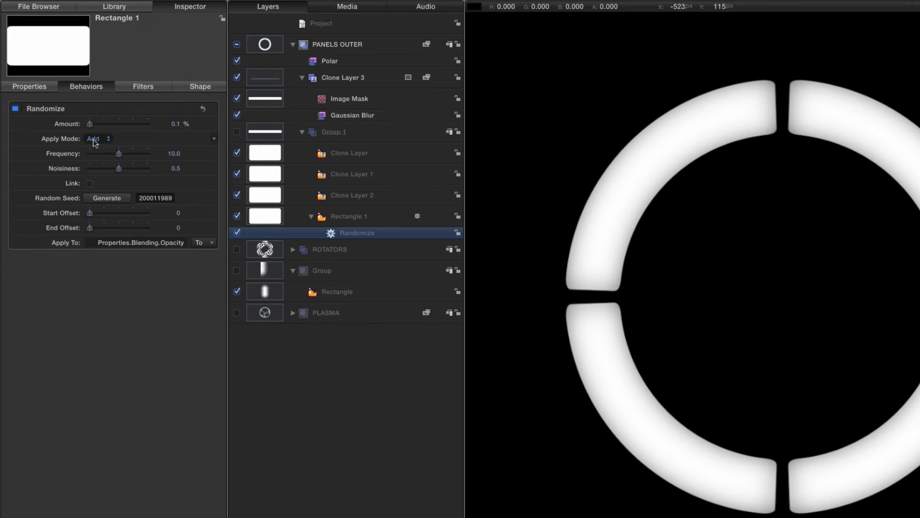
Set the Randomize behavior's amount to 50% and its apply mode to Subtract
{"action": "left_click", "coordinate": [175, 125]}
{"action": "type", "text": "50"}
{"action": "key", "text": "Return"}
{"action": "left_click", "coordinate": [97, 139]}
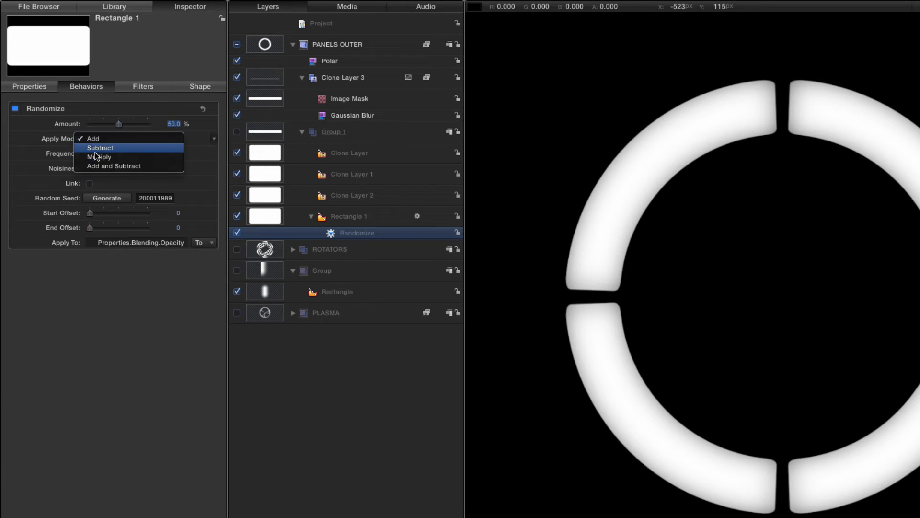
{"action": "left_click", "coordinate": [96, 149]}
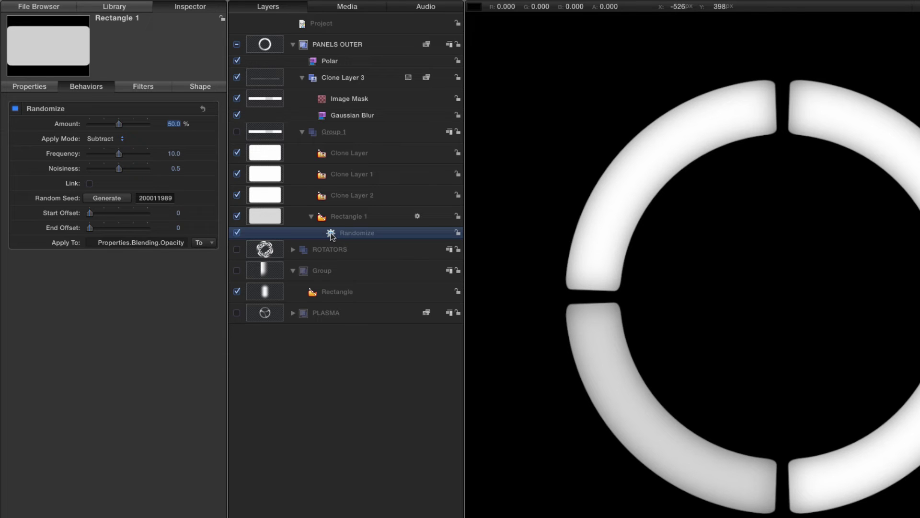
Copy Rectangle 1's Randomize behavior onto Clone Layer, Clone Layer 1 and Clone Layer 2, generating a new random seed for each copy
{"action": "mouse_move", "coordinate": [331, 235]}
{"action": "left_mouse_down"}
{"action": "mouse_move", "coordinate": [249, 197]}
{"action": "mouse_move", "coordinate": [263, 200]}
{"action": "mouse_move", "coordinate": [263, 173]}
{"action": "left_mouse_up"}
{"action": "mouse_move", "coordinate": [335, 191]}
{"action": "left_mouse_down"}
{"action": "mouse_move", "coordinate": [324, 188]}
{"action": "mouse_move", "coordinate": [329, 155]}
{"action": "left_mouse_up"}
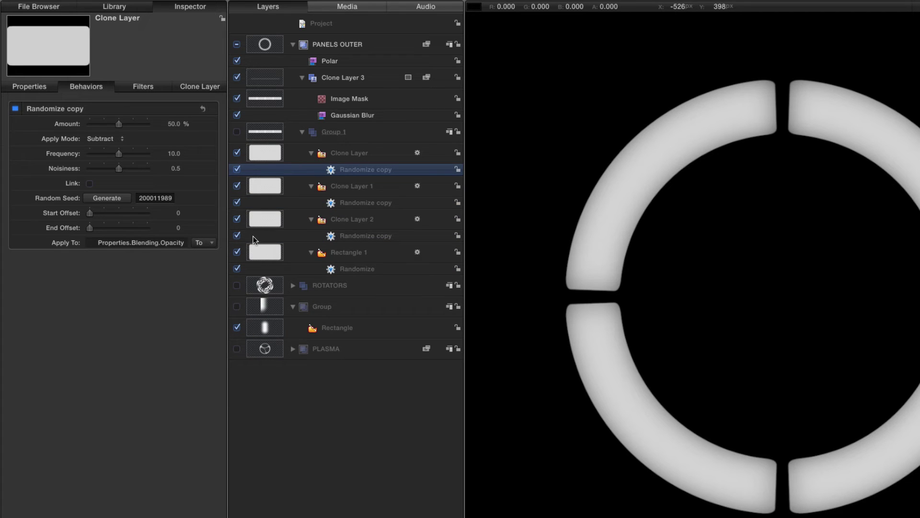
{"action": "left_click", "coordinate": [107, 197]}
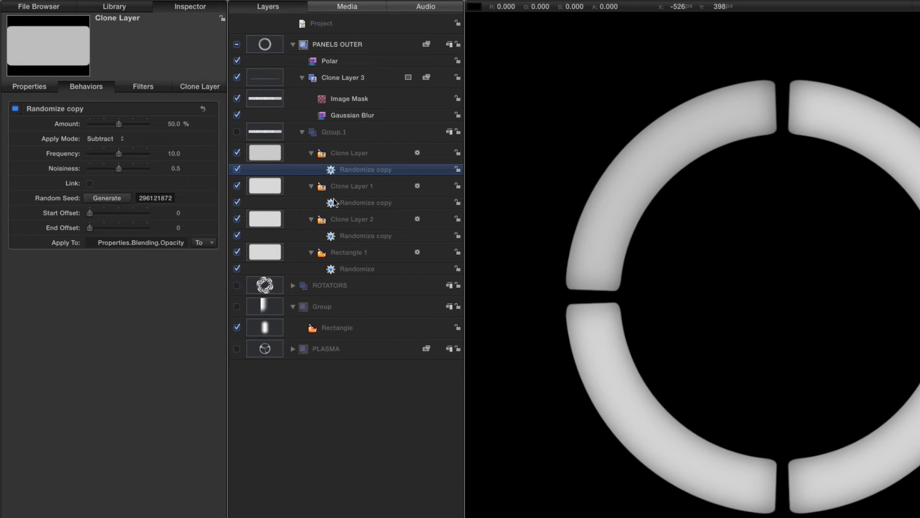
{"action": "left_click", "coordinate": [334, 201]}
{"action": "left_click", "coordinate": [109, 198]}
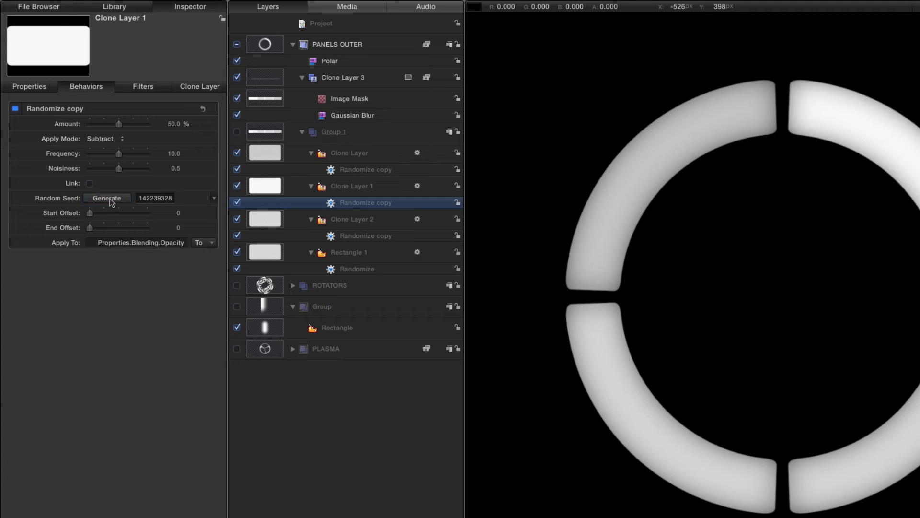
{"action": "left_click", "coordinate": [363, 235]}
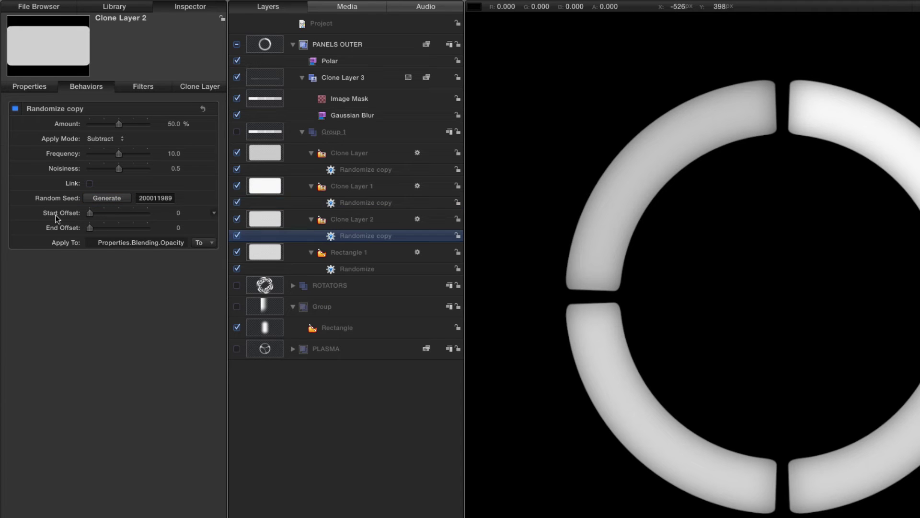
{"action": "left_click", "coordinate": [109, 197]}
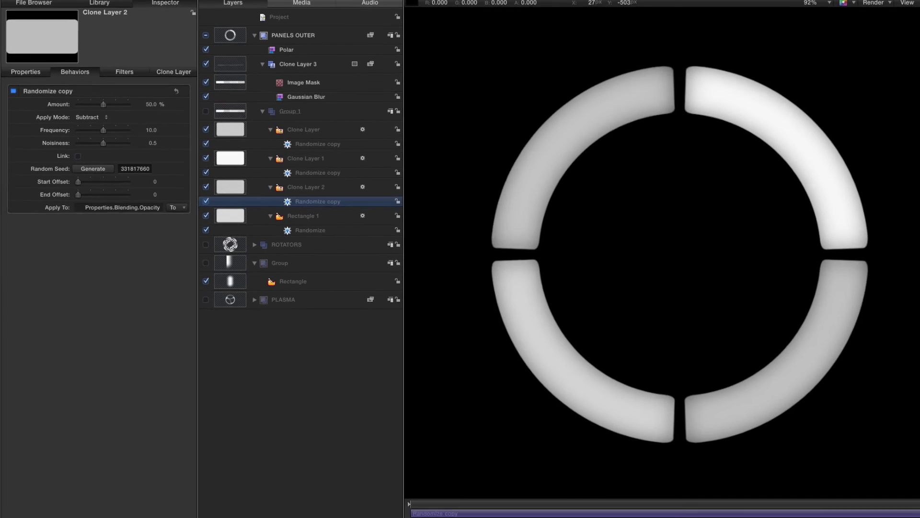
Play back the animation to check the random flicker of the four ring panels
{"action": "left_click", "coordinate": [654, 507]}
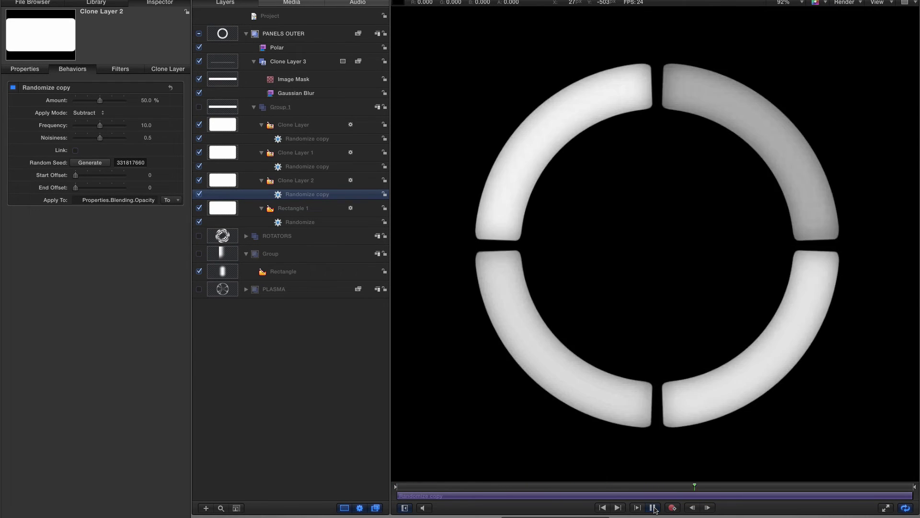
{"action": "left_click", "coordinate": [654, 508]}
{"action": "left_click", "coordinate": [654, 509]}
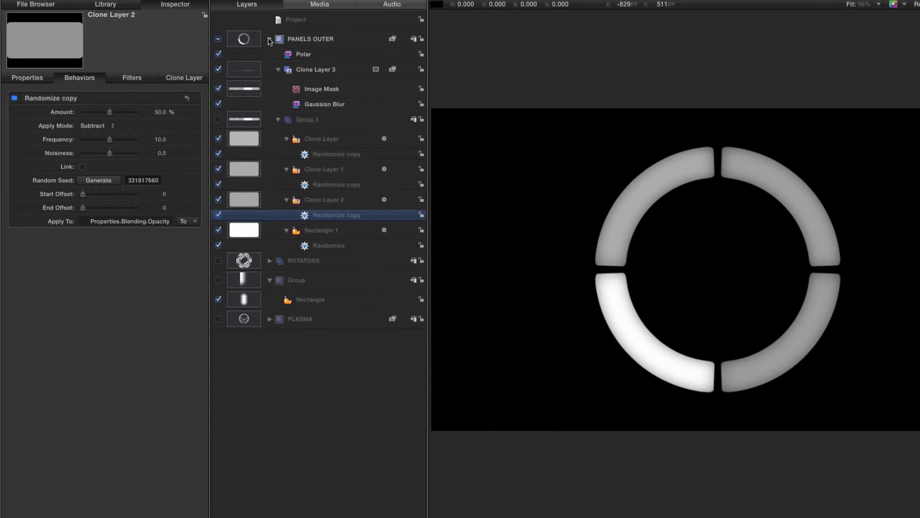
Collapse PANELS OUTER, make the ROTATORS group visible and scale it to 64% so it fits inside the panel ring
{"action": "left_click", "coordinate": [270, 40]}
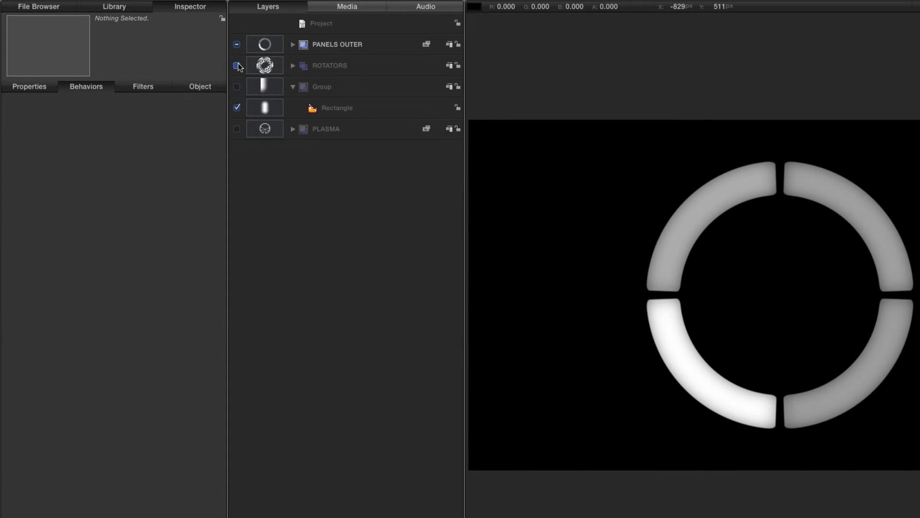
{"action": "left_click", "coordinate": [237, 65]}
{"action": "left_click", "coordinate": [265, 68]}
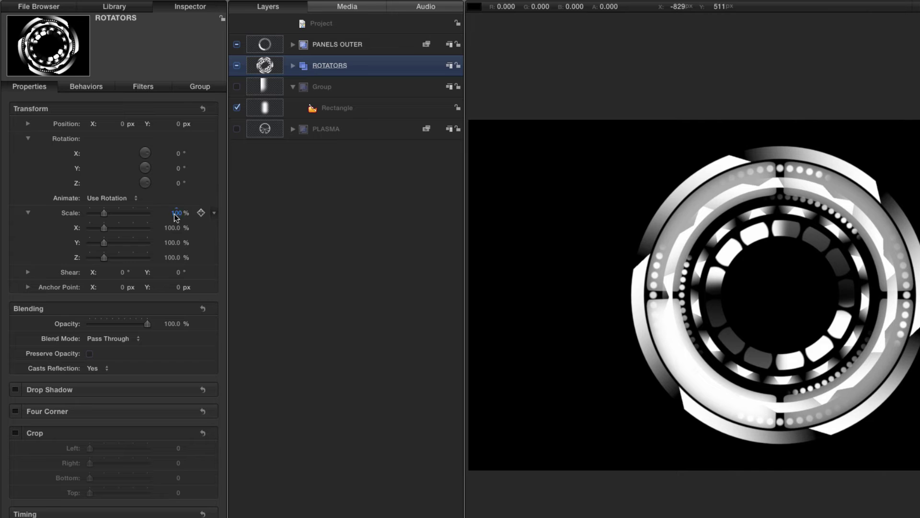
{"action": "mouse_move", "coordinate": [178, 215]}
{"action": "left_mouse_down"}
{"action": "mouse_move", "coordinate": [158, 215]}
{"action": "mouse_move", "coordinate": [172, 215]}
{"action": "left_mouse_up"}
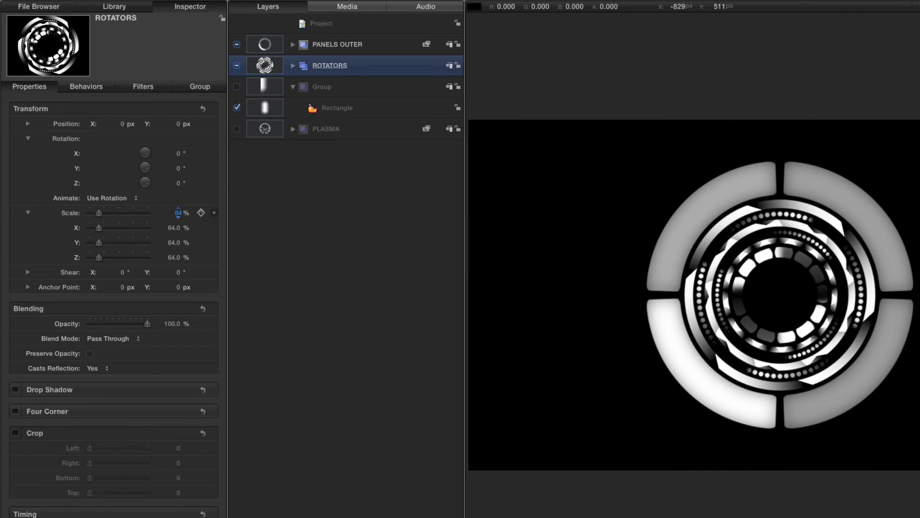
Set the Y scale of Rectangle 1 and its three clone layers in PANELS OUTER to 30%
{"action": "left_click", "coordinate": [293, 45]}
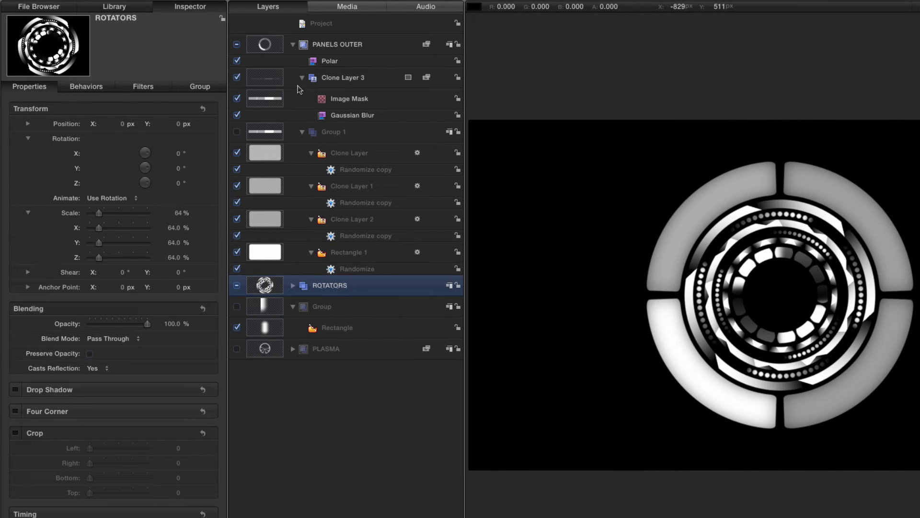
{"action": "left_click", "coordinate": [260, 249]}
{"action": "left_click", "coordinate": [264, 218], "text": "super"}
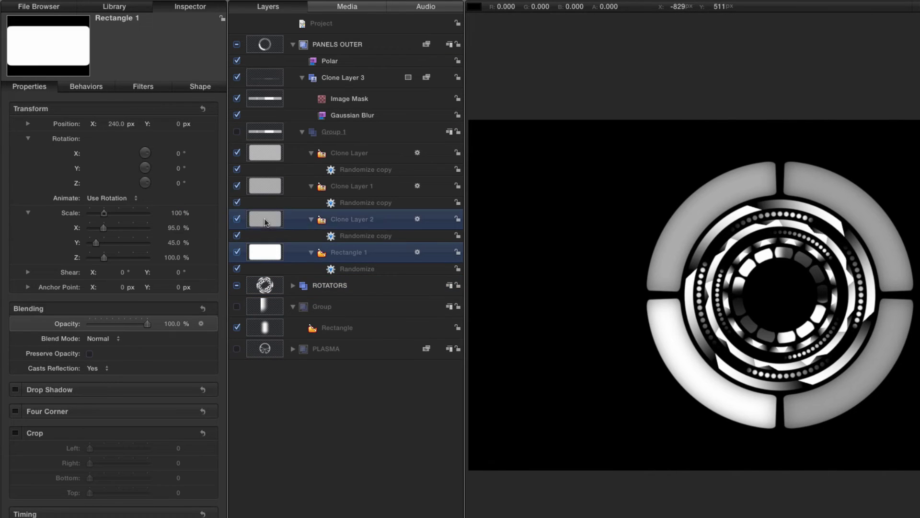
{"action": "left_click", "coordinate": [263, 181], "text": "super"}
{"action": "left_click", "coordinate": [263, 153], "text": "super"}
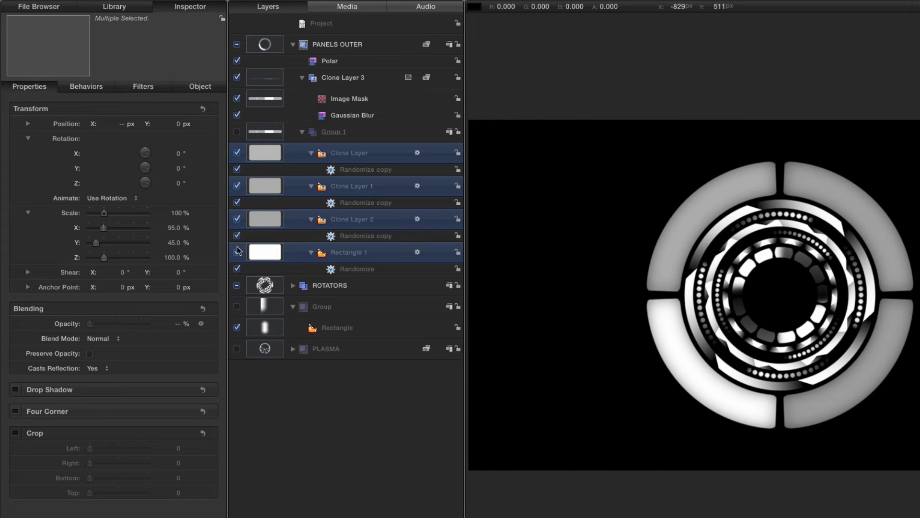
{"action": "left_click", "coordinate": [175, 242]}
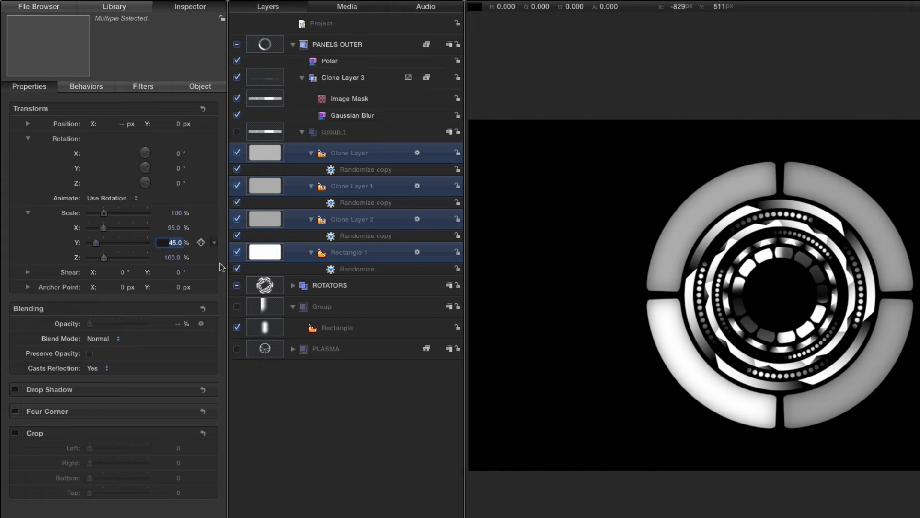
{"action": "type", "text": "30"}
{"action": "key", "text": "Return"}
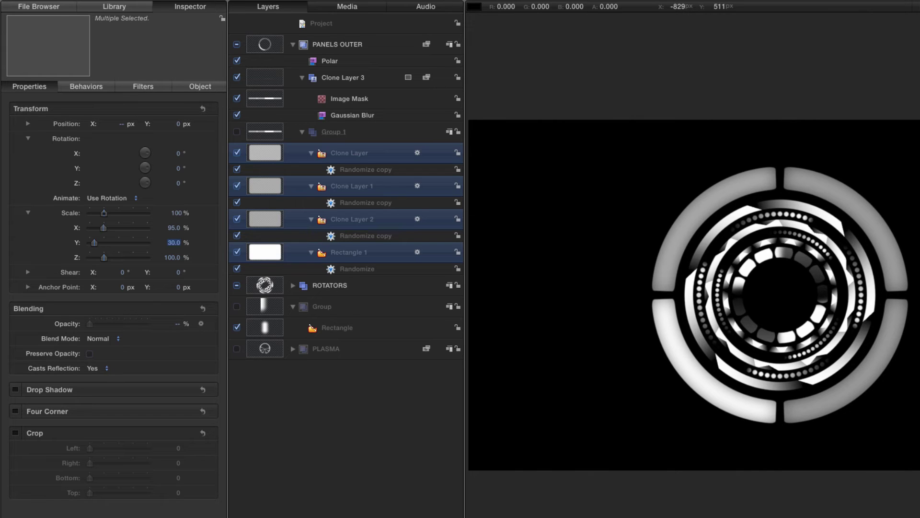
Scale the ROTATORS group to 69% and play back the combined rings
{"action": "left_click", "coordinate": [271, 291]}
{"action": "left_click_drag", "start_coordinate": [180, 213], "coordinate": [181, 210]}
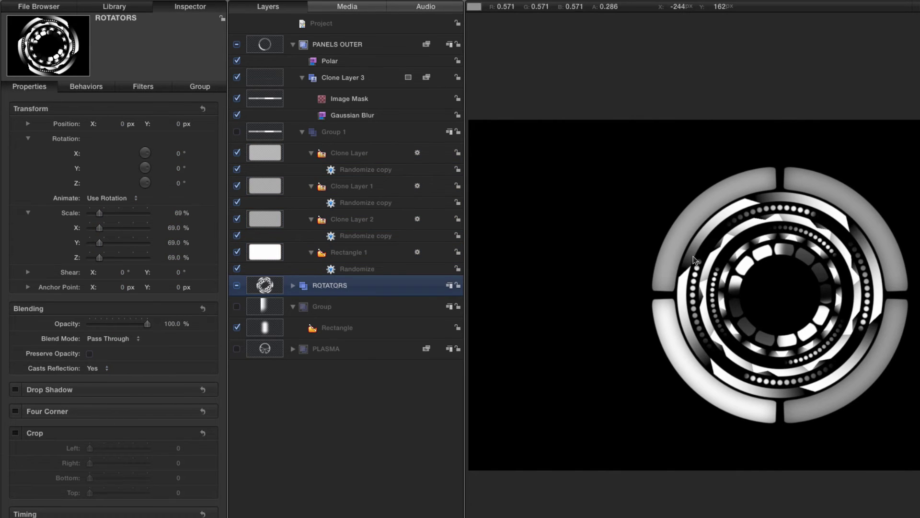
{"action": "key", "text": "space"}
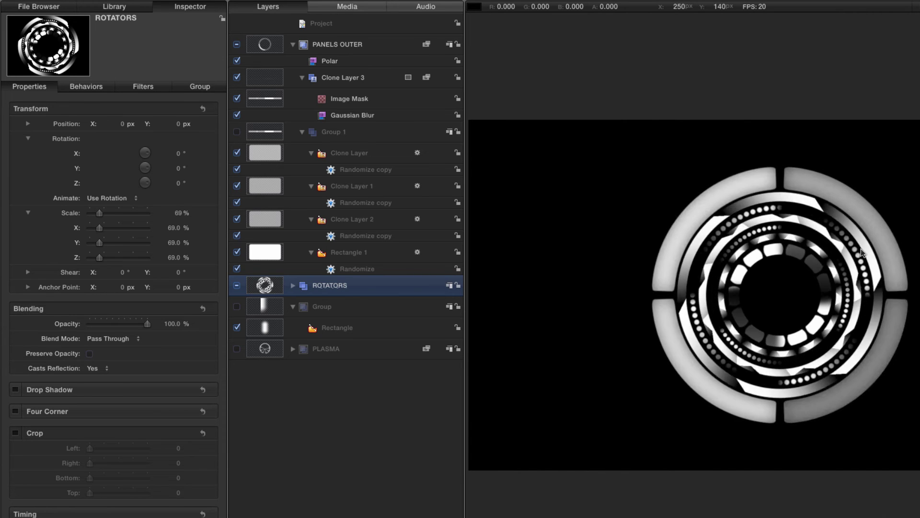
{"action": "key", "text": "space"}
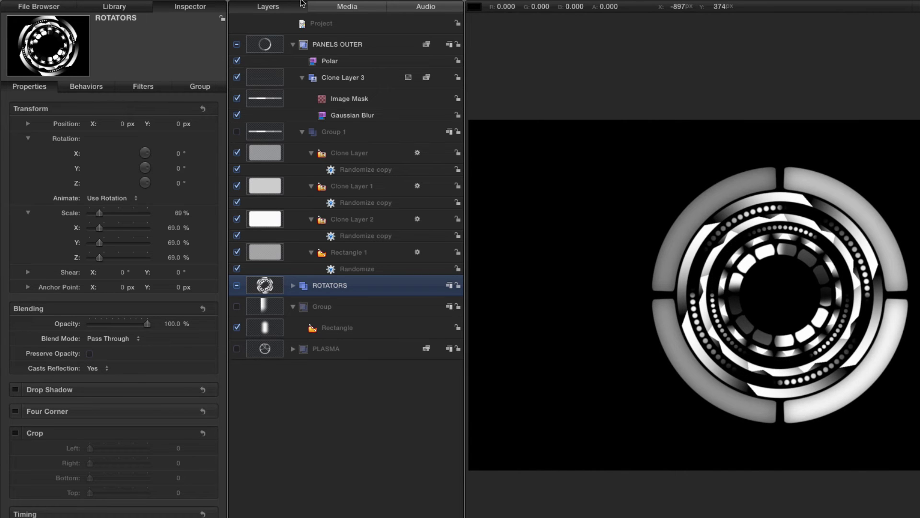
Duplicate the collapsed PANELS OUTER group and rename the copy PANELS INNER
{"action": "left_click", "coordinate": [293, 45]}
{"action": "left_click", "coordinate": [261, 45]}
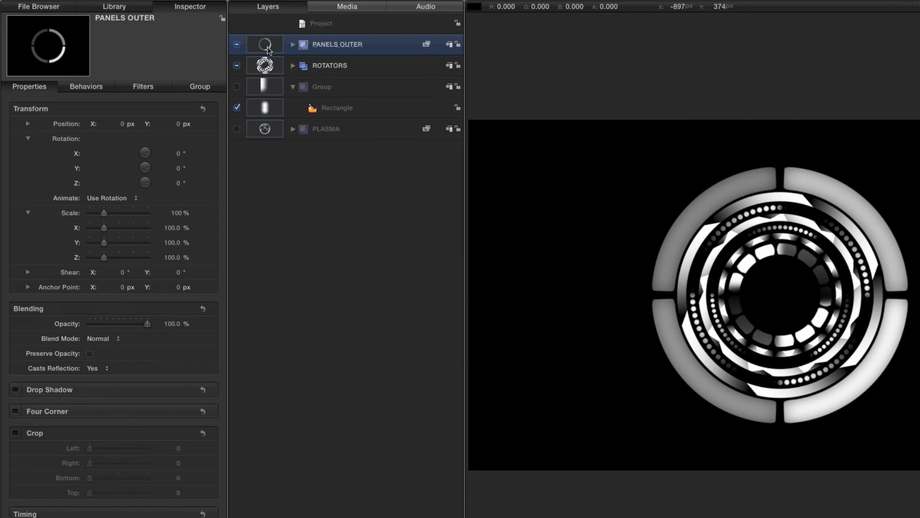
{"action": "key", "text": "super+d"}
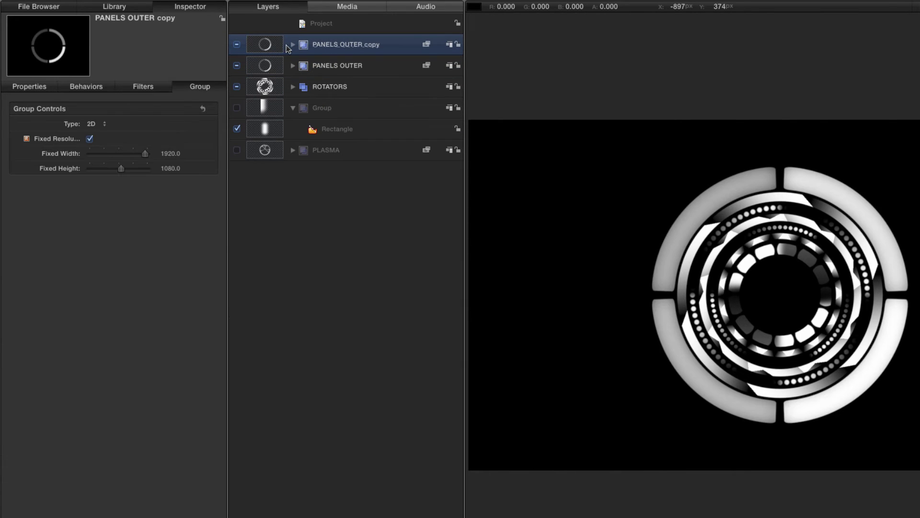
{"action": "double_click", "coordinate": [344, 46]}
{"action": "key", "text": "BackSpace"}
{"action": "key", "text": "BackSpace"}
{"action": "key", "text": "BackSpace"}
{"action": "key", "text": "BackSpace"}
{"action": "key", "text": "BackSpace"}
{"action": "key", "text": "BackSpace"}
{"action": "key", "text": "BackSpace"}
{"action": "key", "text": "BackSpace"}
{"action": "key", "text": "BackSpace"}
{"action": "key", "text": "BackSpace"}
{"action": "type", "text": "INNER"}
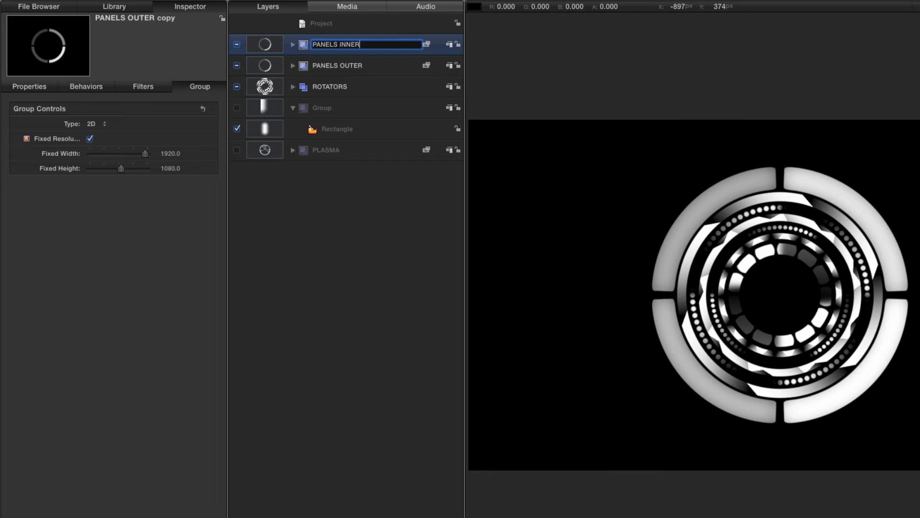
{"action": "key", "text": "Return"}
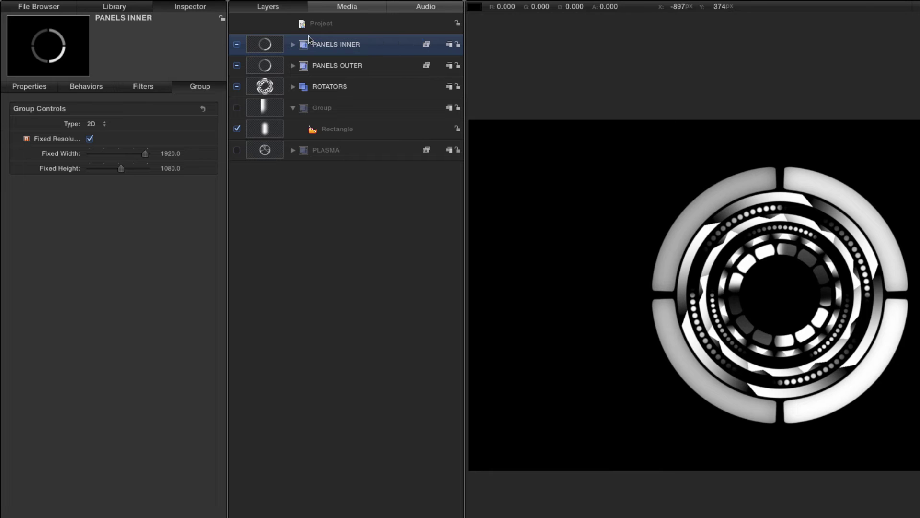
Scale the PANELS INNER group to 29% so its ring sits inside the ROTATORS
{"action": "left_click", "coordinate": [26, 85]}
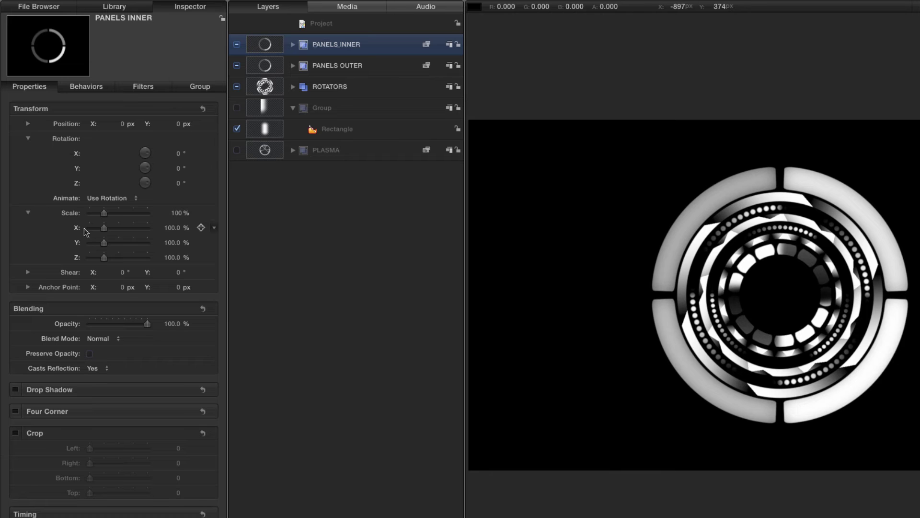
{"action": "mouse_move", "coordinate": [178, 213]}
{"action": "left_mouse_down"}
{"action": "mouse_move", "coordinate": [158, 213]}
{"action": "mouse_move", "coordinate": [178, 213]}
{"action": "left_mouse_up"}
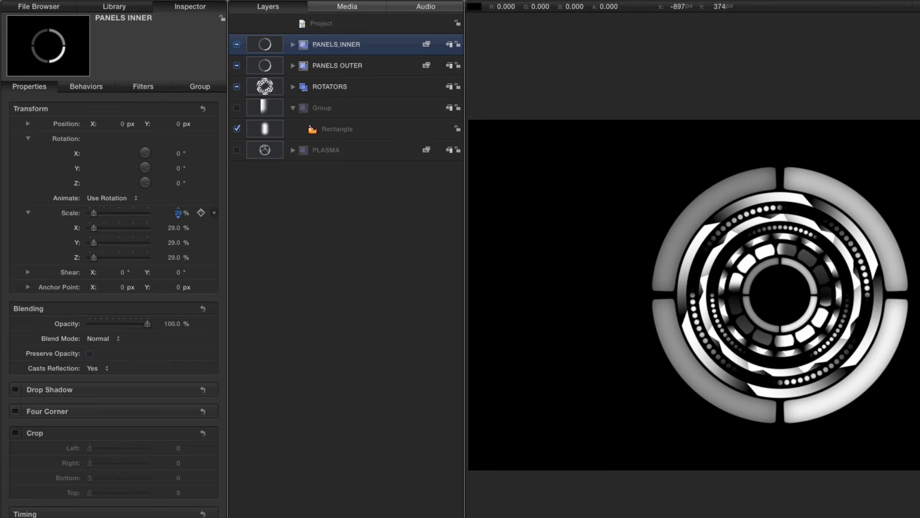
Make the PLASMA group visible and scale it to 22% to fit within the inner panel ring
{"action": "left_click", "coordinate": [236, 150]}
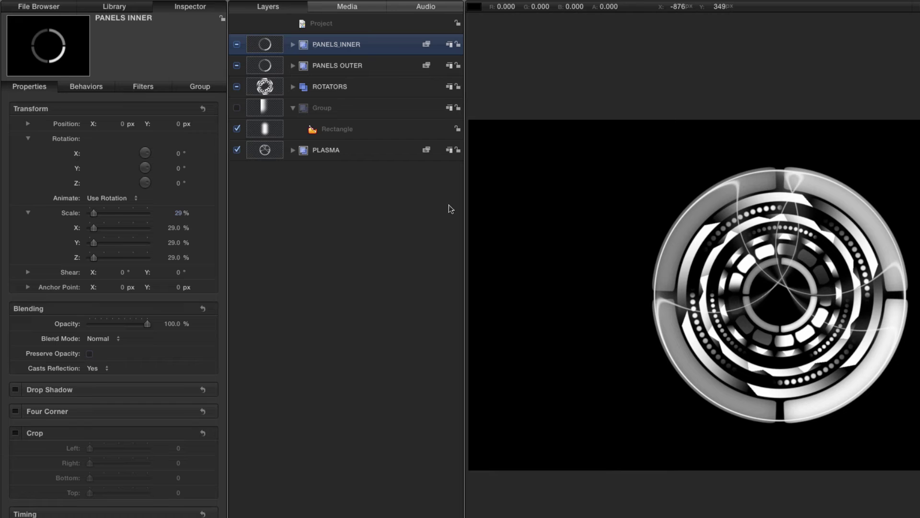
{"action": "left_click", "coordinate": [265, 151]}
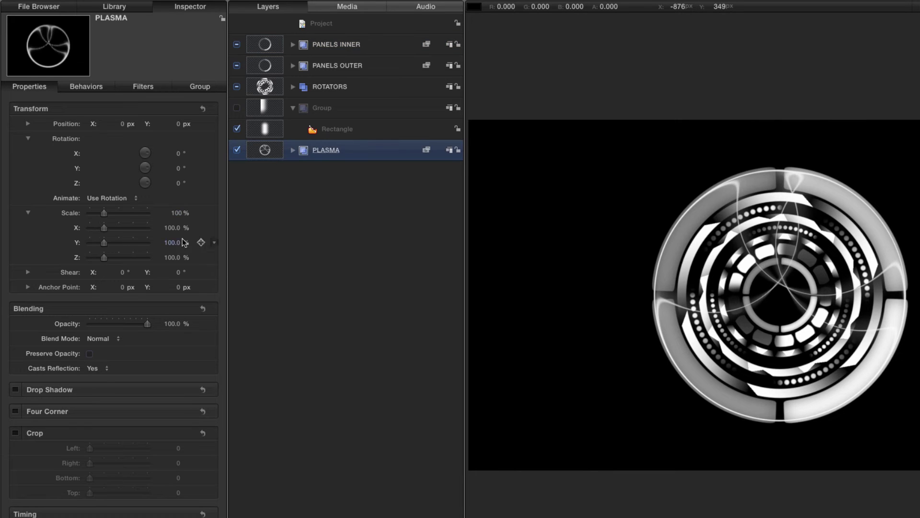
{"action": "left_click_drag", "start_coordinate": [180, 215], "coordinate": [142, 215]}
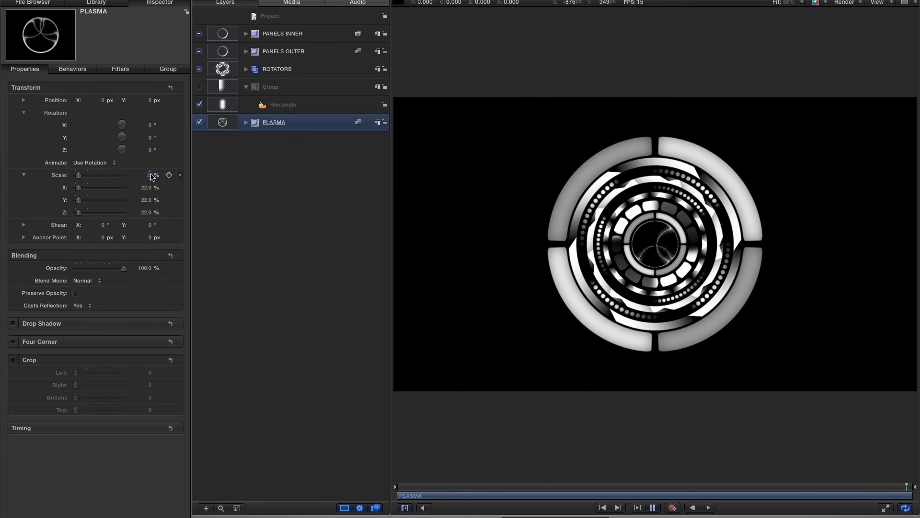
Make a clone layer of the ROTATORS group and send the clone's group to the back of the layer stack
{"action": "left_click", "coordinate": [224, 71]}
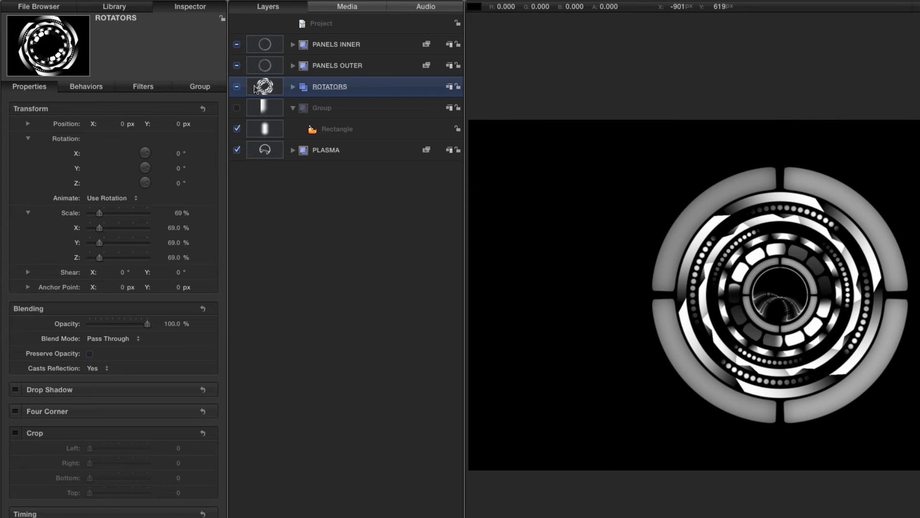
{"action": "key", "text": "k"}
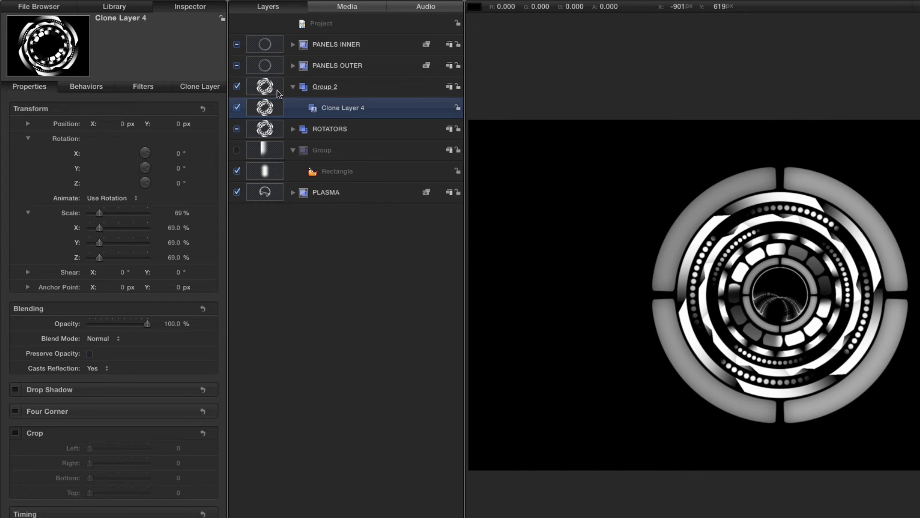
{"action": "left_click", "coordinate": [264, 87]}
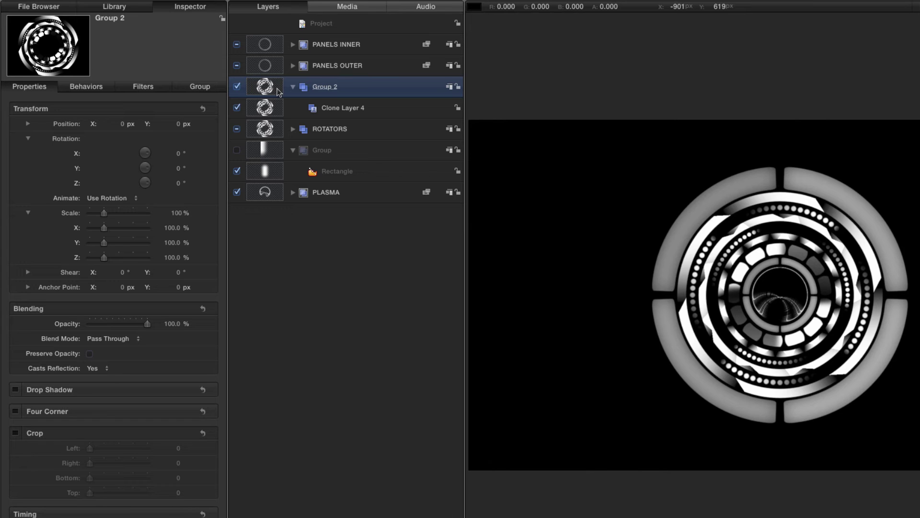
{"action": "key", "text": "super+shift+bracketleft"}
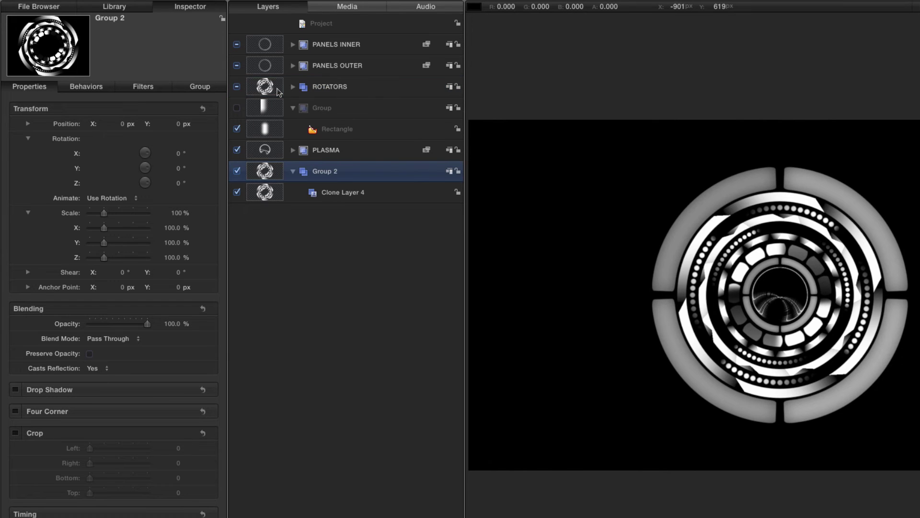
Rename the group containing Clone Layer 4 as HALO
{"action": "double_click", "coordinate": [330, 172]}
{"action": "type", "text": "HALO"}
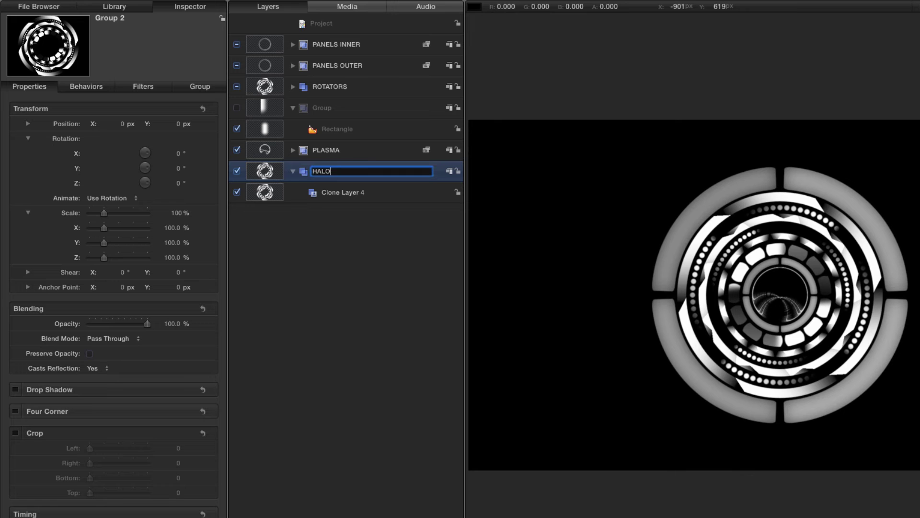
{"action": "key", "text": "Return"}
Scale the HALO group to 251% and apply a Zoom Blur filter to it
{"action": "left_click_drag", "start_coordinate": [176, 212], "coordinate": [176, 212]}
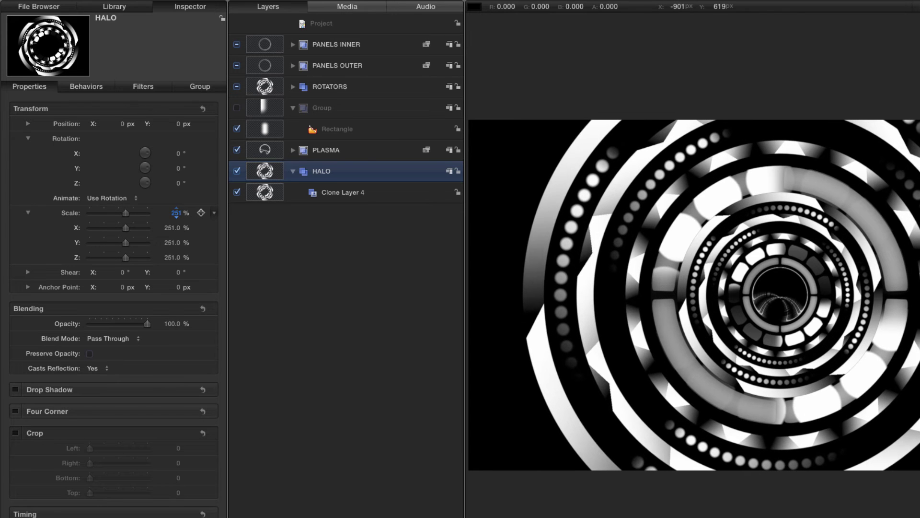
{"action": "left_click", "coordinate": [119, 11]}
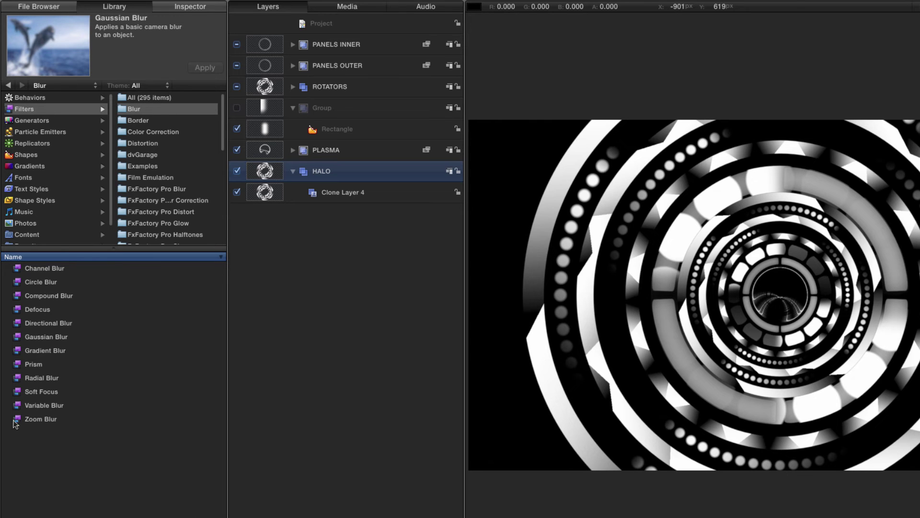
{"action": "left_click_drag", "start_coordinate": [17, 422], "coordinate": [288, 181]}
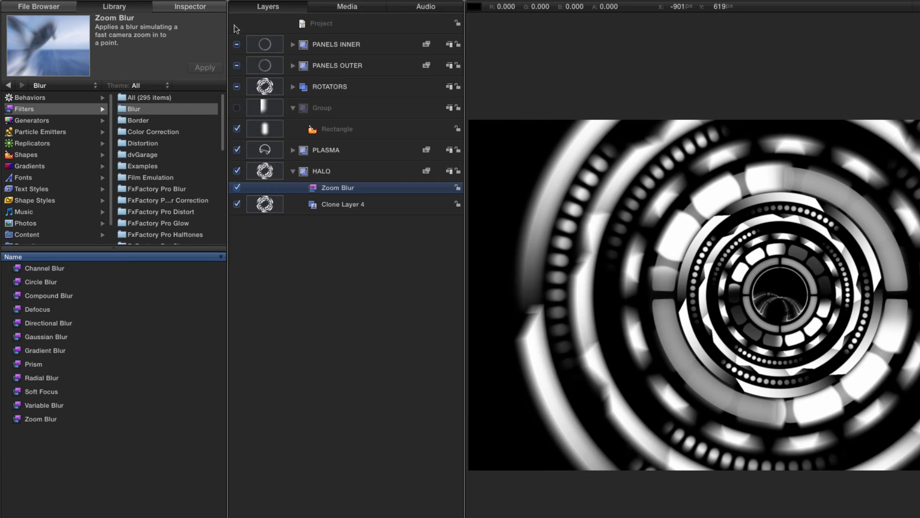
Set the amount of the HALO group's Zoom Blur filter to 25
{"action": "left_click", "coordinate": [190, 7]}
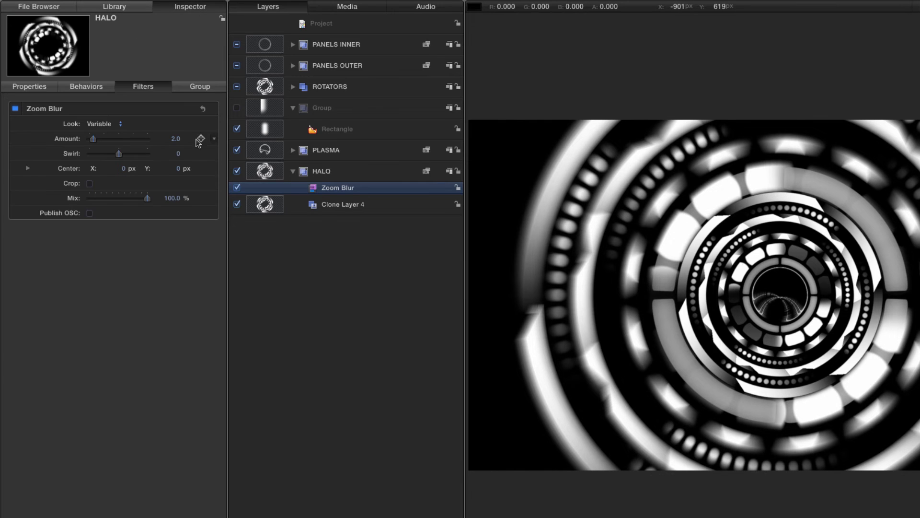
{"action": "left_click_drag", "start_coordinate": [95, 139], "coordinate": [139, 141]}
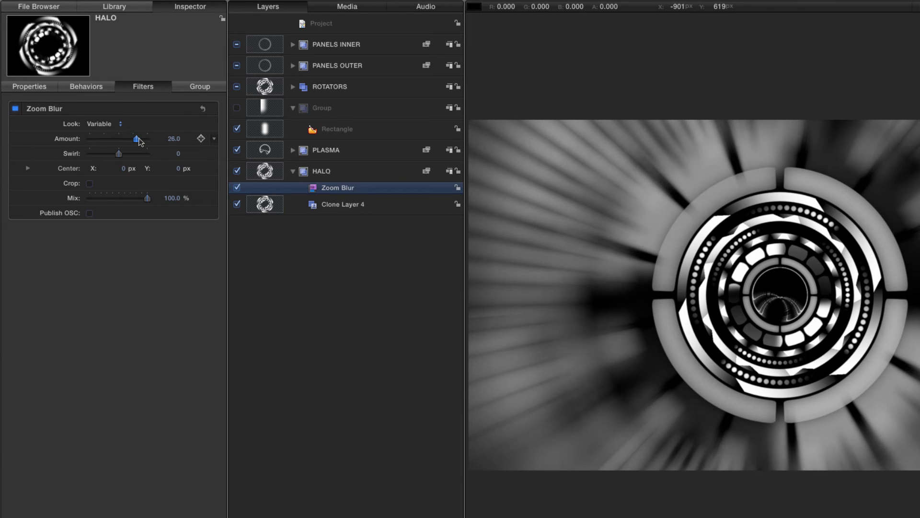
{"action": "left_click", "coordinate": [174, 138]}
{"action": "type", "text": "25"}
{"action": "key", "text": "Return"}
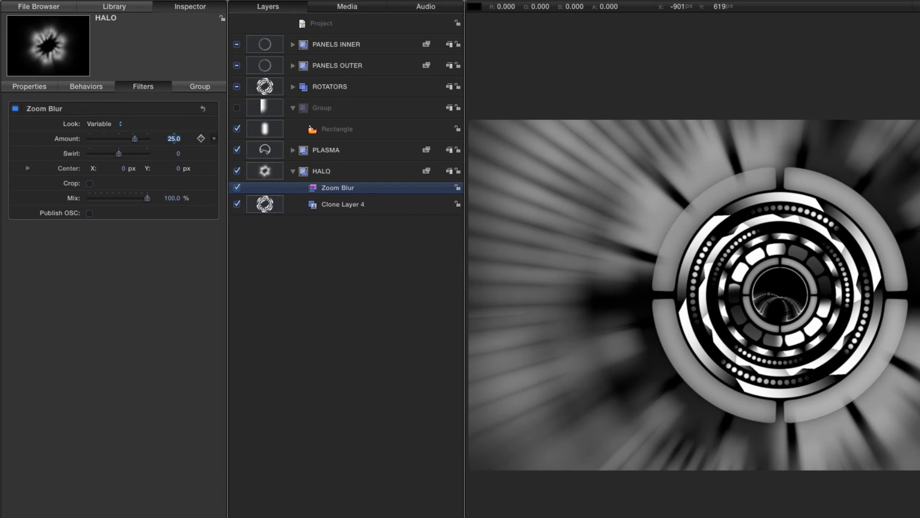
Reduce the HALO group's opacity to 10%
{"action": "left_click", "coordinate": [275, 206]}
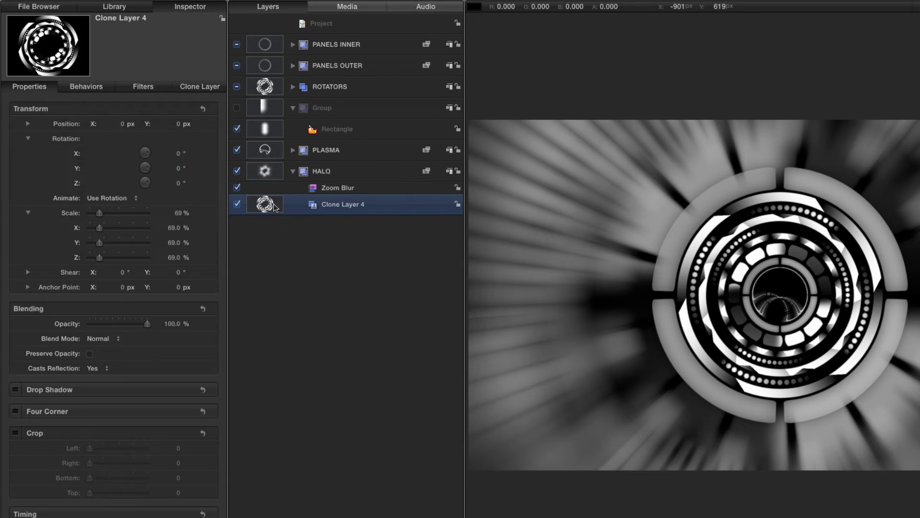
{"action": "left_click", "coordinate": [267, 173]}
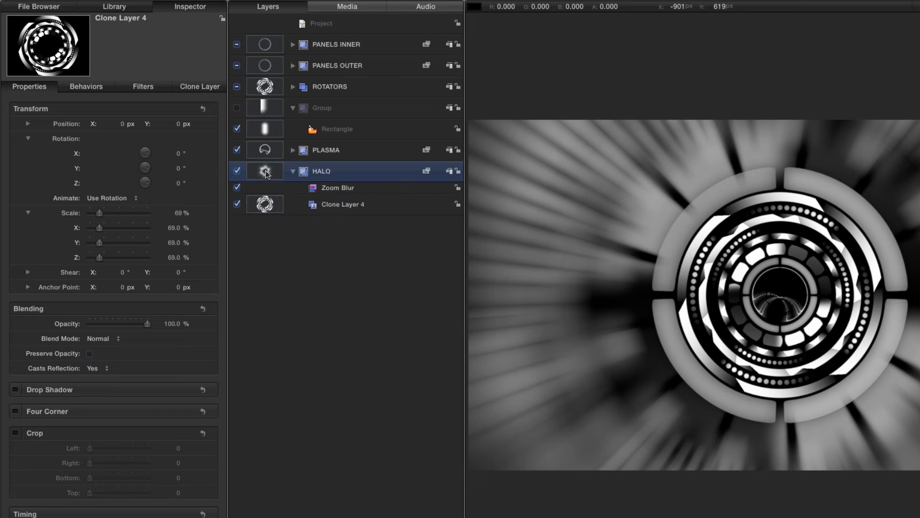
{"action": "left_click", "coordinate": [173, 324]}
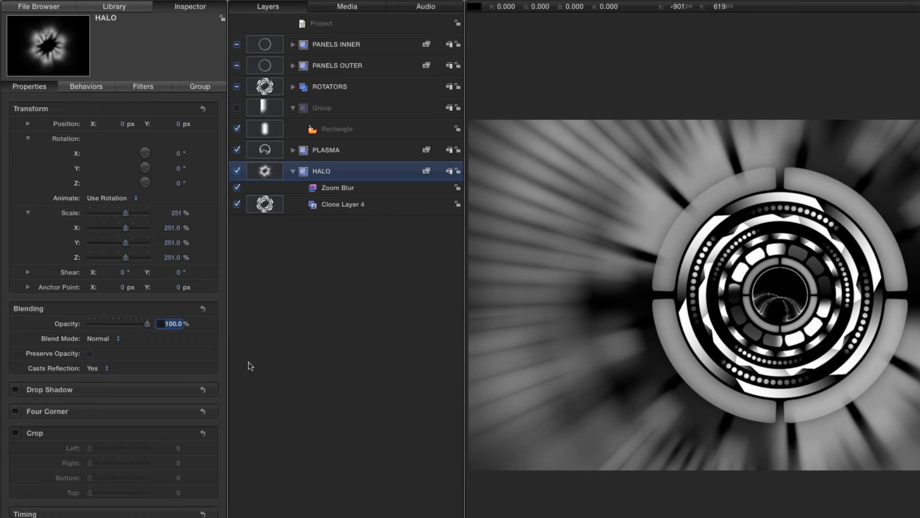
{"action": "type", "text": "10"}
{"action": "key", "text": "Return"}
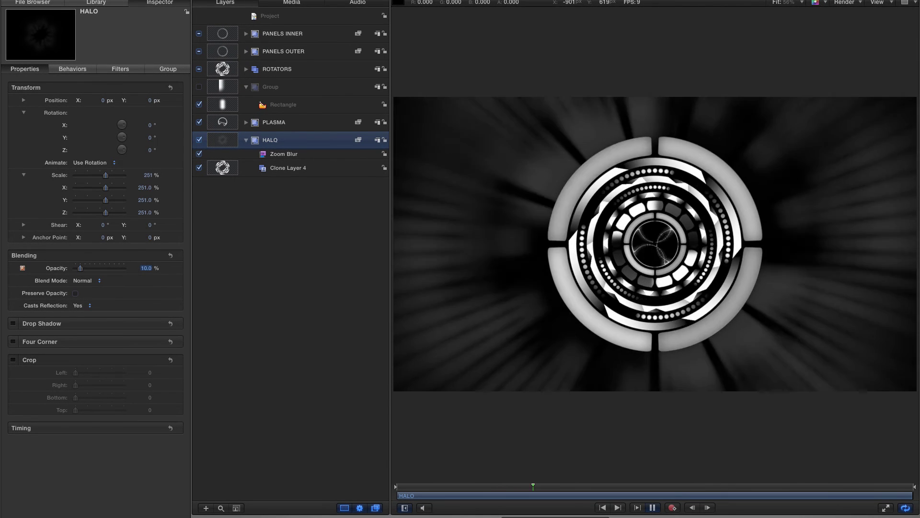
{"action": "key", "text": "space"}
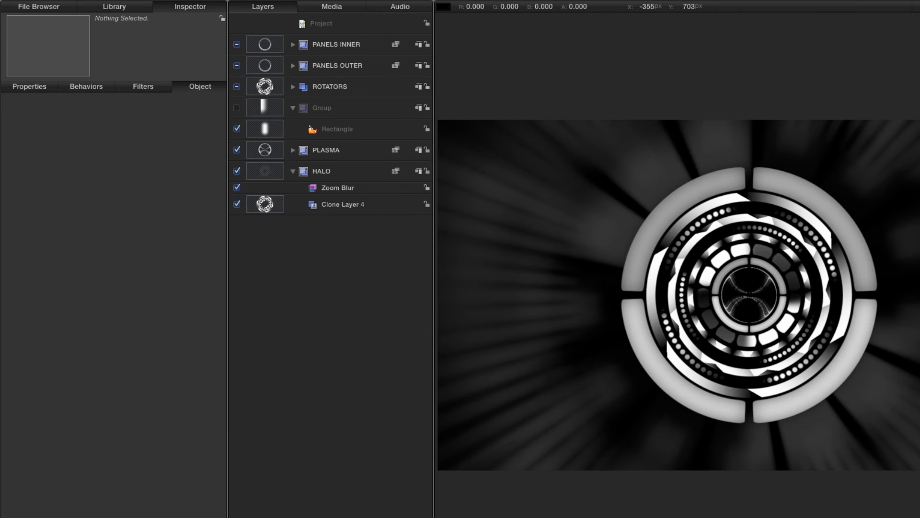
Turn on Fixed Resolution for the PLASMA group
{"action": "key", "text": "z"}
{"action": "left_click_drag", "start_coordinate": [755, 298], "coordinate": [867, 369]}
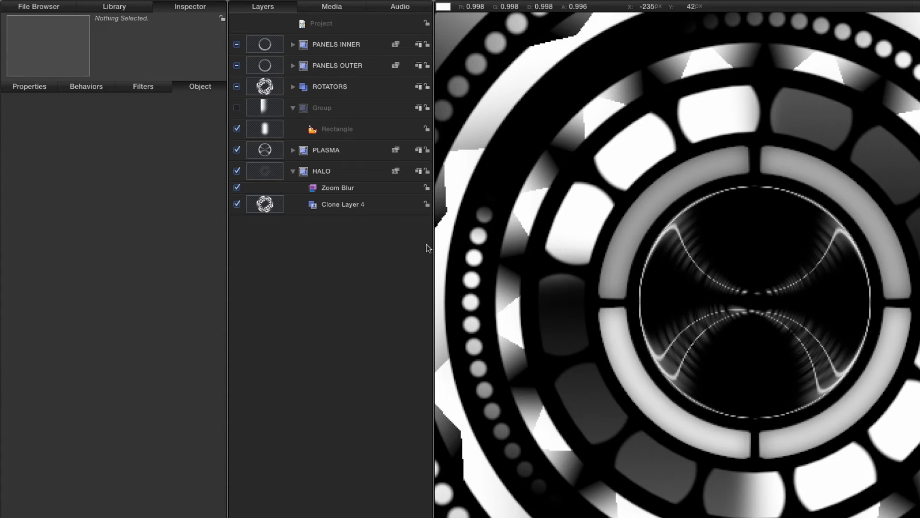
{"action": "left_click", "coordinate": [294, 151]}
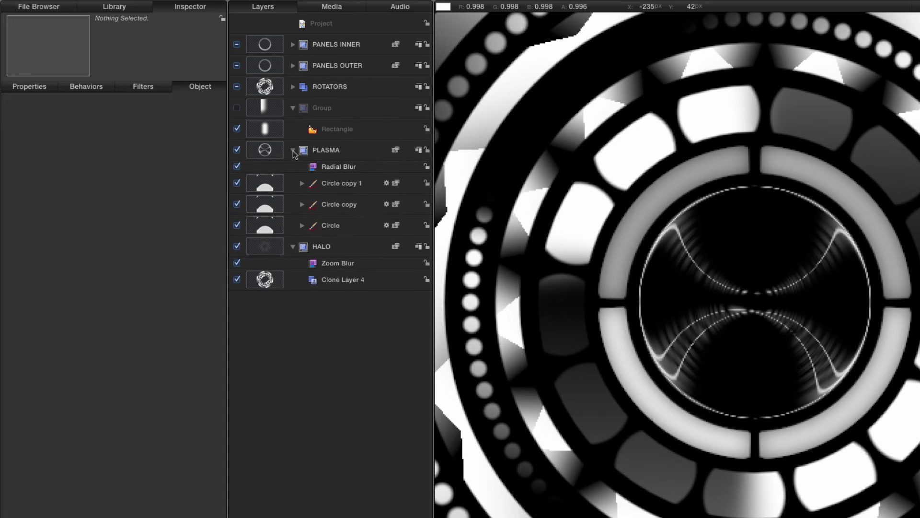
{"action": "left_click", "coordinate": [267, 151]}
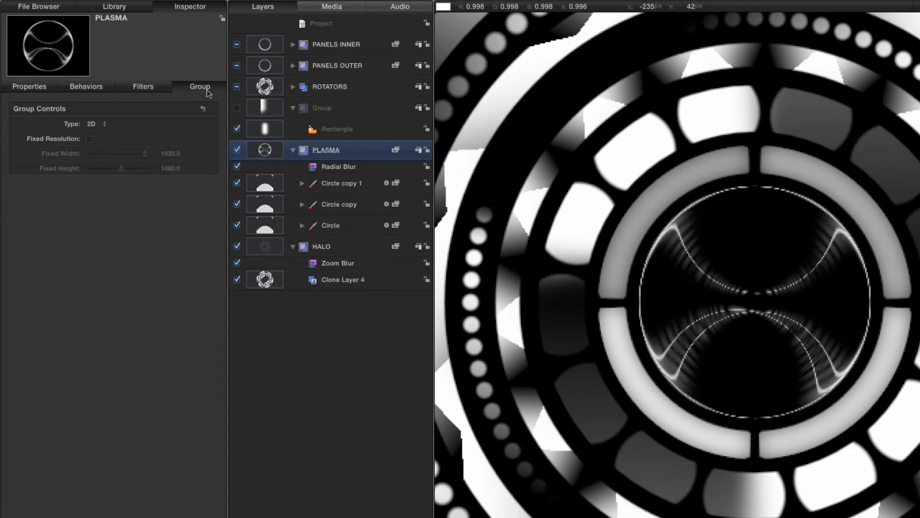
{"action": "left_click", "coordinate": [90, 139]}
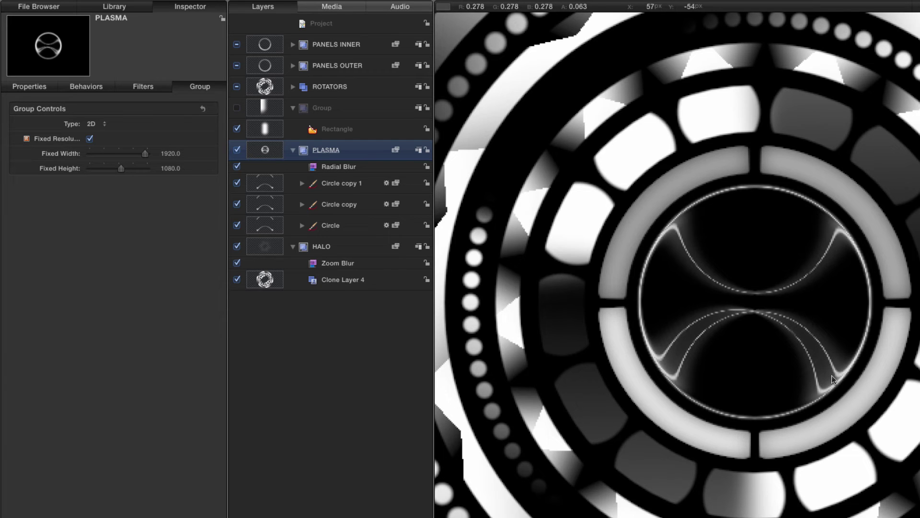
Set the outline width of Circle, Circle copy and Circle copy 1 in the PLASMA group to 10
{"action": "left_click", "coordinate": [269, 181]}
{"action": "left_click", "coordinate": [263, 202], "text": "shift"}
{"action": "left_click", "coordinate": [265, 226], "text": "shift"}
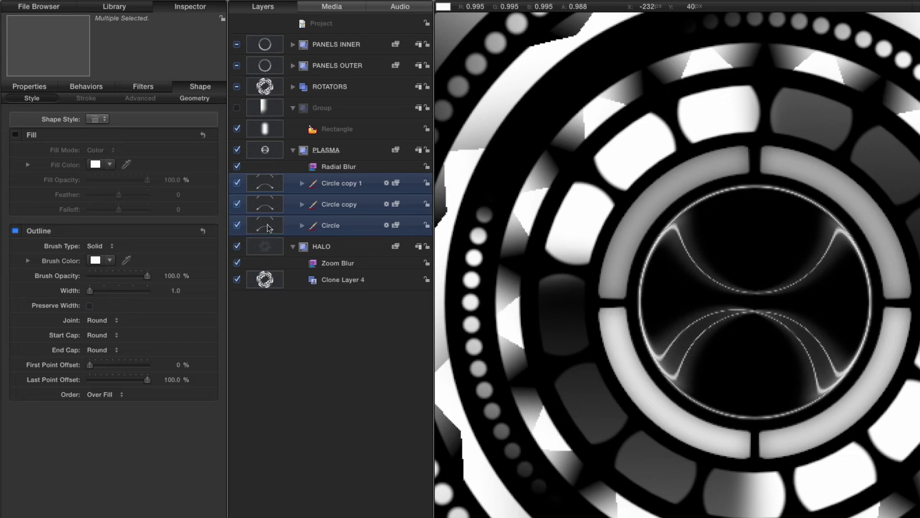
{"action": "left_click", "coordinate": [176, 291]}
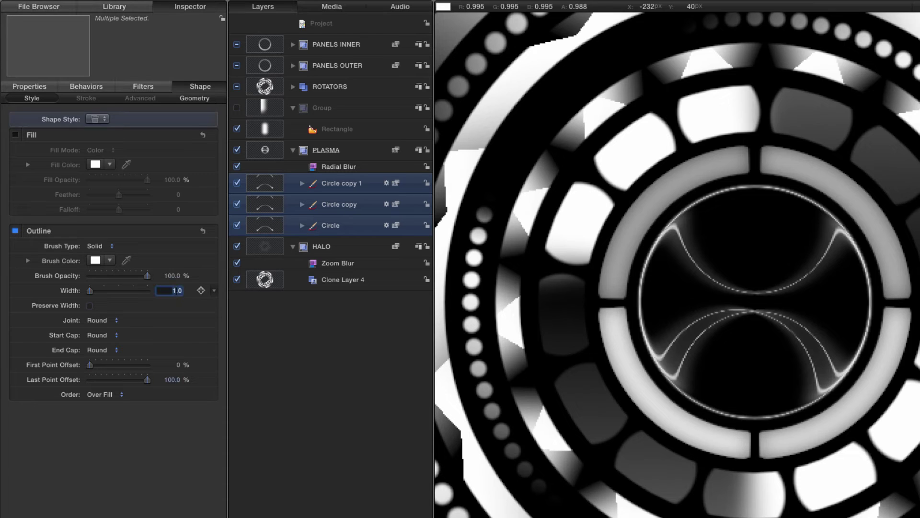
{"action": "type", "text": "10"}
{"action": "key", "text": "Return"}
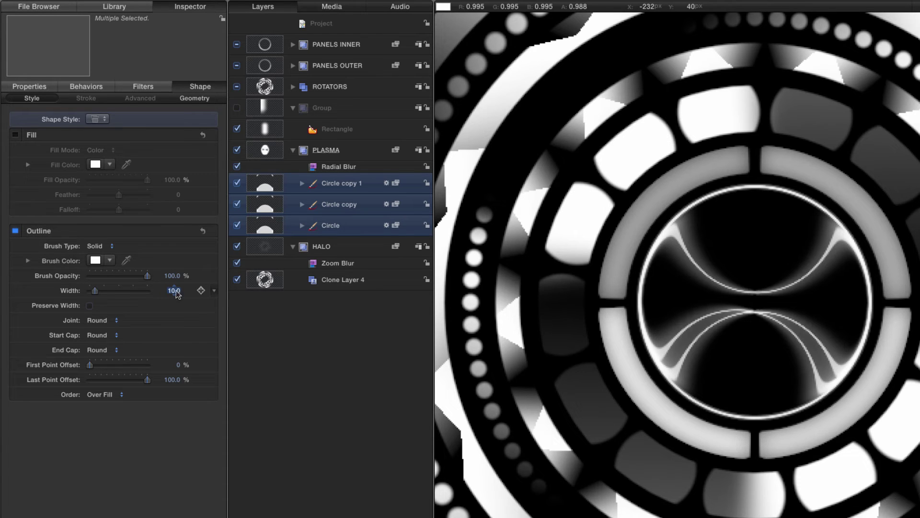
{"action": "key", "text": "shift+z"}
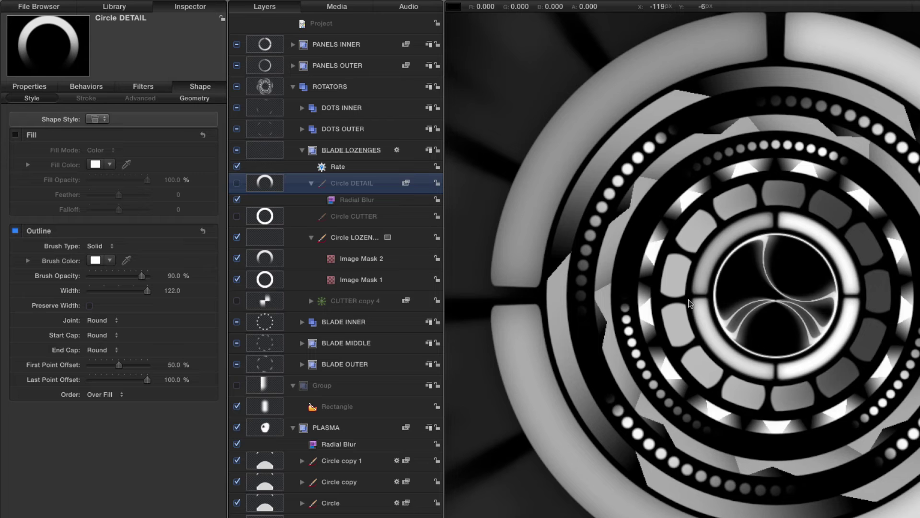
Collapse the ROTATORS group and add a new project-level group named BLUE at the front of the layer stack
{"action": "key", "text": "super+minus"}
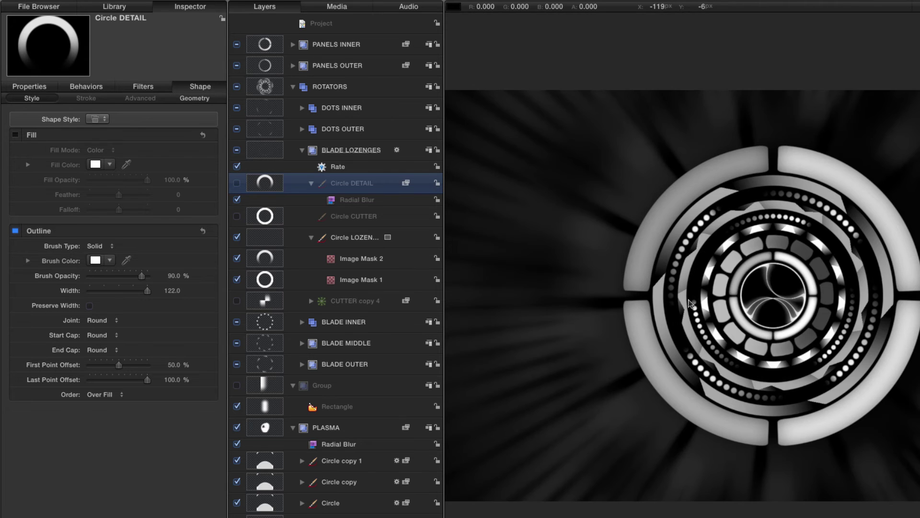
{"action": "left_click", "coordinate": [293, 88]}
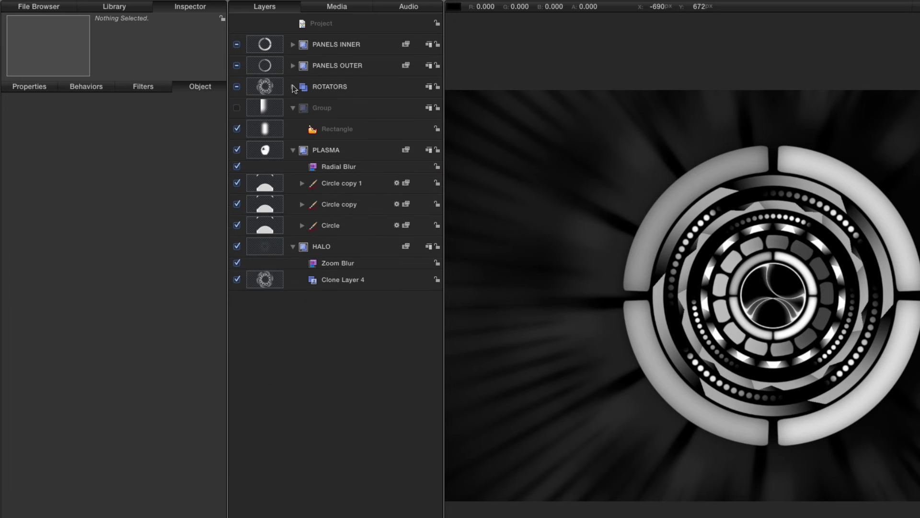
{"action": "left_click", "coordinate": [323, 23]}
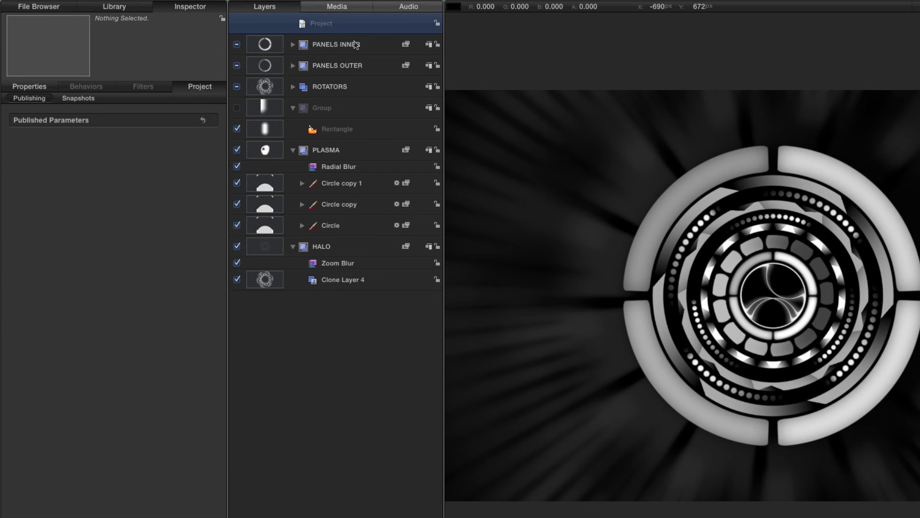
{"action": "key", "text": "super+shift+n"}
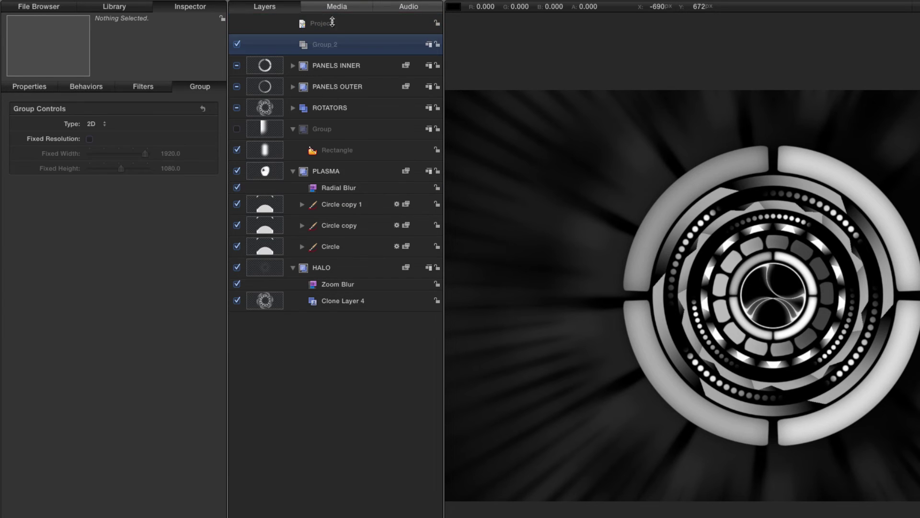
{"action": "double_click", "coordinate": [321, 45]}
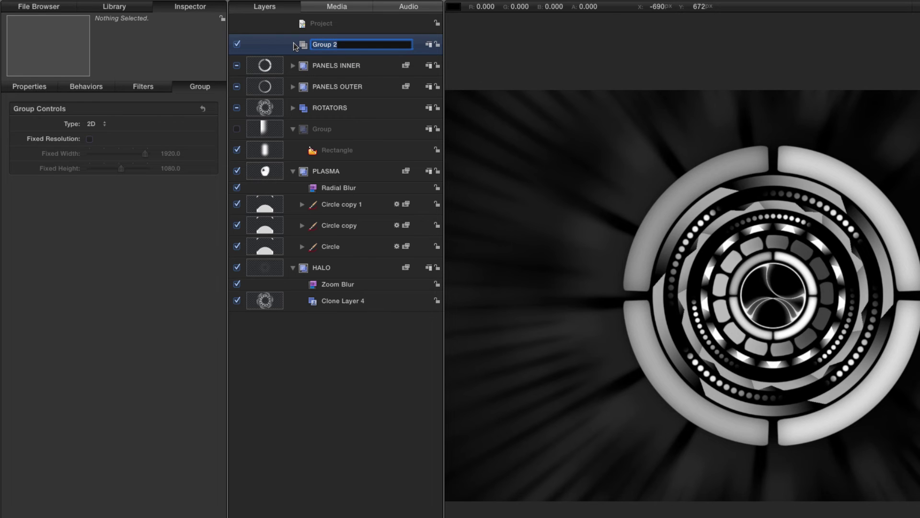
{"action": "type", "text": "BLUE"}
{"action": "key", "text": "Return"}
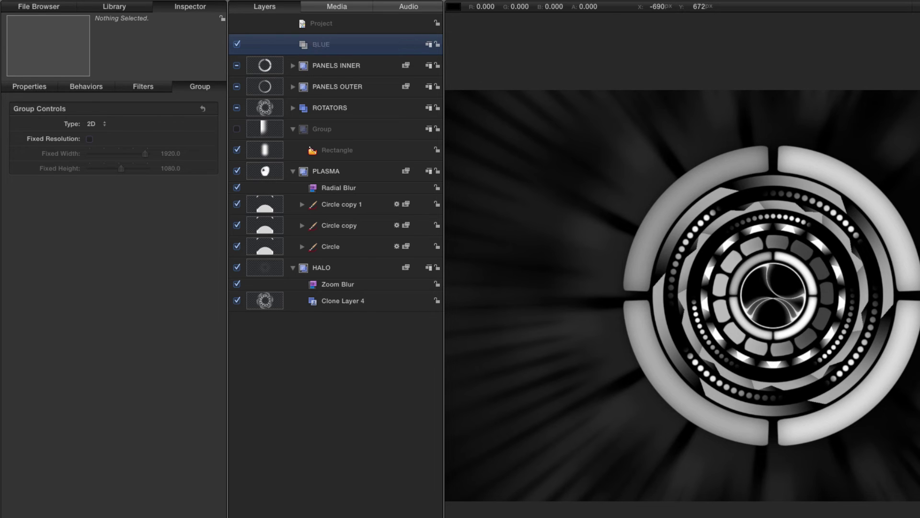
Add a new group named RED above BLUE and move the PANELS INNER group into it
{"action": "key", "text": "super+shift+n"}
{"action": "double_click", "coordinate": [319, 45]}
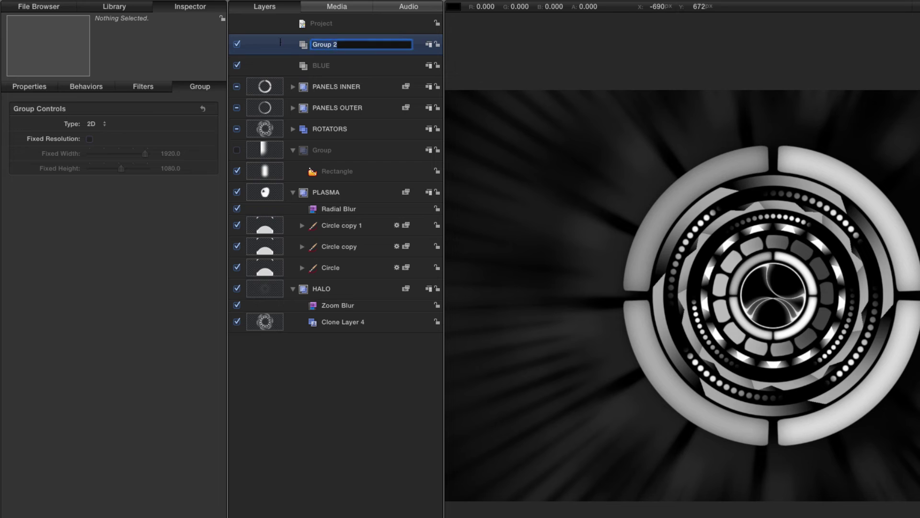
{"action": "type", "text": "RED"}
{"action": "key", "text": "Return"}
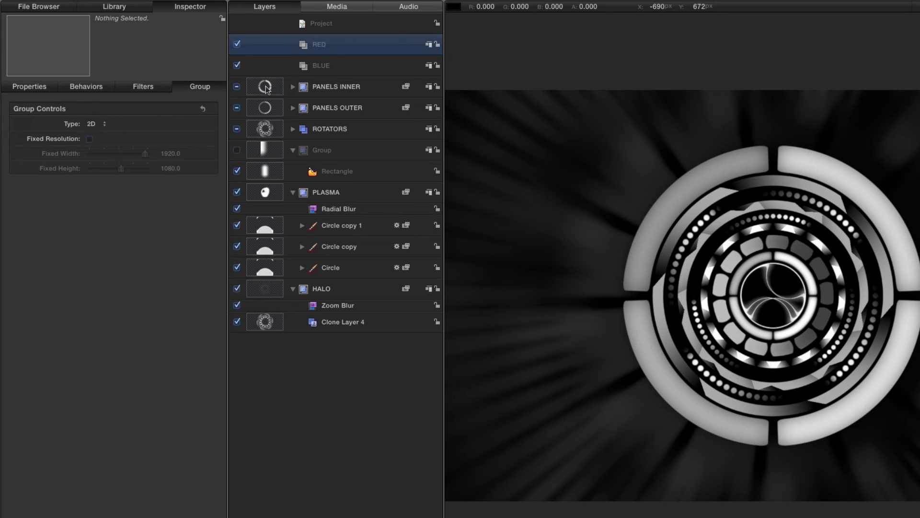
{"action": "left_click_drag", "start_coordinate": [266, 88], "coordinate": [322, 47]}
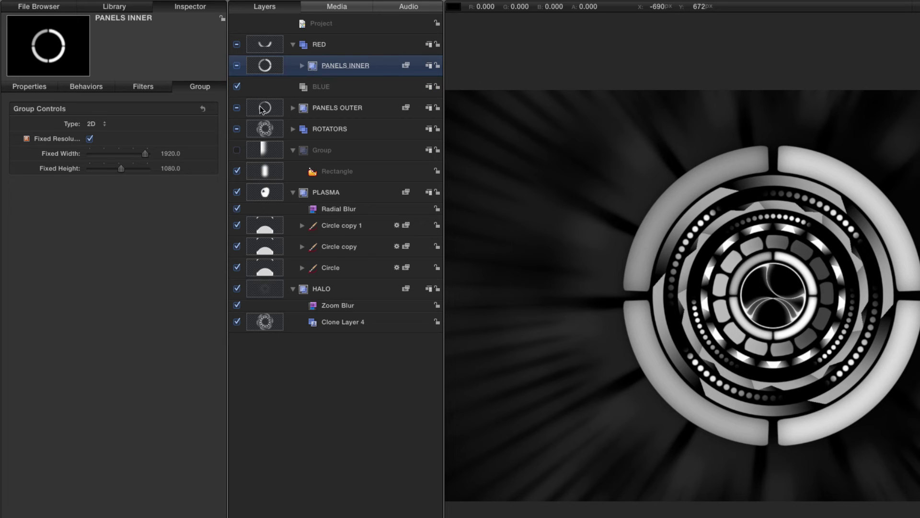
Move the PANELS OUTER, ROTATORS, PLASMA and HALO groups together into the BLUE group
{"action": "left_click", "coordinate": [261, 109]}
{"action": "left_click", "coordinate": [263, 130], "text": "shift"}
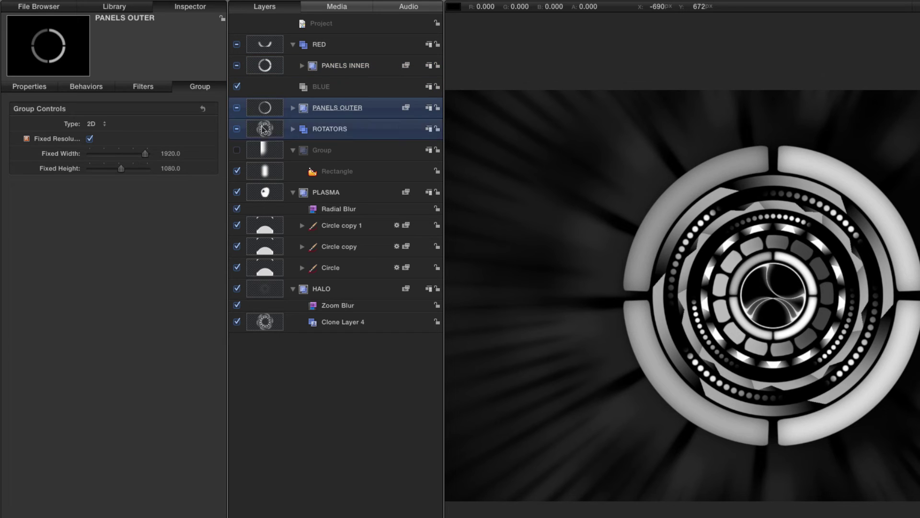
{"action": "left_click", "coordinate": [266, 193], "text": "super"}
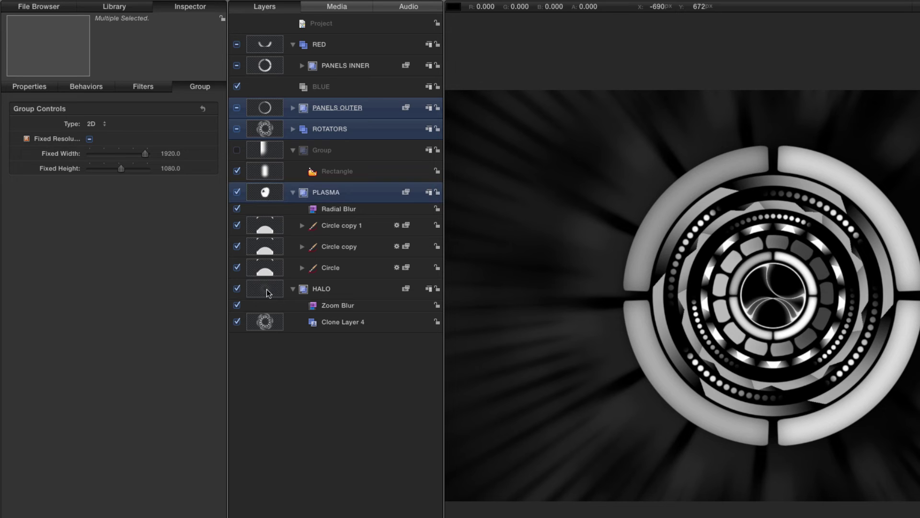
{"action": "left_click", "coordinate": [267, 291], "text": "super"}
{"action": "left_click_drag", "start_coordinate": [263, 109], "coordinate": [324, 87]}
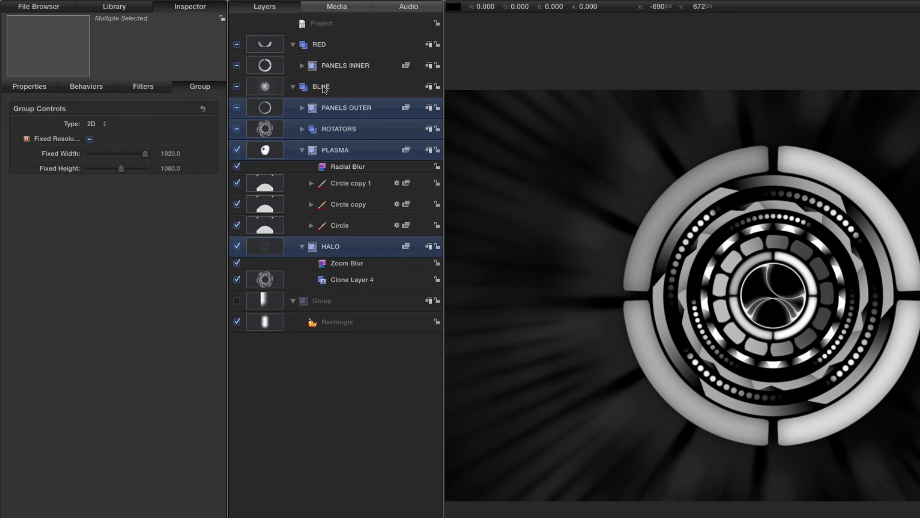
Add a new project-level group named GREEN above the RED group
{"action": "left_click", "coordinate": [331, 26]}
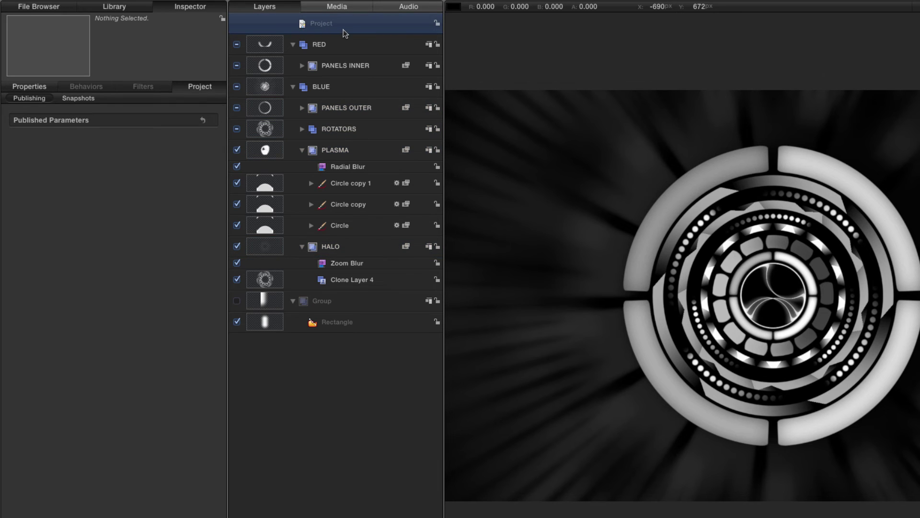
{"action": "key", "text": "super+shift+n"}
{"action": "double_click", "coordinate": [328, 44]}
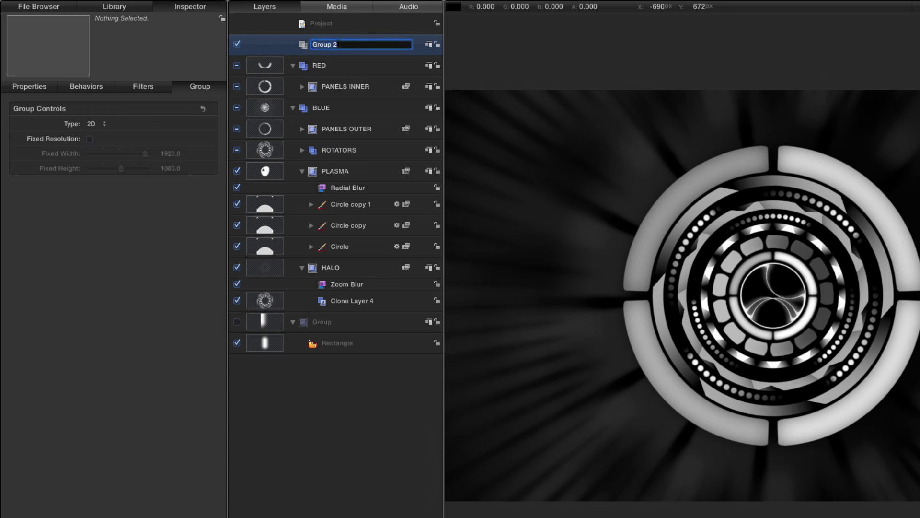
{"action": "type", "text": "GREEN"}
{"action": "key", "text": "Return"}
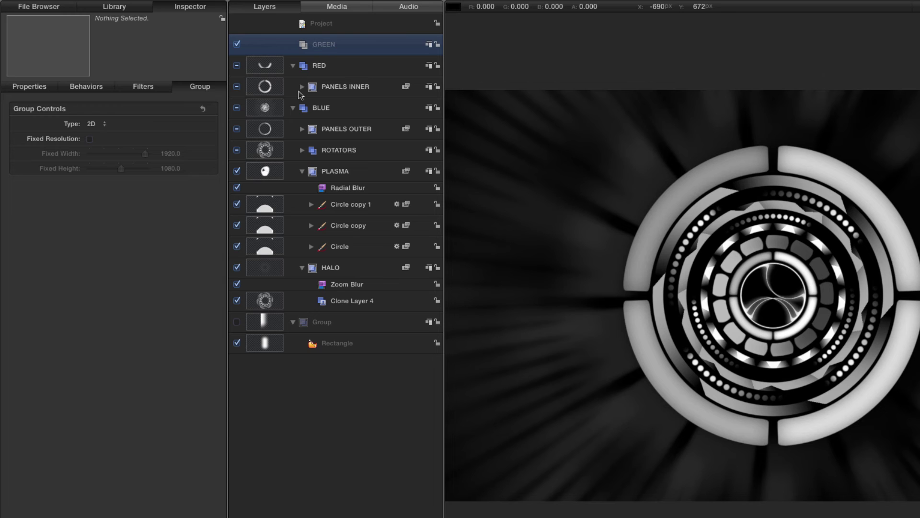
Move the DOTS INNER and DOTS OUTER groups out of ROTATORS into the GREEN group
{"action": "left_click", "coordinate": [302, 151]}
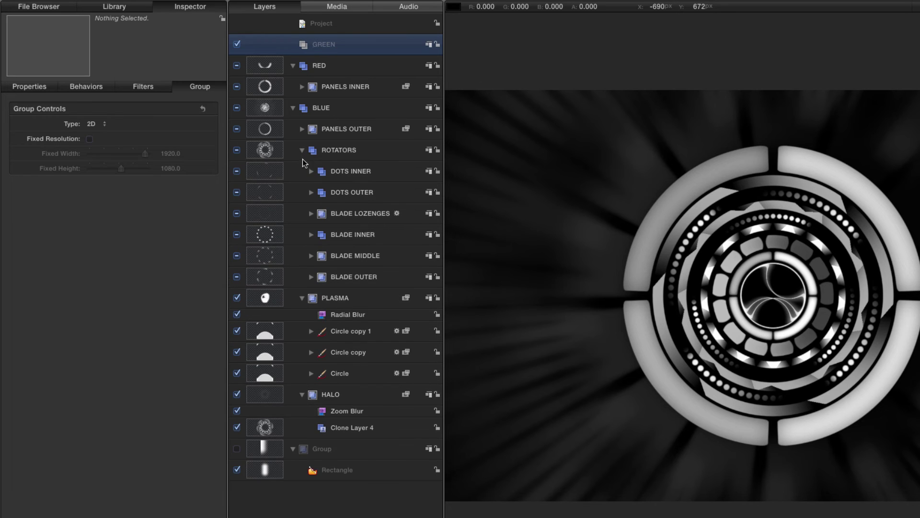
{"action": "left_click", "coordinate": [265, 171]}
{"action": "left_click", "coordinate": [266, 194], "text": "shift"}
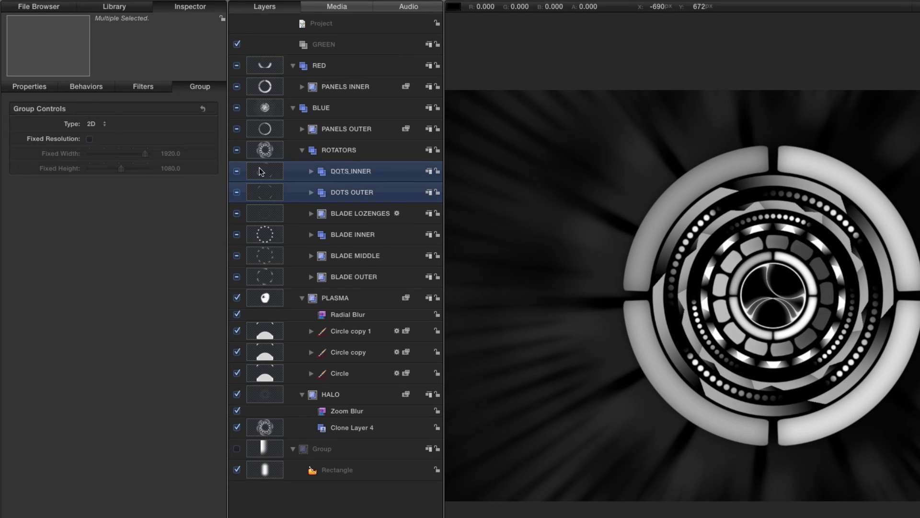
{"action": "left_click_drag", "start_coordinate": [261, 171], "coordinate": [319, 47]}
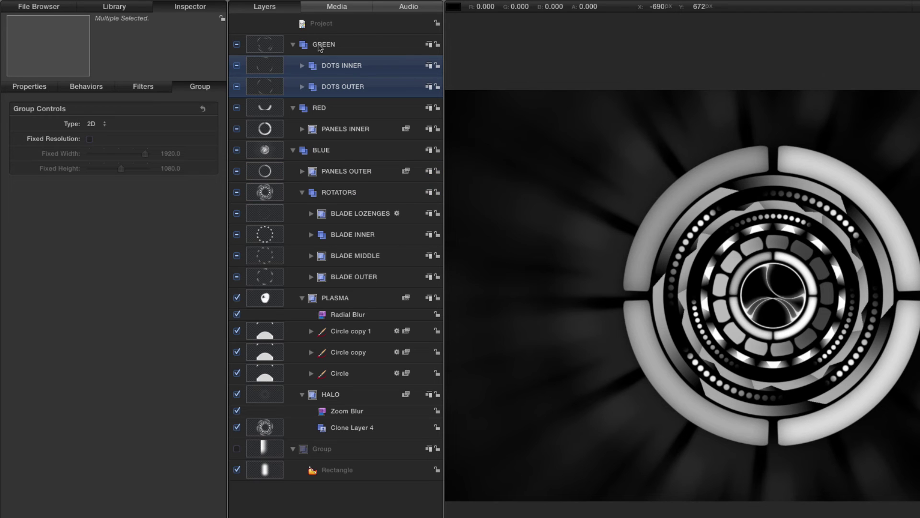
Apply a Colorize colour correction filter to the BLUE group
{"action": "left_click", "coordinate": [260, 151]}
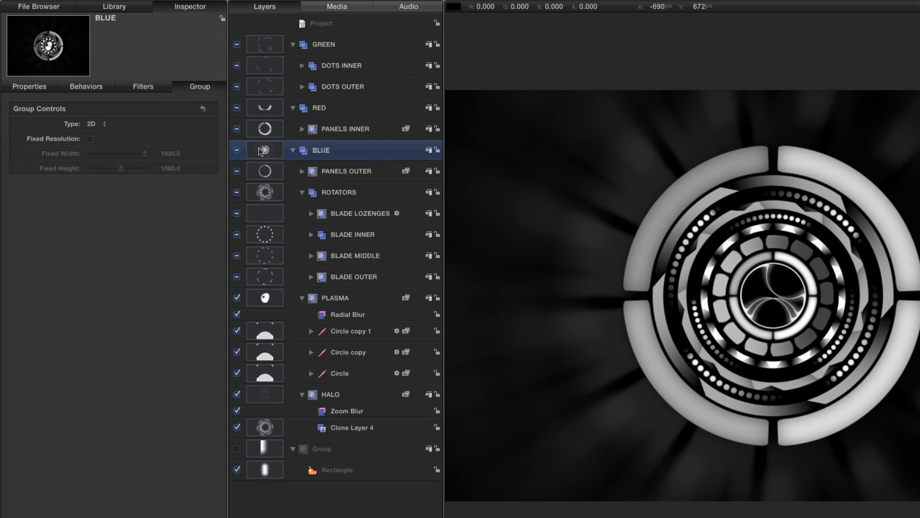
{"action": "key", "text": "super+2"}
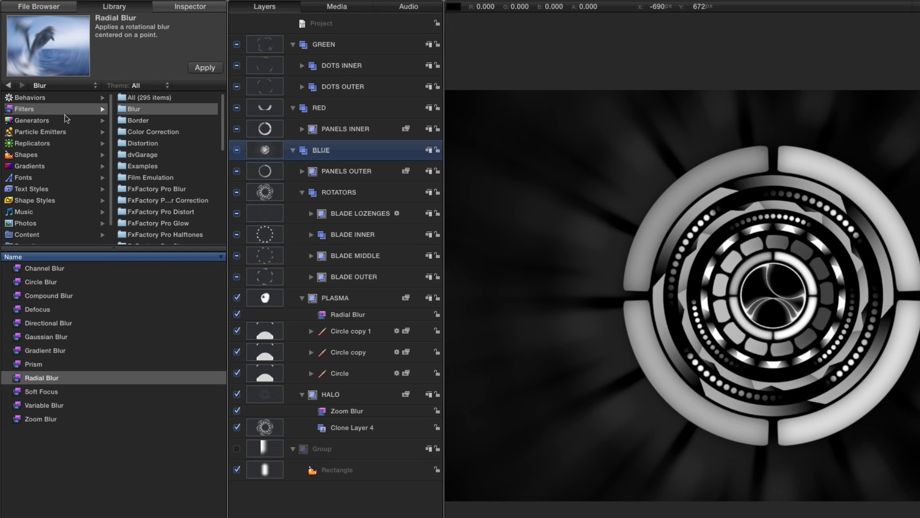
{"action": "left_click", "coordinate": [150, 132]}
{"action": "left_click_drag", "start_coordinate": [38, 323], "coordinate": [281, 162]}
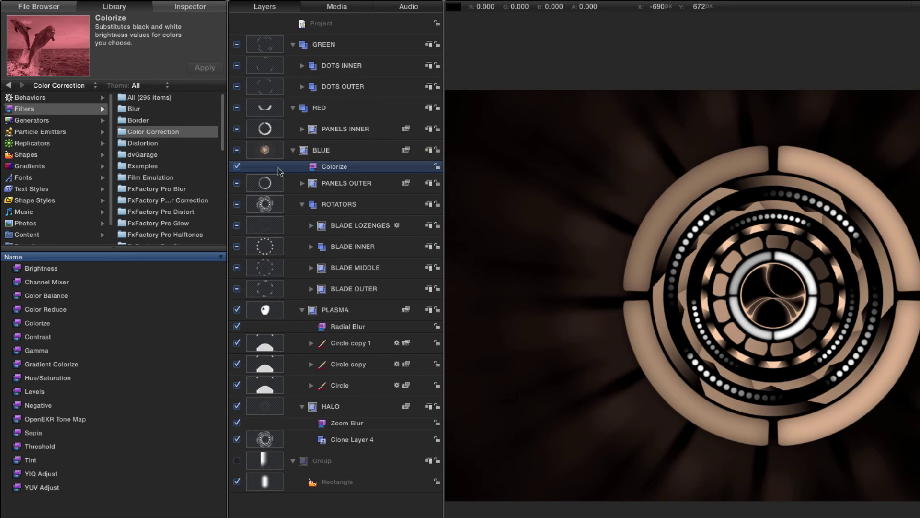
Set the BLUE group's Colorize filter to remap black to pure black and white to a pale blue
{"action": "left_click", "coordinate": [194, 7]}
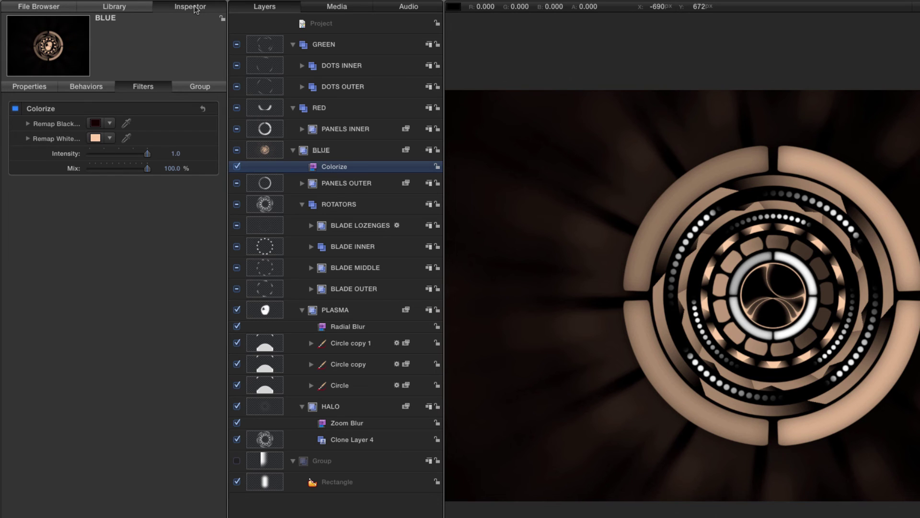
{"action": "left_click", "coordinate": [95, 124]}
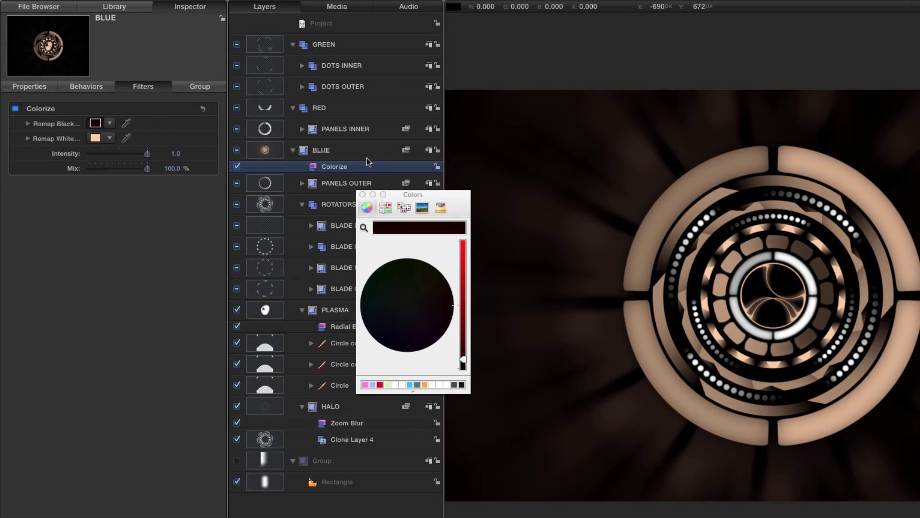
{"action": "left_click_drag", "start_coordinate": [462, 359], "coordinate": [463, 372]}
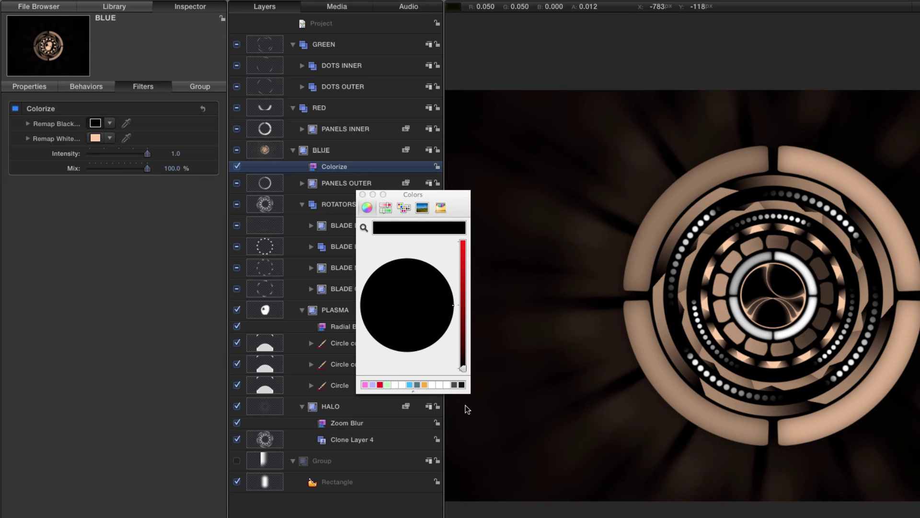
{"action": "left_click", "coordinate": [96, 139]}
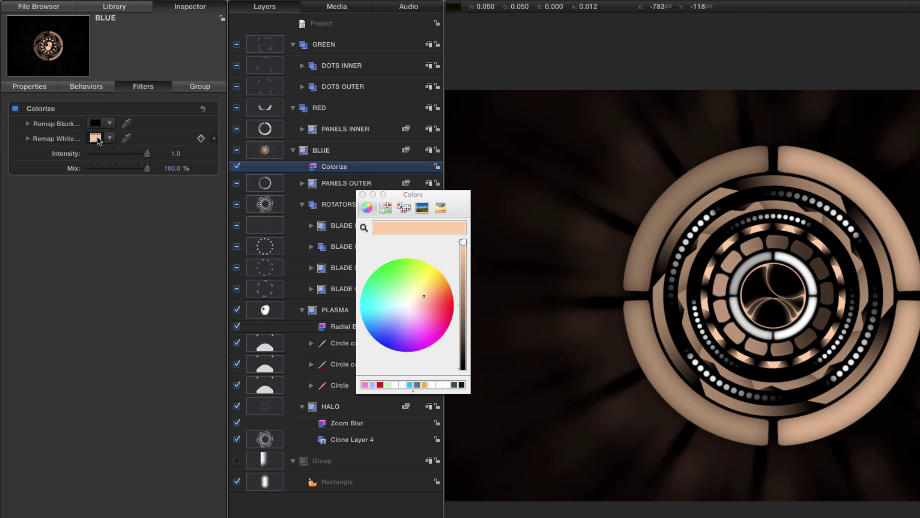
{"action": "left_click_drag", "start_coordinate": [427, 297], "coordinate": [397, 315]}
{"action": "left_click", "coordinate": [363, 194]}
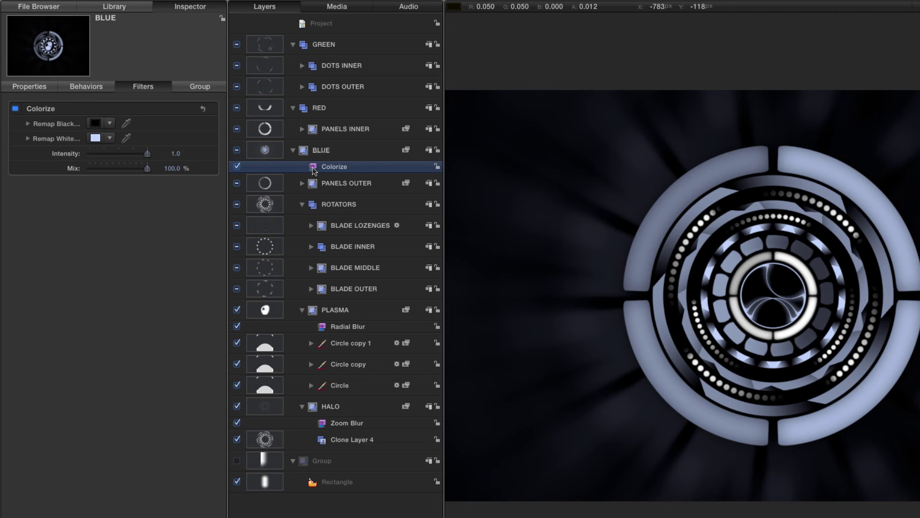
Copy the Colorize filter from BLUE to the RED group and set the copy's Remap White to a pinkish red
{"action": "left_click_drag", "start_coordinate": [313, 170], "coordinate": [316, 118]}
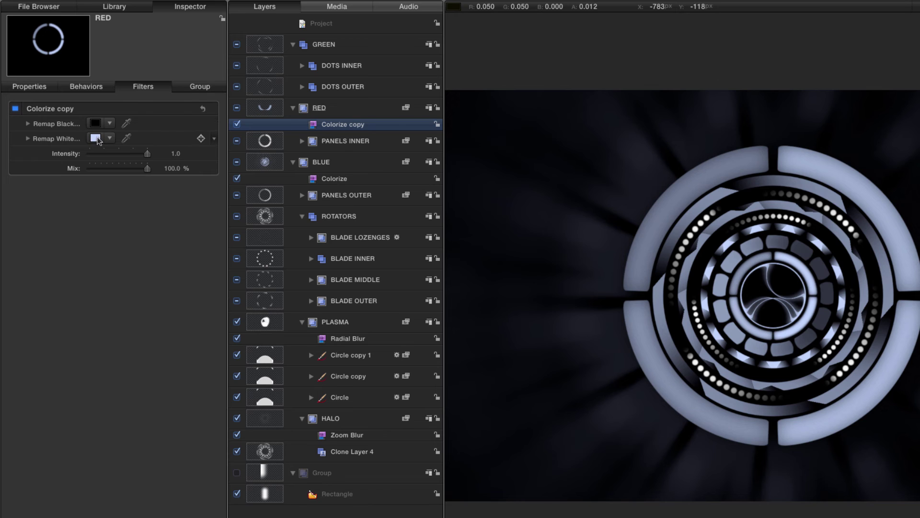
{"action": "left_click", "coordinate": [96, 139]}
{"action": "left_click_drag", "start_coordinate": [394, 312], "coordinate": [436, 306]}
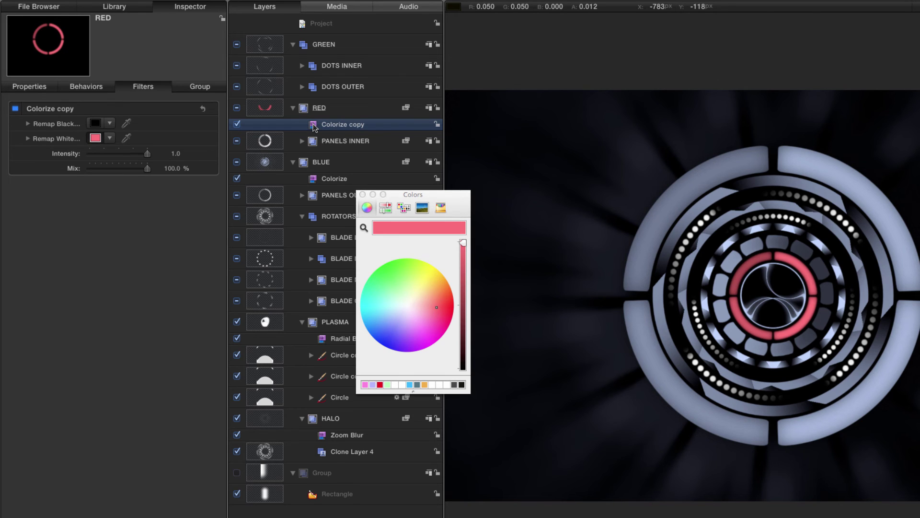
Copy the Colorize filter from RED to the GREEN group and set the copy's Remap White to a pale green
{"action": "left_click_drag", "start_coordinate": [314, 127], "coordinate": [296, 53]}
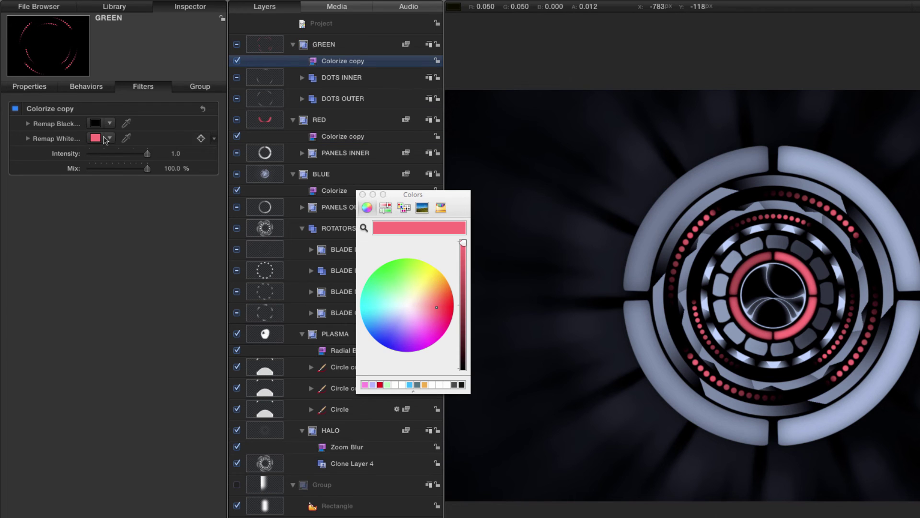
{"action": "left_click", "coordinate": [94, 139]}
{"action": "left_click_drag", "start_coordinate": [436, 307], "coordinate": [397, 288]}
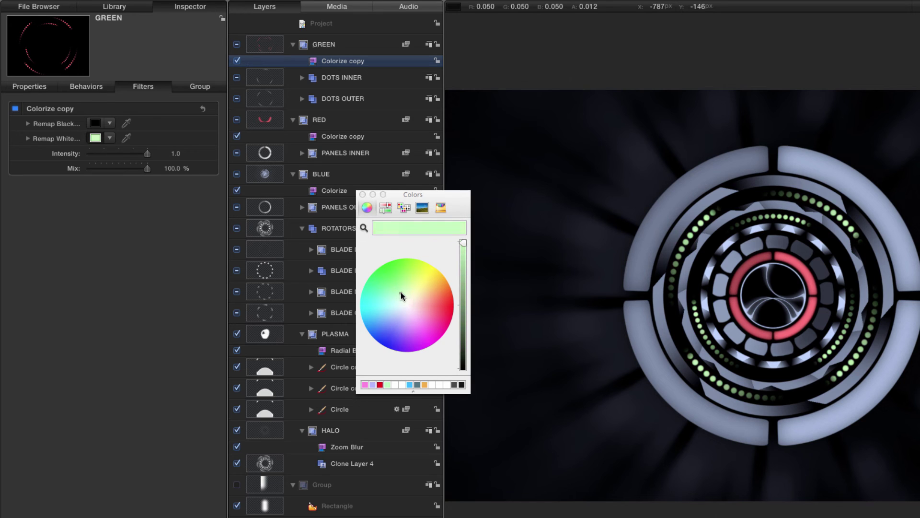
{"action": "left_click", "coordinate": [362, 195]}
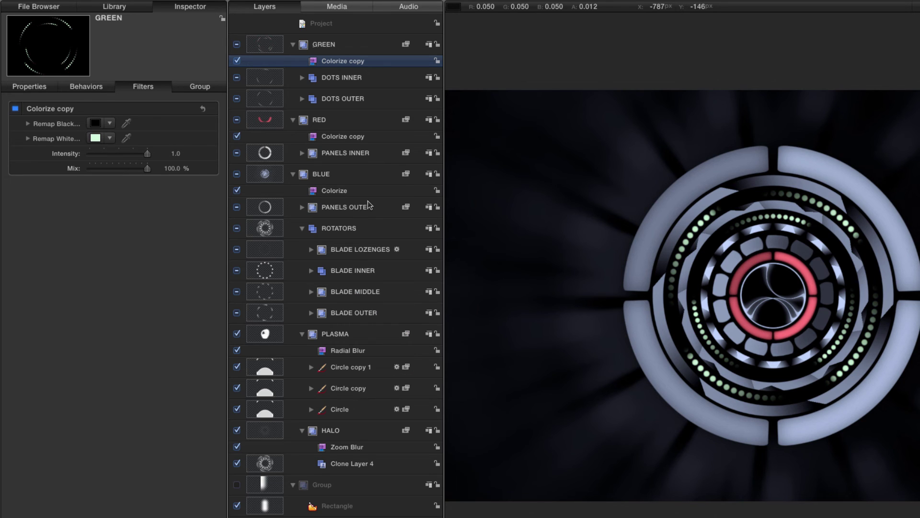
Add a Glow filter to the BLUE group above its Colorize filter and show the filter's parameters
{"action": "left_click", "coordinate": [262, 174]}
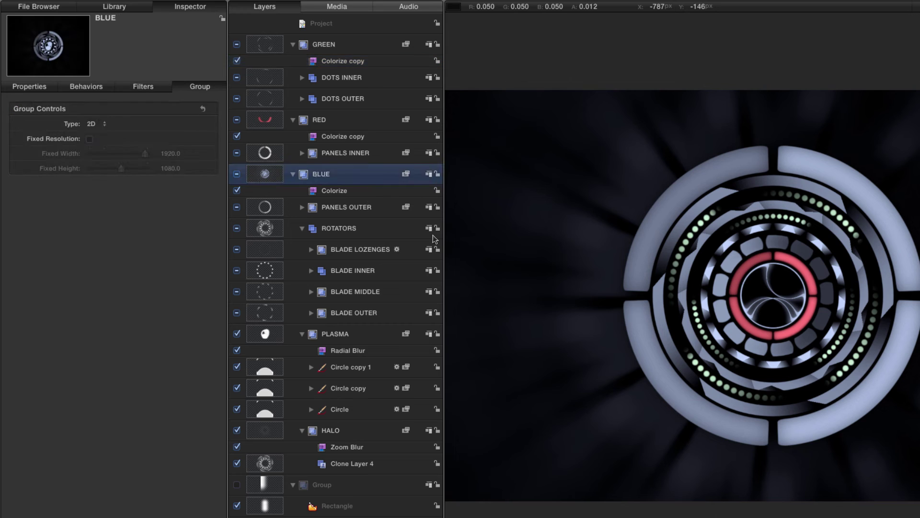
{"action": "key", "text": "super+2"}
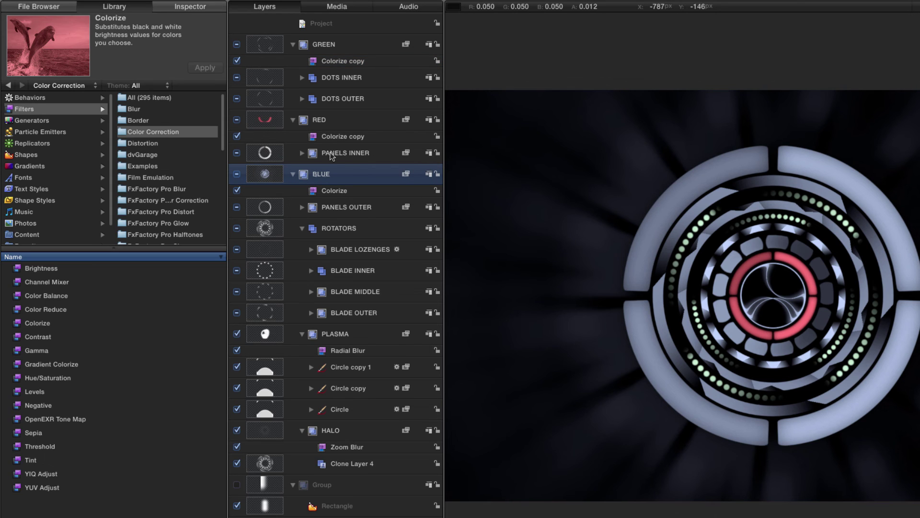
{"action": "scroll", "coordinate": [161, 116], "scroll_direction": "down", "scroll_amount": 5}
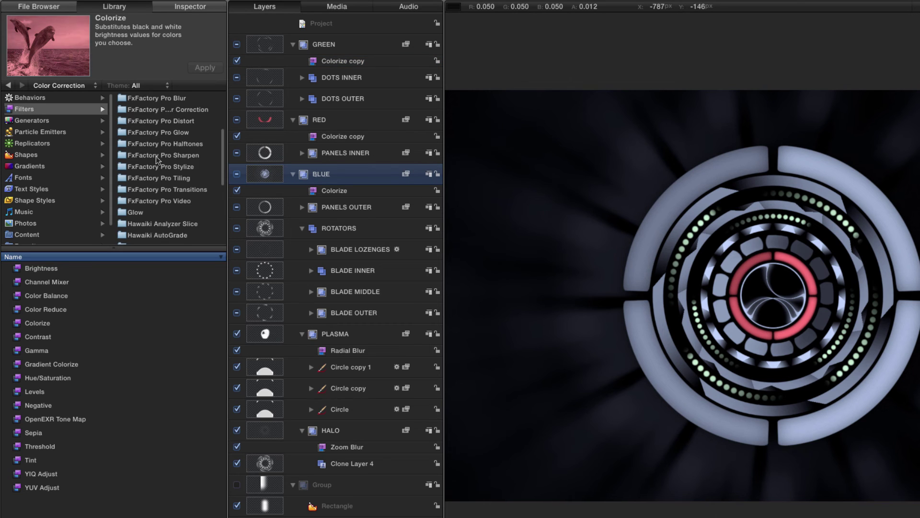
{"action": "left_click", "coordinate": [136, 213]}
{"action": "left_click_drag", "start_coordinate": [17, 328], "coordinate": [303, 185]}
{"action": "key", "text": "super+3"}
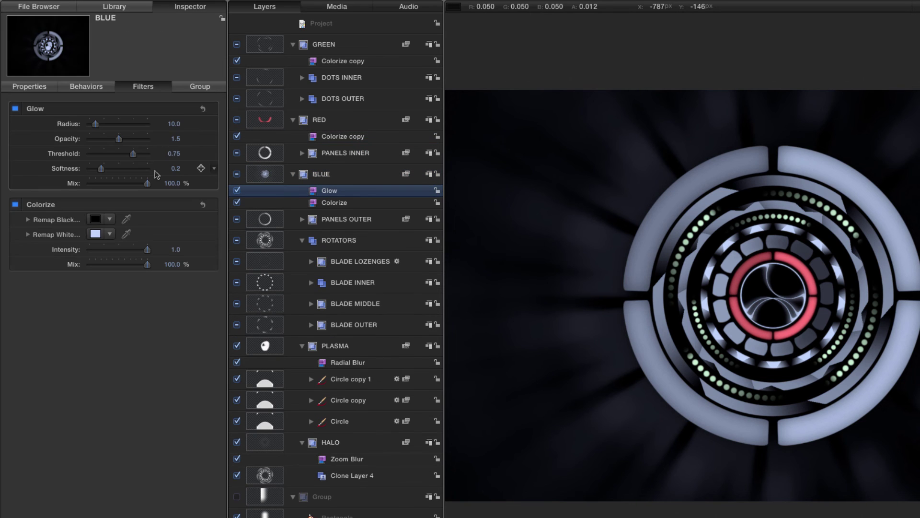
Set the Glow filter's threshold to 0.2 and move the filter from BLUE onto the PANELS OUTER group
{"action": "left_click", "coordinate": [174, 153]}
{"action": "type", "text": "0.2"}
{"action": "key", "text": "Return"}
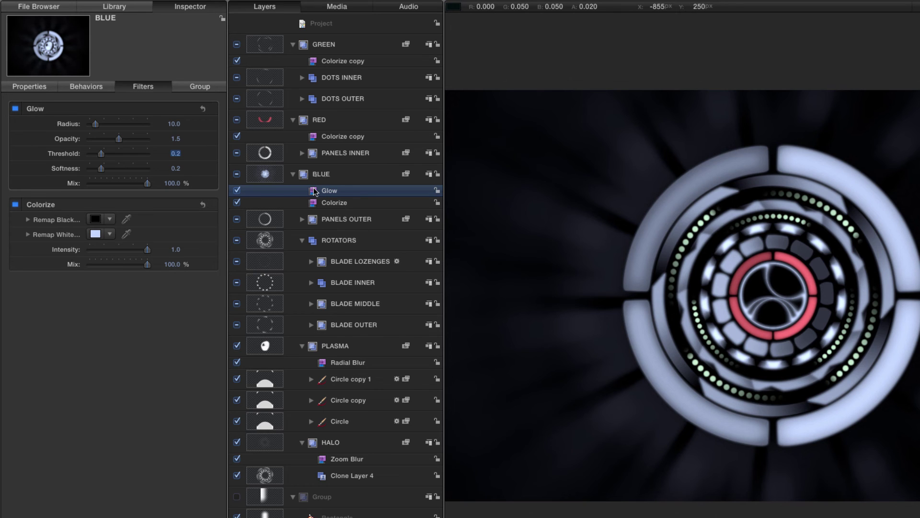
{"action": "left_click_drag", "start_coordinate": [314, 191], "coordinate": [330, 228]}
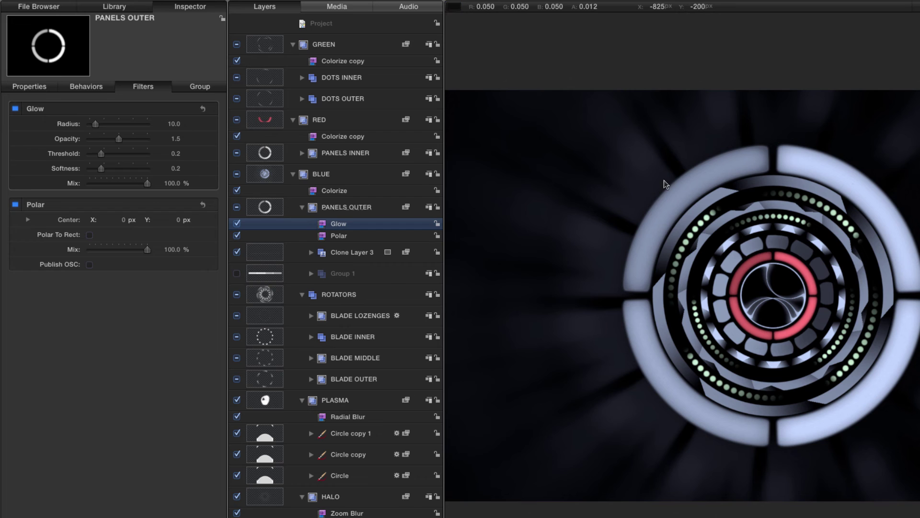
Change the Remap Black colour of the BLUE group's Colorize filter to a saturated, medium-dark blue
{"action": "left_click", "coordinate": [317, 191]}
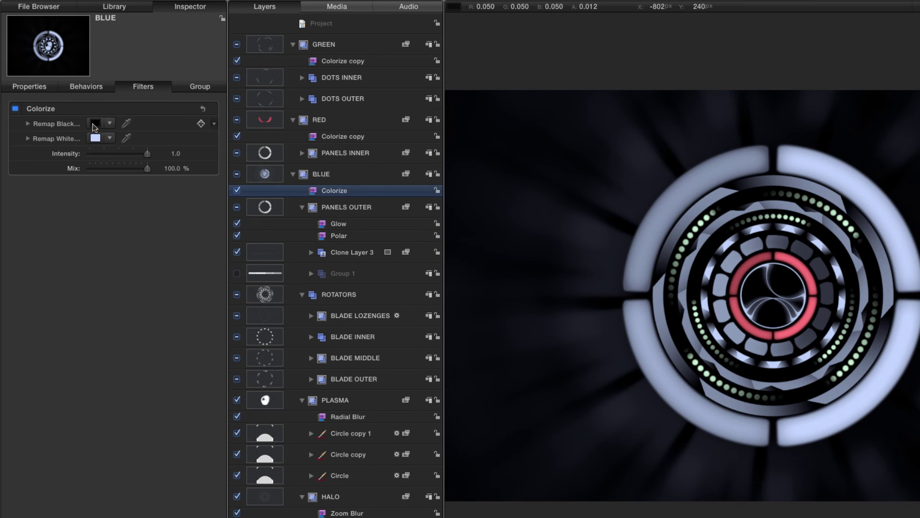
{"action": "left_click", "coordinate": [95, 123]}
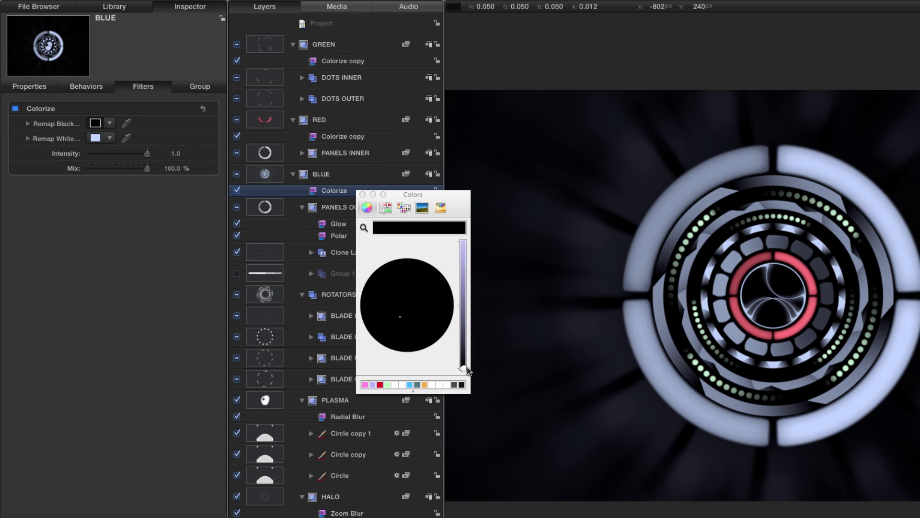
{"action": "left_click_drag", "start_coordinate": [463, 368], "coordinate": [463, 324]}
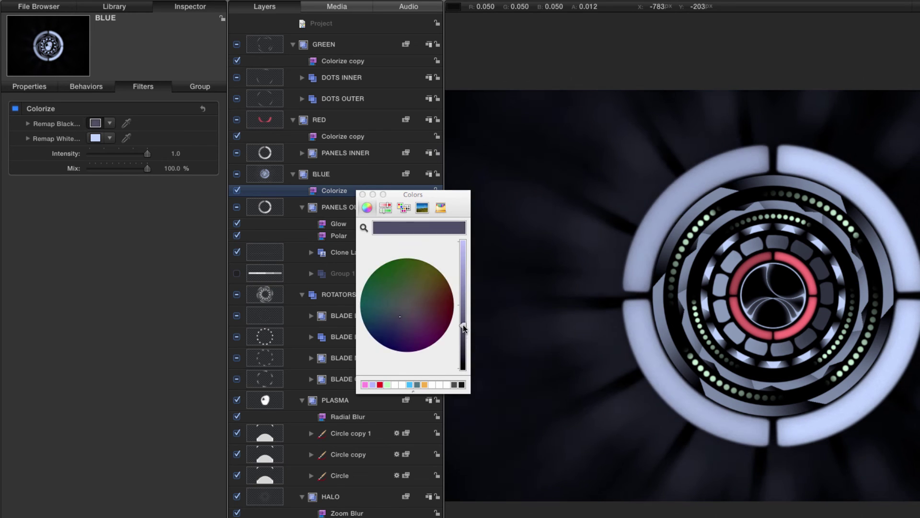
{"action": "left_click_drag", "start_coordinate": [401, 318], "coordinate": [375, 342]}
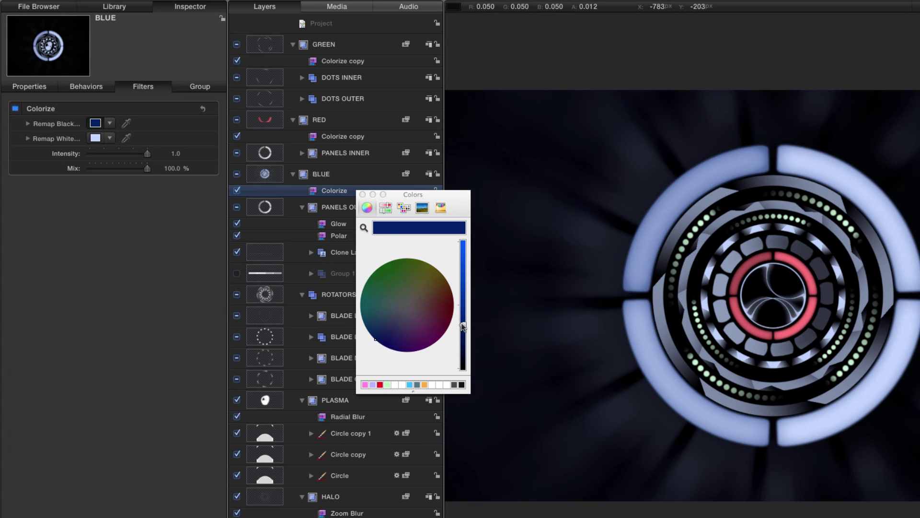
{"action": "left_click_drag", "start_coordinate": [463, 325], "coordinate": [473, 302]}
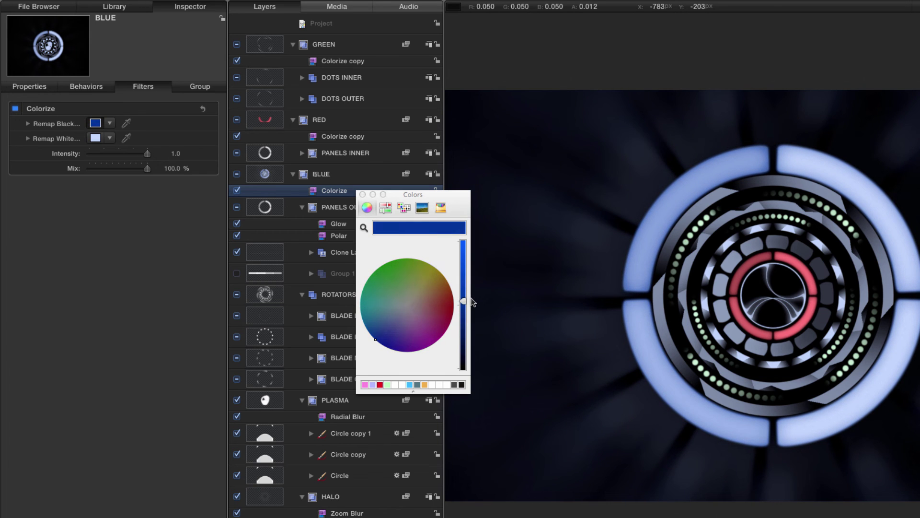
{"action": "left_click", "coordinate": [362, 194]}
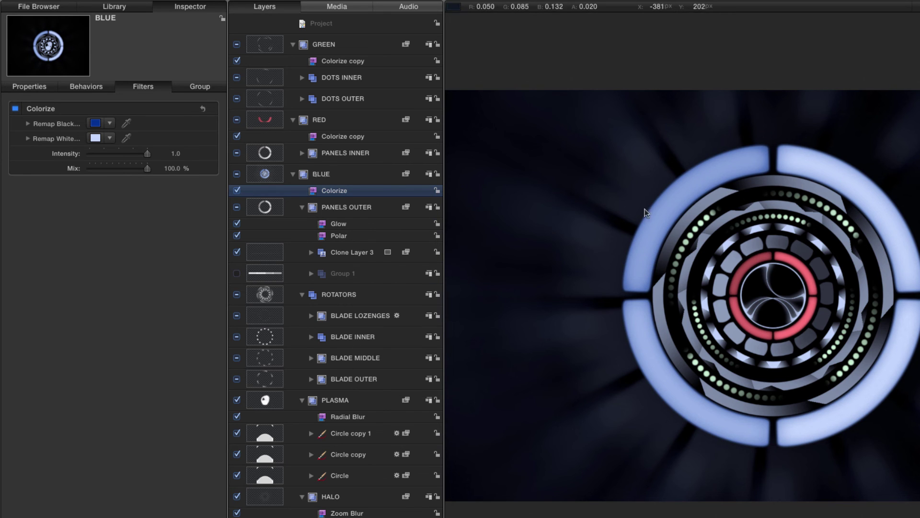
Raise the opacity of the BLADE LOZENGES group and set BLADE MIDDLE's opacity to about 75%
{"action": "left_click", "coordinate": [266, 315]}
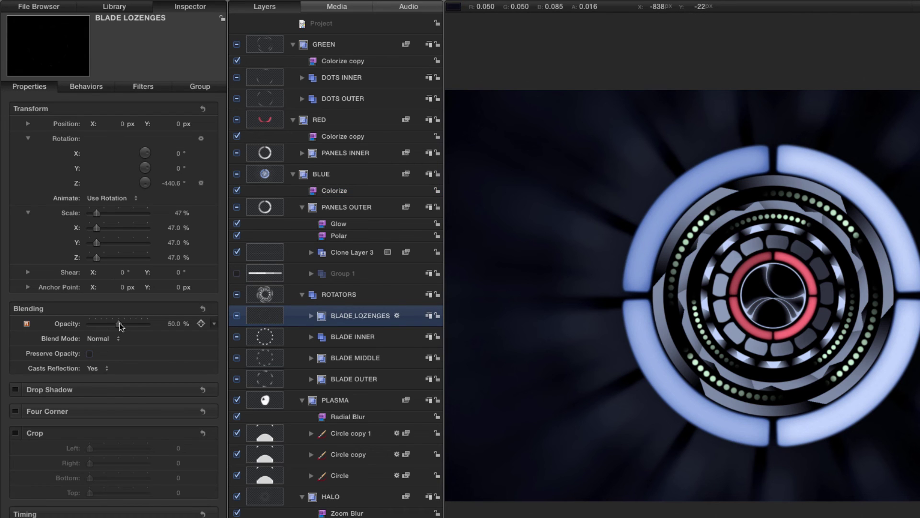
{"action": "left_click_drag", "start_coordinate": [119, 324], "coordinate": [195, 329]}
{"action": "left_click", "coordinate": [265, 336]}
{"action": "left_click", "coordinate": [256, 358]}
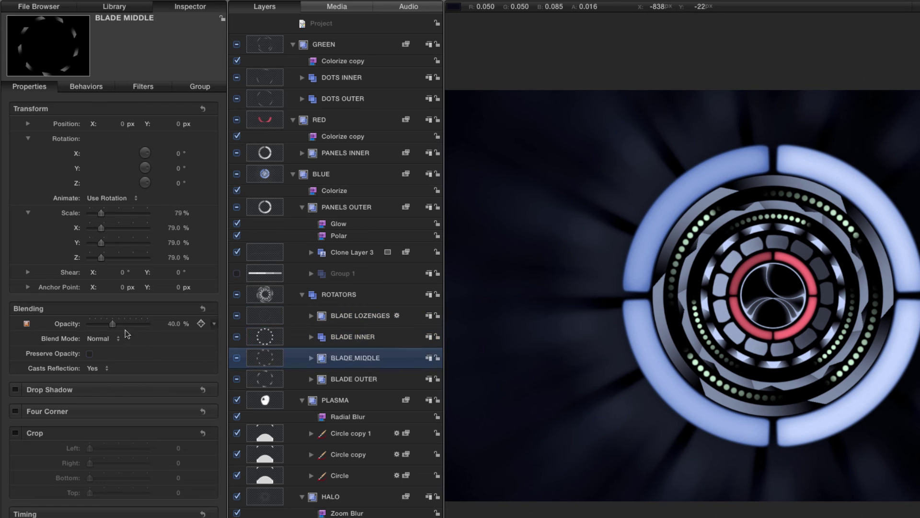
{"action": "left_click_drag", "start_coordinate": [112, 324], "coordinate": [133, 325]}
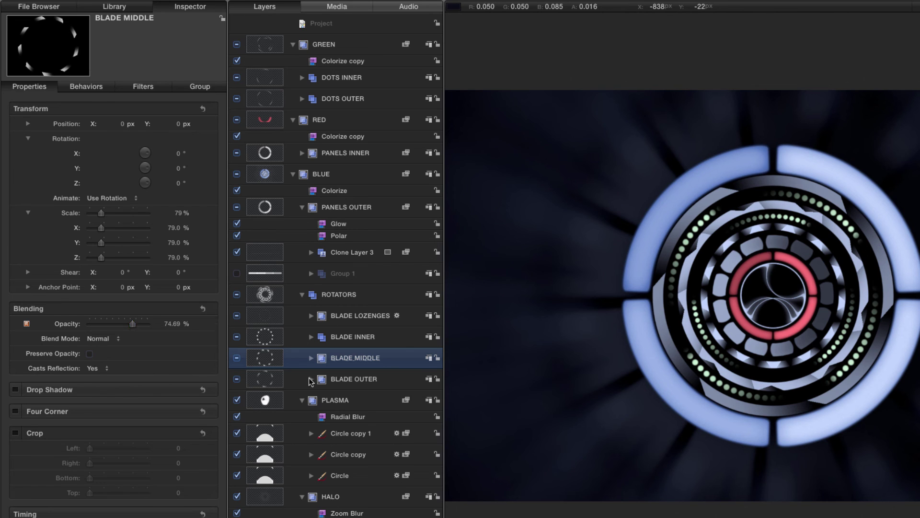
{"action": "left_click", "coordinate": [268, 382]}
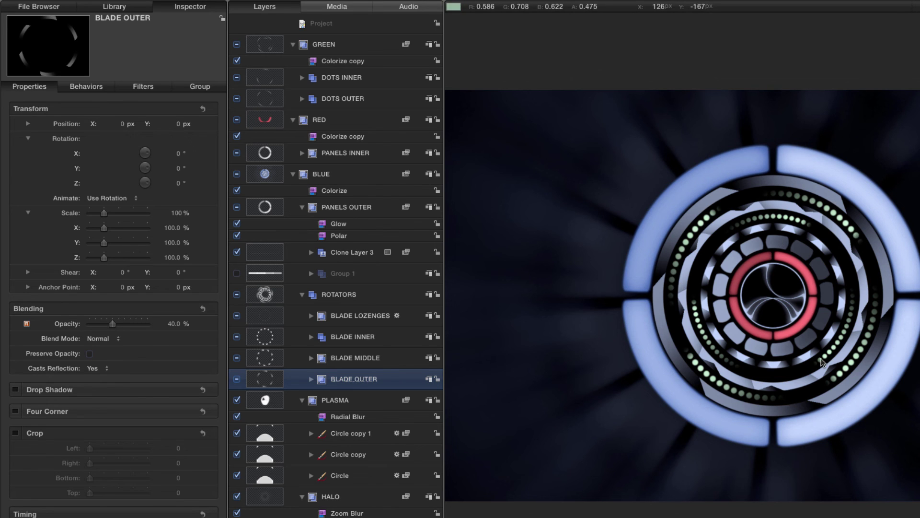
{"action": "left_click", "coordinate": [670, 180]}
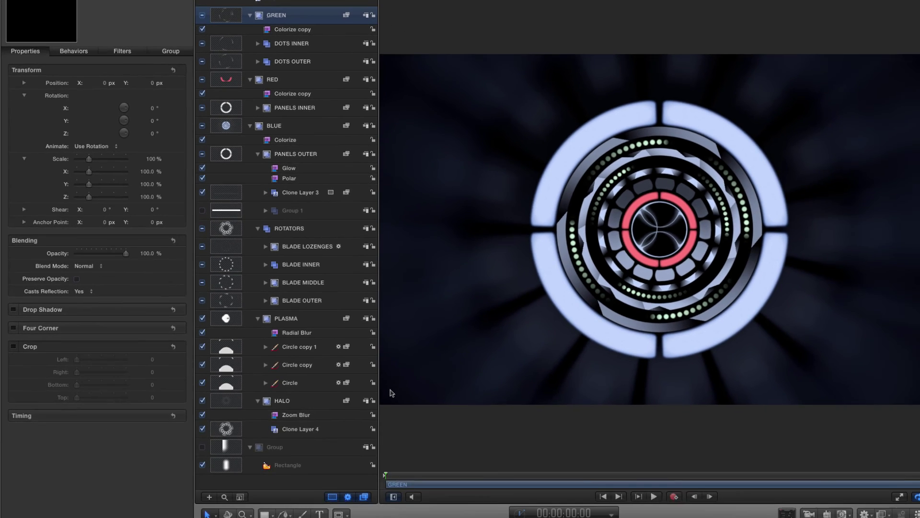
Go to frame 6 and trim the start of the RED group to that frame
{"action": "left_click", "coordinate": [562, 506]}
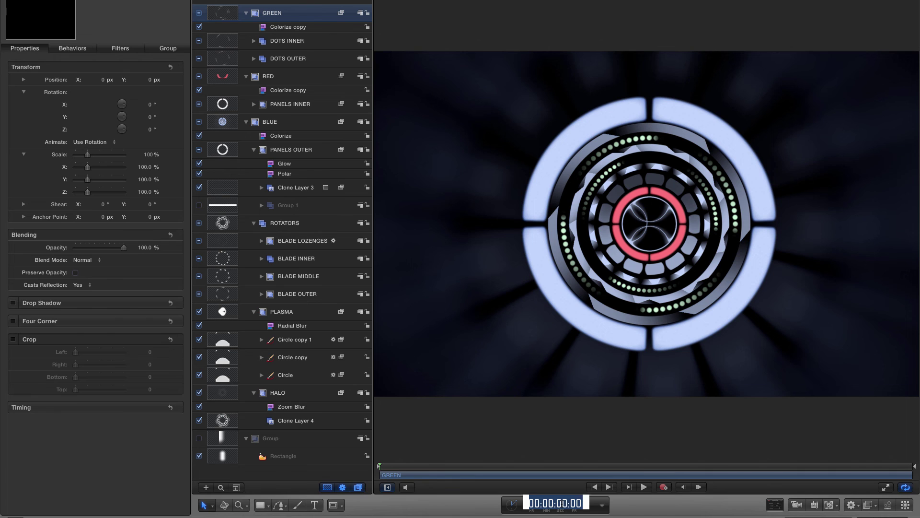
{"action": "type", "text": "6"}
{"action": "key", "text": "Return"}
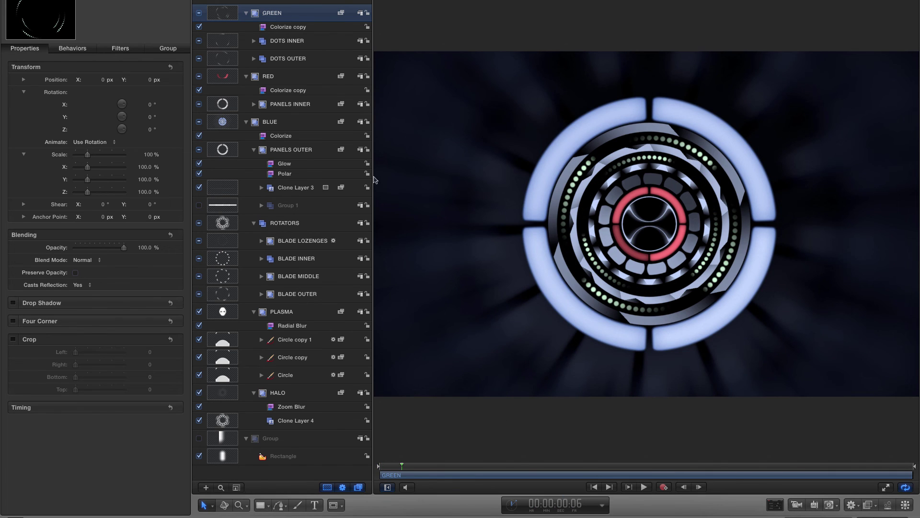
{"action": "left_click", "coordinate": [228, 79]}
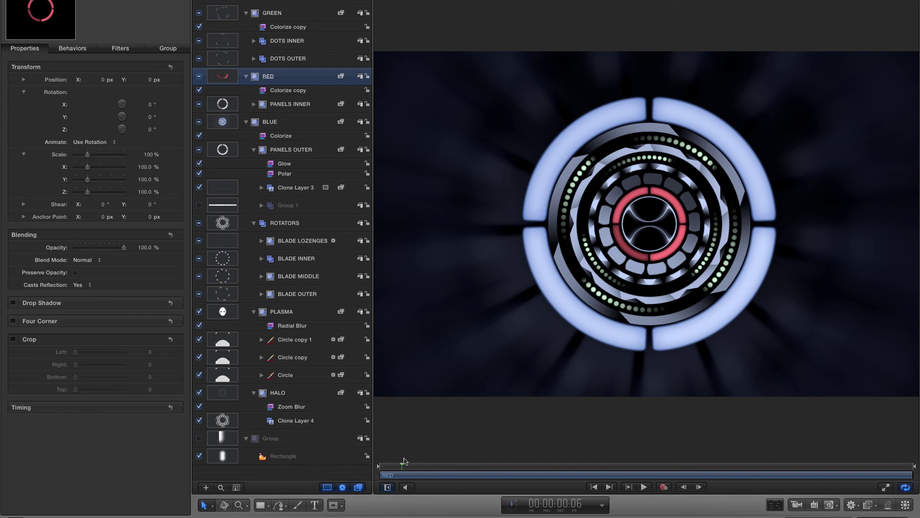
{"action": "key", "text": "i"}
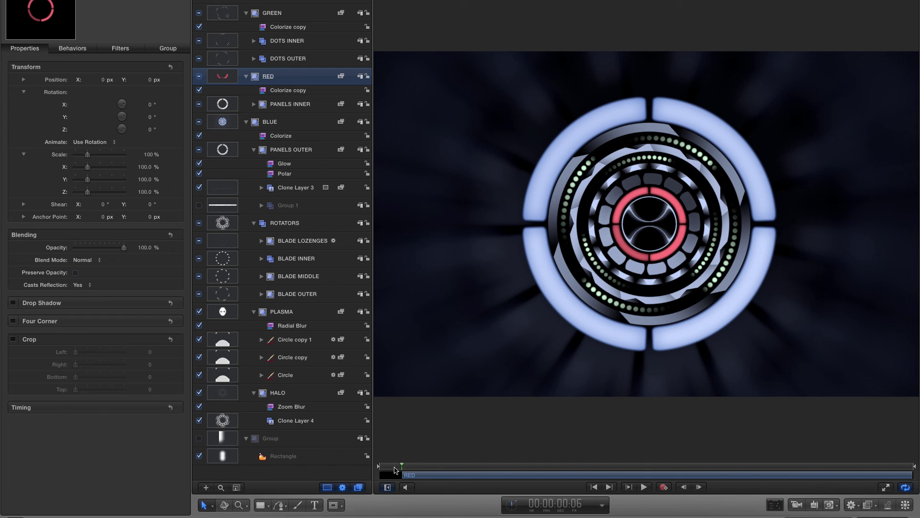
{"action": "left_click", "coordinate": [392, 467]}
{"action": "left_click_drag", "start_coordinate": [390, 470], "coordinate": [401, 473]}
Go to frame 12, trim the start of the GREEN group to that frame, and preview the animation from the beginning
{"action": "left_click", "coordinate": [564, 505]}
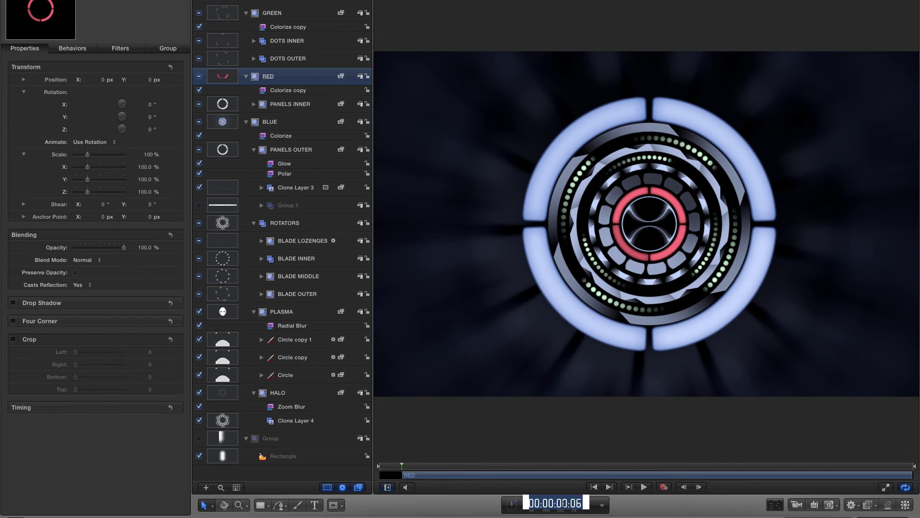
{"action": "type", "text": "12"}
{"action": "key", "text": "Return"}
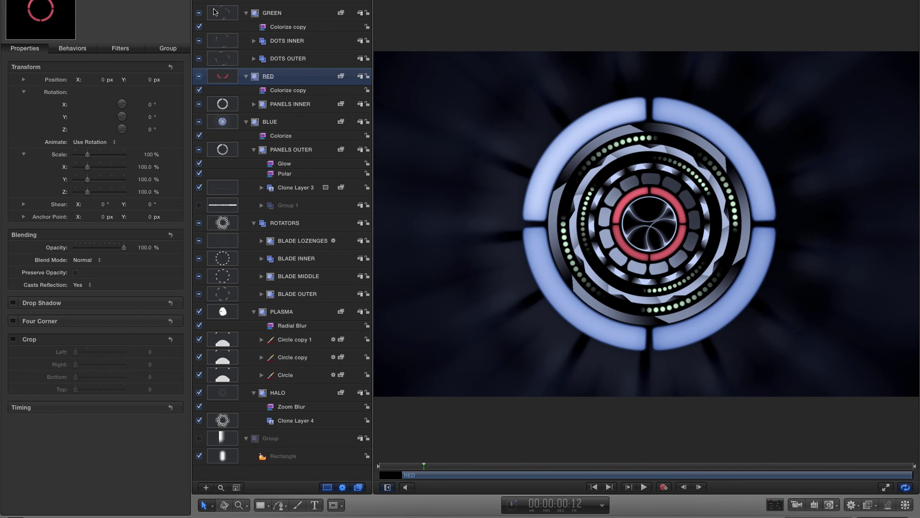
{"action": "left_click", "coordinate": [232, 17]}
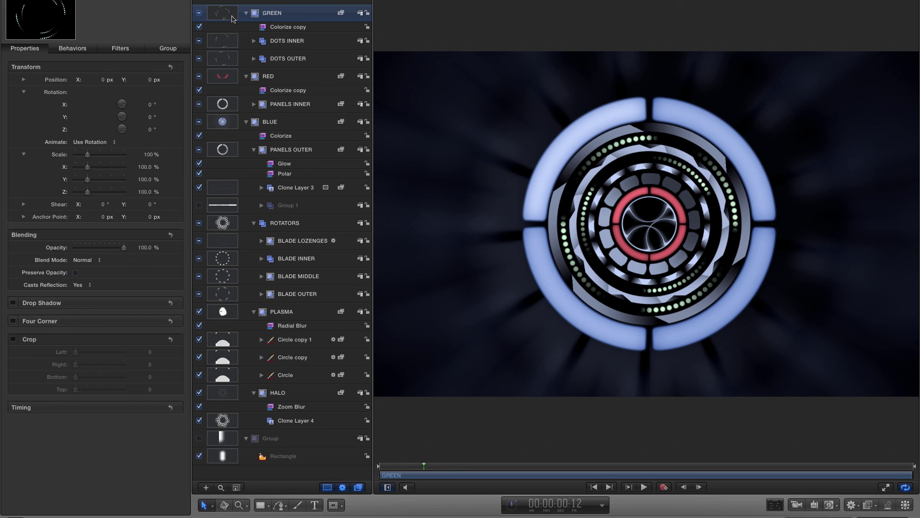
{"action": "key", "text": "i"}
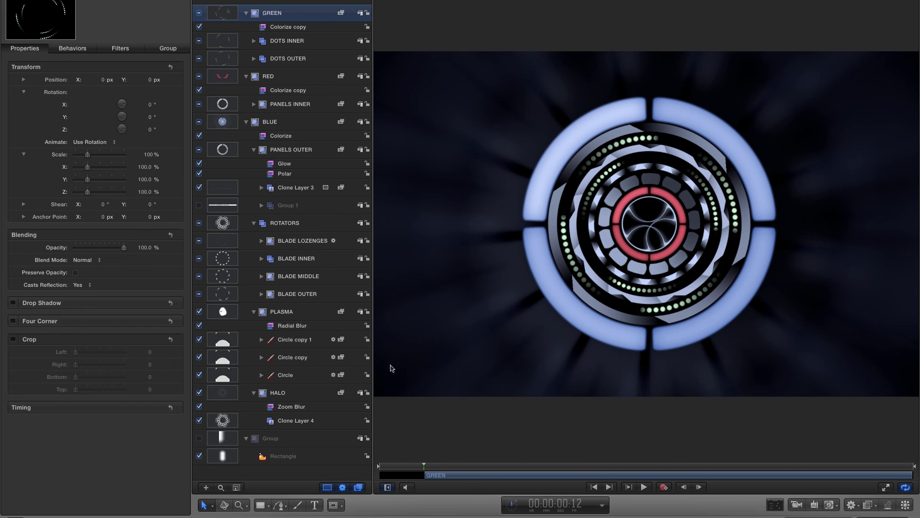
{"action": "left_click", "coordinate": [595, 487]}
{"action": "left_click", "coordinate": [643, 487]}
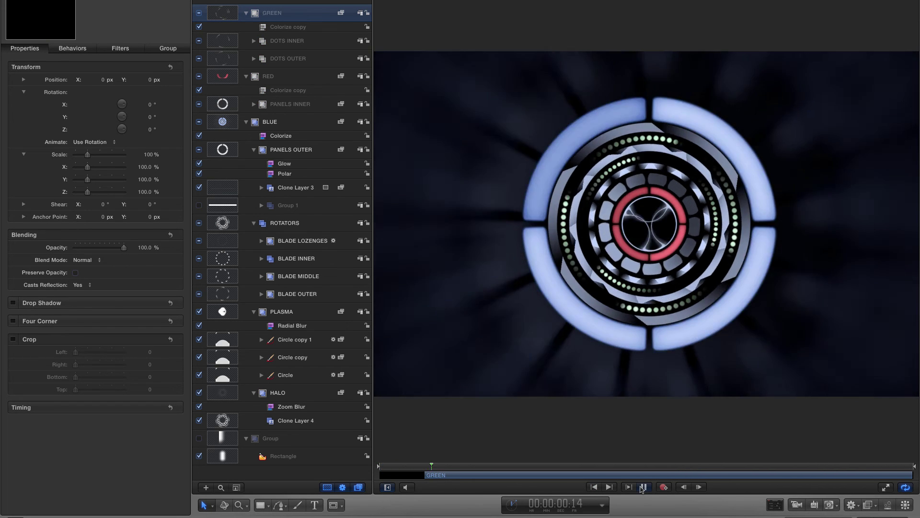
{"action": "left_click", "coordinate": [643, 487]}
At frame 0, add a Bulge distortion filter to the BLUE group and set its Scale to 2.0
{"action": "left_click_drag", "start_coordinate": [451, 467], "coordinate": [341, 471]}
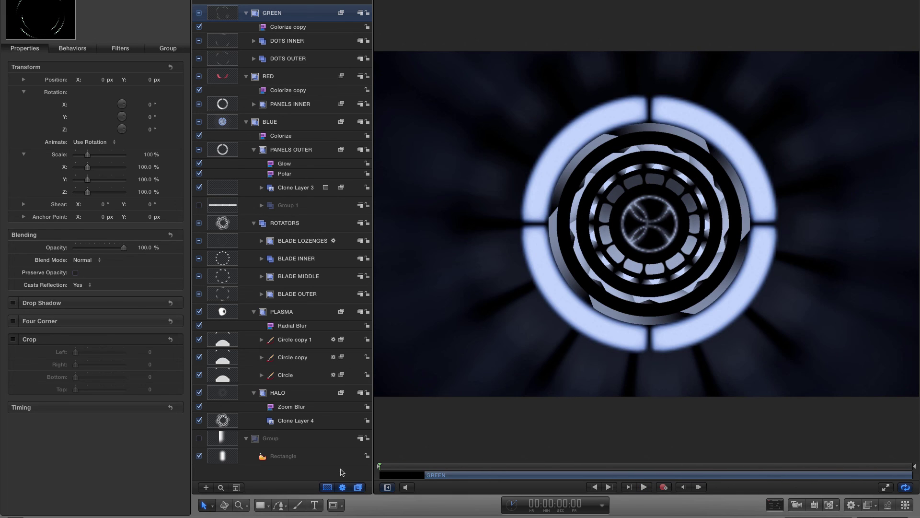
{"action": "left_click", "coordinate": [223, 124]}
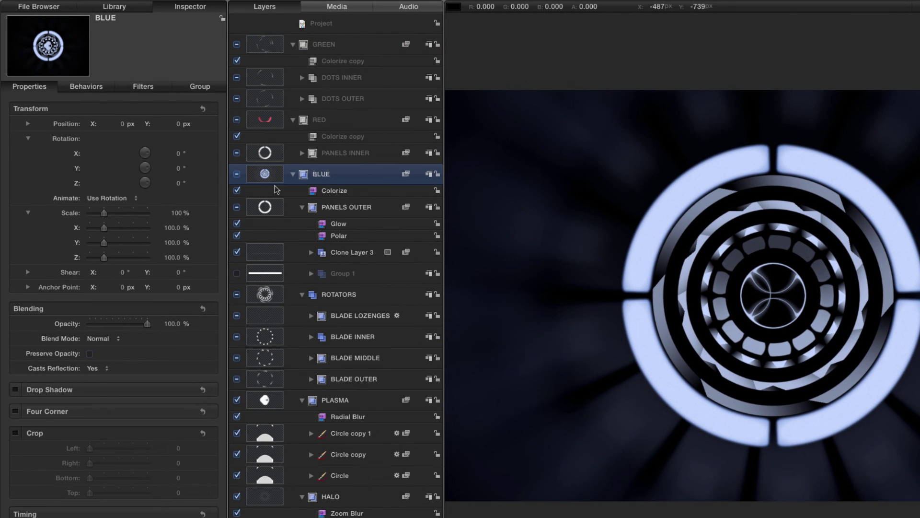
{"action": "key", "text": "super+2"}
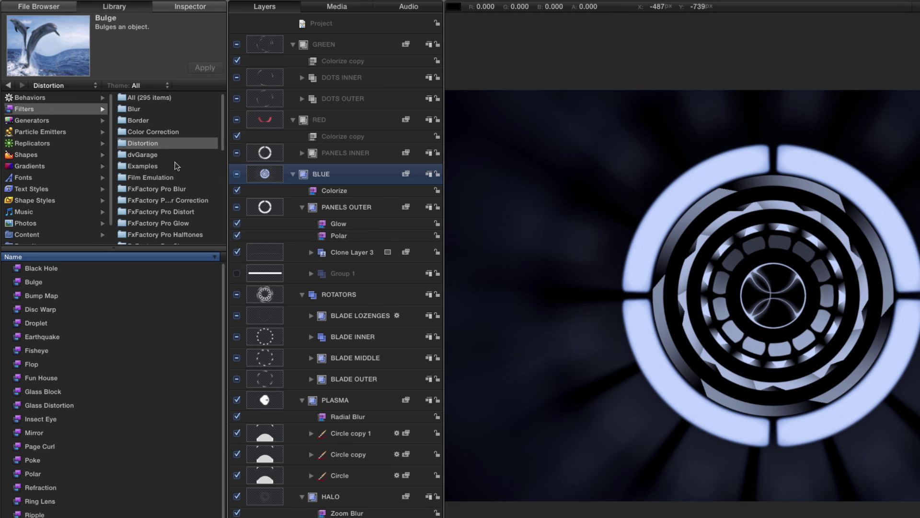
{"action": "left_click", "coordinate": [18, 282]}
{"action": "left_click_drag", "start_coordinate": [17, 283], "coordinate": [278, 180]}
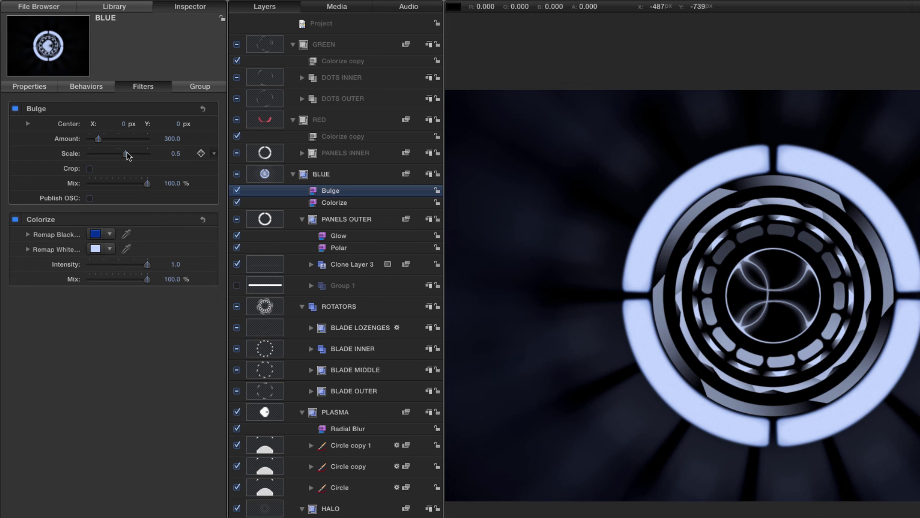
{"action": "left_click_drag", "start_coordinate": [127, 152], "coordinate": [194, 158]}
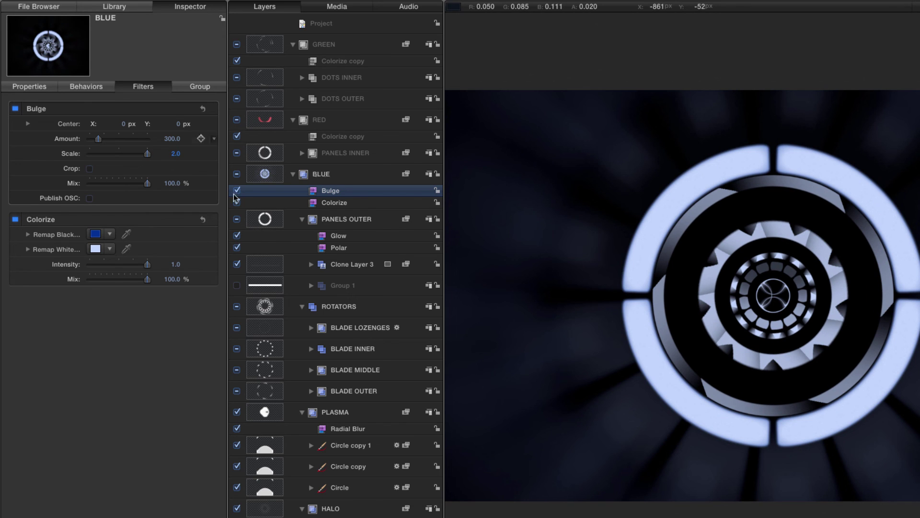
Keyframe the Bulge filter's Amount at 1000 on frame 0 and toggle the filter off and on to compare
{"action": "left_click", "coordinate": [201, 139]}
{"action": "left_click", "coordinate": [172, 140]}
{"action": "type", "text": "1"}
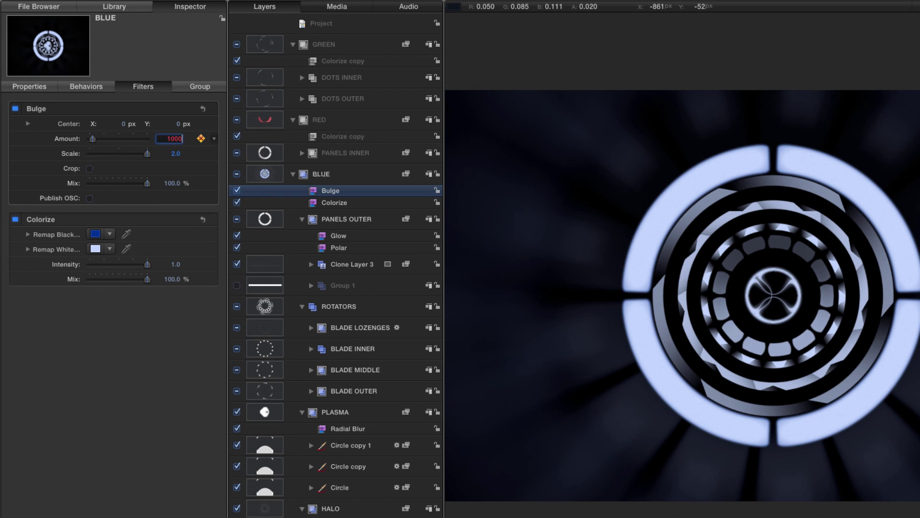
{"action": "key", "text": "Return"}
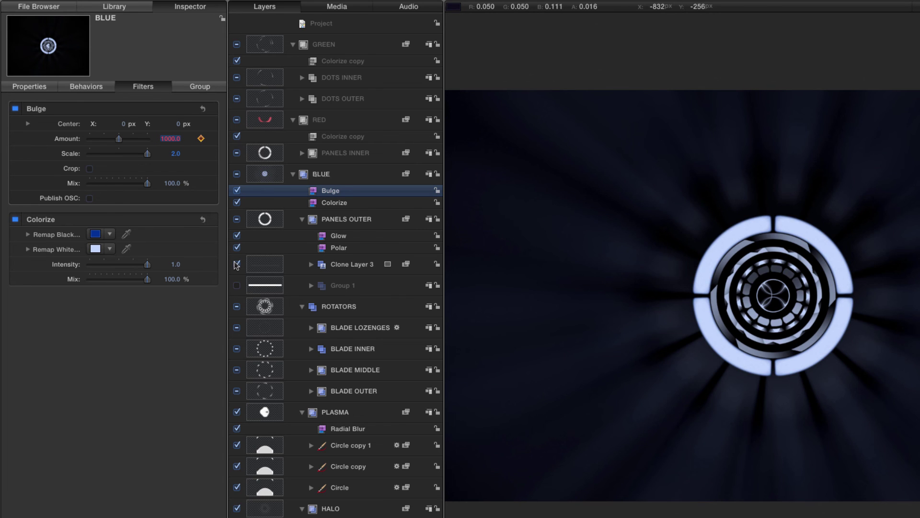
{"action": "left_click", "coordinate": [16, 109]}
{"action": "left_click", "coordinate": [16, 109]}
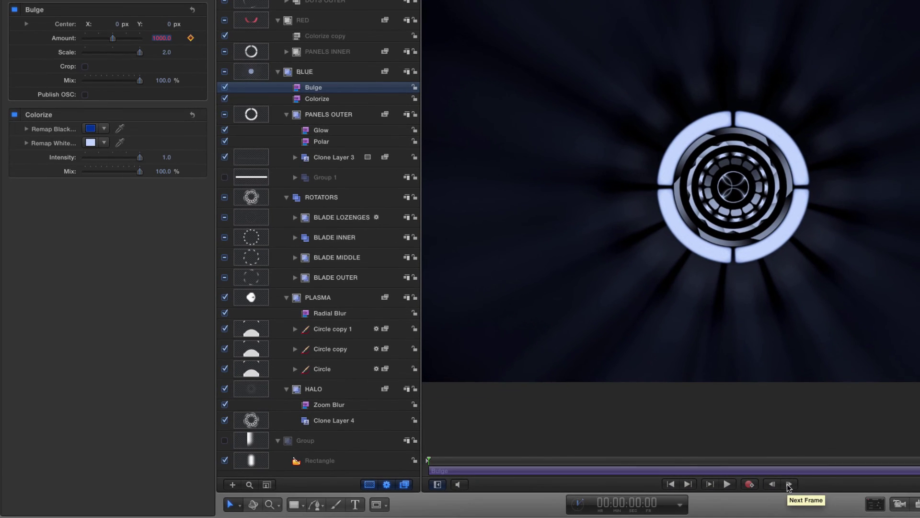
Advance to frame 2 and keyframe the Bulge filter's Amount at 360
{"action": "left_click", "coordinate": [788, 484]}
{"action": "left_click", "coordinate": [788, 484]}
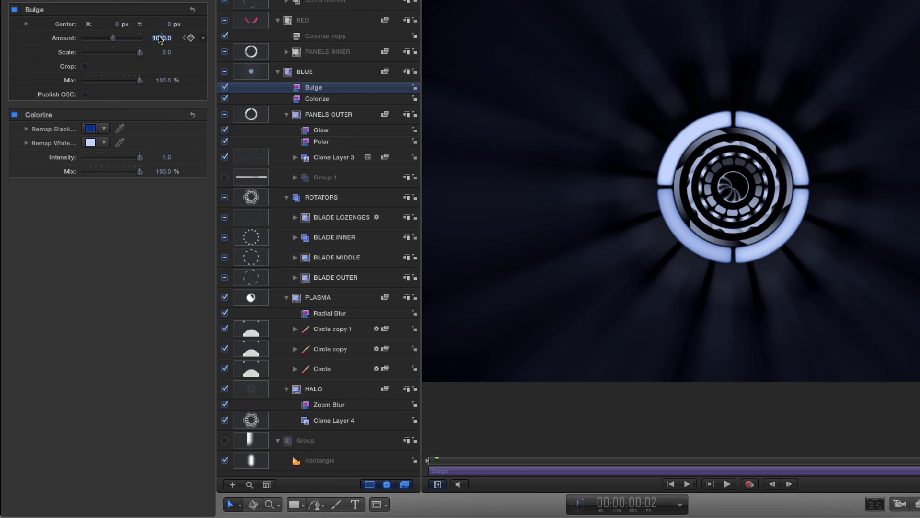
{"action": "type", "text": "360"}
{"action": "key", "text": "Return"}
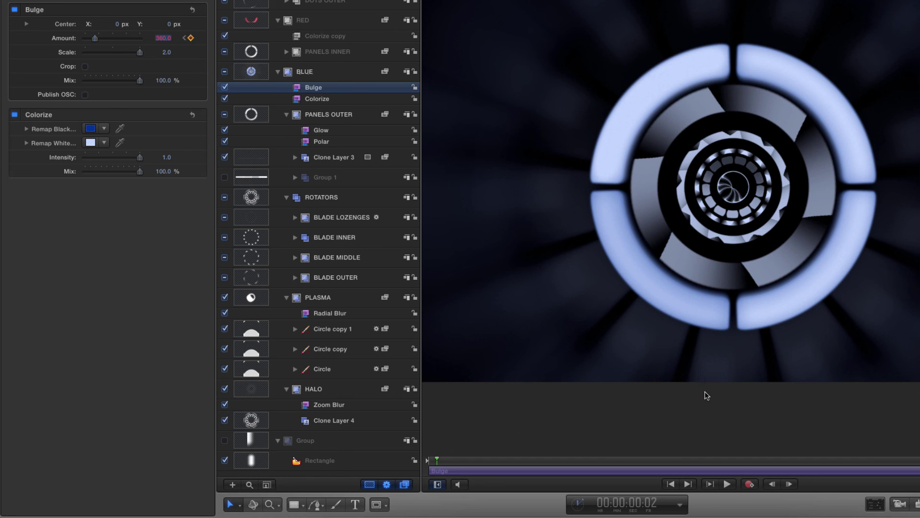
Move to frame 4 and keyframe the Bulge filter's Amount at 180
{"action": "left_click", "coordinate": [788, 483]}
{"action": "left_click", "coordinate": [788, 483]}
{"action": "left_click", "coordinate": [788, 483]}
{"action": "left_click", "coordinate": [771, 483]}
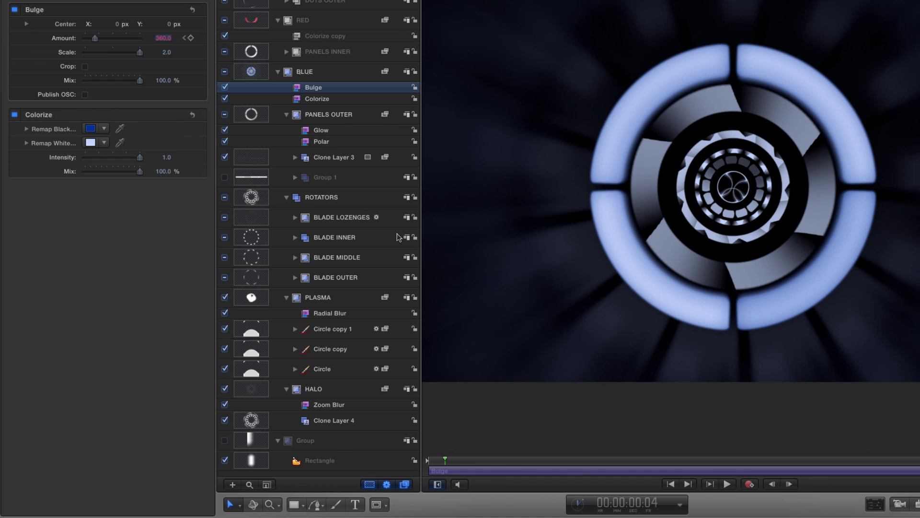
{"action": "left_click", "coordinate": [161, 38]}
{"action": "type", "text": "180"}
{"action": "key", "text": "Return"}
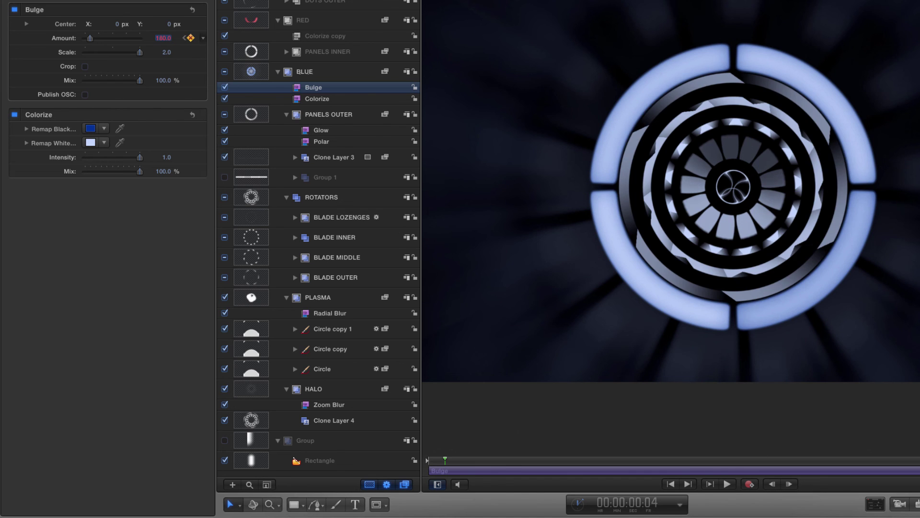
Advance to frame 6 and keyframe the Bulge filter's Amount at 600
{"action": "left_click", "coordinate": [789, 484]}
{"action": "left_click", "coordinate": [790, 484]}
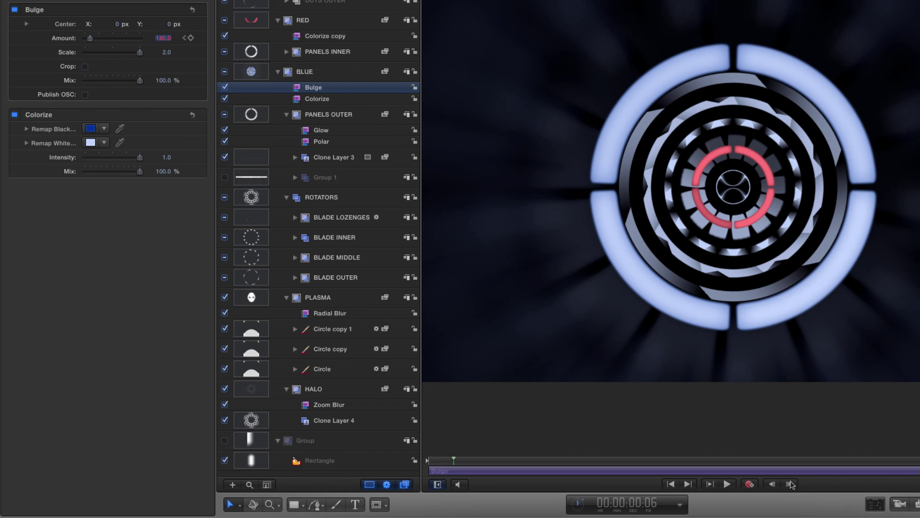
{"action": "left_click", "coordinate": [161, 38]}
{"action": "type", "text": "600"}
{"action": "key", "text": "Return"}
Advance to frame 8 and keyframe the Bulge filter's Amount at 240
{"action": "left_click", "coordinate": [790, 484]}
{"action": "left_click", "coordinate": [790, 484]}
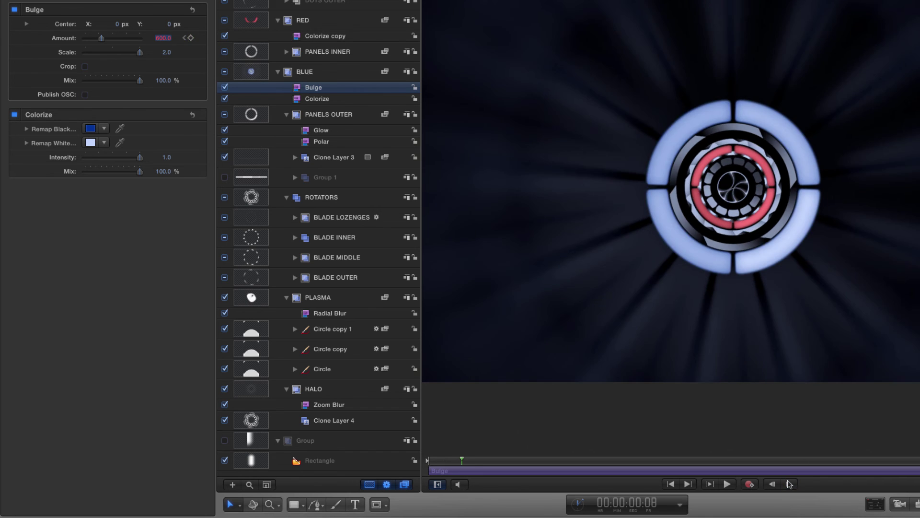
{"action": "left_click", "coordinate": [163, 39]}
{"action": "type", "text": "240"}
{"action": "key", "text": "Return"}
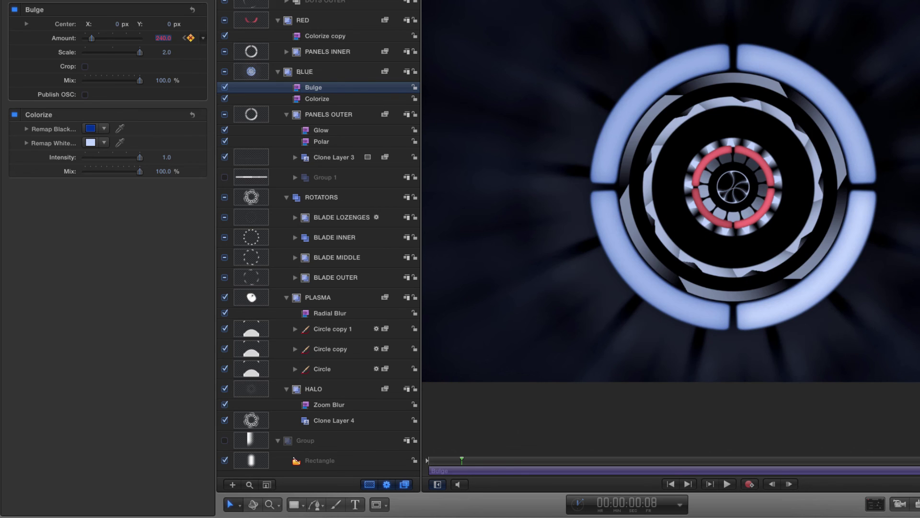
Advance to frame 10 and keyframe the Bulge filter's Amount at 480
{"action": "left_click", "coordinate": [789, 484]}
{"action": "left_click", "coordinate": [789, 484]}
{"action": "left_click", "coordinate": [164, 38]}
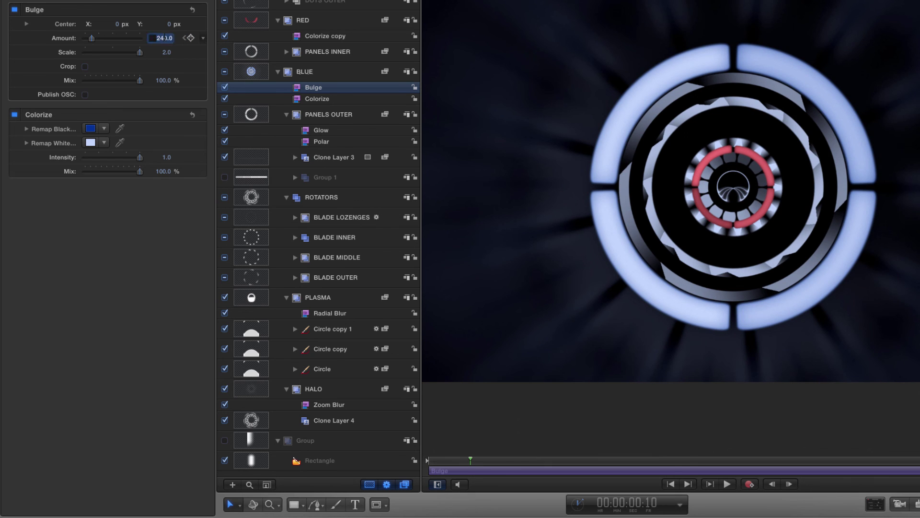
{"action": "type", "text": "480"}
{"action": "key", "text": "Return"}
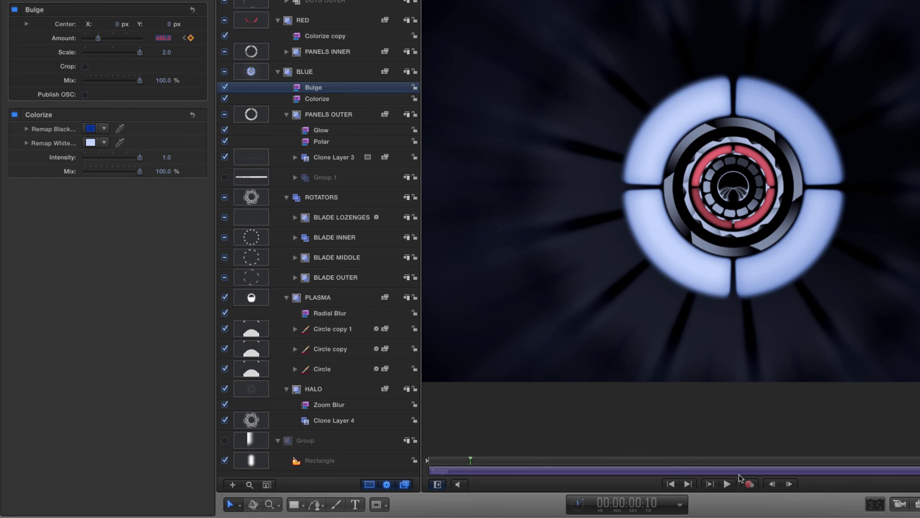
Advance to frame 12, keyframe the Bulge filter's Amount at 0, and play back the bulge animation
{"action": "left_click", "coordinate": [789, 484]}
{"action": "left_click", "coordinate": [789, 484]}
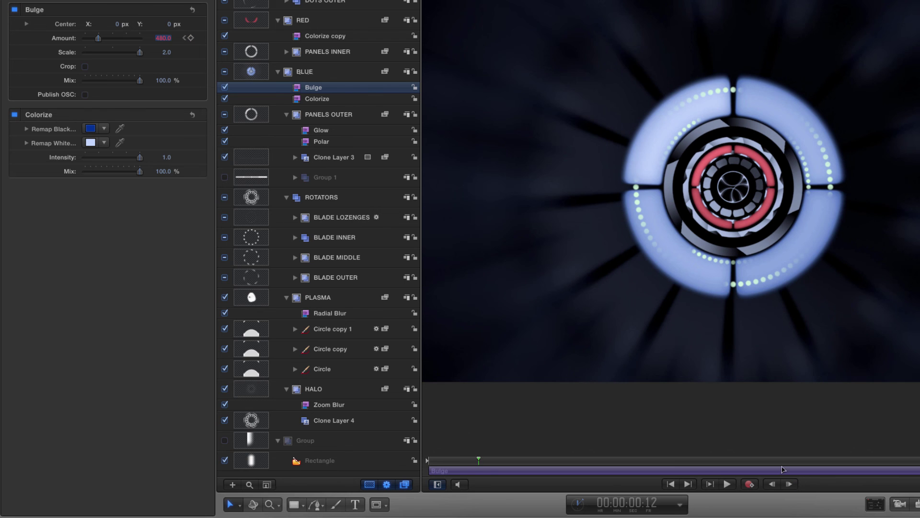
{"action": "left_click_drag", "start_coordinate": [163, 37], "coordinate": [14, 32]}
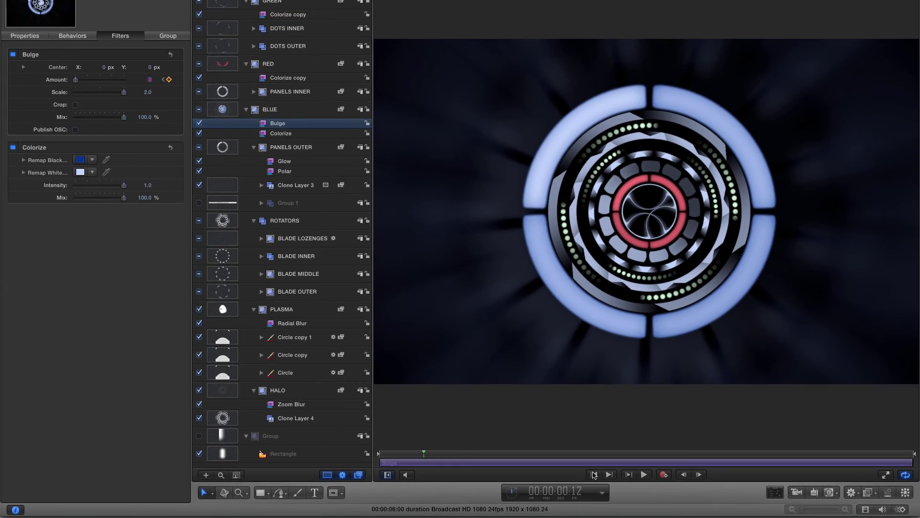
{"action": "left_click", "coordinate": [727, 484]}
{"action": "left_click", "coordinate": [644, 475]}
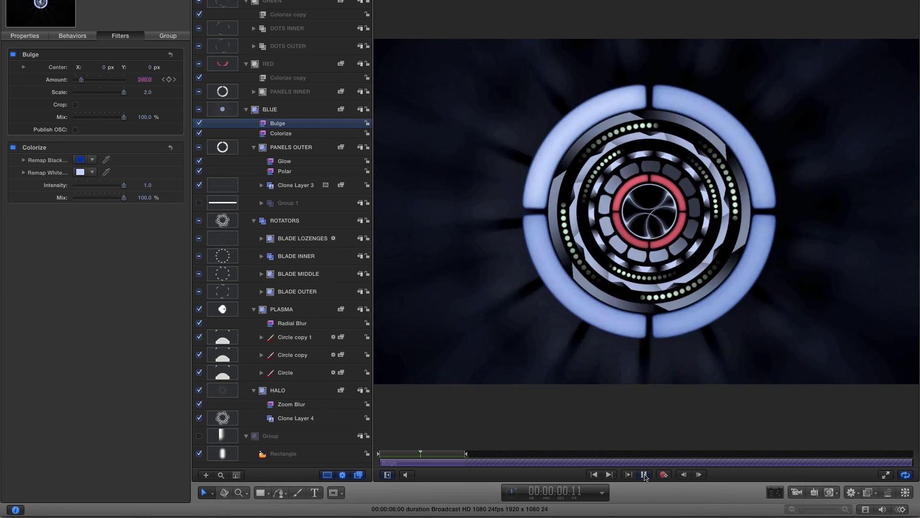
{"action": "left_click", "coordinate": [644, 475]}
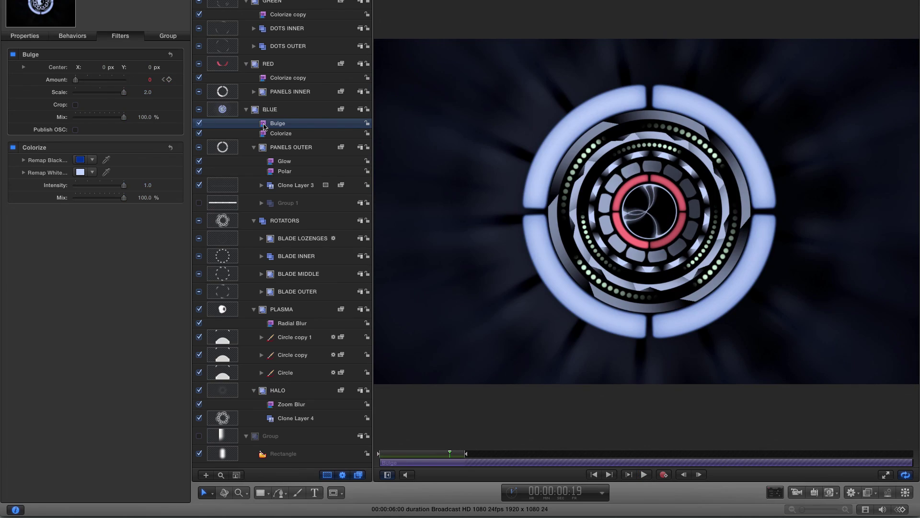